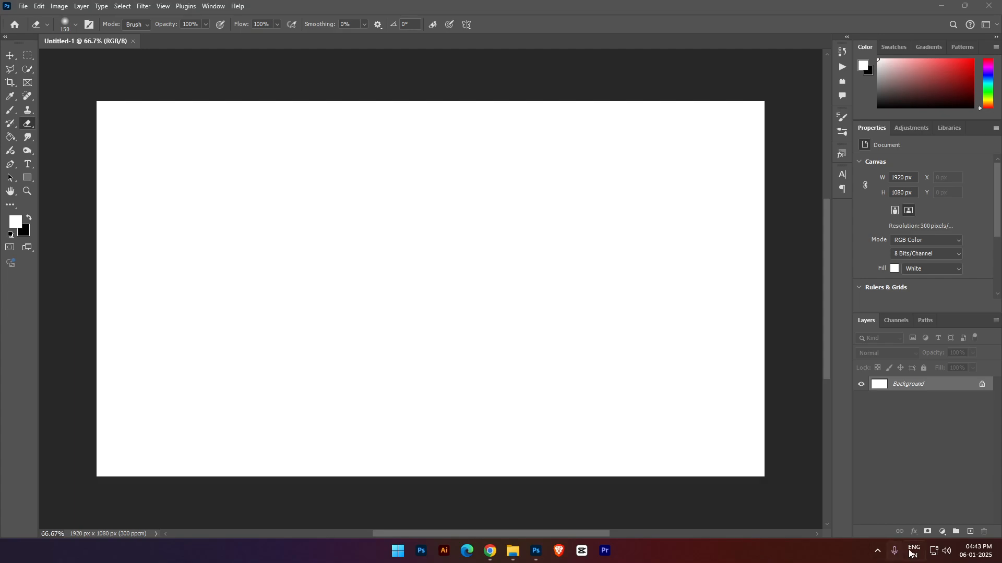
- Set the microphone input volume to 100 in the Windows sound settings and close the settings window
left_click(946, 553)
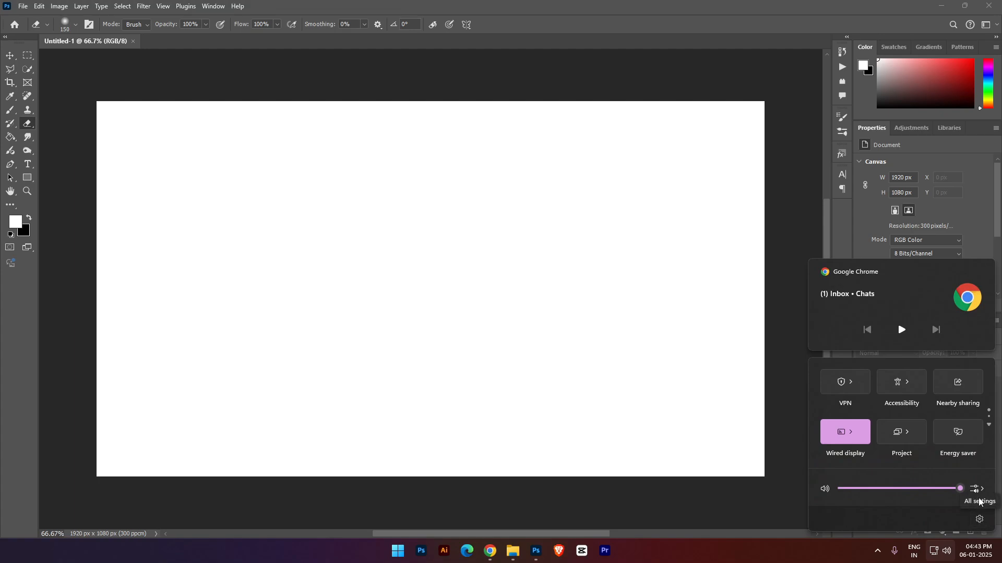
left_click(976, 490)
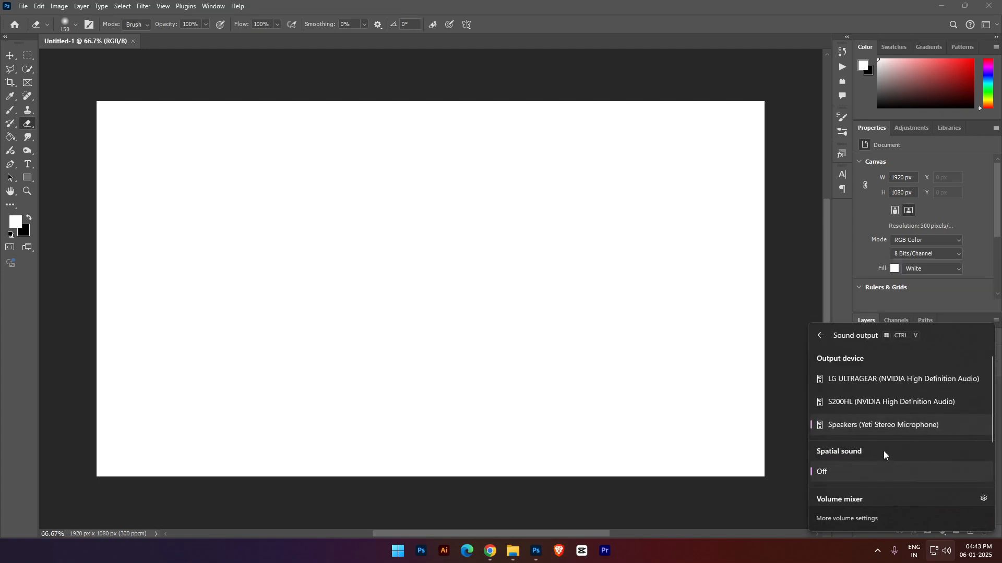
left_click(983, 499)
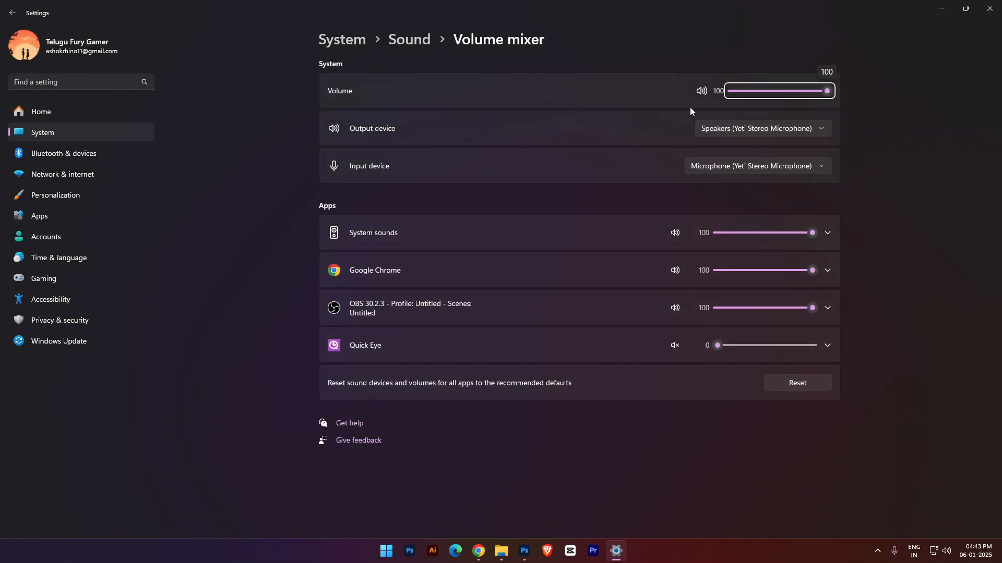
key("alt+Left")
scroll(817, 300, "down", 3)
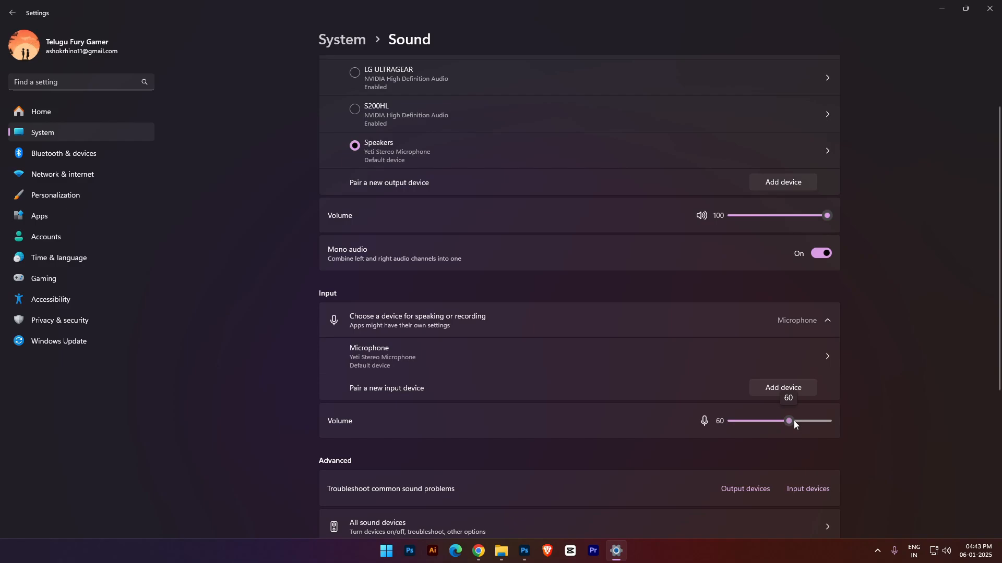
left_click_drag(794, 421, 868, 418)
left_click(987, 8)
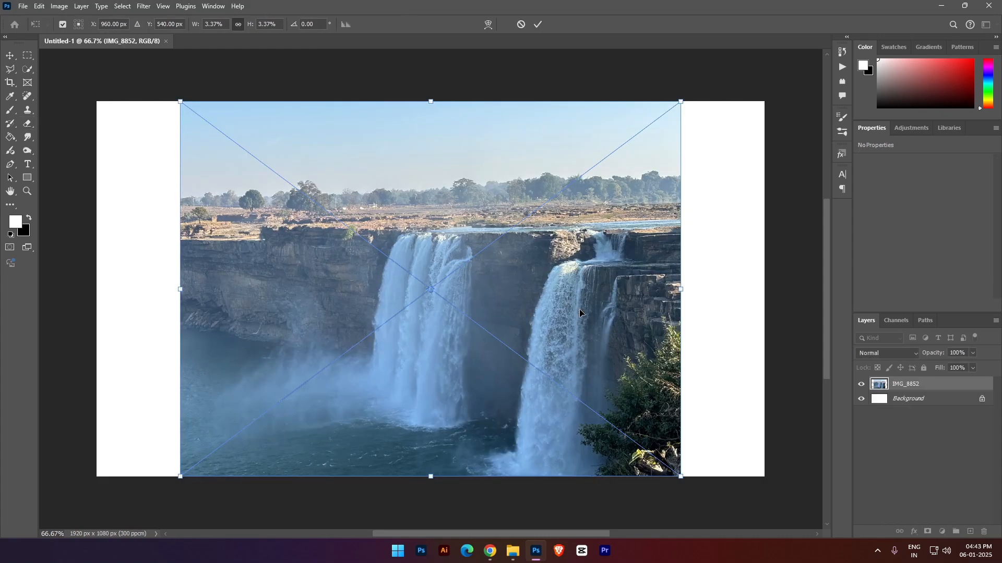
- Position the placed IMG_8852 waterfall photo flush with the canvas's right edge and commit the placement
left_click_drag(568, 308, 649, 306)
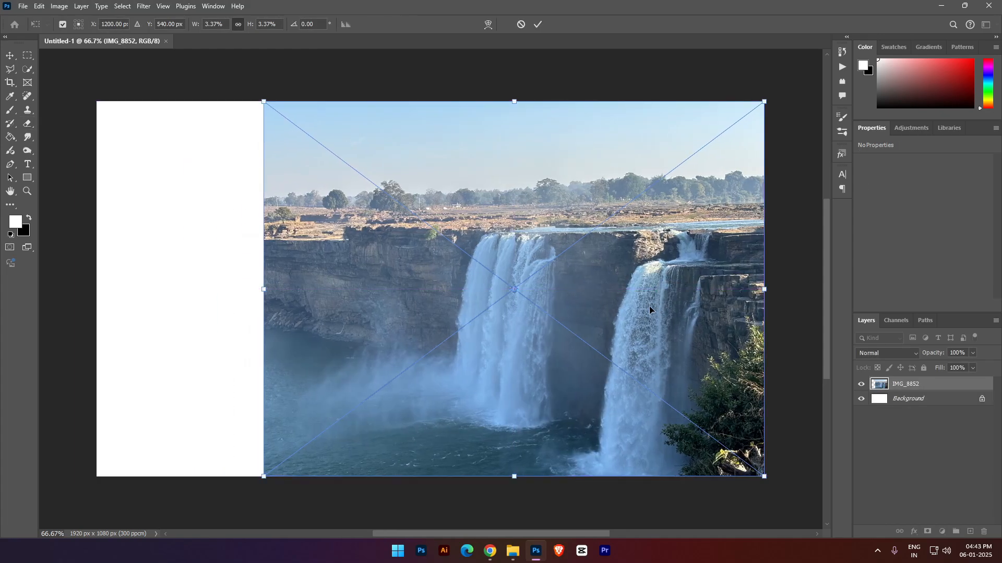
key("Return")
key("e")
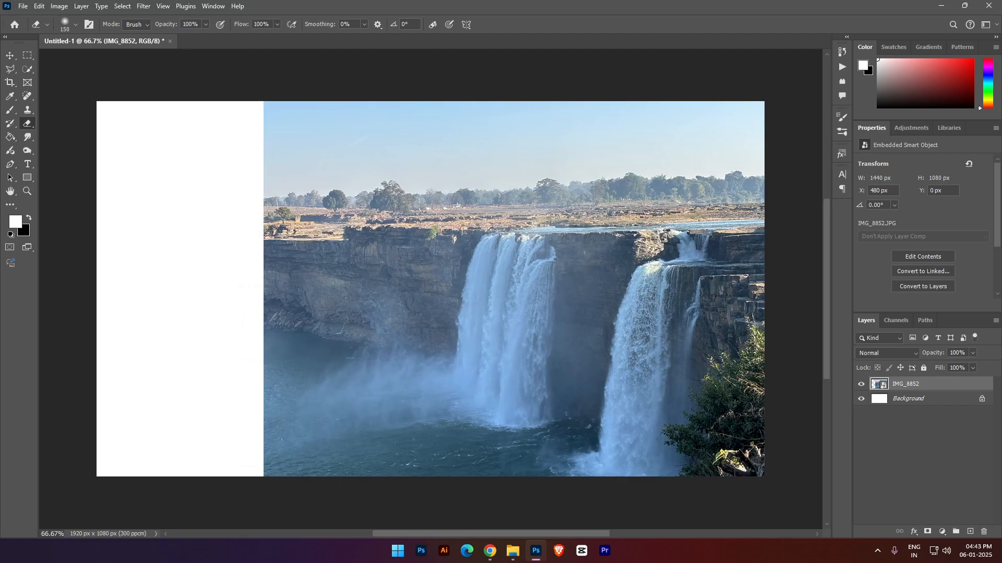
left_click_drag(665, 319, 507, 343)
left_click_drag(616, 354, 465, 296)
left_click_drag(543, 221, 765, 217)
left_click_drag(643, 274, 325, 284)
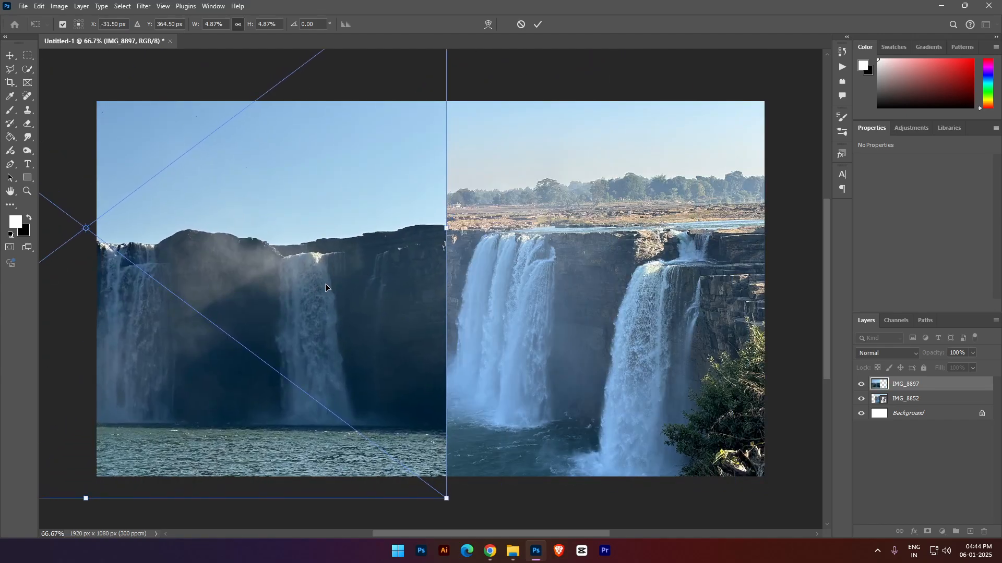
key("Return")
key("e")
key("Delete")
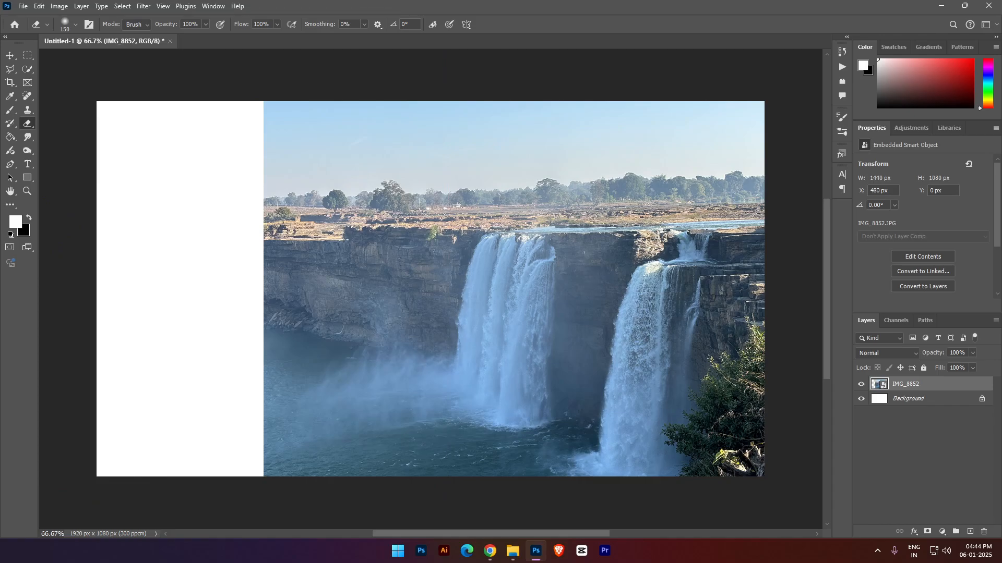
- Place the IMG_8855 photo at about 3.08% scale over the left part of the canvas, lining up its cliff line with IMG_8852
left_click_drag(554, 282, 409, 283)
left_click_drag(345, 288, 347, 286)
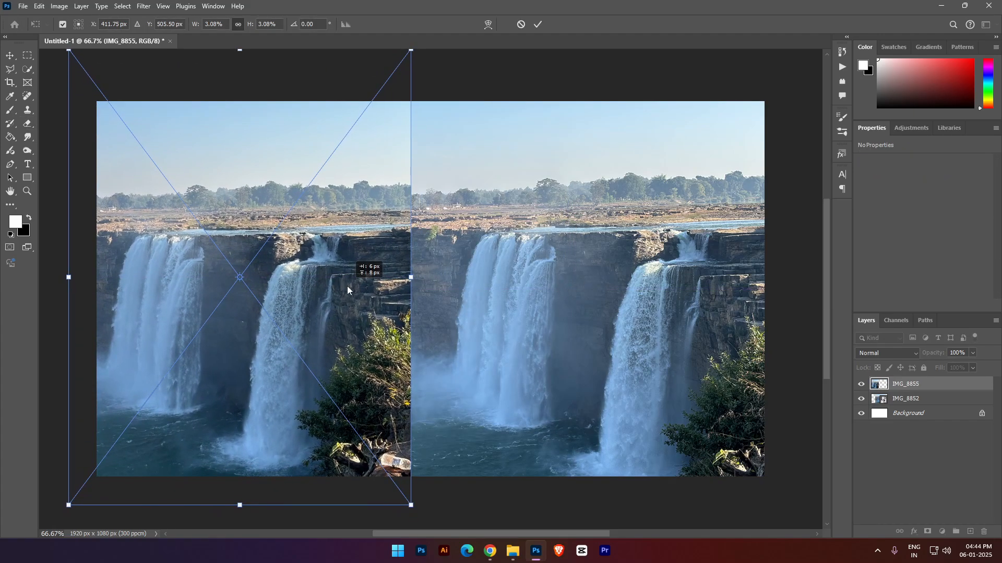
key("Return")
key("e")
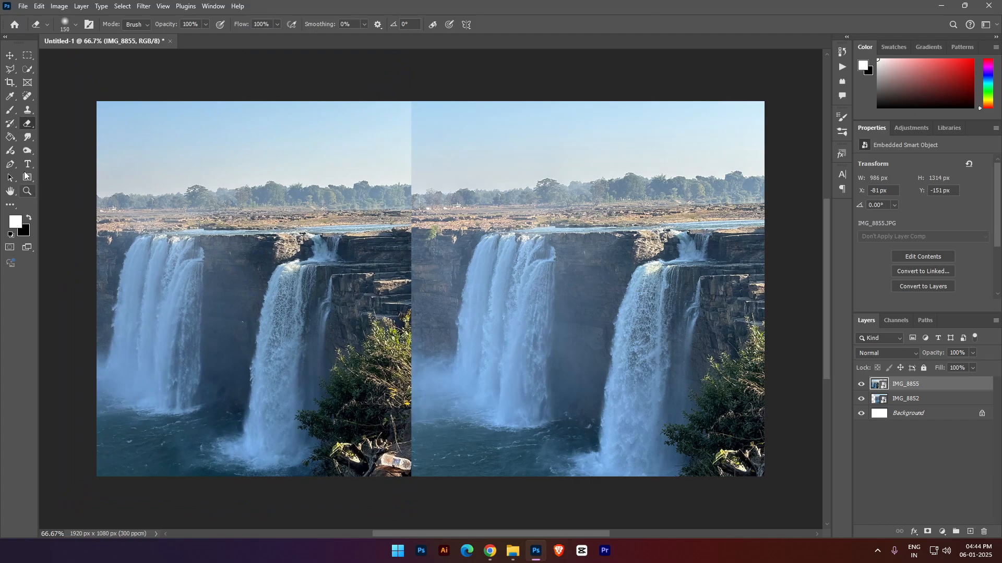
- Rasterize the IMG_8855 smart object and add a layer mask to it
left_click(10, 110)
left_click(581, 261)
key("Return")
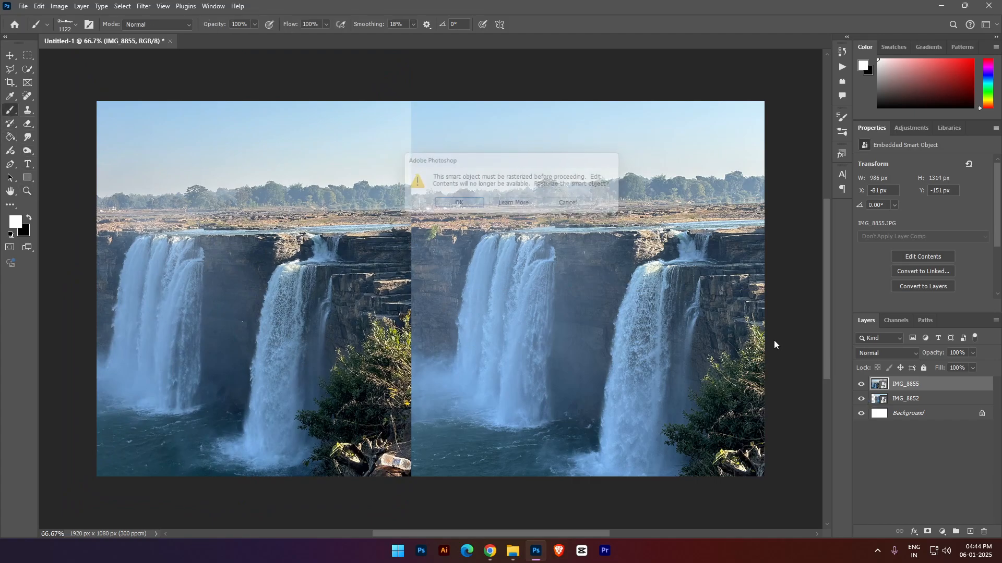
left_click(927, 532)
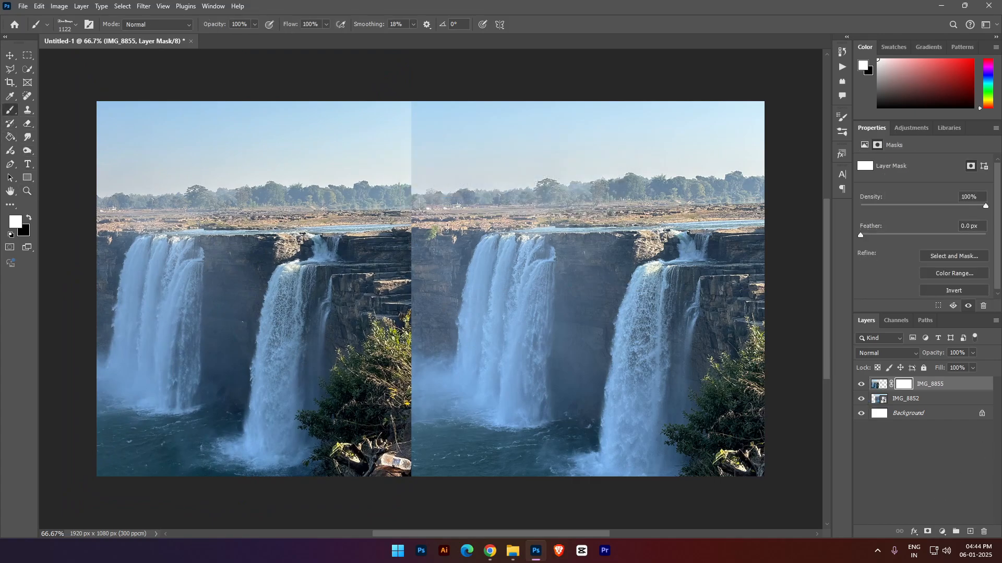
- Blend the seam between the photos by erasing on the IMG_8855 mask along its right edge with a soft 600 px Eraser
left_click(28, 124)
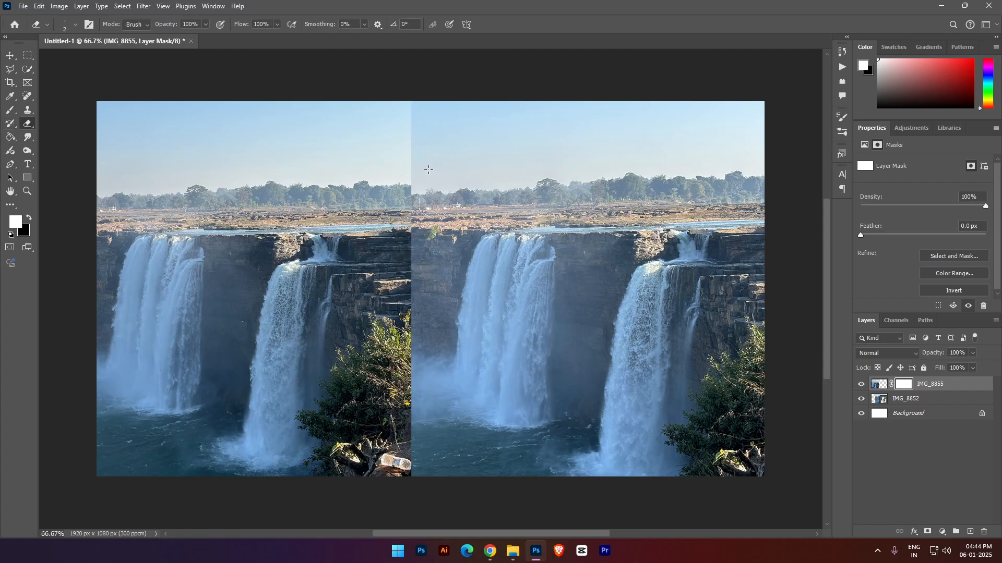
key("bracketright")
key("bracketright")
key("bracketright")
key("bracketright")
key("bracketright")
key("bracketright")
key("bracketright")
key("bracketright")
key("bracketright")
key("bracketright")
key("bracketright")
left_click_drag(410, 108, 411, 194)
key("ctrl+z")
key("bracketright")
key("bracketright")
key("bracketright")
key("bracketright")
key("bracketright")
key("bracketright")
key("bracketright")
key("bracketright")
key("bracketright")
key("bracketright")
key("bracketright")
key("bracketright")
key("bracketright")
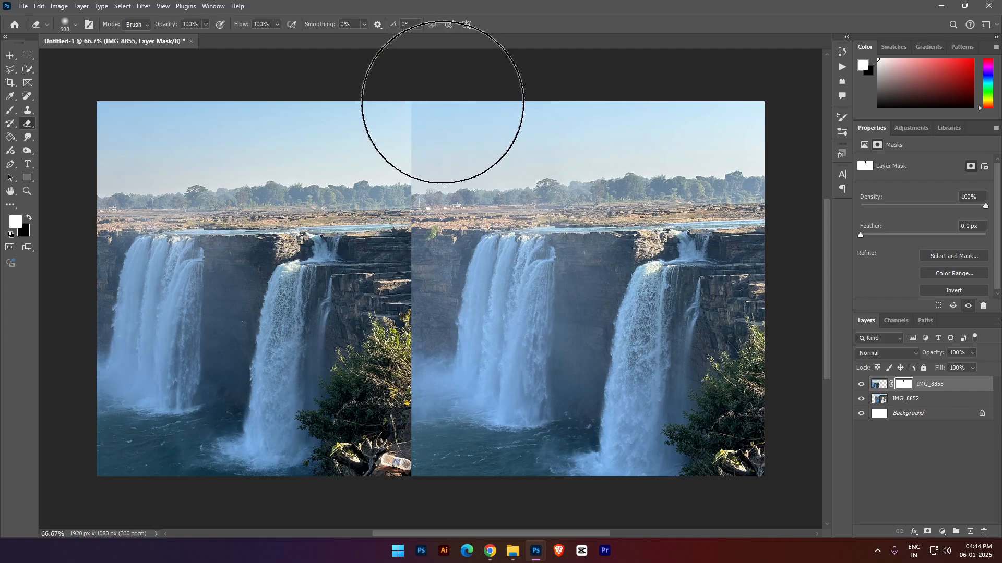
left_click_drag(443, 105, 458, 514)
mouse_move(519, 412)
left_mouse_down()
mouse_move(493, 424)
mouse_move(466, 403)
mouse_move(471, 328)
mouse_move(435, 482)
mouse_move(434, 394)
mouse_move(407, 449)
mouse_move(405, 415)
mouse_move(433, 388)
mouse_move(398, 399)
mouse_move(381, 435)
mouse_move(420, 424)
mouse_move(537, 455)
mouse_move(478, 465)
mouse_move(370, 450)
left_mouse_up()
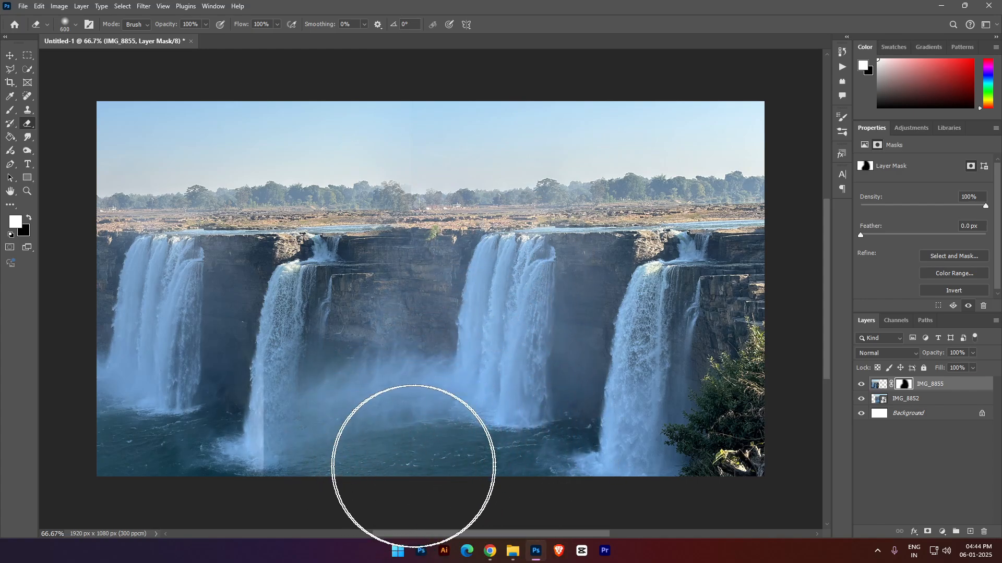
- Add a layer mask to IMG_8852 and soften the hard edge at the second waterfall's base with the Eraser, reducing it to 300 px
left_click(908, 398)
left_click(923, 534)
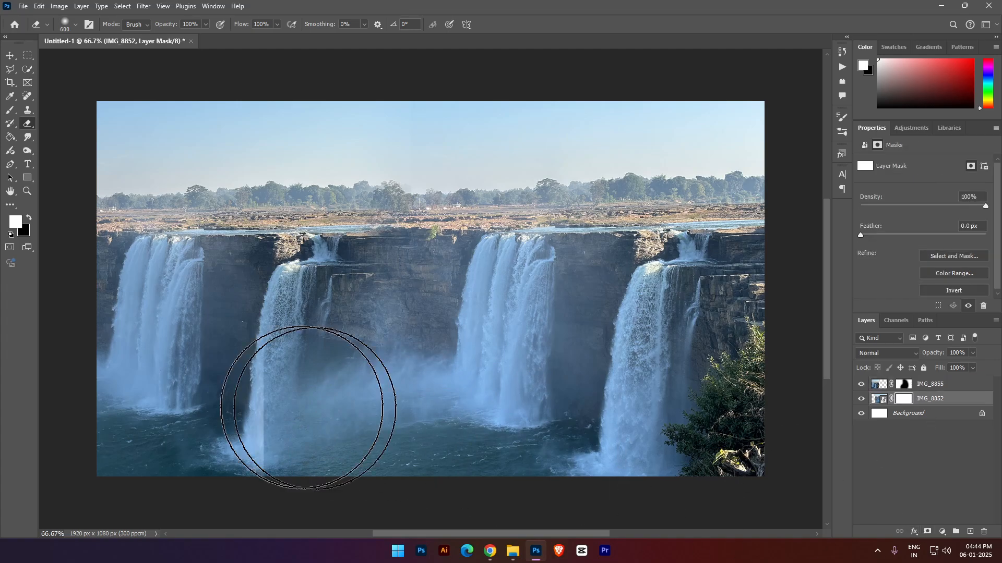
mouse_move(308, 409)
left_mouse_down()
mouse_move(202, 407)
mouse_move(188, 415)
mouse_move(221, 398)
left_mouse_up()
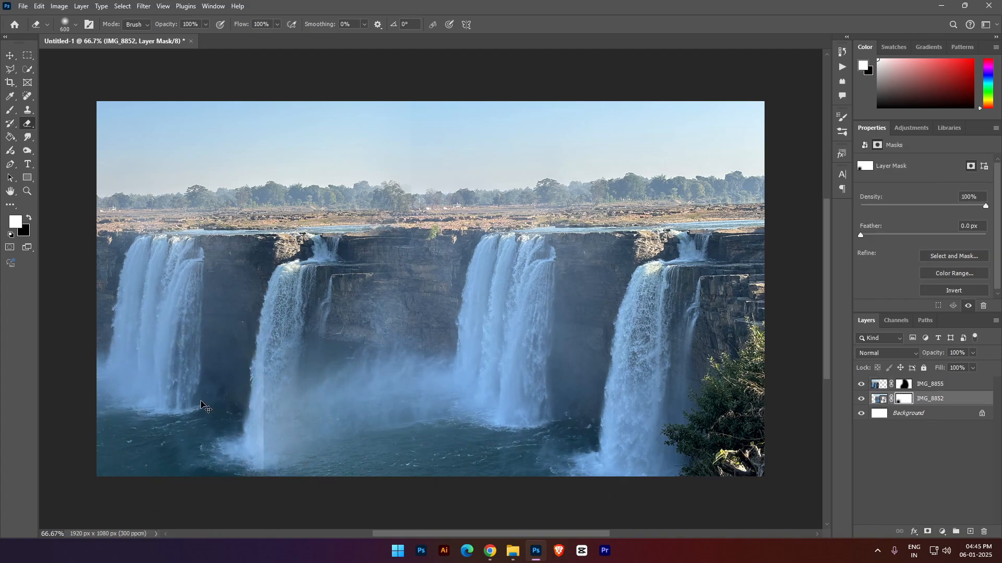
key("bracketleft")
key("bracketleft")
key("bracketleft")
mouse_move(209, 329)
left_mouse_down()
mouse_move(216, 440)
mouse_move(222, 387)
mouse_move(228, 420)
left_mouse_up()
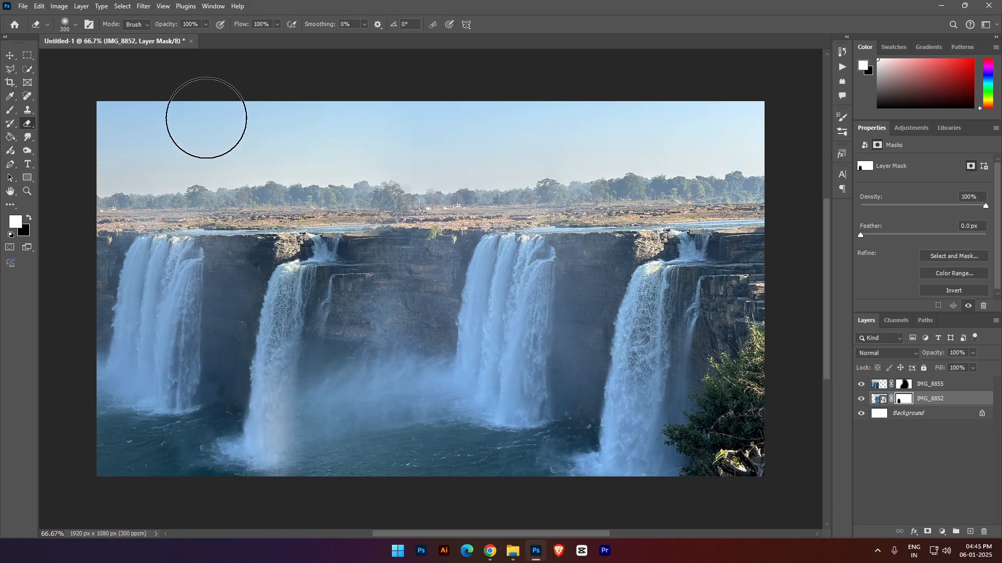
left_click_drag(385, 140, 518, 139)
key("ctrl+z")
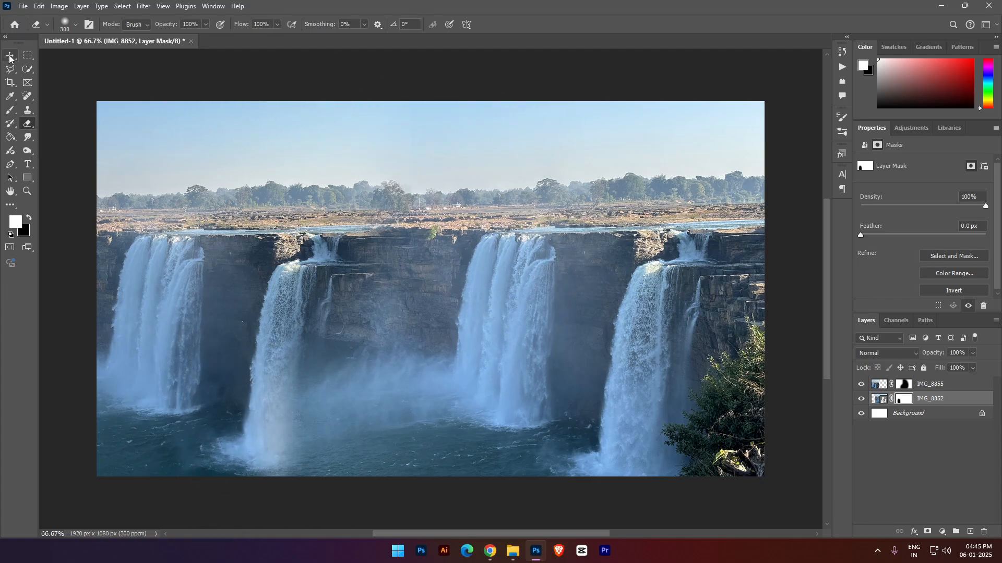
- Activate the IMG_8855 layer and draw a rectangular selection about 502 × 202 px around the second waterfall's top and the adjoining ledge
left_click(9, 55)
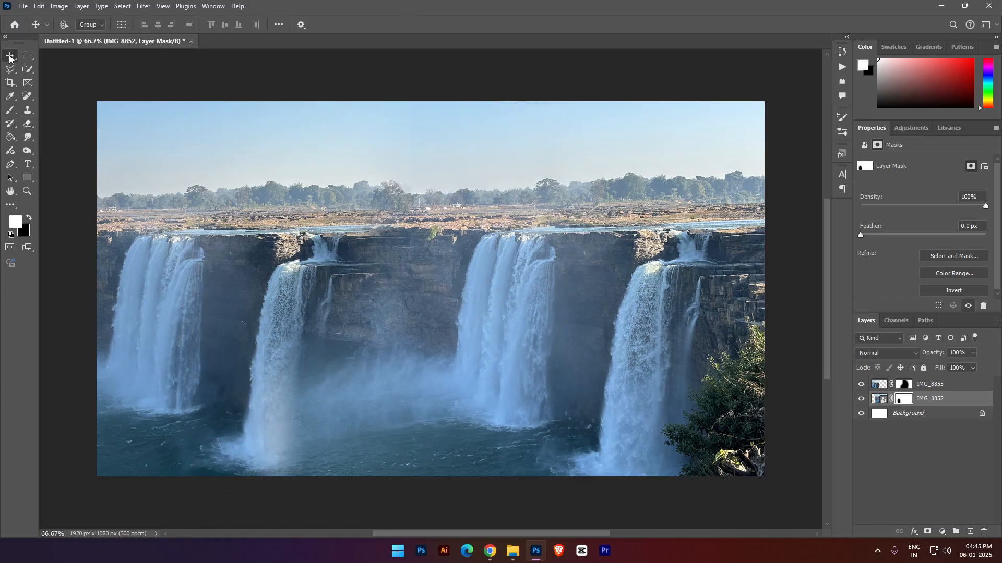
right_click(278, 271)
left_click(292, 261)
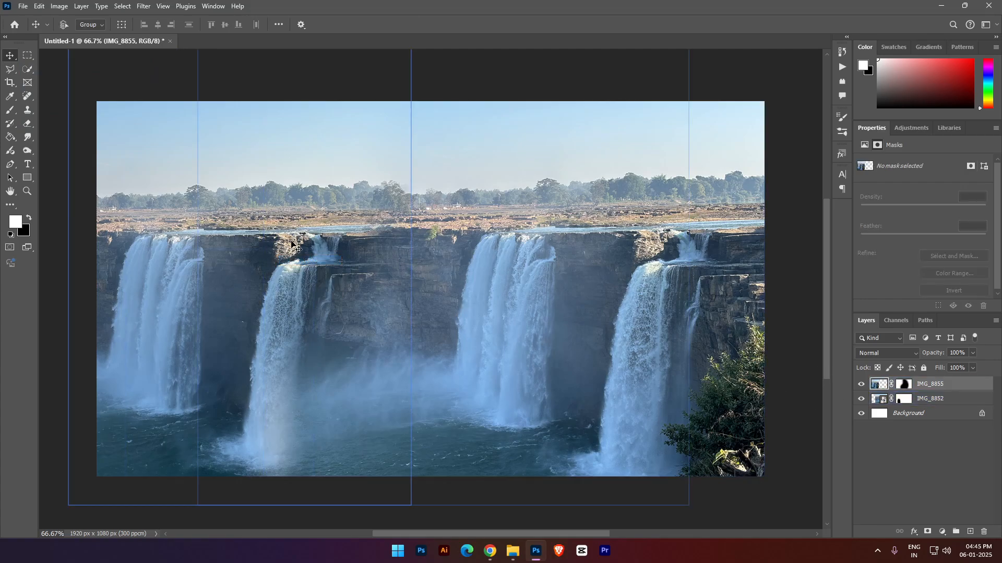
left_click(28, 55)
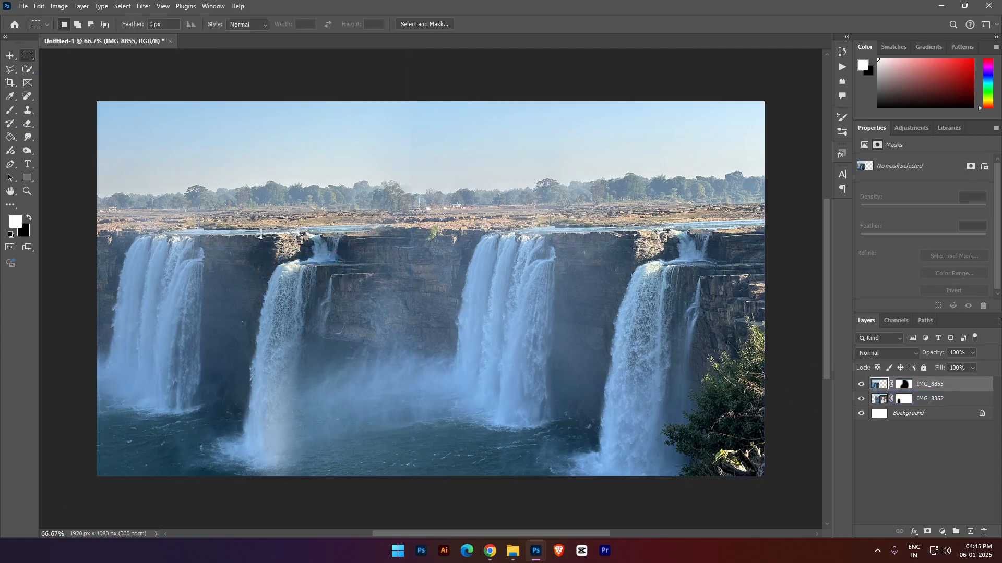
left_click_drag(259, 235, 433, 303)
- Duplicate the IMG_8855 and IMG_8852 layers into one merged layer and open Content-Aware Fill for the selected area
left_click(930, 400)
left_click(933, 385, "ctrl")
left_click(933, 385)
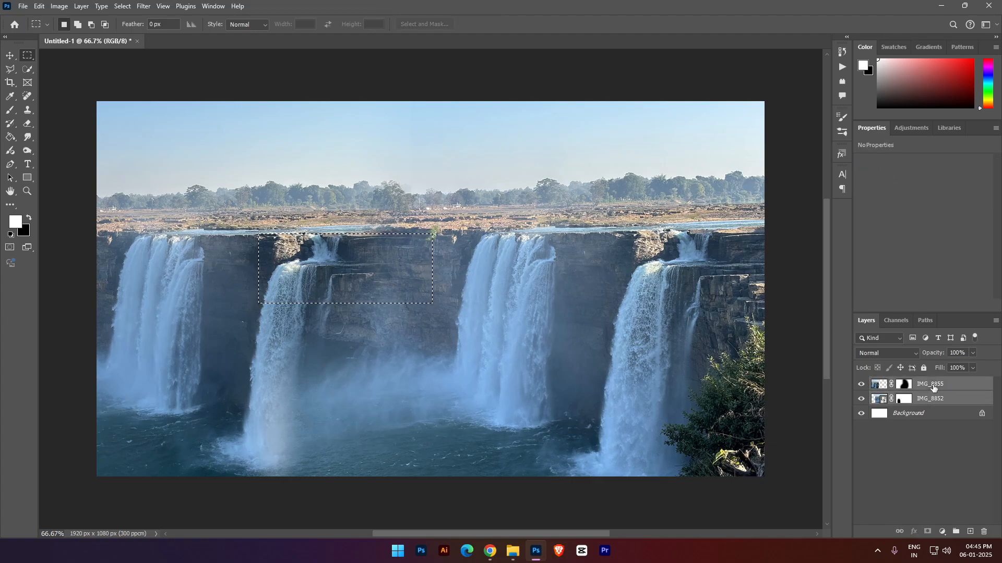
key("ctrl+j")
right_click(558, 287)
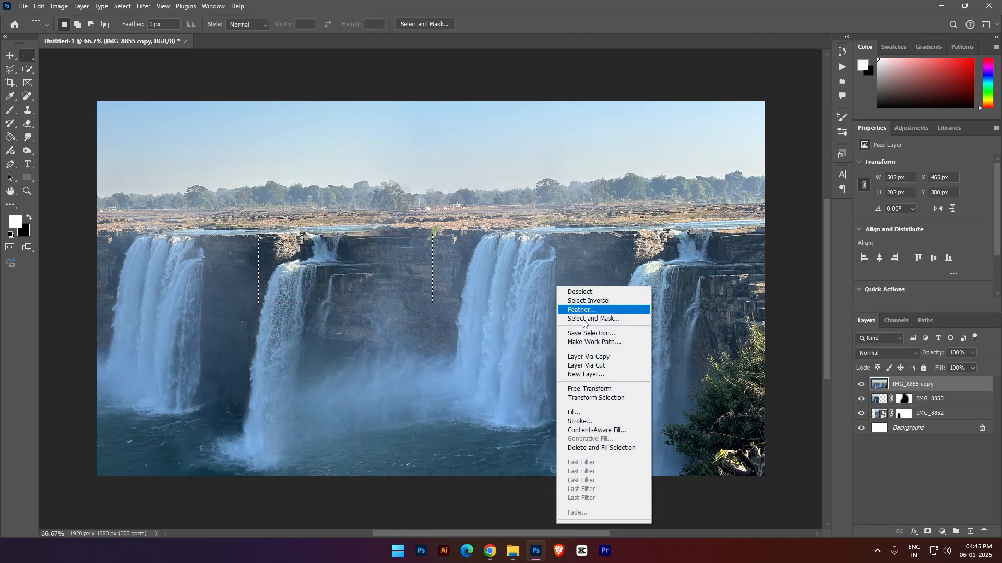
left_click(595, 430)
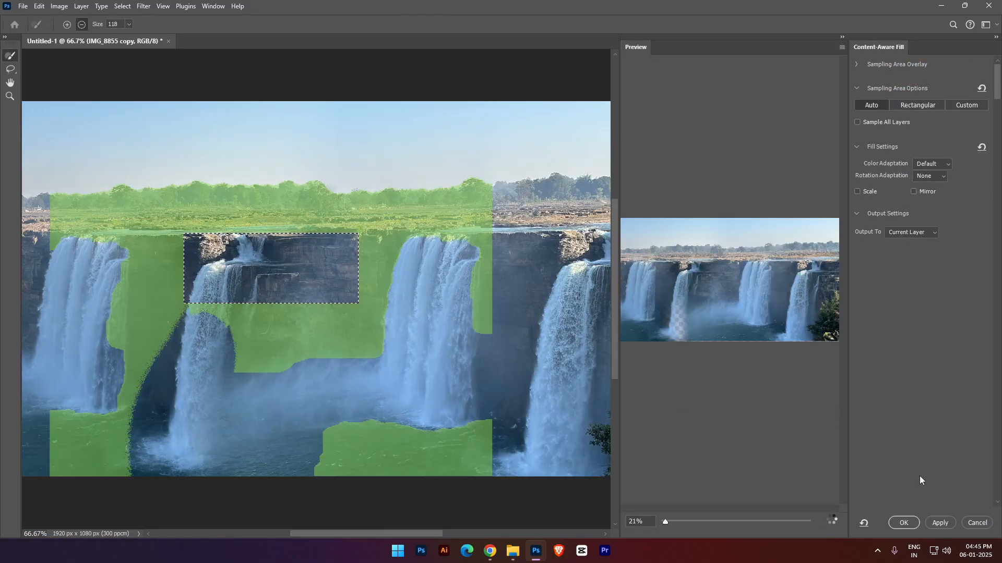
- Try the None, Default, High and Very High color adaptation options for the content-aware fill and return to None
left_click(932, 164)
left_click(932, 164)
left_click(935, 166)
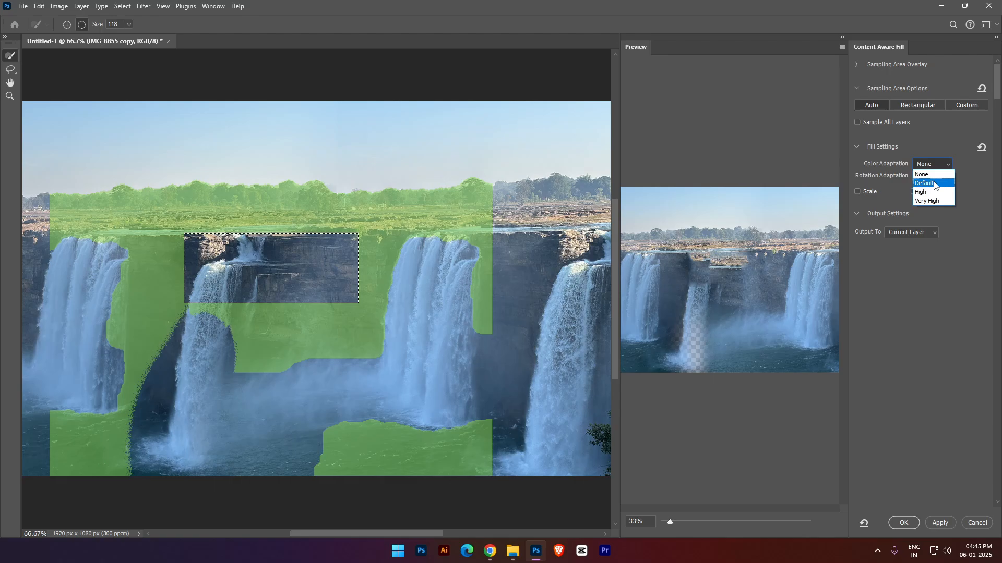
left_click(931, 183)
left_click(932, 164)
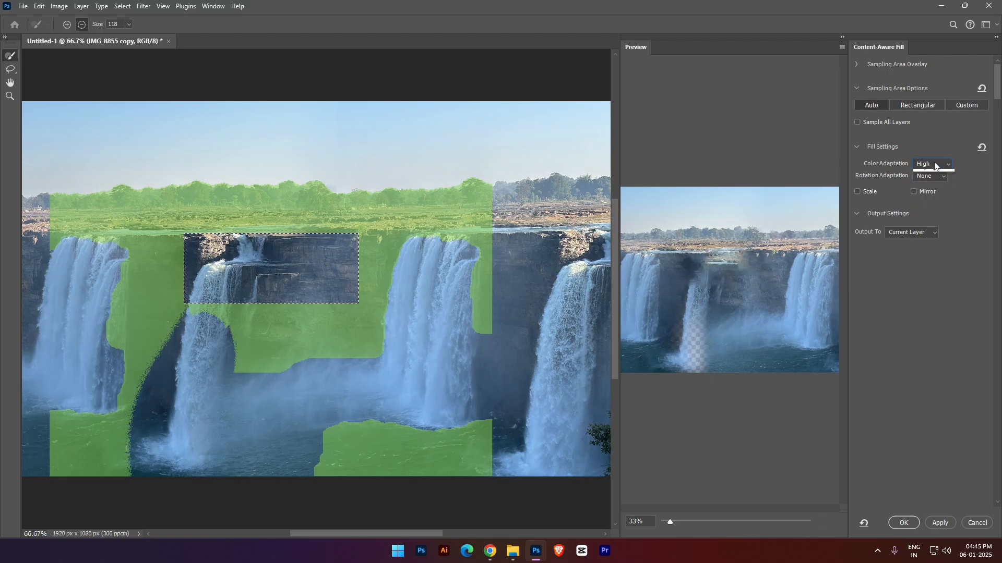
left_click(933, 165)
left_click(933, 202)
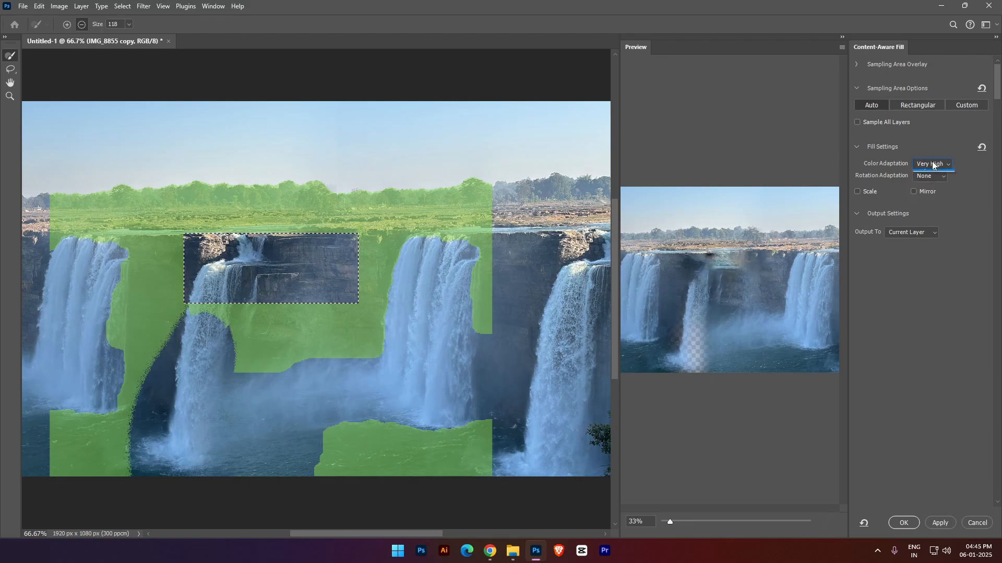
left_click(933, 165)
- Compare the fill's Low and Full rotation adaptation, and settle on Medium rotation adaptation with Default color adaptation
left_click(926, 174)
left_click(929, 177)
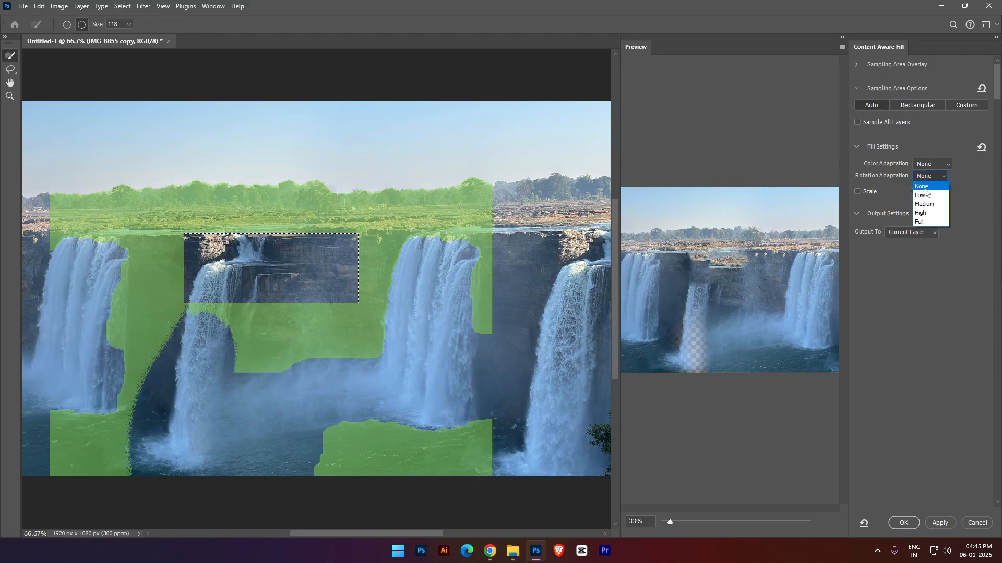
left_click(932, 177)
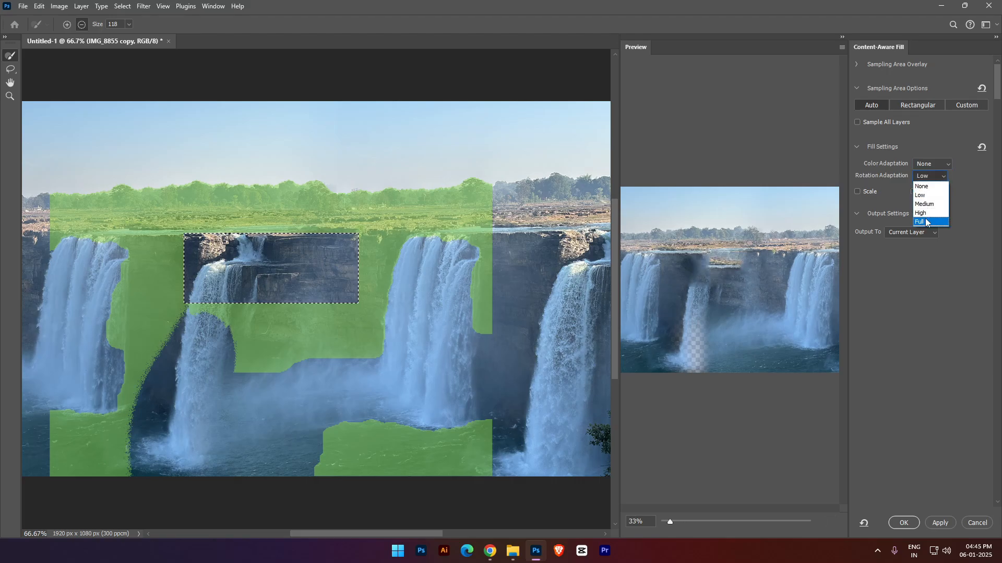
left_click(931, 223)
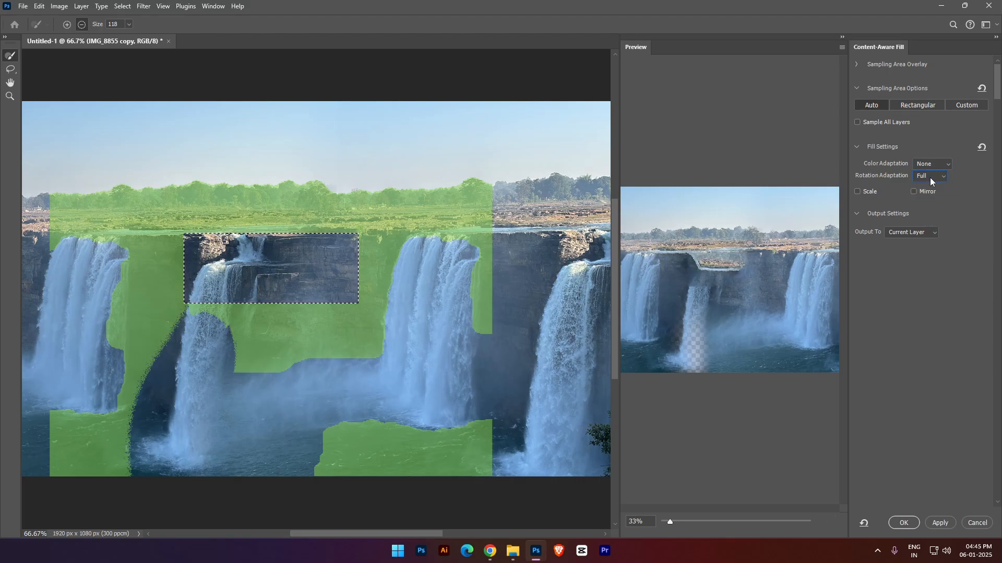
left_click(930, 178)
left_click(927, 182)
left_click(927, 177)
left_click(925, 201)
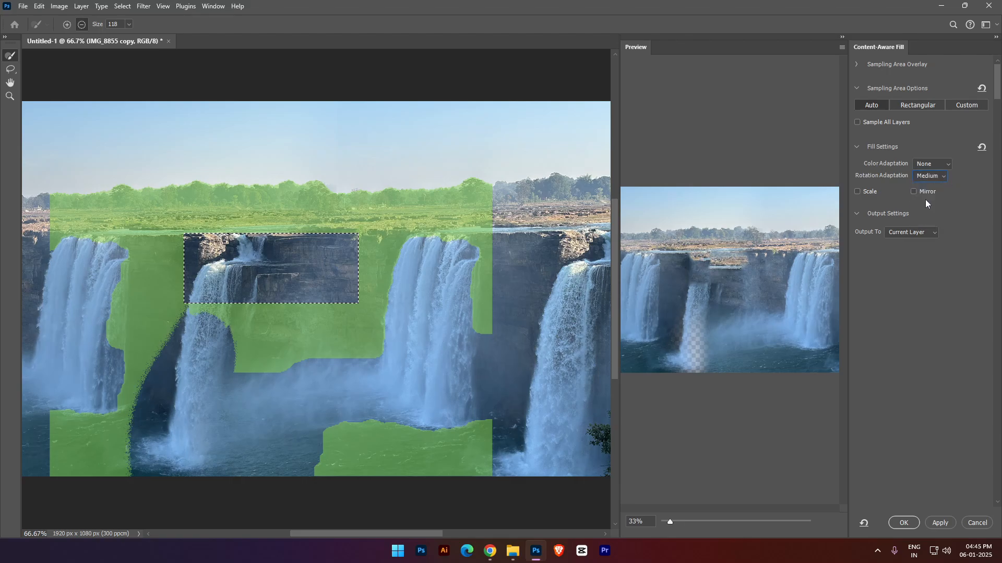
left_click(932, 167)
left_click(930, 179)
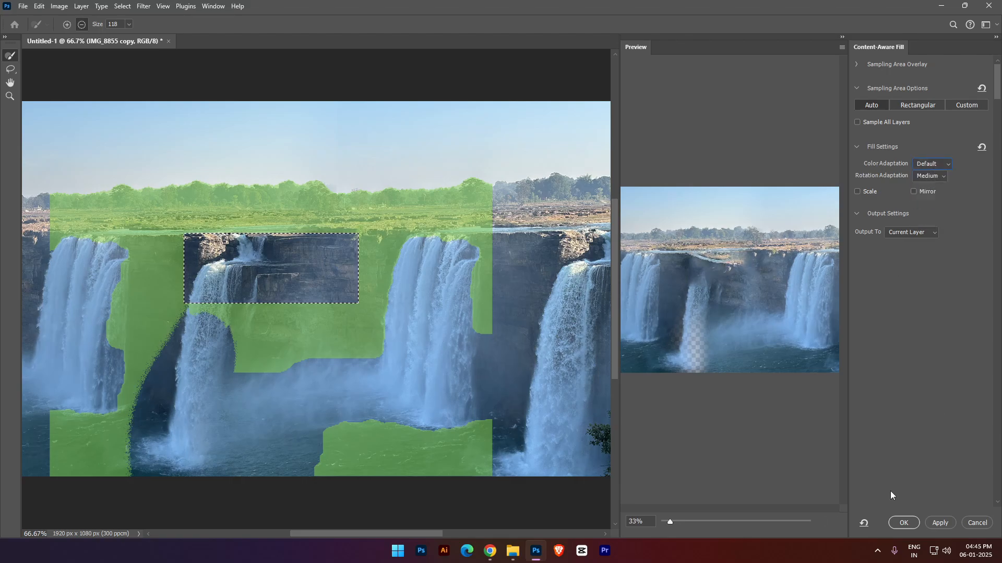
- Apply the content-aware fill, clear the selection and open the Camera Raw filter on the IMG_8855 copy layer
left_click(904, 523)
left_click(482, 221)
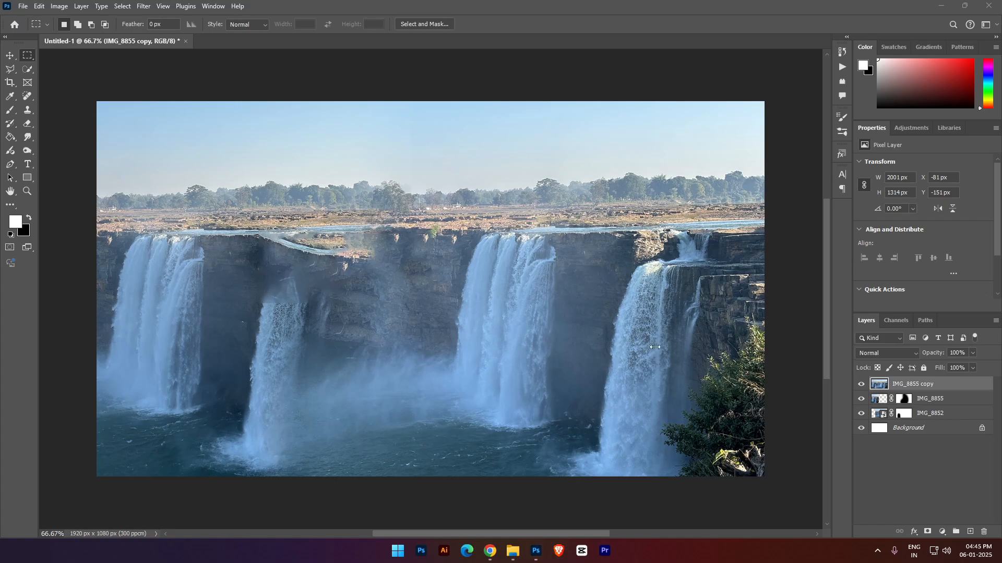
left_click(143, 5)
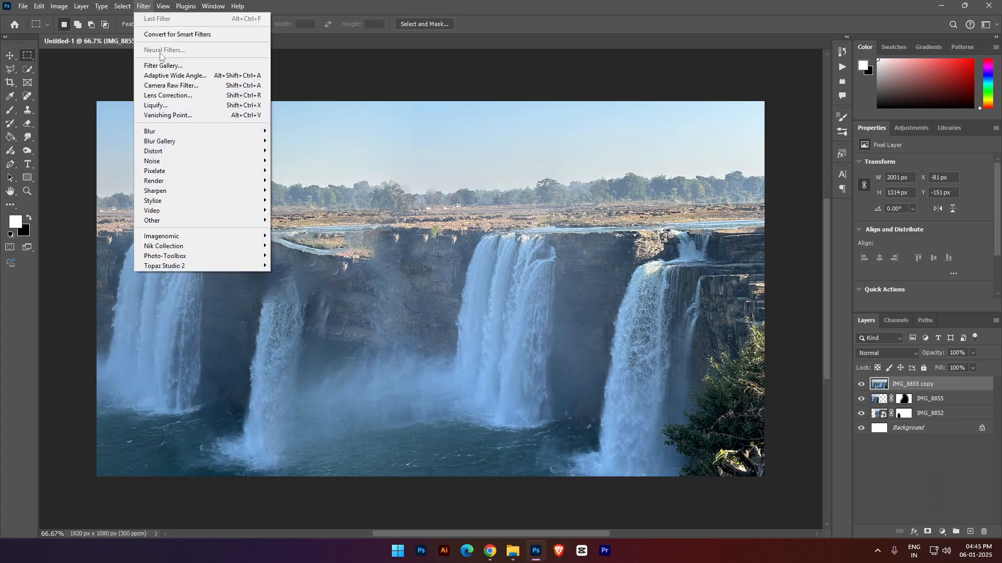
left_click(172, 86)
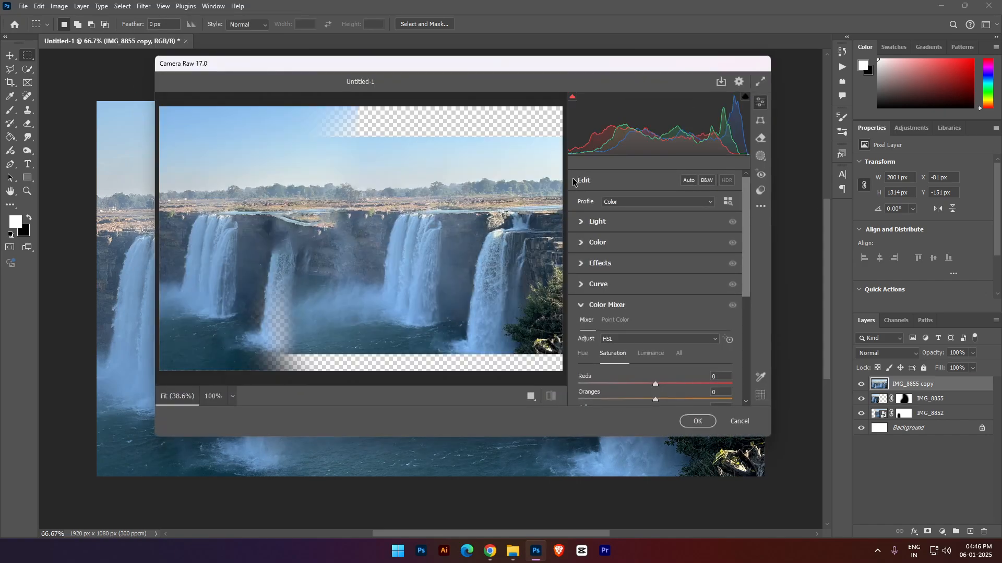
- Browse the Camera Raw presets and preview the look of favorites such as FD11 on the image
scroll(694, 351, "down", 3)
left_click(761, 191)
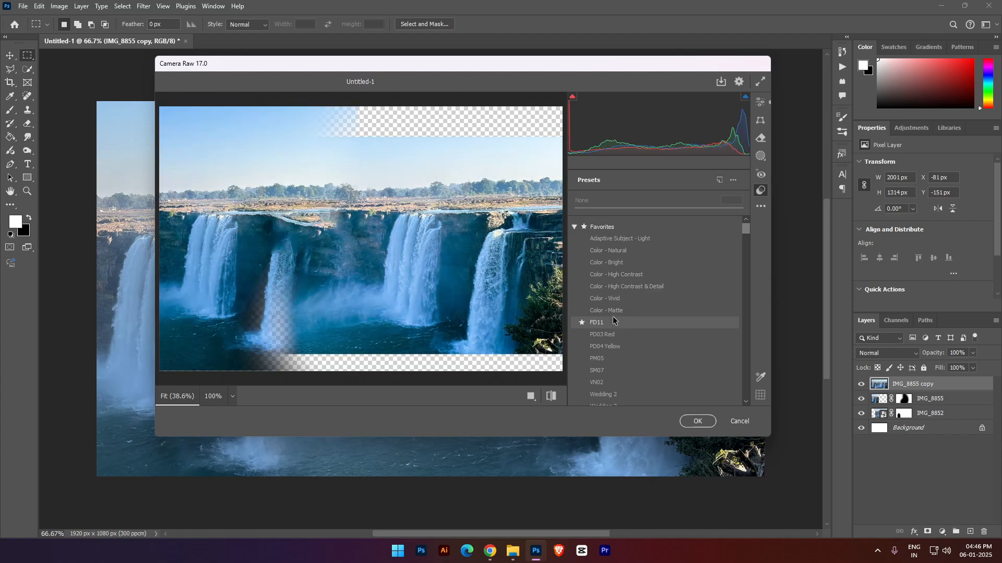
scroll(610, 351, "down", 5)
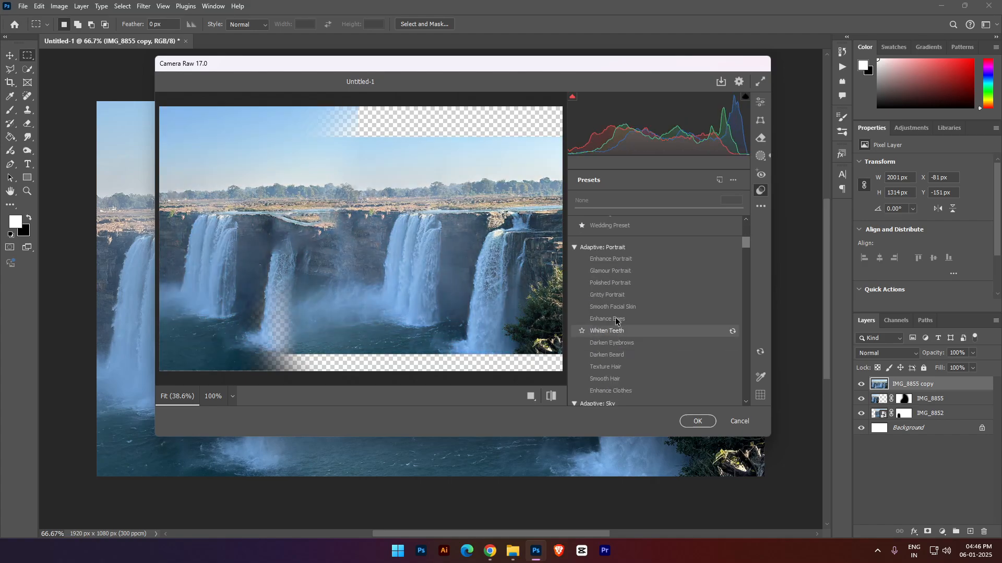
scroll(616, 313, "up", 5)
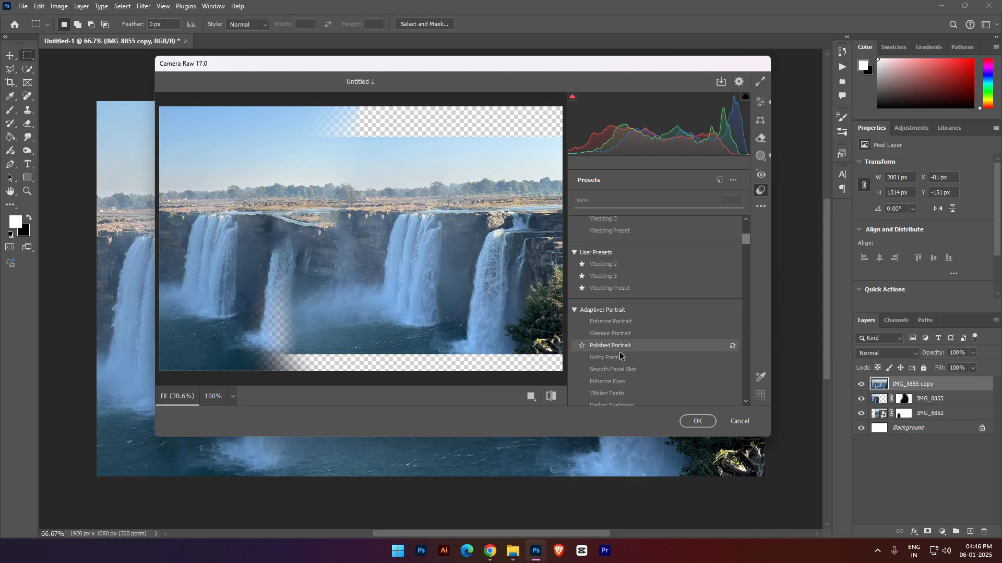
scroll(616, 312, "down", 3)
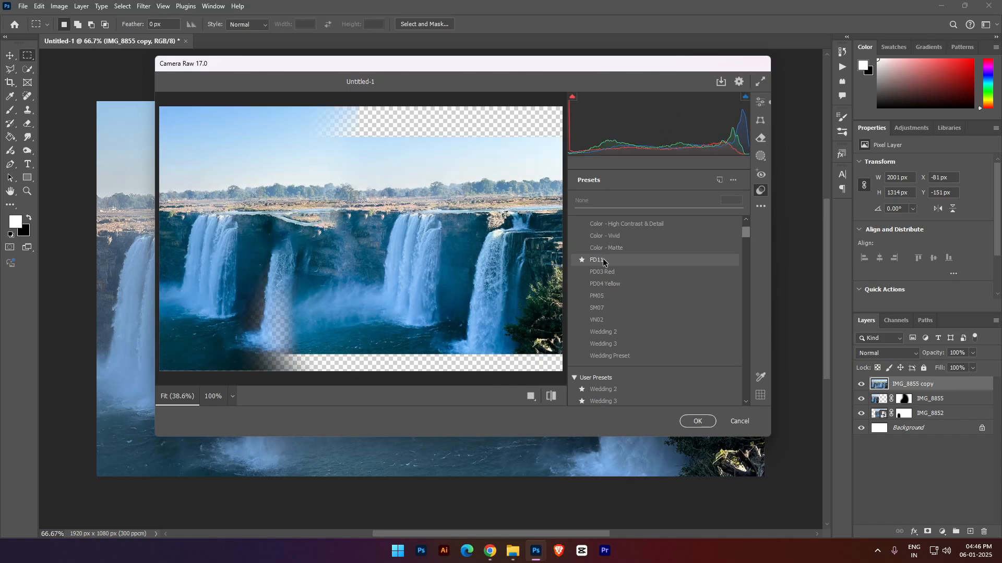
scroll(606, 281, "down", 5)
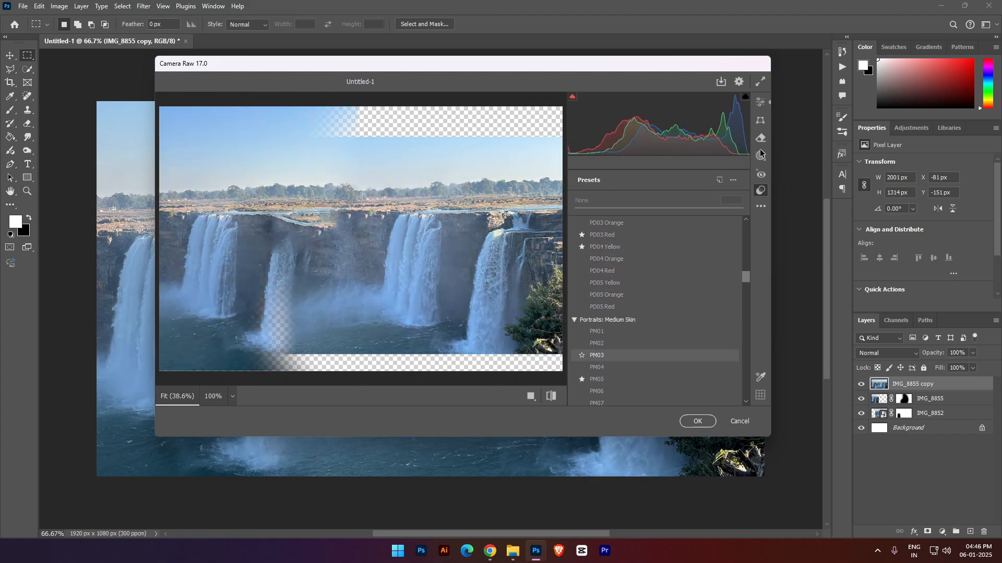
- In the Color Mixer, set the luminance to +3 for Aquas and +46 for Blues, and readjust Greens
left_click(757, 104)
left_click_drag(654, 321, 700, 317)
left_click(582, 228)
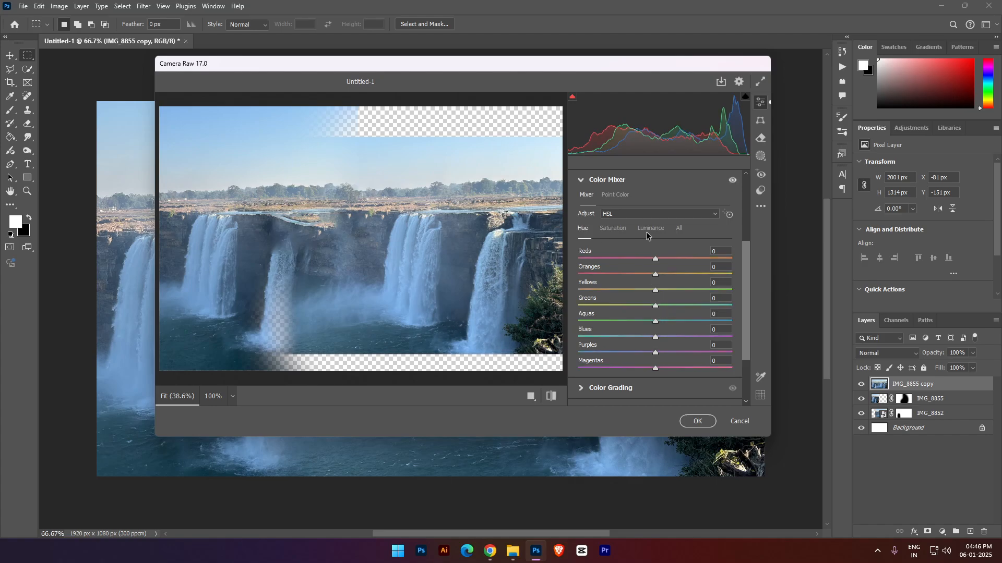
left_click(650, 228)
left_click_drag(656, 321, 657, 277)
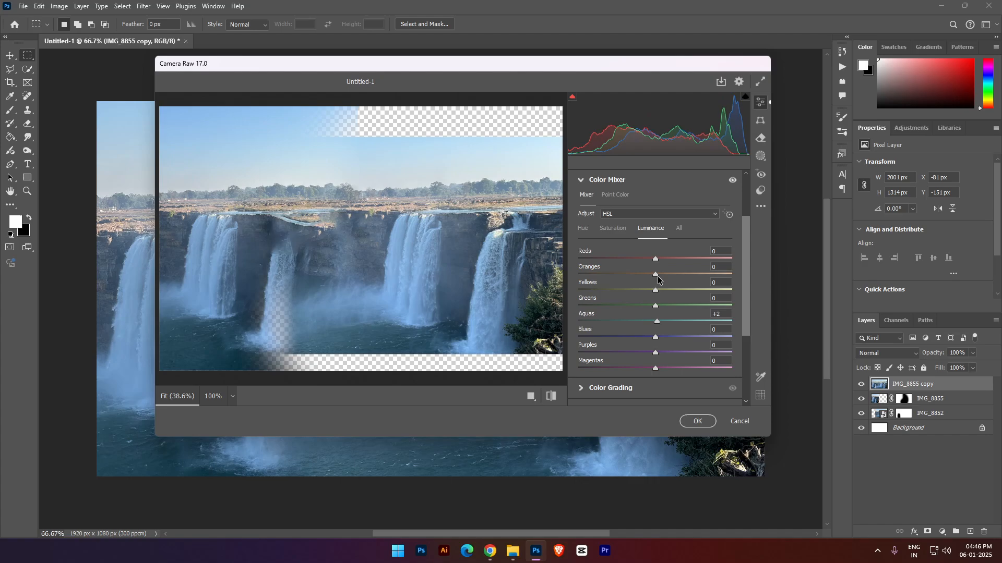
left_click_drag(657, 338, 692, 329)
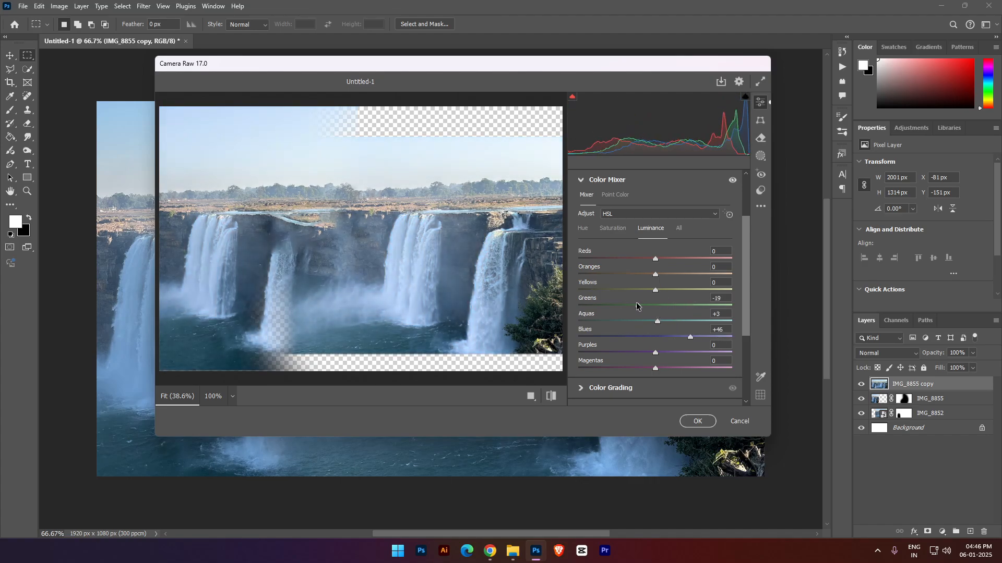
mouse_move(638, 307)
left_mouse_down()
mouse_move(752, 307)
mouse_move(756, 273)
mouse_move(785, 280)
mouse_move(580, 303)
mouse_move(657, 301)
left_mouse_up()
- Set Color Mixer saturation to Reds +45, Oranges -24, Yellows, Greens and Aquas +100, and Blues +41, and apply the filter
left_click(614, 229)
left_click_drag(656, 338, 759, 292)
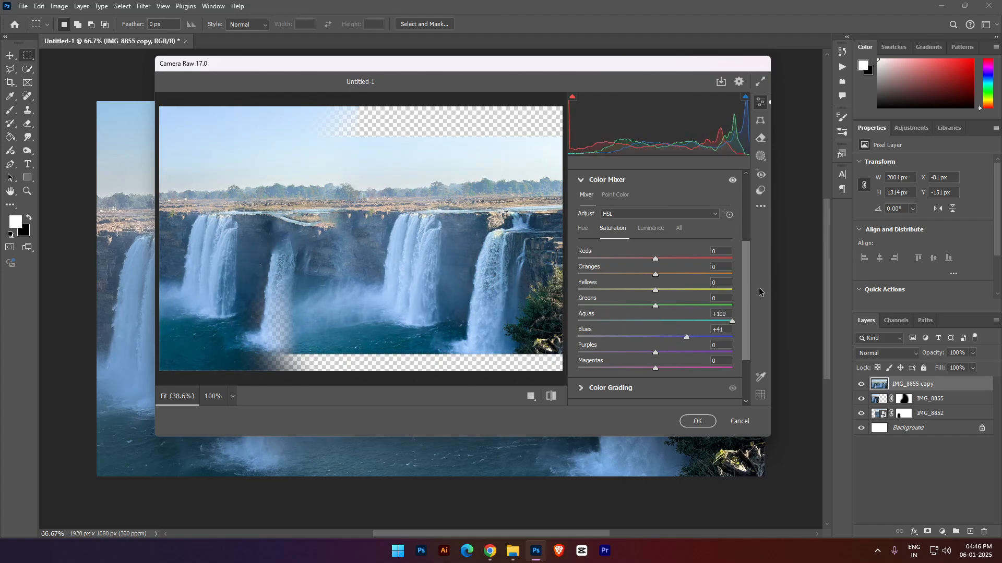
left_click_drag(656, 303, 756, 300)
left_click_drag(655, 258, 741, 290)
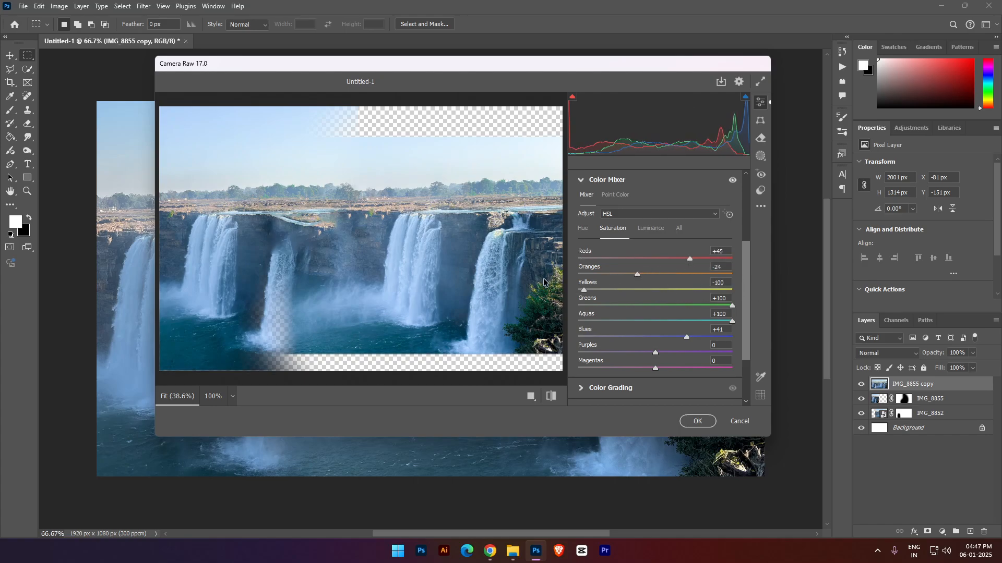
left_click(698, 421)
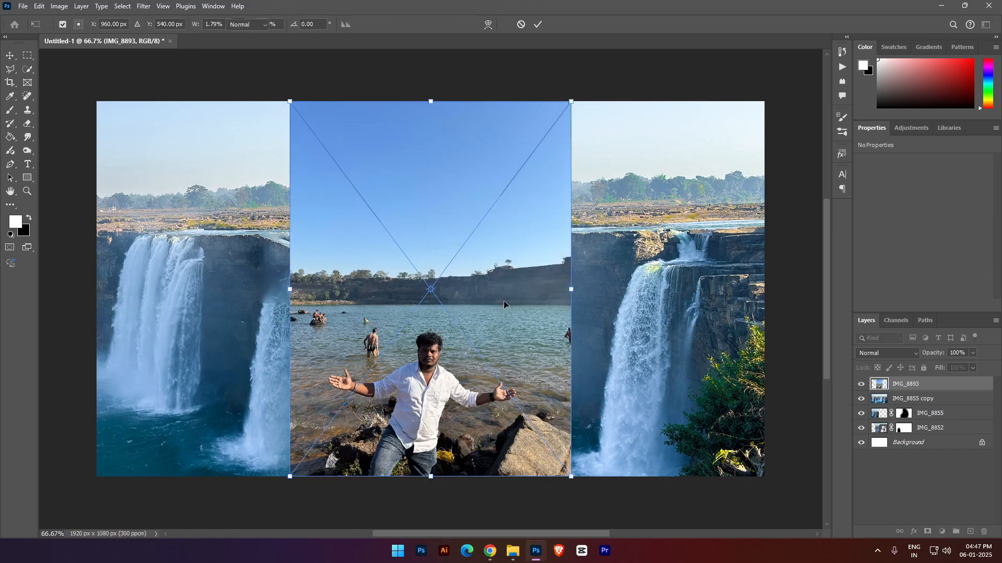
- Place the IMG_8893 photo as a layer and move it to the left end of the canvas
key("Return")
right_click(472, 320)
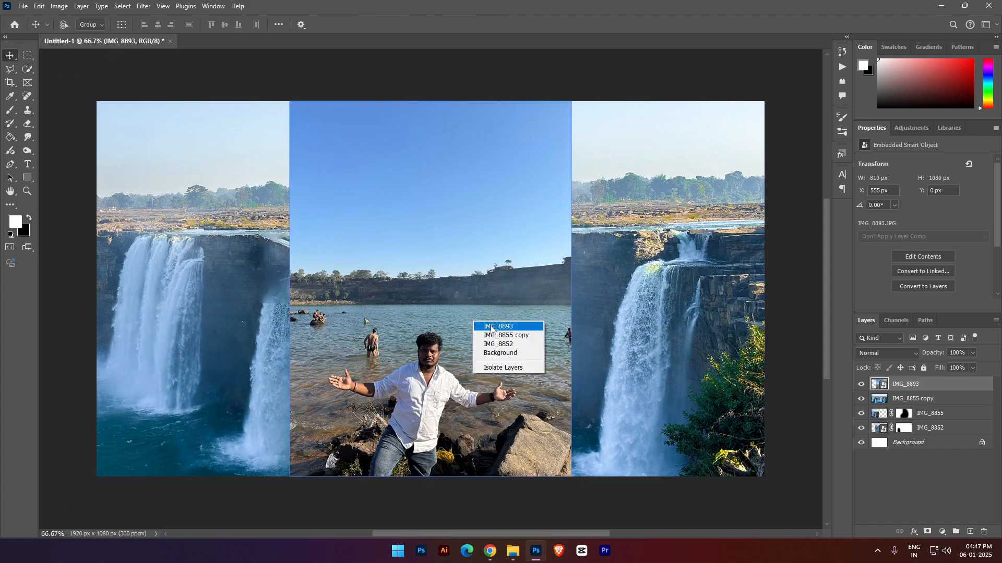
left_click(478, 324)
left_click_drag(477, 324, 273, 337)
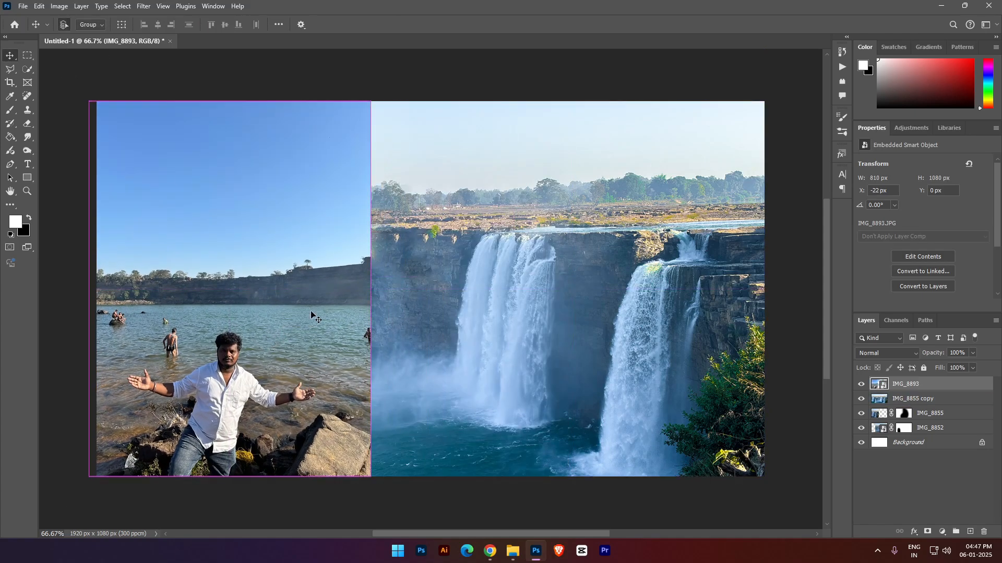
- Enlarge IMG_8893 to about 1384 × 1846 px and reposition it so the man fills the left part of the canvas
key("ctrl+t")
left_click_drag(371, 289, 569, 282)
left_click_drag(382, 370, 329, 239)
key("Return")
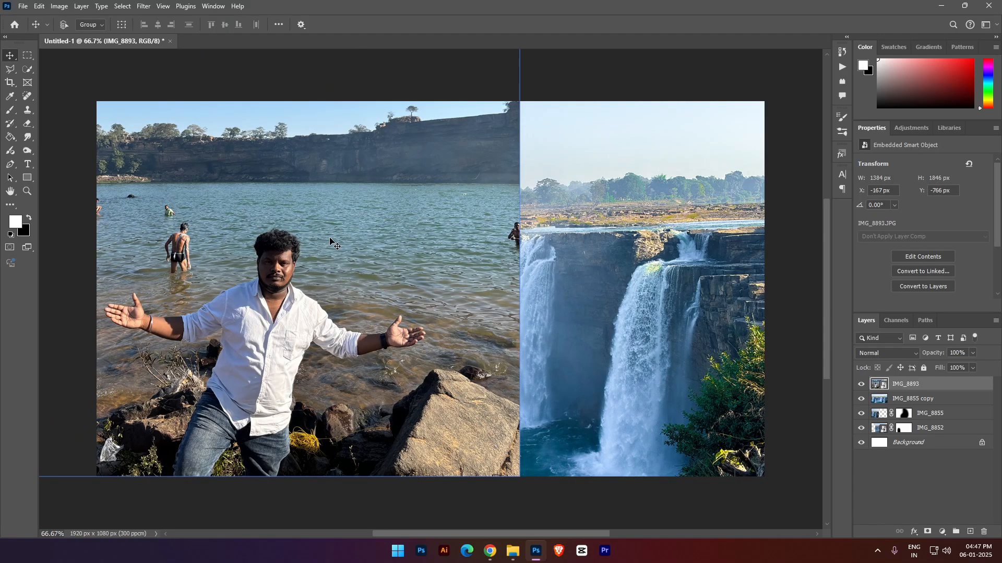
- Rasterize the IMG_8893 layer for use with the Eraser and add a layer mask to it
left_click(28, 125)
left_click(506, 205)
left_click(458, 204)
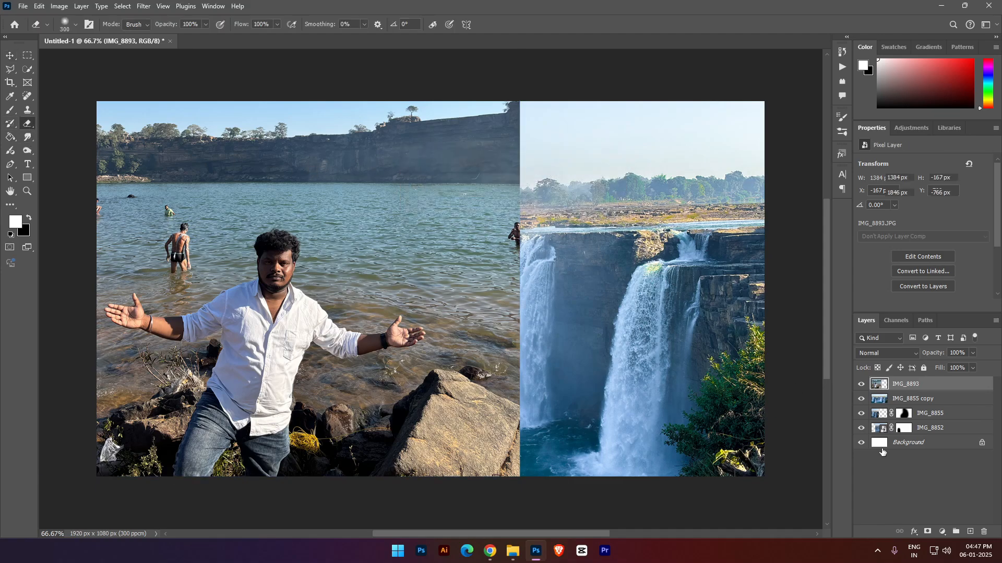
left_click(928, 531)
mouse_move(509, 87)
left_mouse_down()
mouse_move(610, 471)
mouse_move(519, 453)
mouse_move(520, 472)
mouse_move(560, 371)
mouse_move(527, 193)
mouse_move(532, 153)
mouse_move(272, 80)
mouse_move(584, 196)
mouse_move(543, 217)
mouse_move(386, 251)
mouse_move(204, 144)
mouse_move(203, 130)
mouse_move(101, 135)
mouse_move(198, 147)
mouse_move(189, 189)
mouse_move(197, 190)
mouse_move(340, 167)
left_mouse_up()
key("ctrl+z")
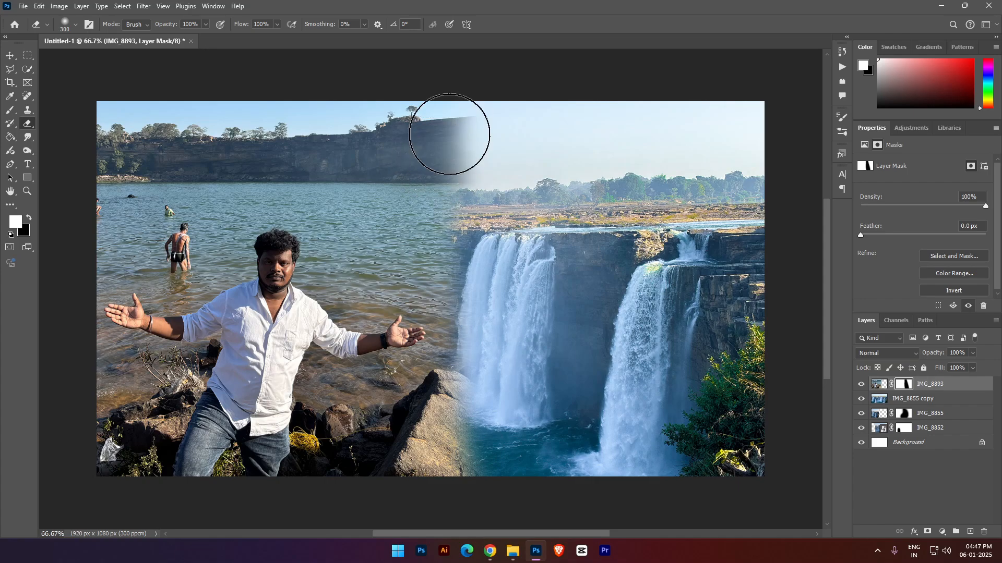
key("ctrl+z")
- Scale IMG_8893 down and fit it into the bottom-left corner of the canvas
key("ctrl+t")
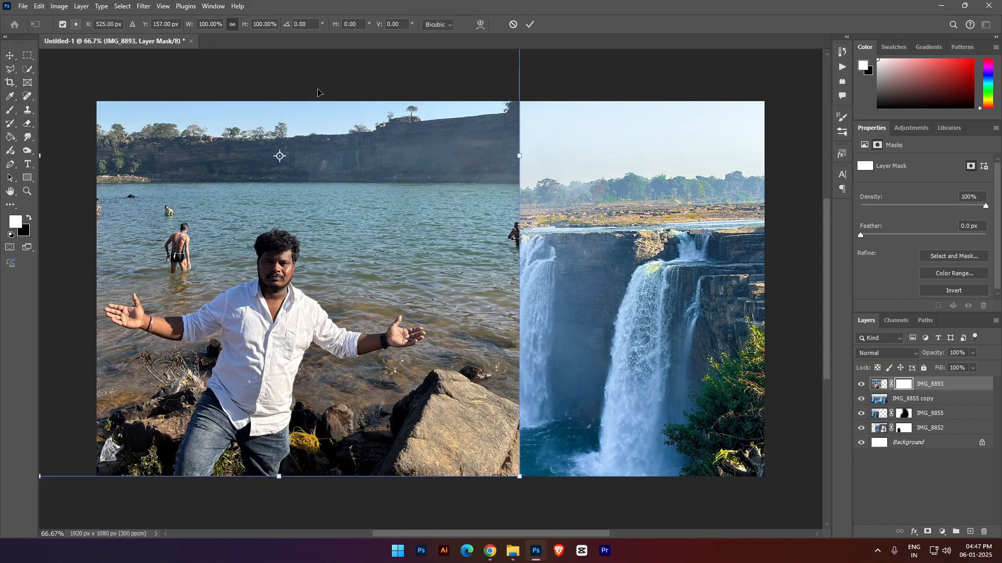
left_click_drag(520, 155, 270, 155)
left_click_drag(200, 183, 257, 350)
key("Return")
- Mask out IMG_8893's sky, cliff and right edge with a soft Eraser of about 400 px, keeping the man and nearby shore
key("e")
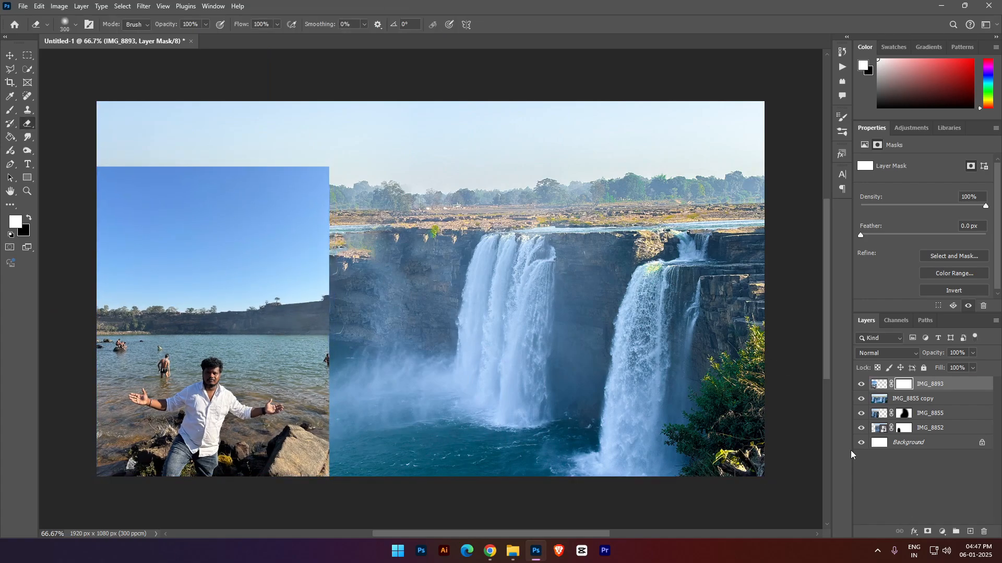
key("bracketright")
key("bracketright")
key("bracketright")
mouse_move(372, 260)
left_mouse_down()
mouse_move(134, 146)
mouse_move(156, 190)
mouse_move(257, 257)
left_mouse_up()
key("bracketleft")
key("bracketleft")
left_click_drag(176, 245, 120, 255)
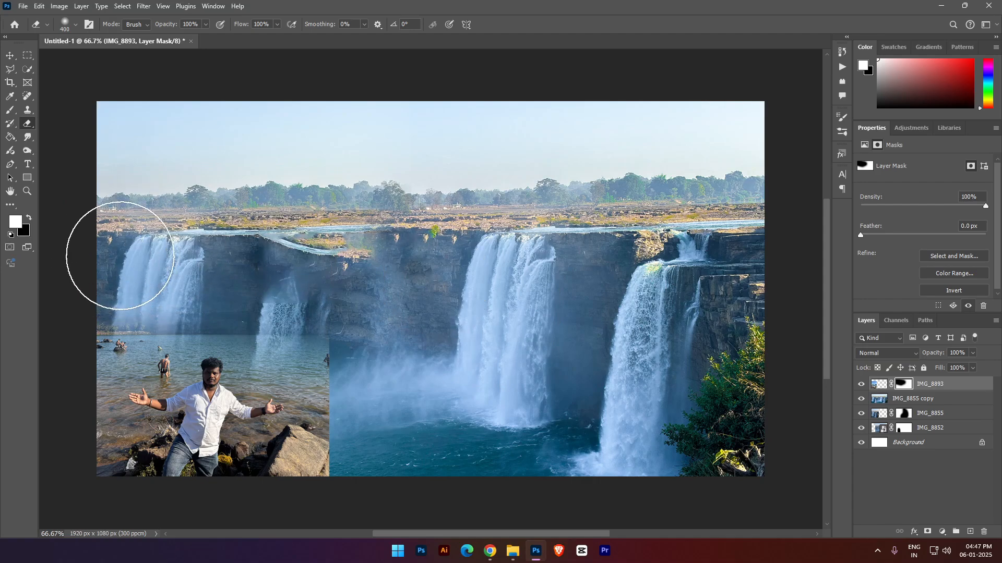
mouse_move(373, 341)
left_mouse_down()
mouse_move(395, 454)
mouse_move(408, 462)
mouse_move(341, 472)
mouse_move(394, 463)
mouse_move(370, 446)
mouse_move(327, 472)
mouse_move(381, 385)
left_mouse_up()
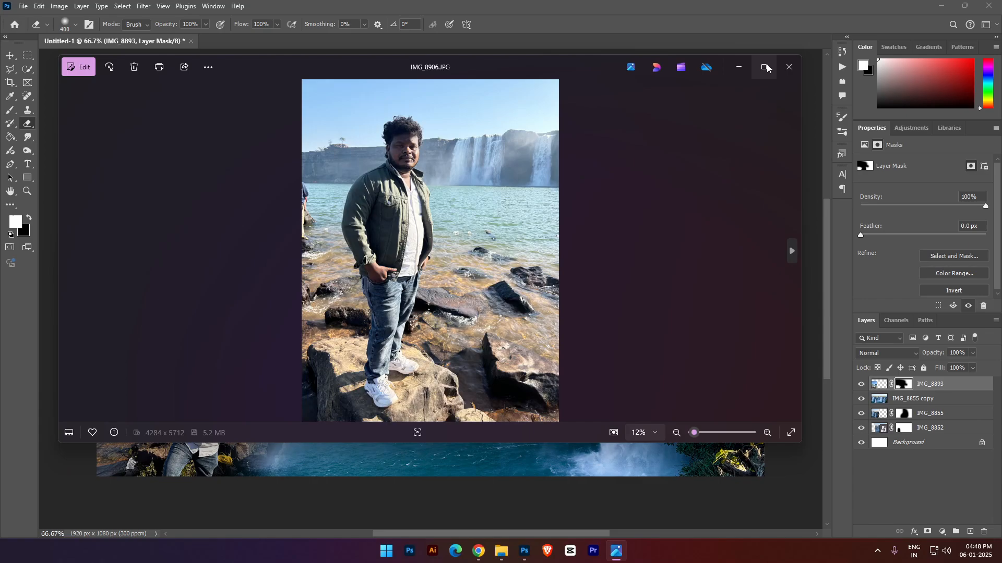
- Look through the man's photos, including IMG_8906, IMG_8901, IMG_8909 and IMG_8907, and check the received files in the WhatsApp chat in Chrome
left_click(788, 68)
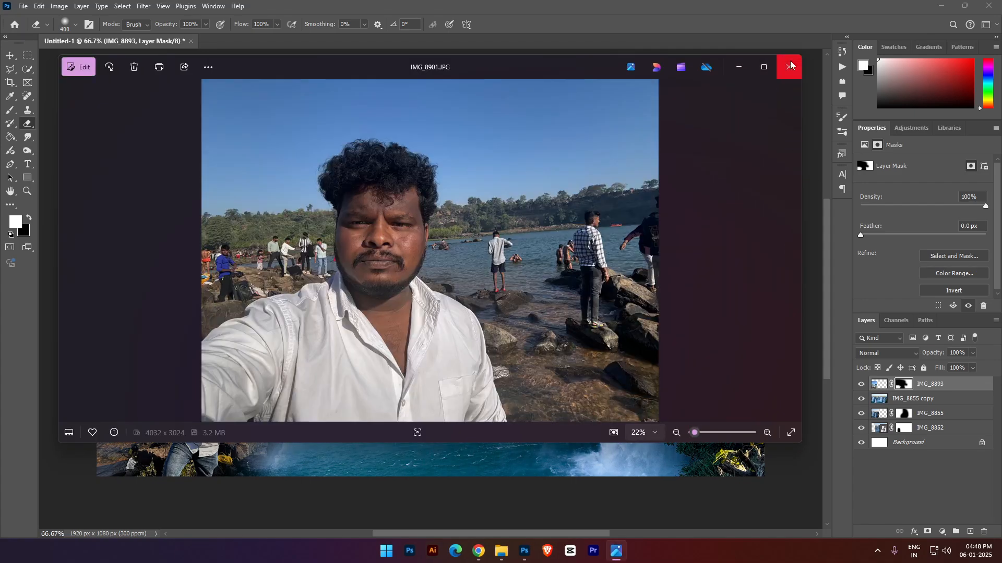
left_click(789, 68)
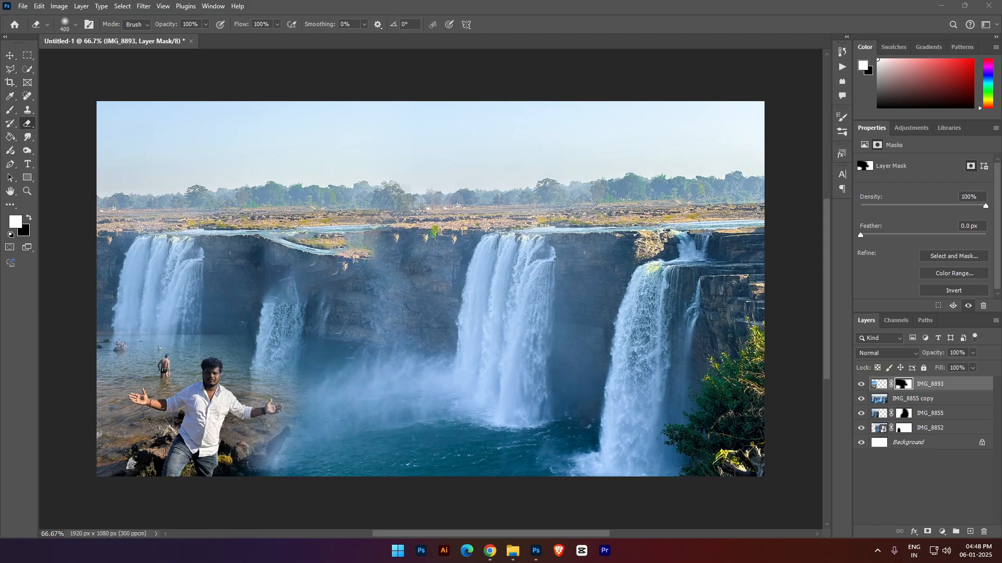
key("Right")
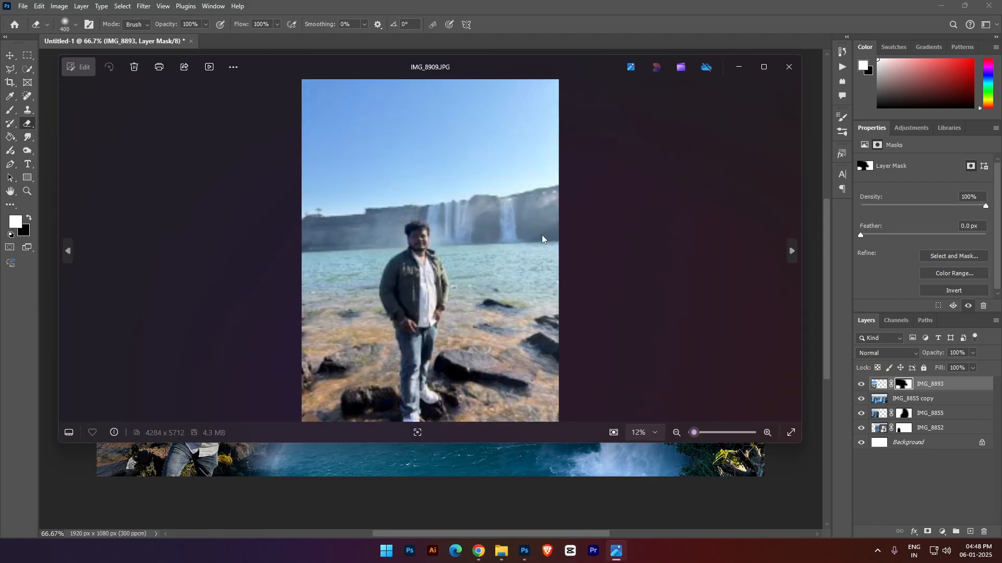
key("Right")
key("Right")
key("Left")
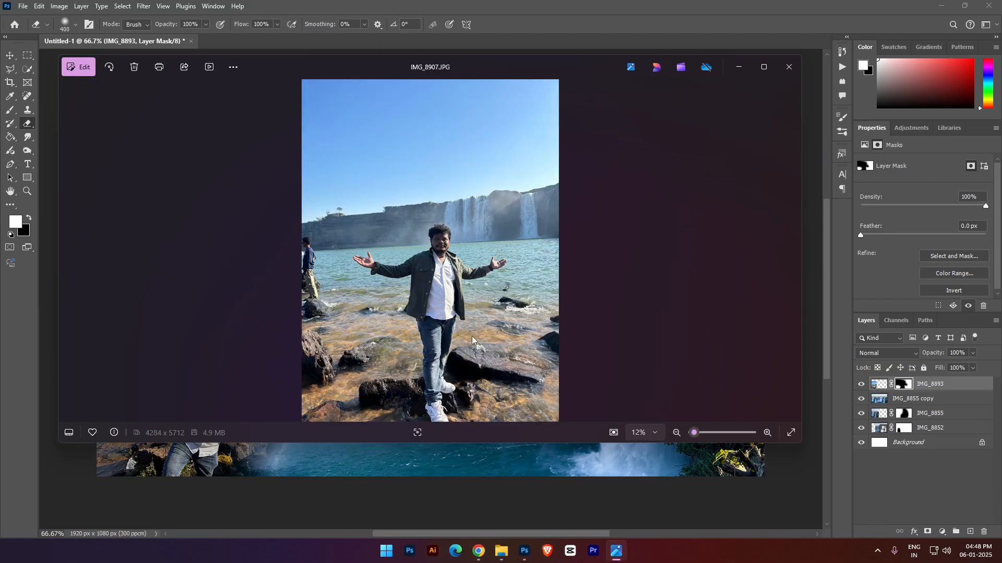
left_click(789, 67)
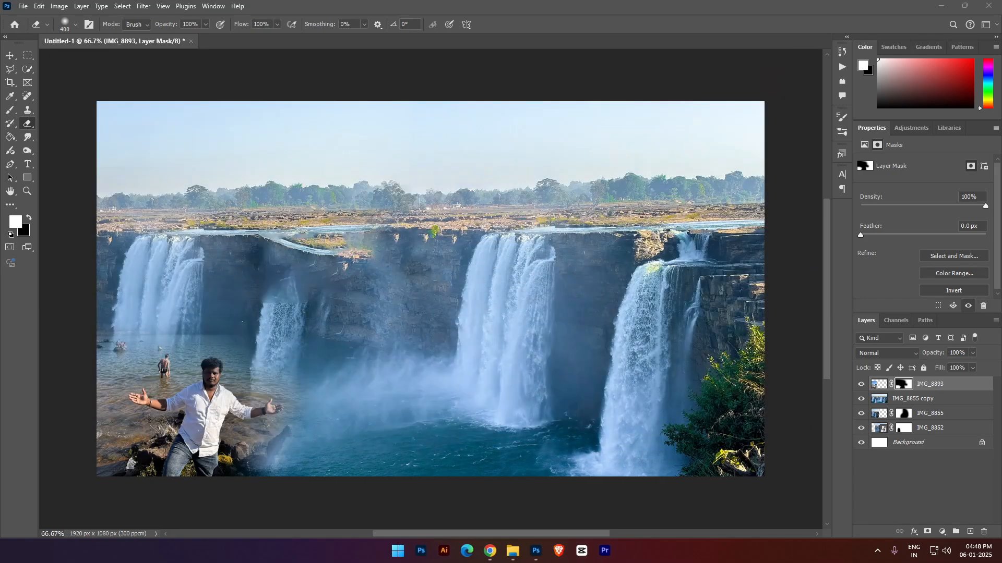
left_click(490, 551)
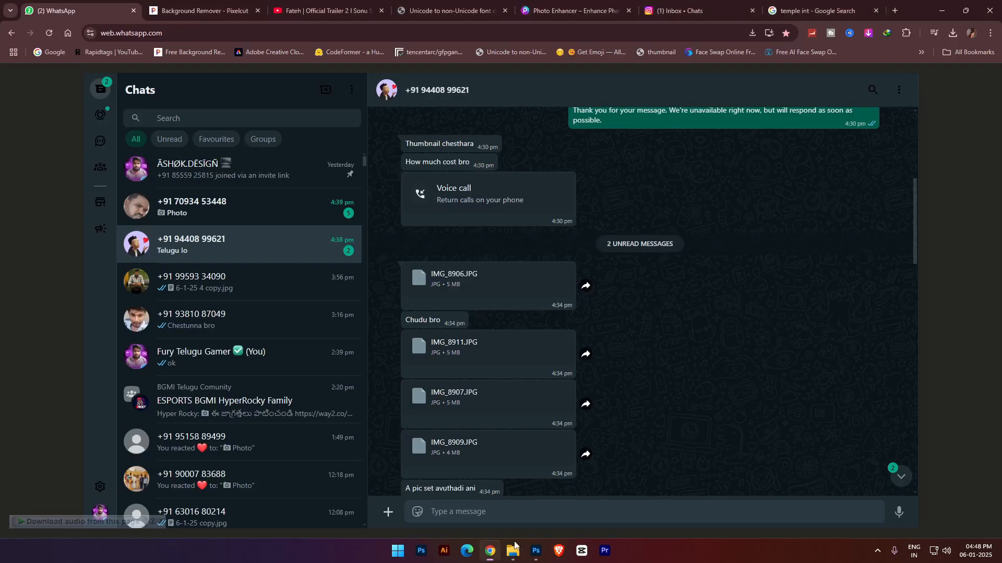
left_click_drag(902, 11, 1001, 32)
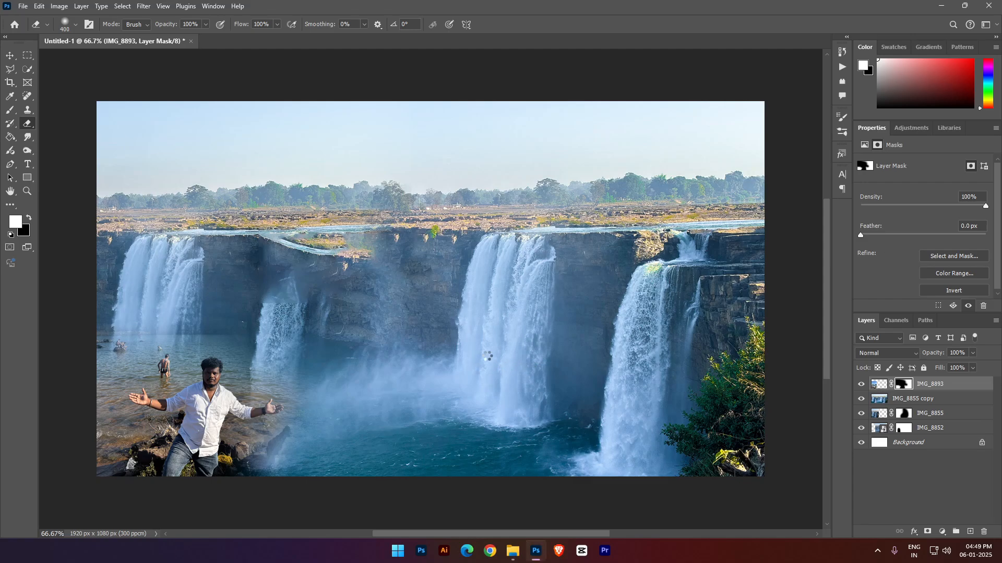
- Place the IMG_8907 cutout at 3.61% scale, rotate it 4.43° and position it over the canvas's left side
left_click_drag(485, 356, 311, 311)
left_click_drag(403, 252, 691, 245)
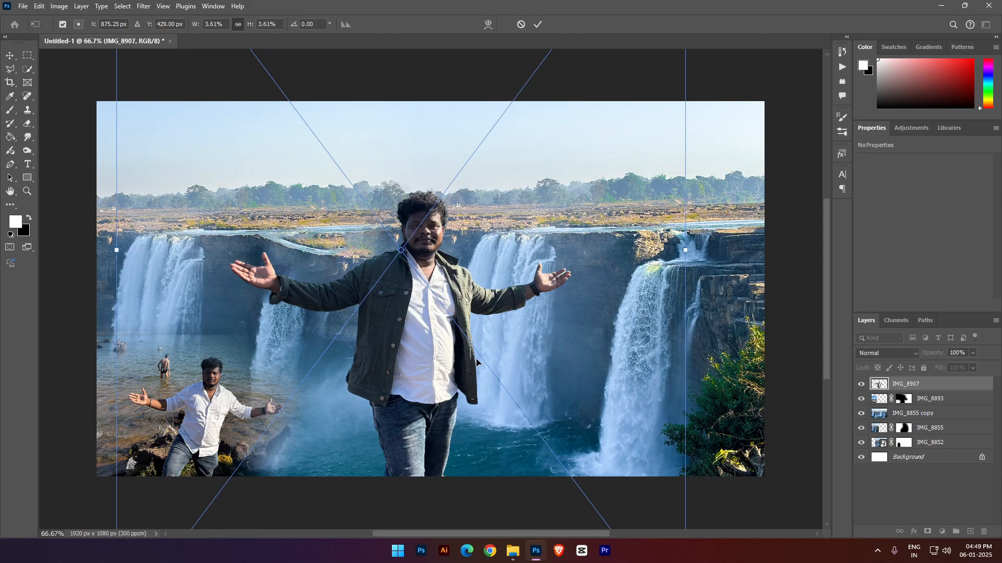
left_click_drag(431, 374, 297, 299)
left_click_drag(571, 310, 567, 321)
left_click_drag(290, 290, 282, 292)
left_click_drag(566, 307, 561, 320)
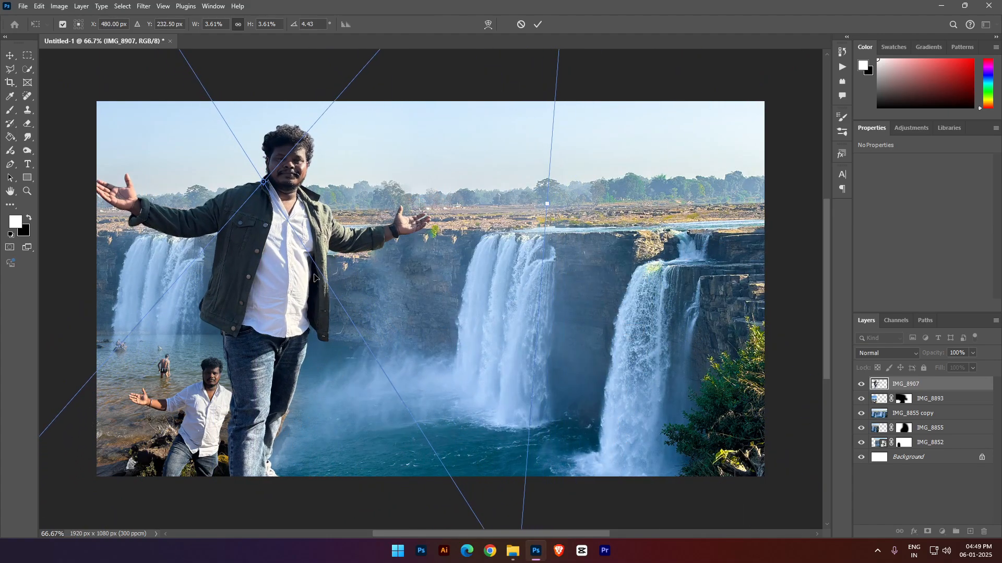
left_click_drag(195, 253, 135, 265)
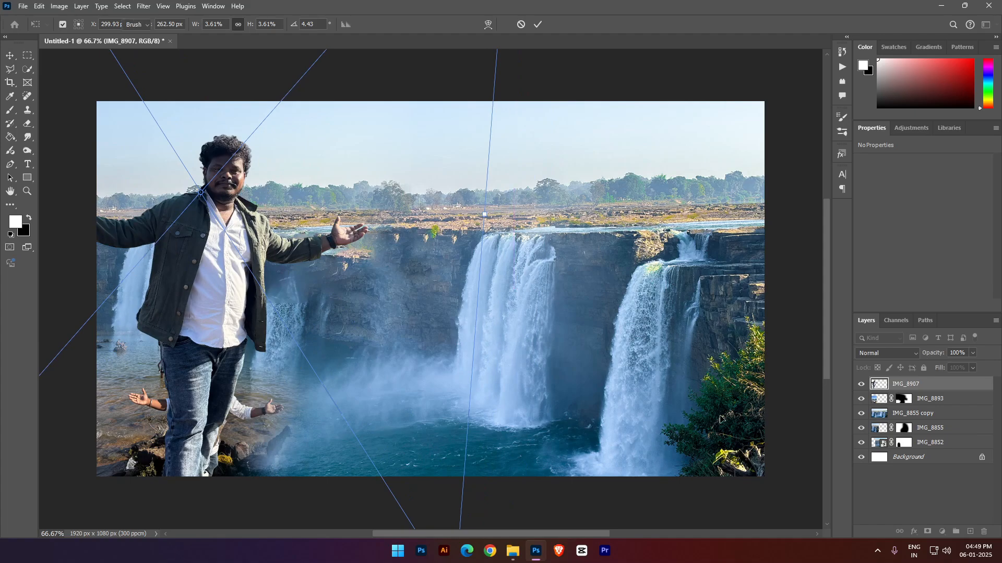
key("Return")
- Move the IMG_8907 layer below IMG_8893 and hide it
left_click_drag(957, 397, 939, 406)
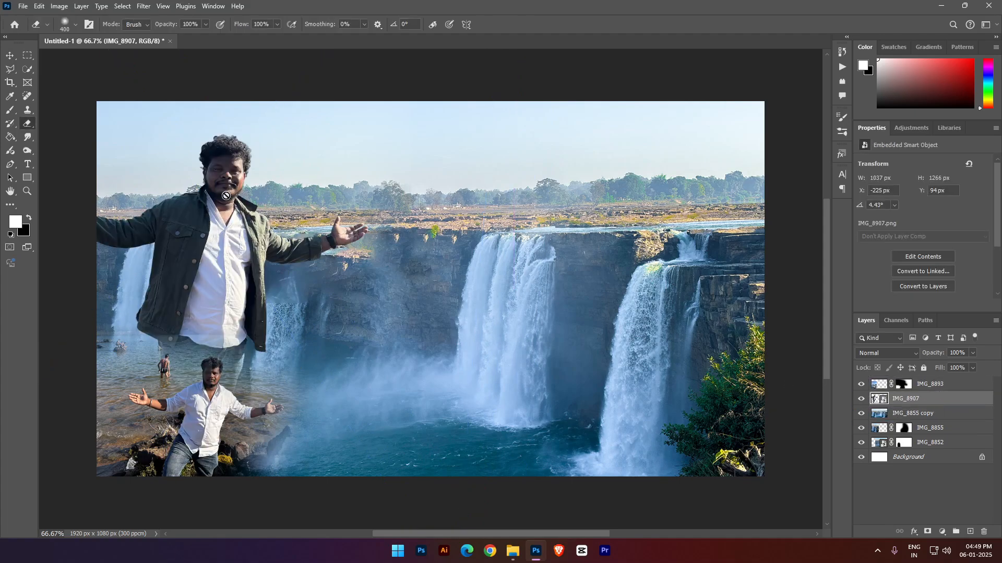
left_click(861, 399)
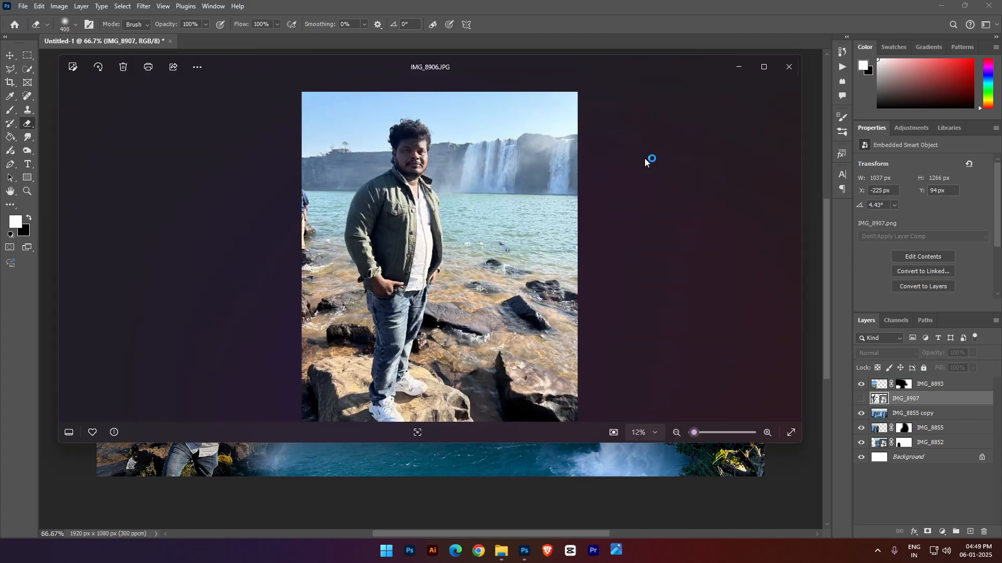
- Check the IMG_8906 photo, place its cutout in the composite below IMG_8893 and flip it horizontally
key("Right")
key("Right")
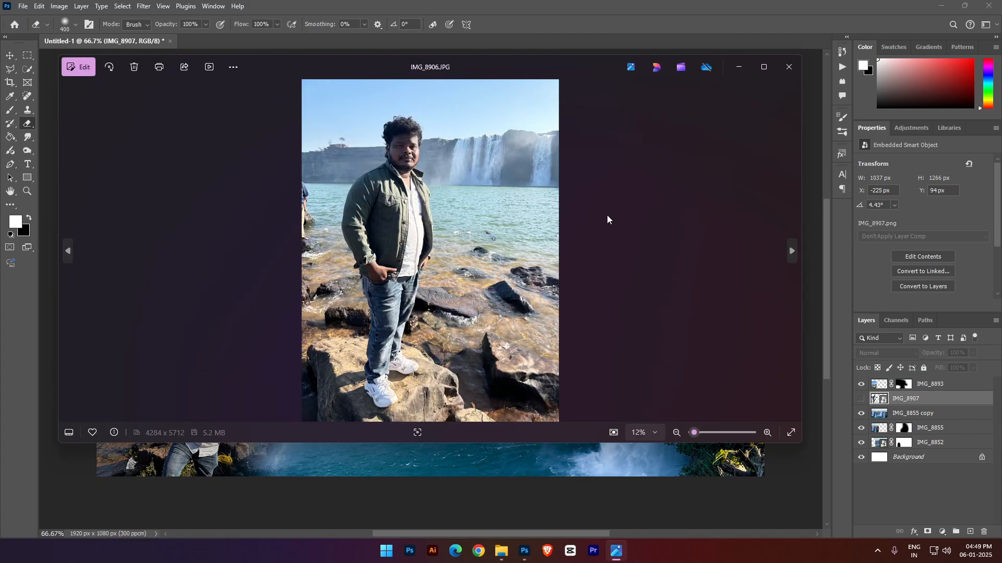
left_click(789, 66)
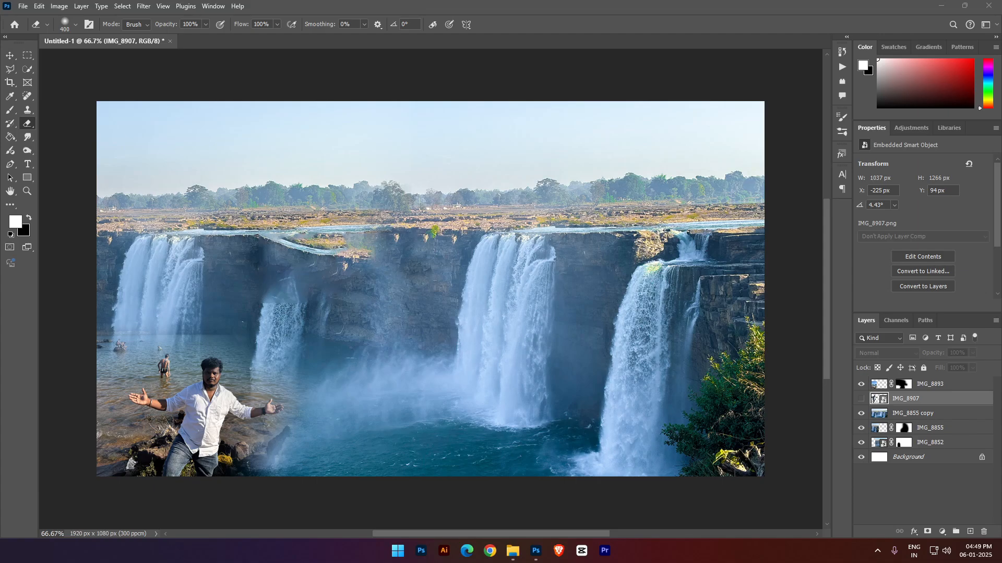
key("super+d")
key("super+d")
left_click_drag(509, 296, 322, 305)
left_click_drag(368, 314, 794, 324)
right_click(743, 316)
left_click(762, 506)
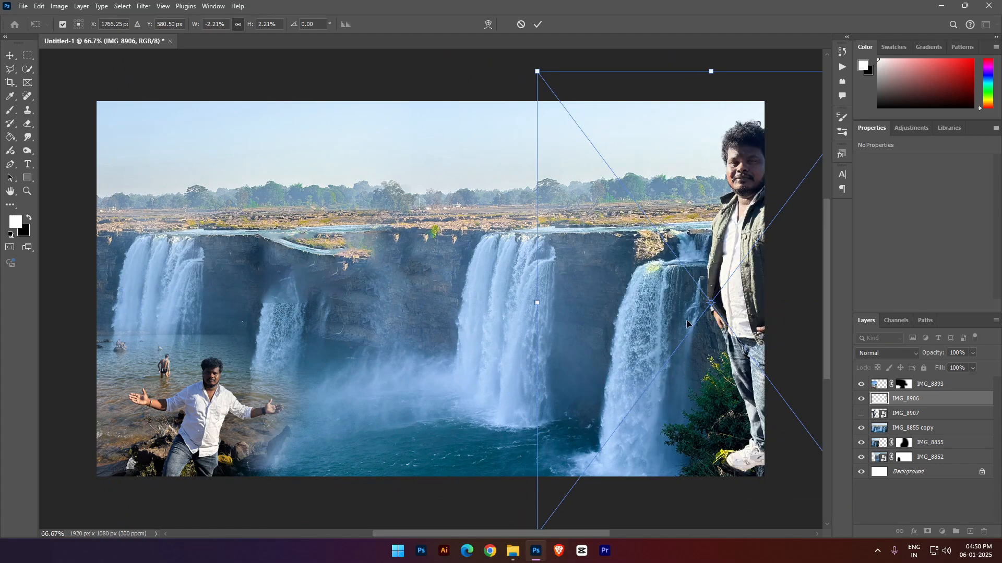
- Scale the flipped IMG_8906 cutout to 3.07%, tilt it slightly and position it large over the canvas's right side
left_click_drag(705, 317, 188, 303)
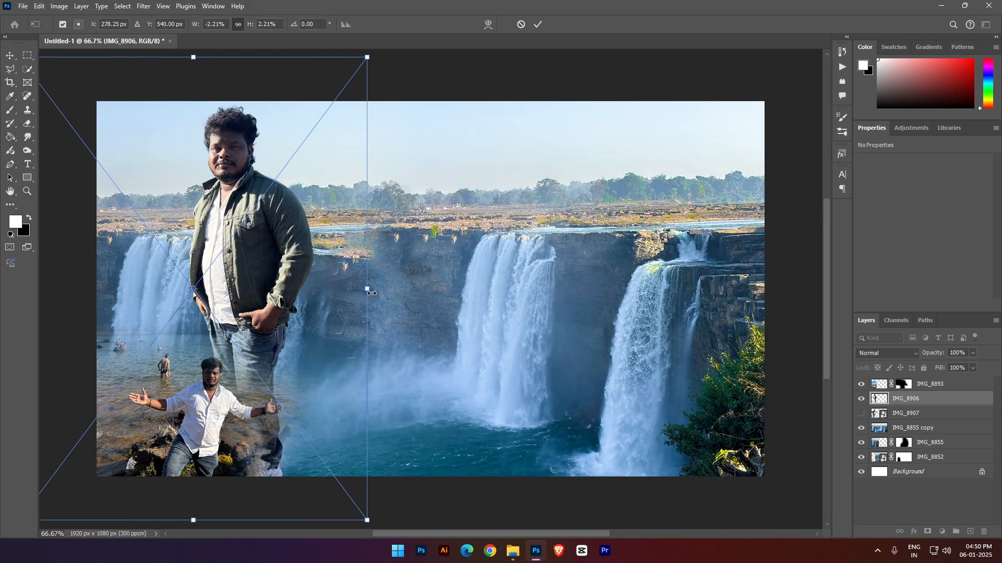
left_click_drag(371, 293, 625, 301)
left_click_drag(389, 360, 353, 360)
left_click_drag(654, 315, 662, 322)
left_click_drag(300, 210, 300, 216)
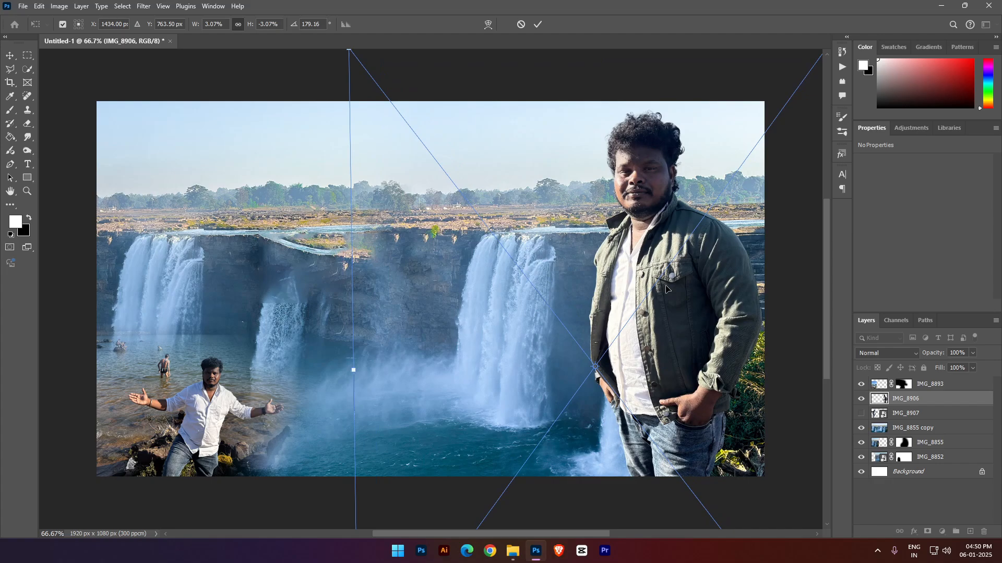
key("Return")
- Add a white-to-transparent linear Gradient Fill above IMG_8893 at 90° and 48% scale, with Reverse on and Align with layer off
key("e")
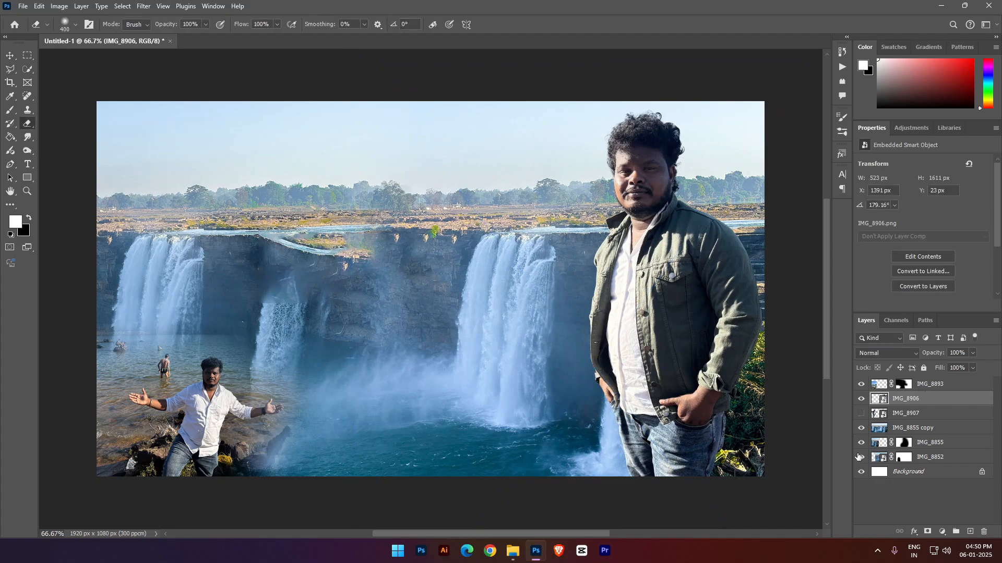
left_click(943, 531)
left_click(896, 389)
left_click(923, 387)
left_click(942, 531)
left_click(921, 353)
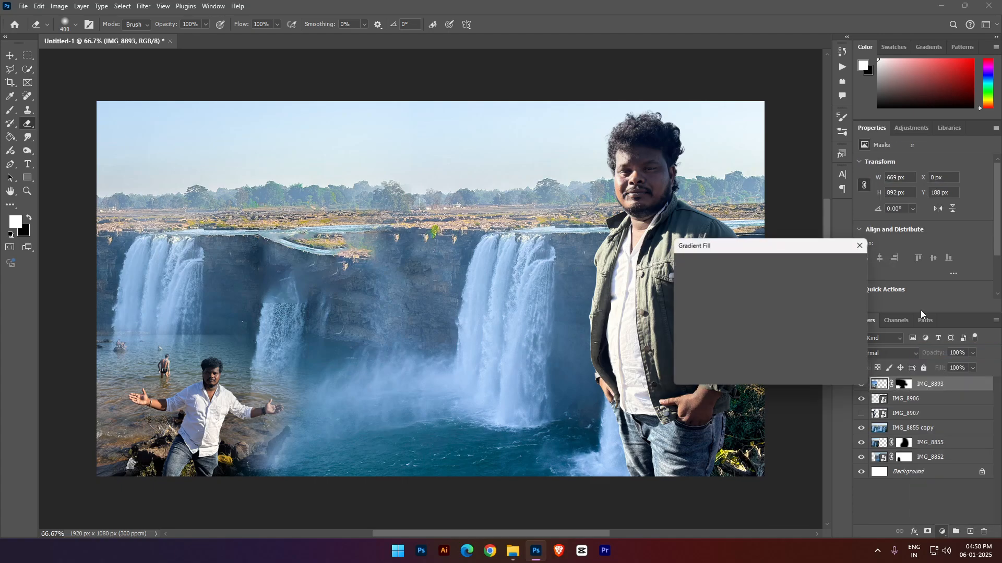
left_click(710, 332)
left_click(710, 346)
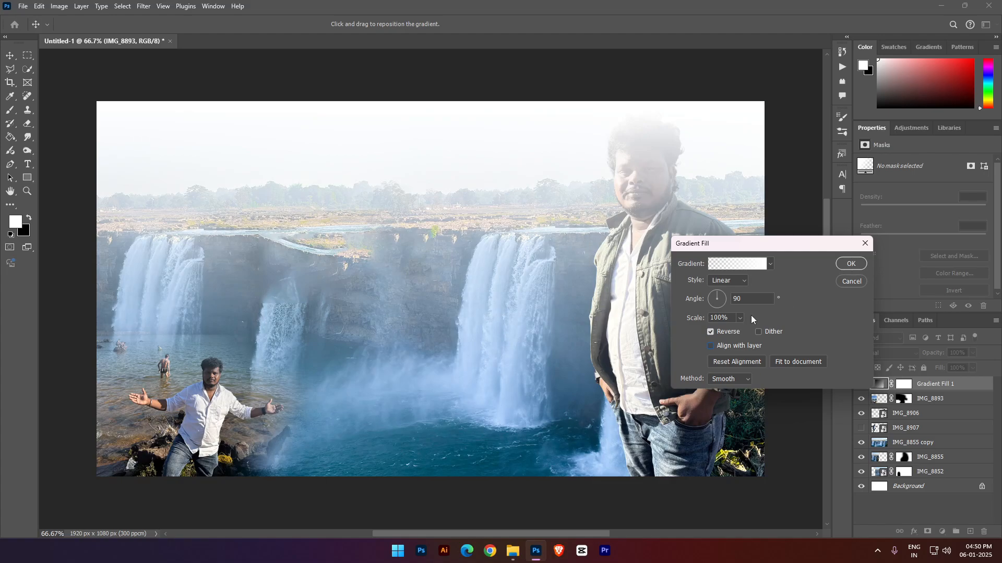
mouse_move(698, 319)
left_mouse_down()
mouse_move(608, 301)
mouse_move(510, 232)
mouse_move(548, 14)
mouse_move(529, 216)
mouse_move(717, 315)
left_mouse_up()
left_click_drag(529, 297, 537, 329)
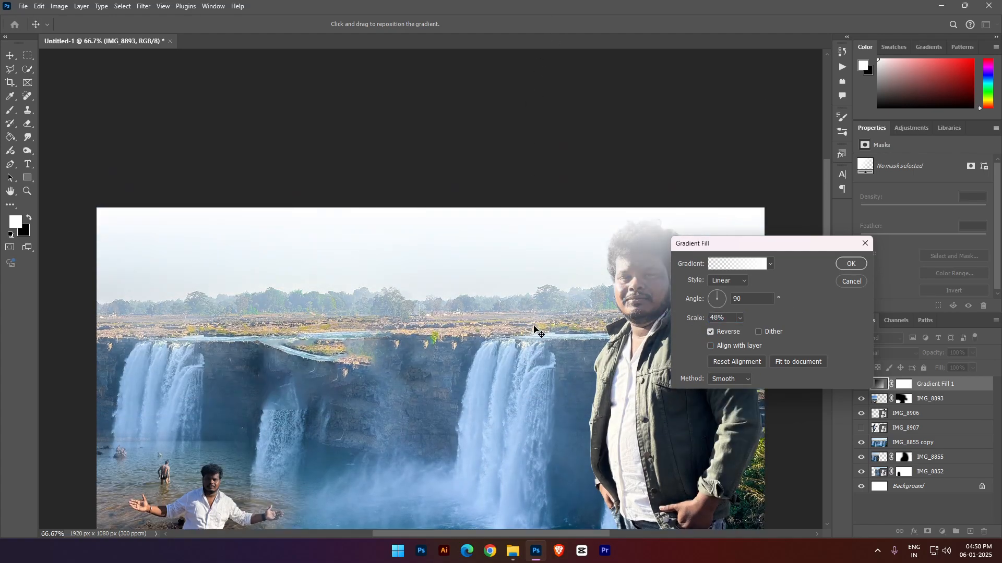
left_click(850, 263)
- Move the Gradient Fill 1 layer below IMG_8906 in the layer stack
left_click_drag(937, 385, 927, 413)
scroll(448, 269, "down", 3)
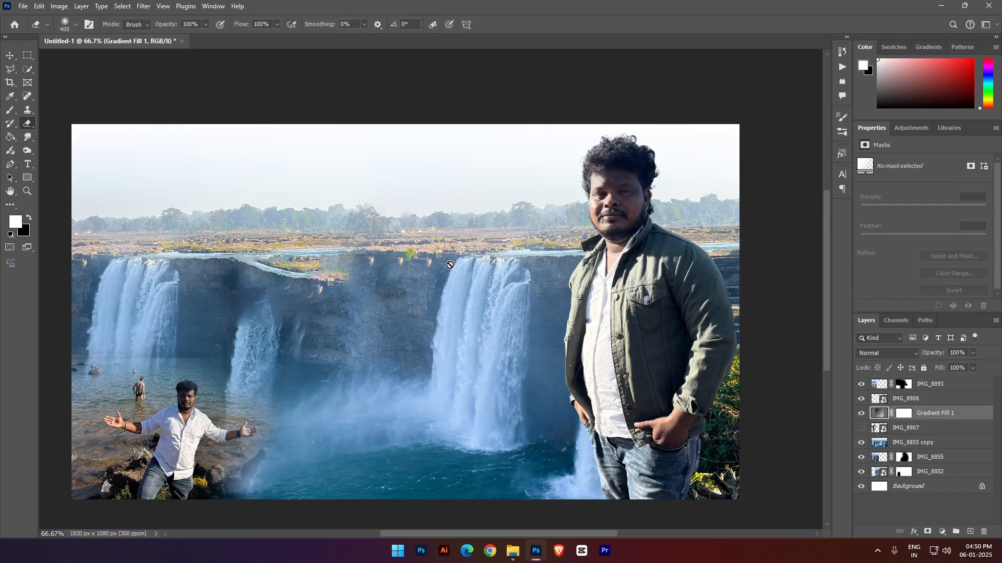
scroll(450, 263, "right", 1)
scroll(451, 266, "left", 2)
scroll(451, 264, "down", 1)
scroll(449, 261, "left", 1)
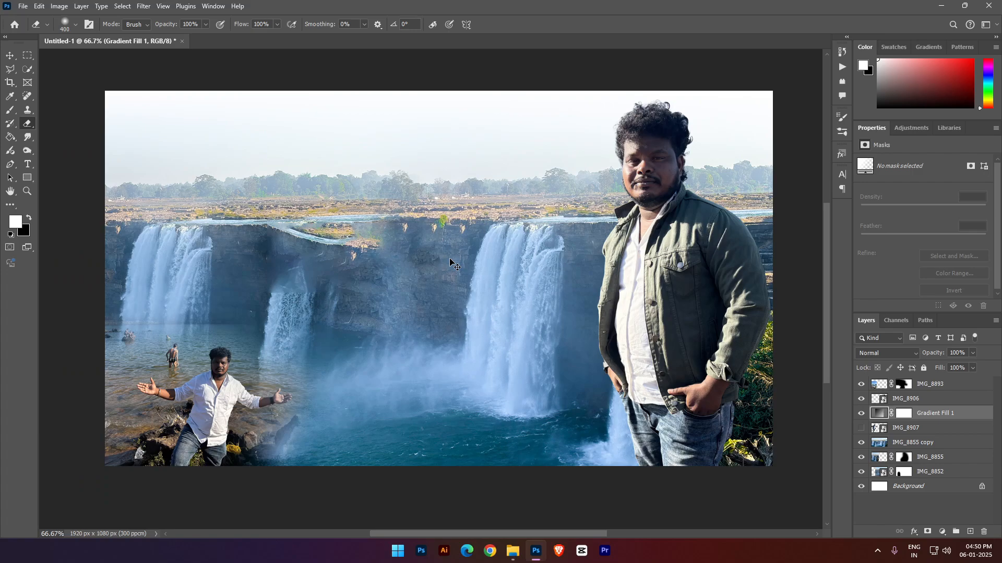
scroll(450, 260, "left", 1)
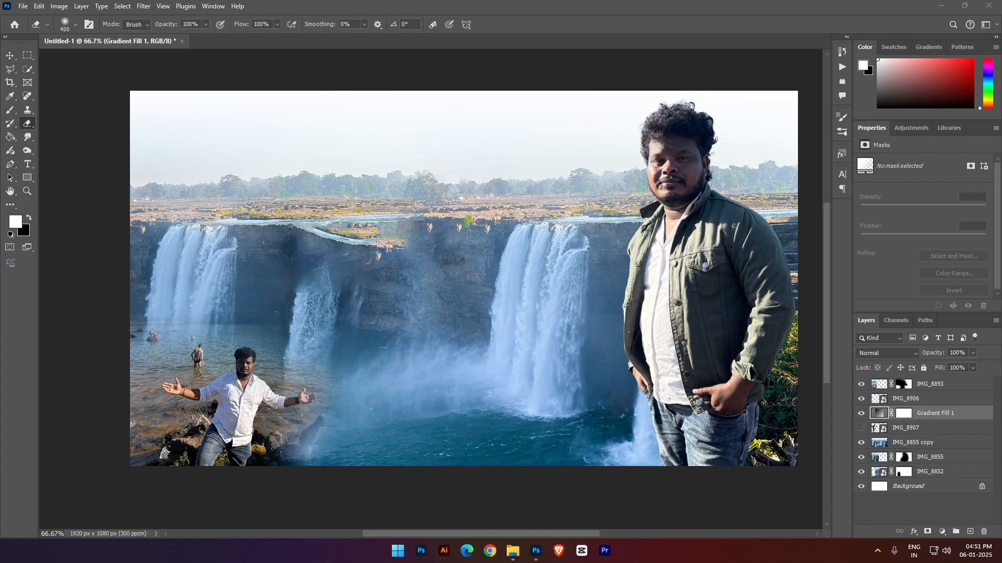
- Place the ama-dablam mountain image with unchanged Camera Raw settings and enlarge it to about 1914 px wide across the canvas
left_click(390, 237)
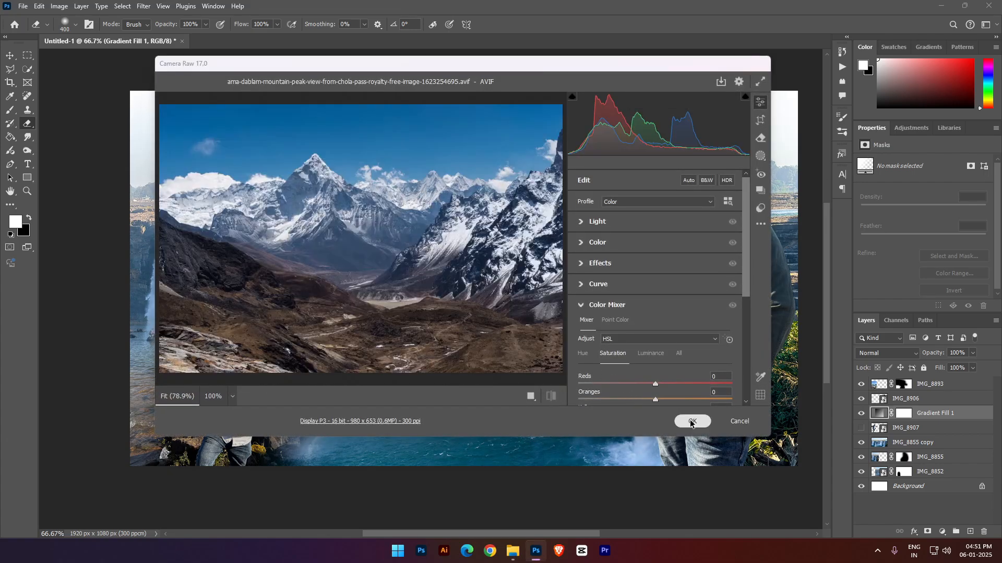
left_click(691, 422)
mouse_move(745, 280)
left_mouse_down()
mouse_move(789, 279)
mouse_move(739, 266)
left_mouse_up()
left_click_drag(176, 262, 130, 262)
- Add a layer mask to the mountain layer and erase everything below its peaks with a soft 400 px Eraser
key("e")
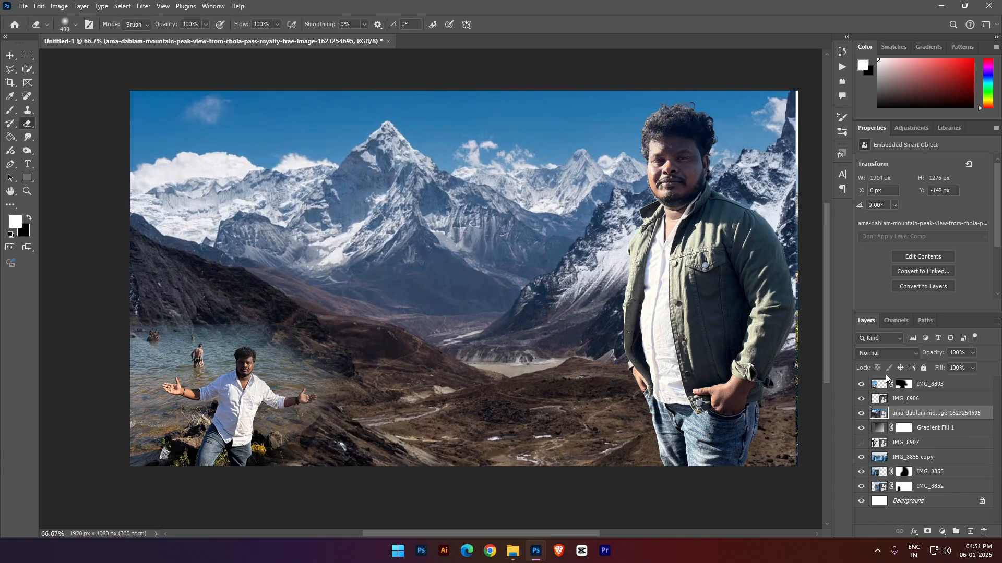
left_click(941, 532)
left_click(927, 531)
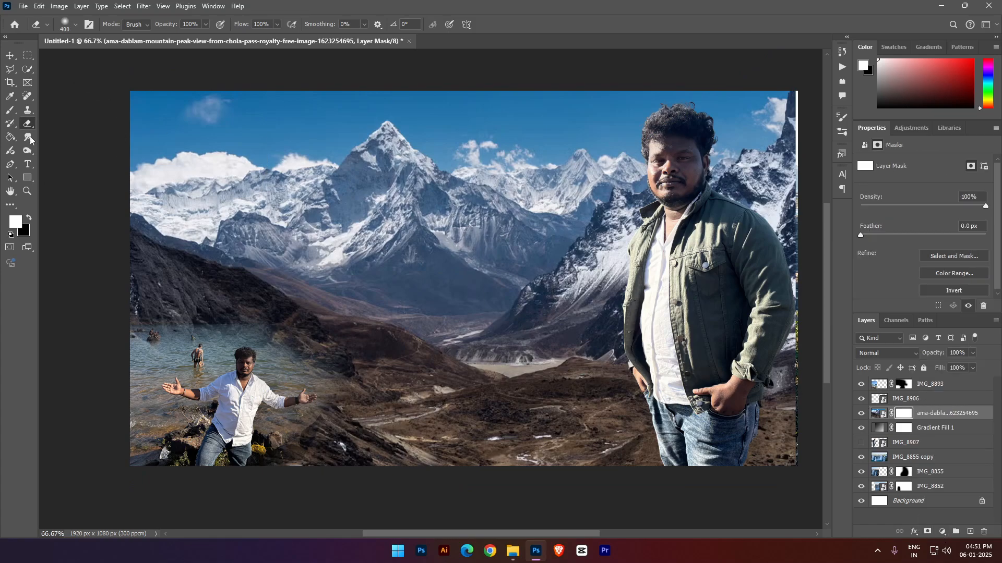
scroll(30, 83, "down", 1)
mouse_move(70, 454)
left_mouse_down()
mouse_move(825, 443)
mouse_move(155, 299)
mouse_move(223, 291)
mouse_move(112, 239)
mouse_move(487, 261)
mouse_move(292, 244)
mouse_move(844, 261)
left_mouse_up()
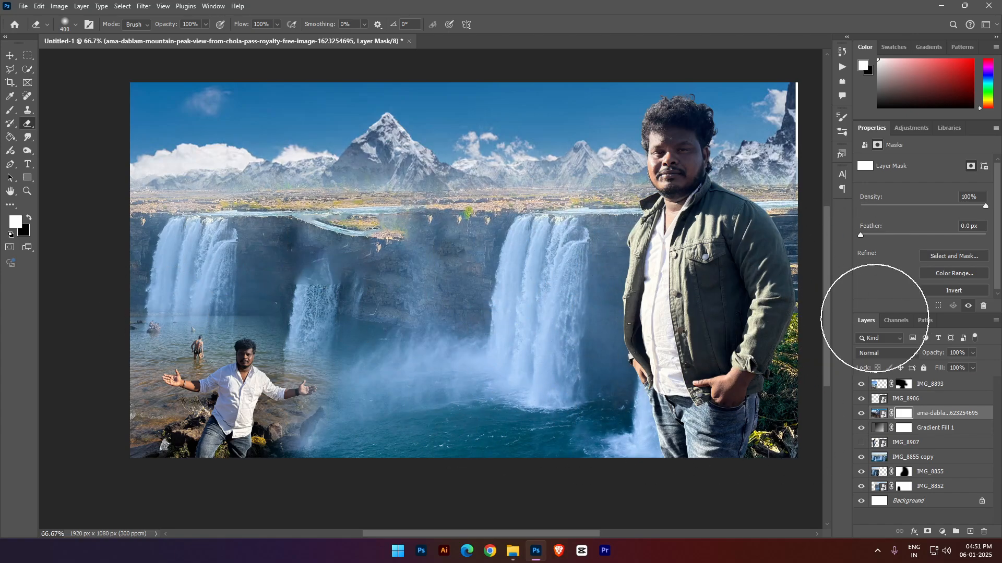
- Scale the mountain layer to 100.31% so it reaches the canvas's right edge
key("ctrl+t")
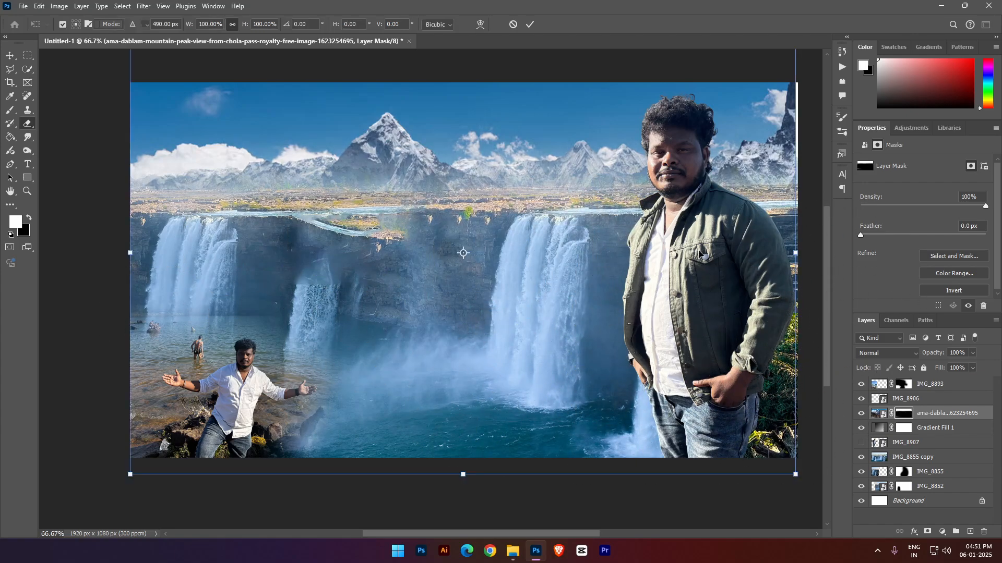
left_click_drag(793, 258, 795, 259)
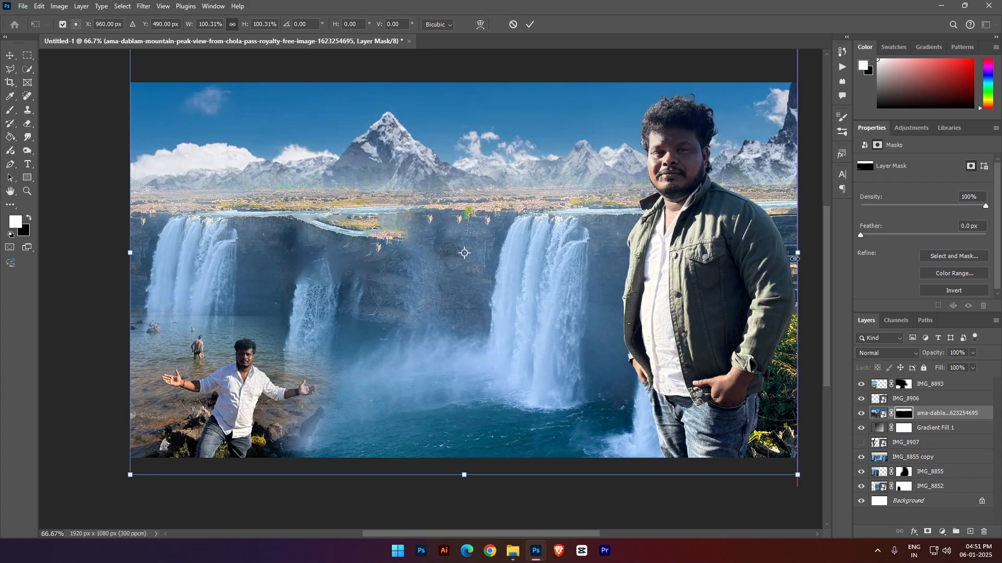
key("Return")
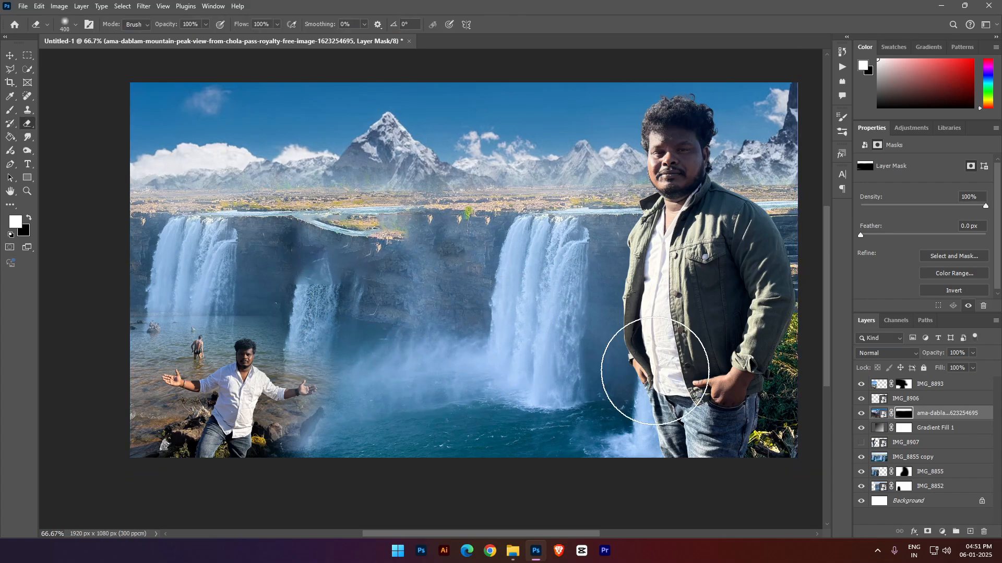
left_click(10, 56)
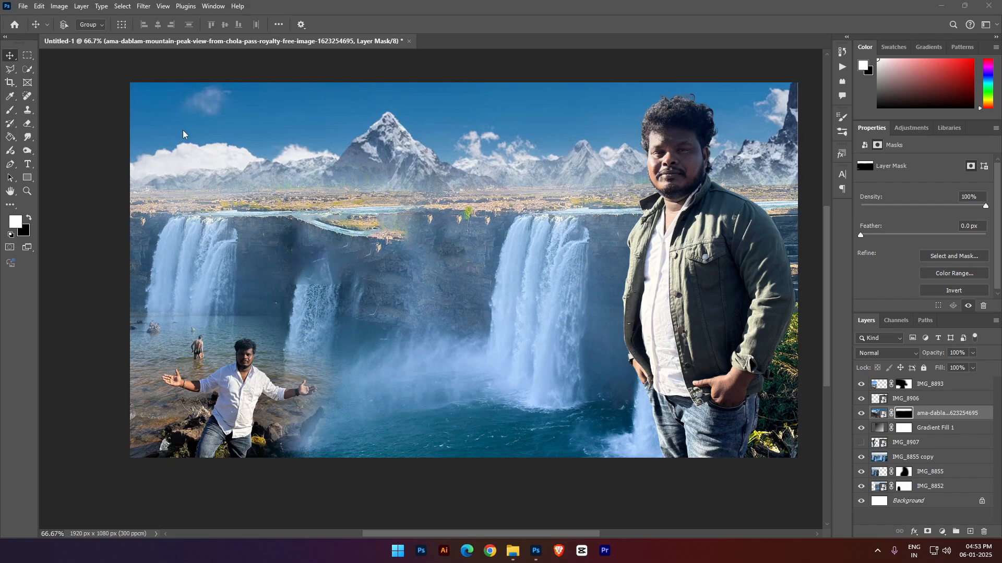
- Start a text layer in the upper-left sky, turn off All Caps, set tracking to 0 and paste the Telugu title చిత్రకూట్
key("t")
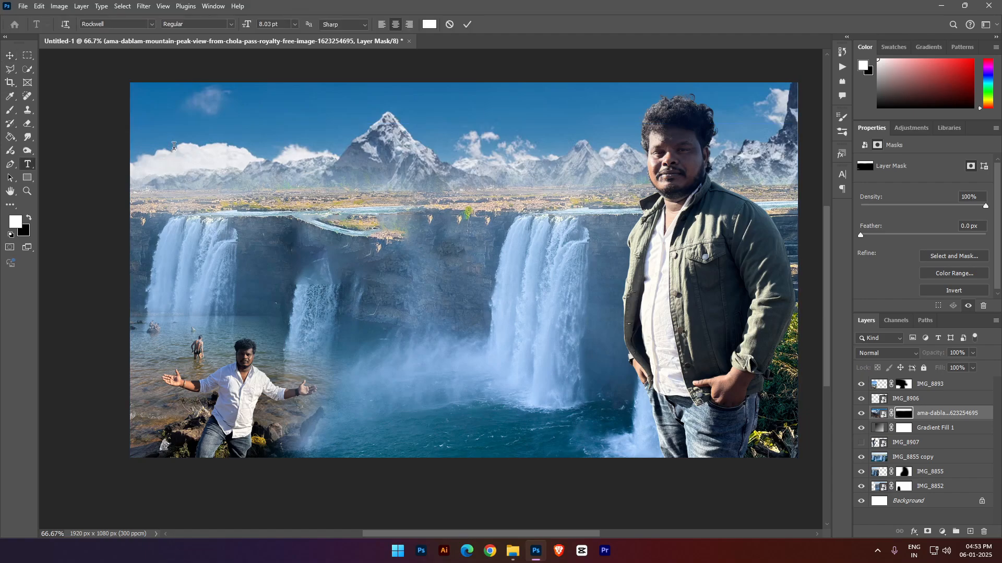
left_click(173, 147)
key("ctrl+t")
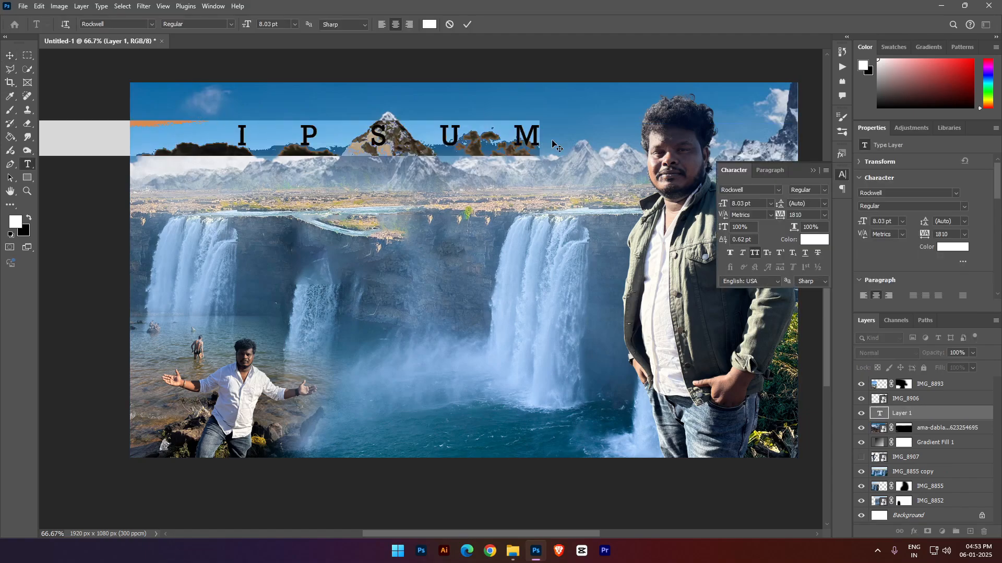
left_click(757, 254)
left_click_drag(810, 216, 783, 214)
type("0")
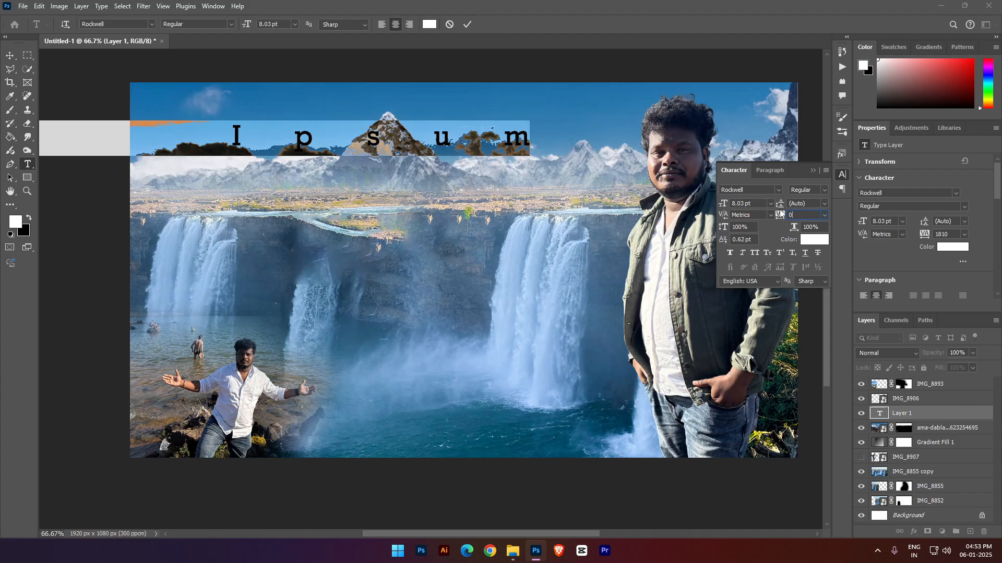
key("Return")
left_click(813, 171)
key("ctrl+v")
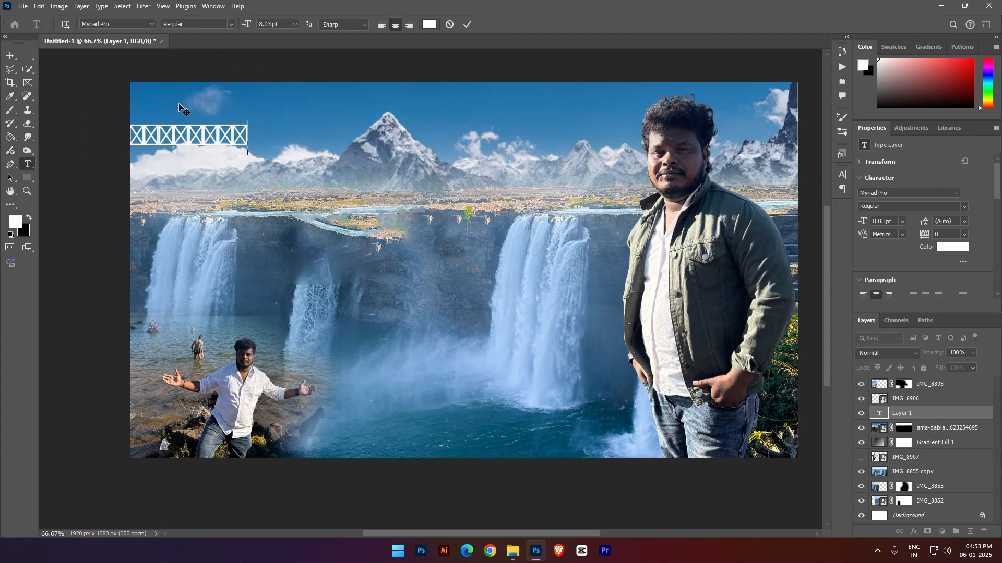
- Move the text fully onto the canvas and set its font to Prabhava
left_click_drag(182, 109, 248, 107)
key("ctrl+a")
left_click(111, 25)
key("Up")
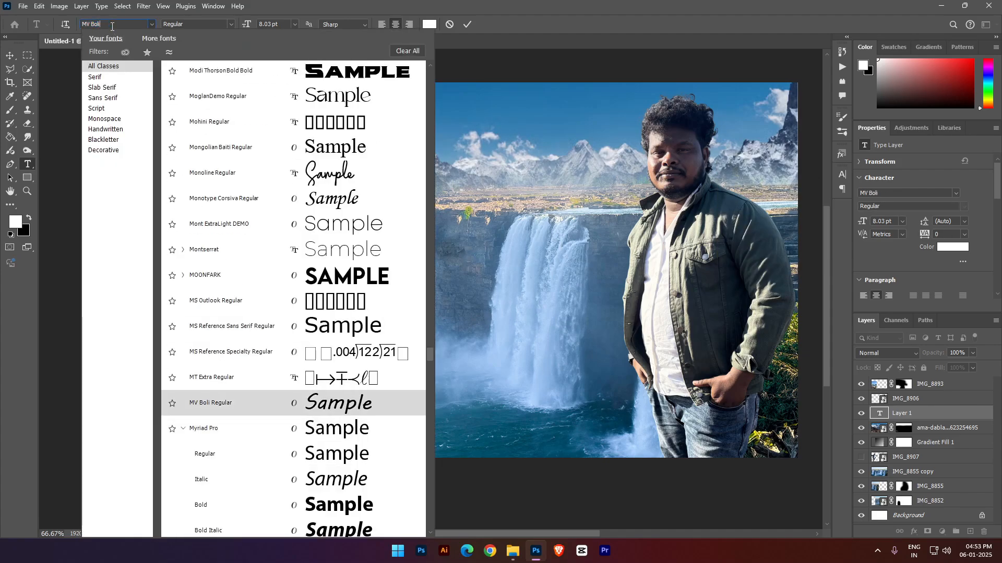
left_click(152, 25)
type("pra")
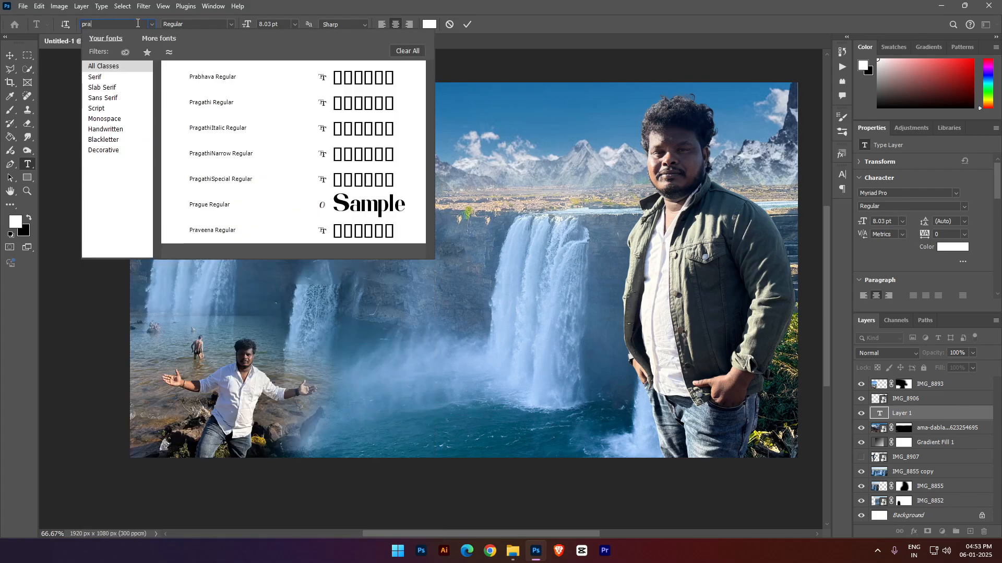
key("Down")
key("Return")
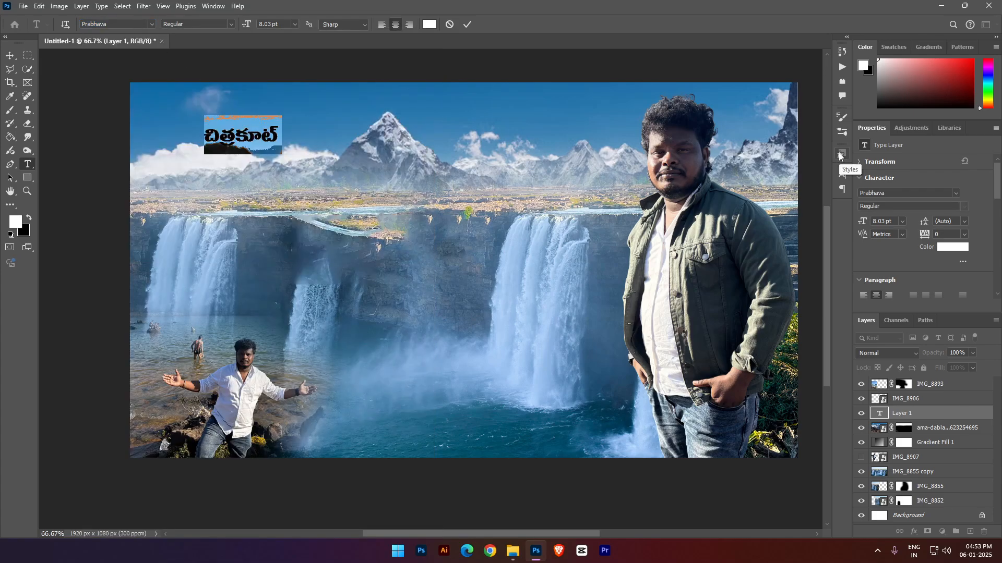
- Scale the title to 296.76% and position it in the upper-left sky
key("ctrl+Return")
key("ctrl+t")
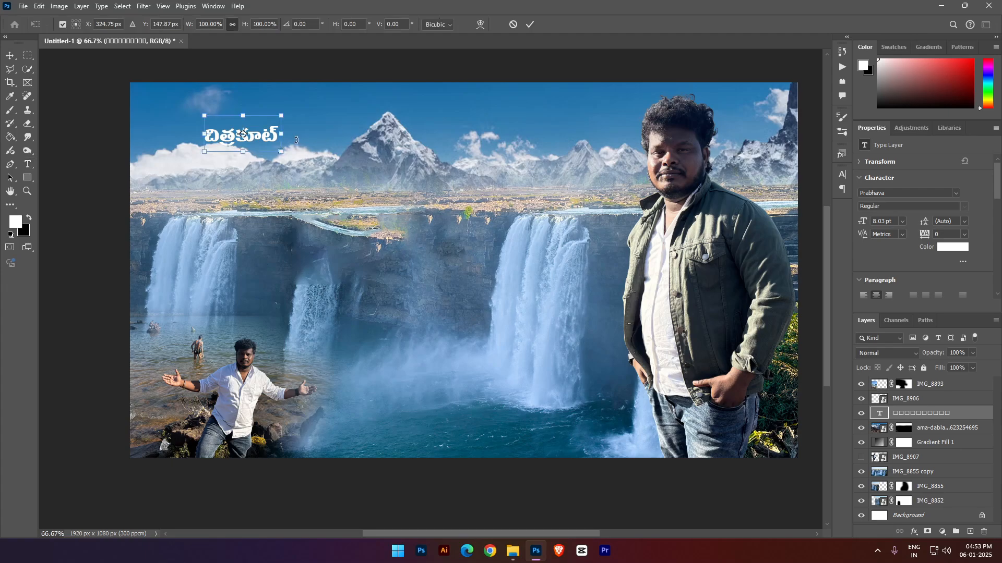
left_click_drag(281, 134, 318, 146)
key("Return")
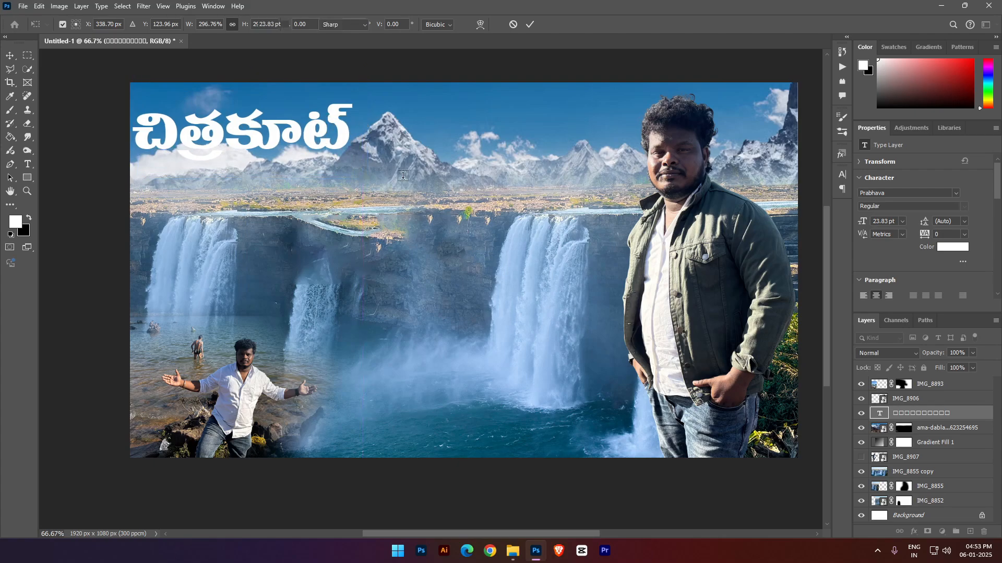
- Apply the blue layer style with bevel, stroke, inner shadow, color overlay and drop shadow to the title
key("v")
left_click(363, 233)
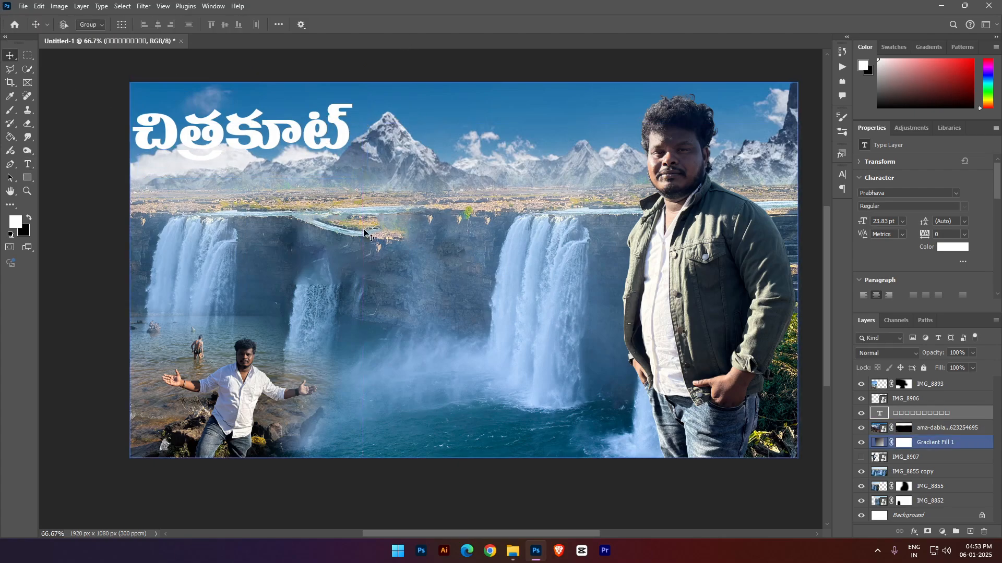
left_click(410, 124)
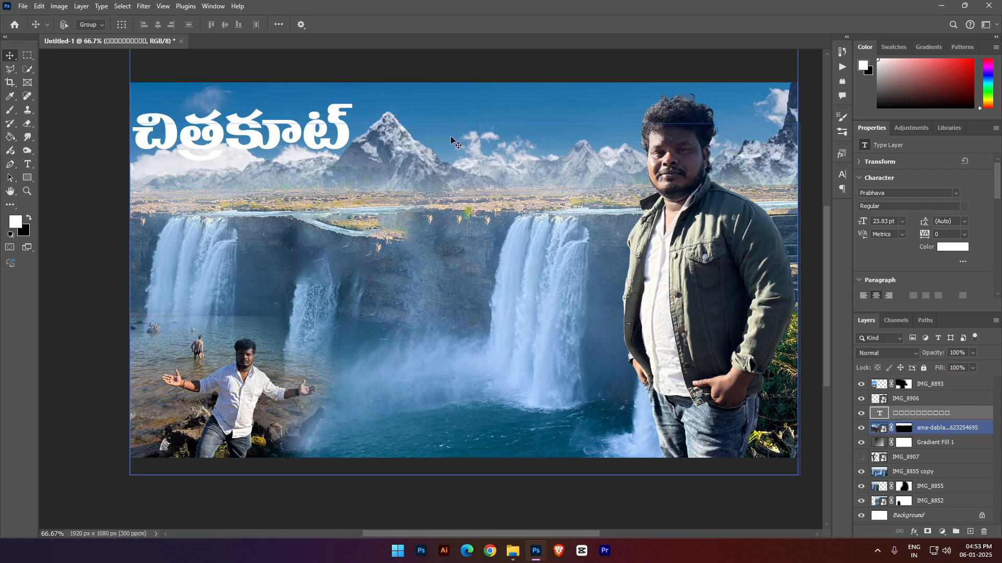
right_click(282, 126)
left_click(296, 130)
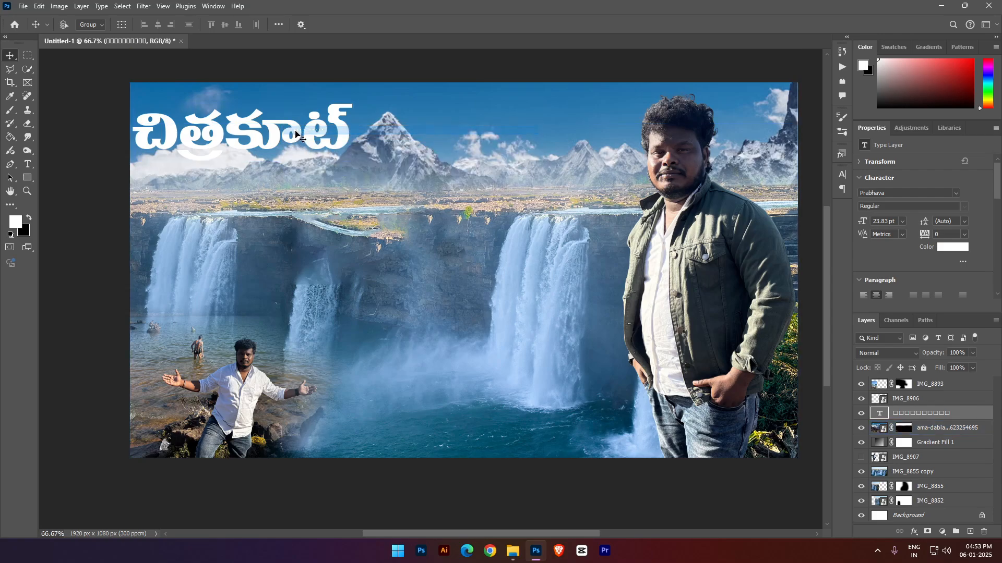
left_click(842, 154)
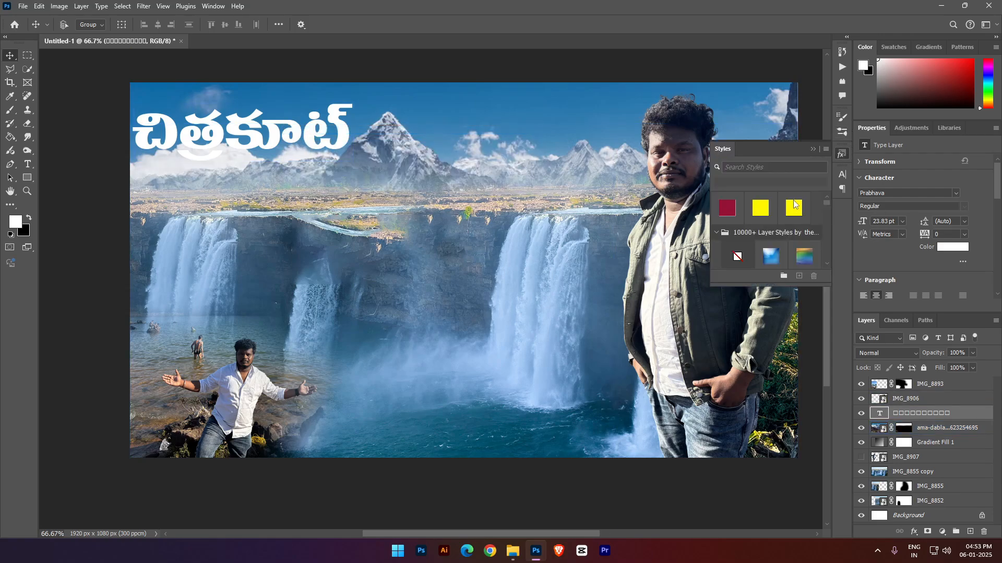
scroll(794, 229, "down", 2)
scroll(747, 210, "up", 2)
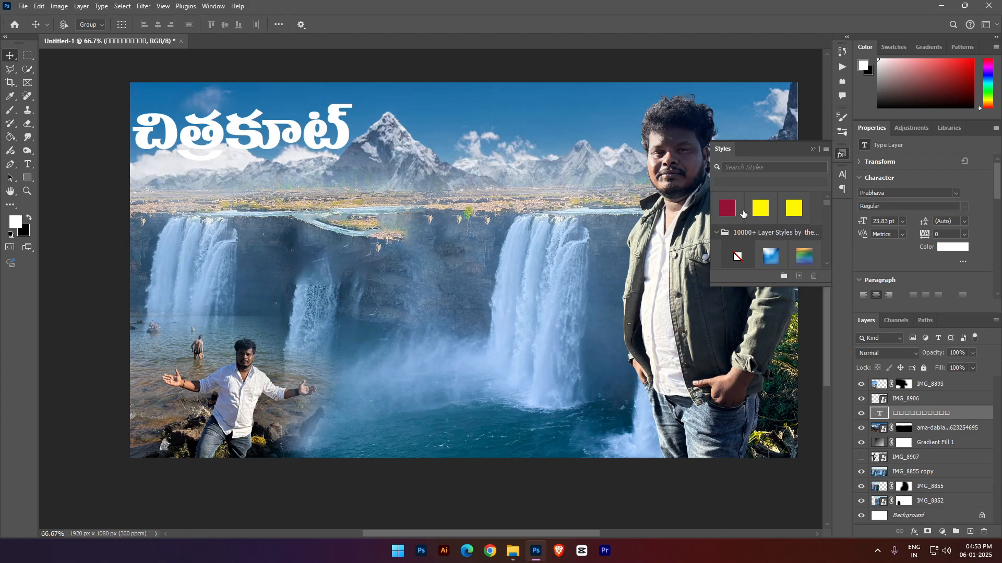
left_click(717, 233)
scroll(736, 252, "down", 3)
left_click(736, 252)
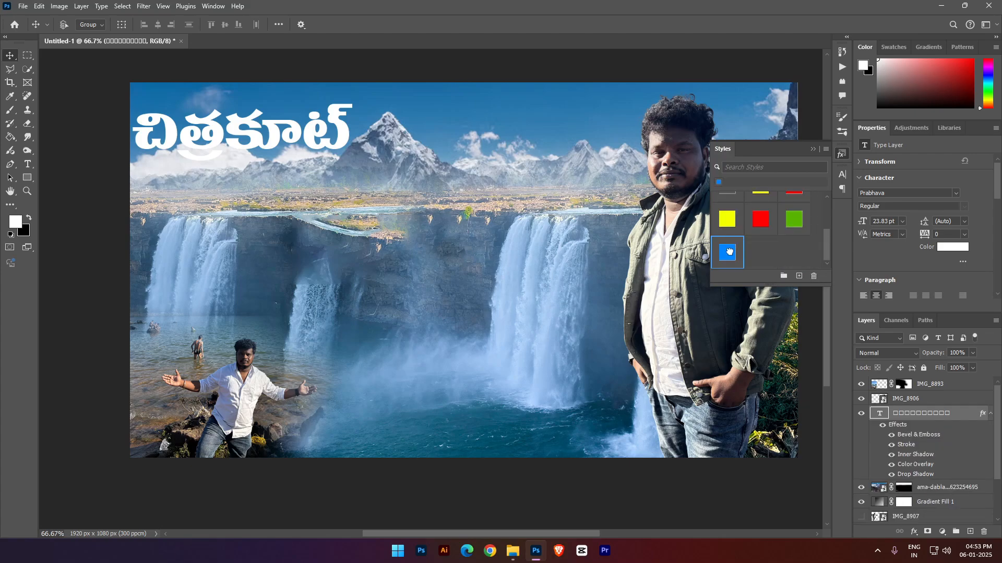
double_click(661, 12)
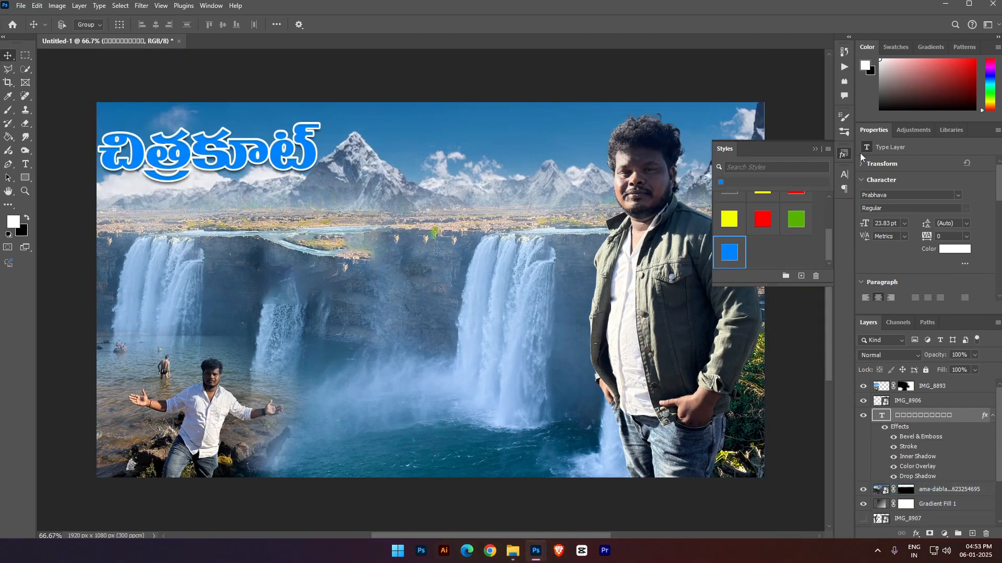
- Open the Telugu title for text editing with all of it selected and show its character settings
left_click(965, 3)
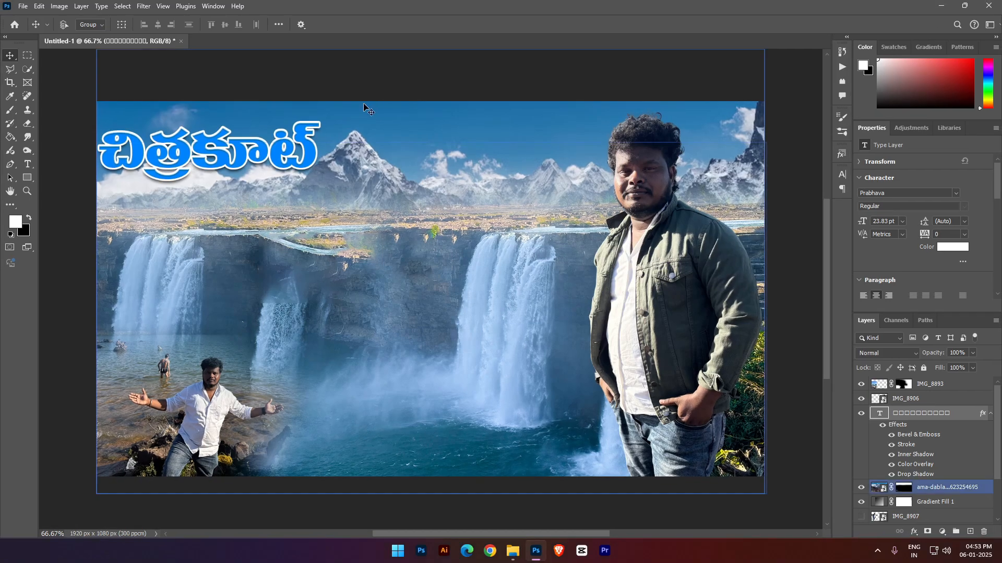
double_click(260, 140)
left_click(113, 27)
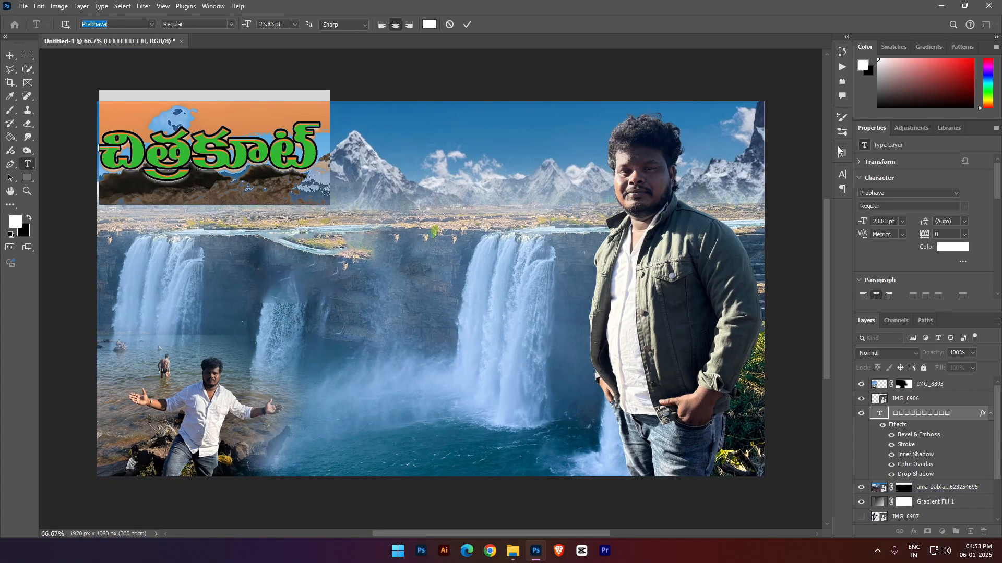
left_click(842, 174)
left_click(758, 191)
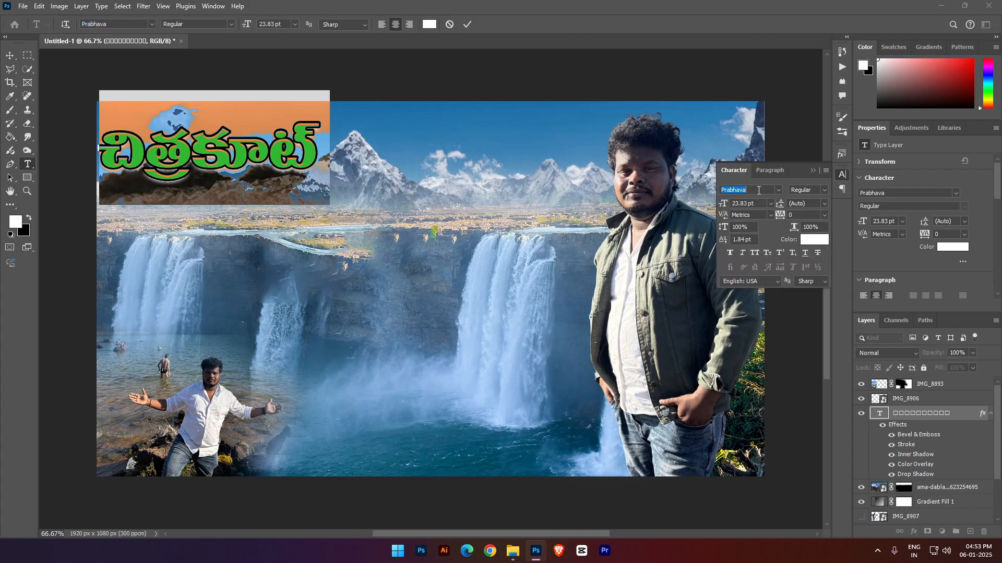
- Try the a Awal Ramadhan font on the title, followed by the Pragathi variants through Praveena
type("ra")
key("Down")
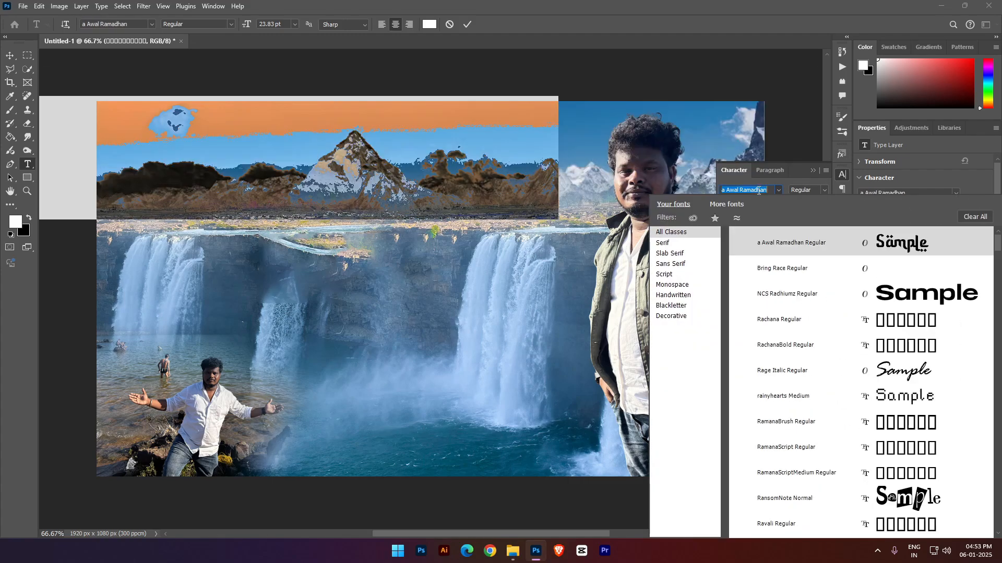
type("pra")
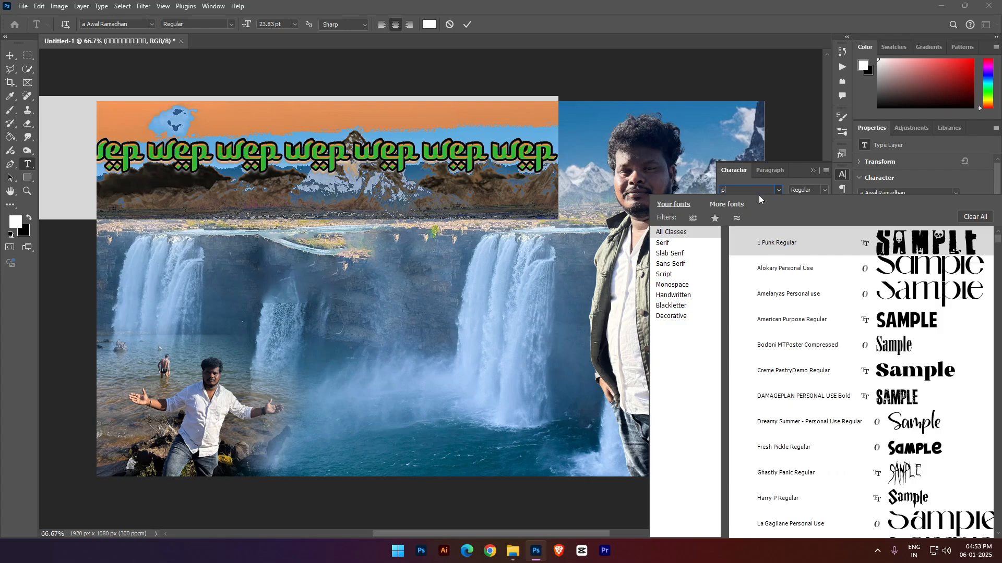
key("Down")
key("Down")
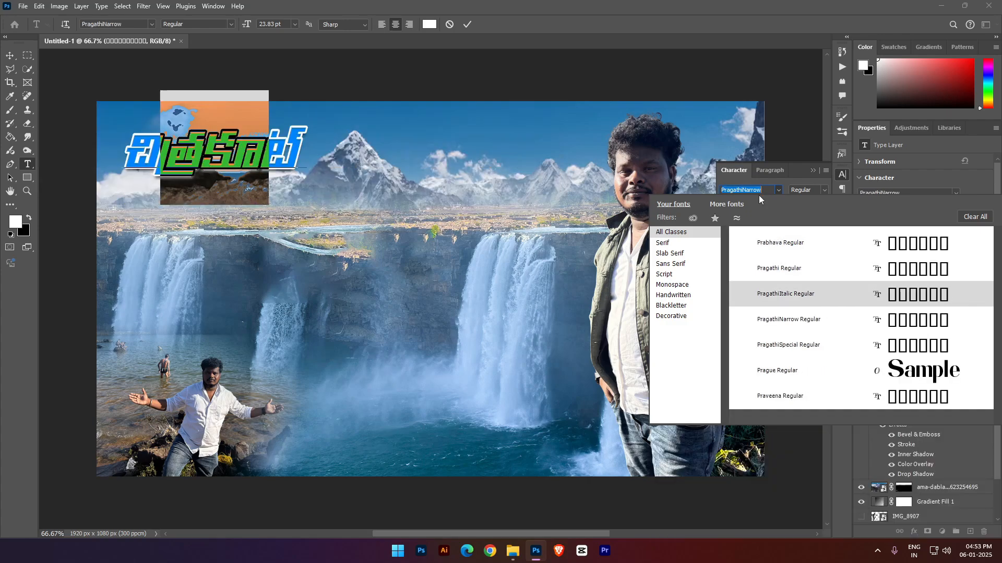
key("Down")
key("Down")
key("Down")
key("Down")
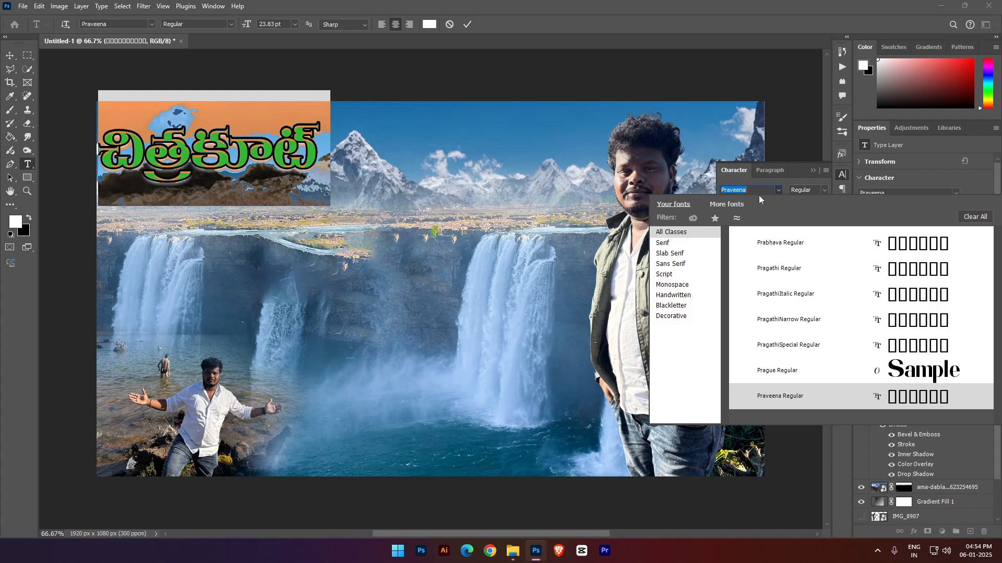
- Set the Telugu title's font to Geetha and commit the text edit
key("BackSpace")
type("Geetha")
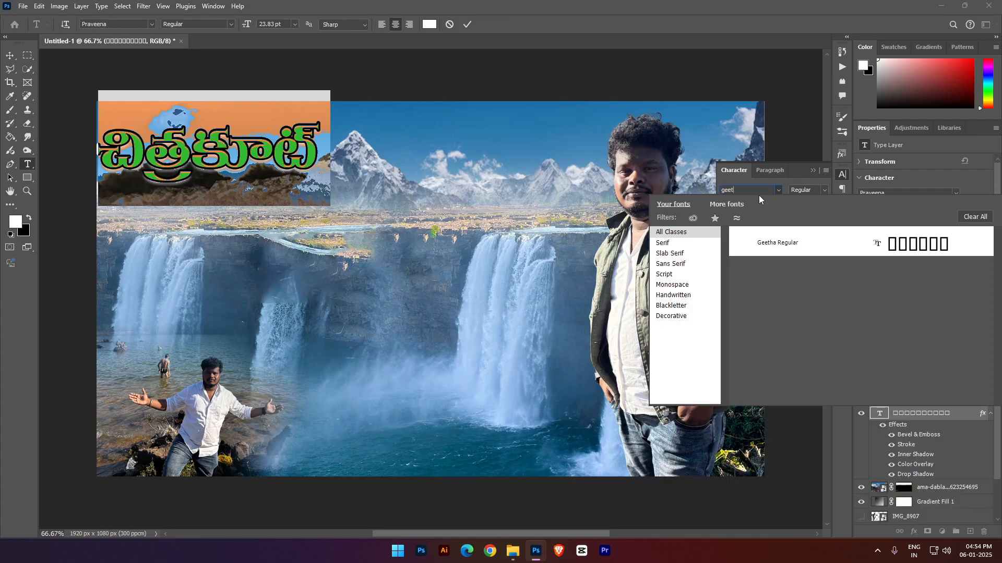
key("Return")
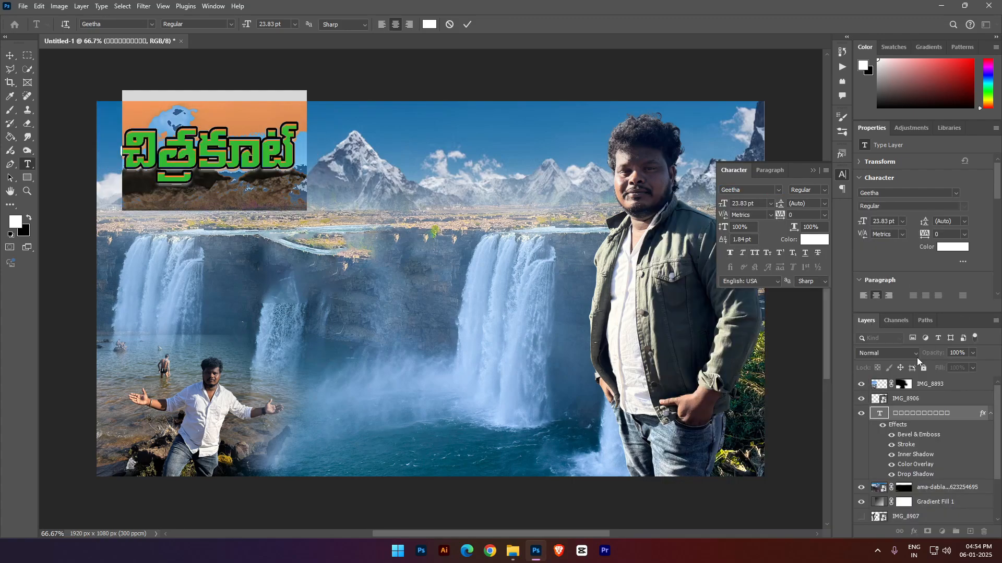
left_click(911, 398)
key("ctrl+t")
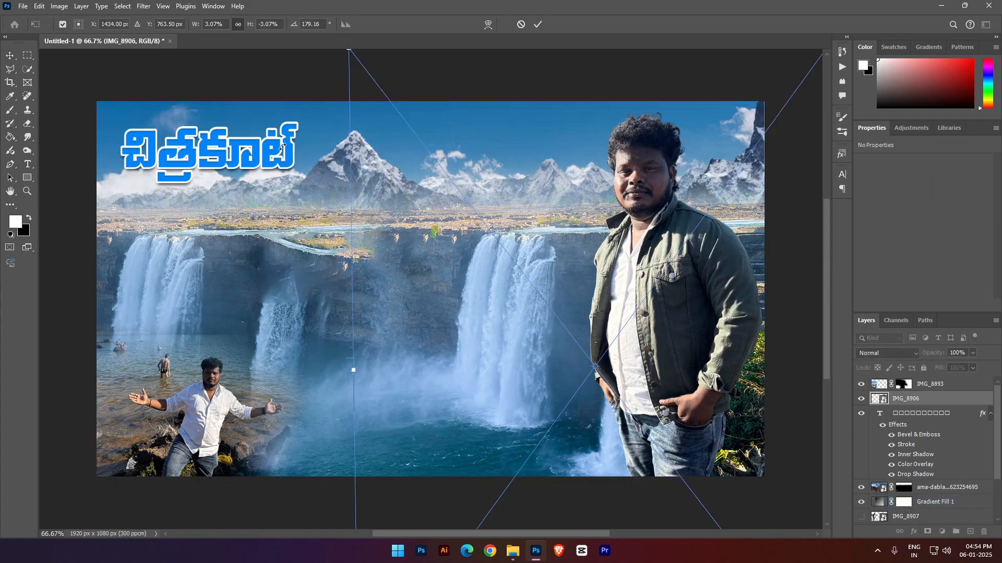
double_click(216, 153)
key("Escape")
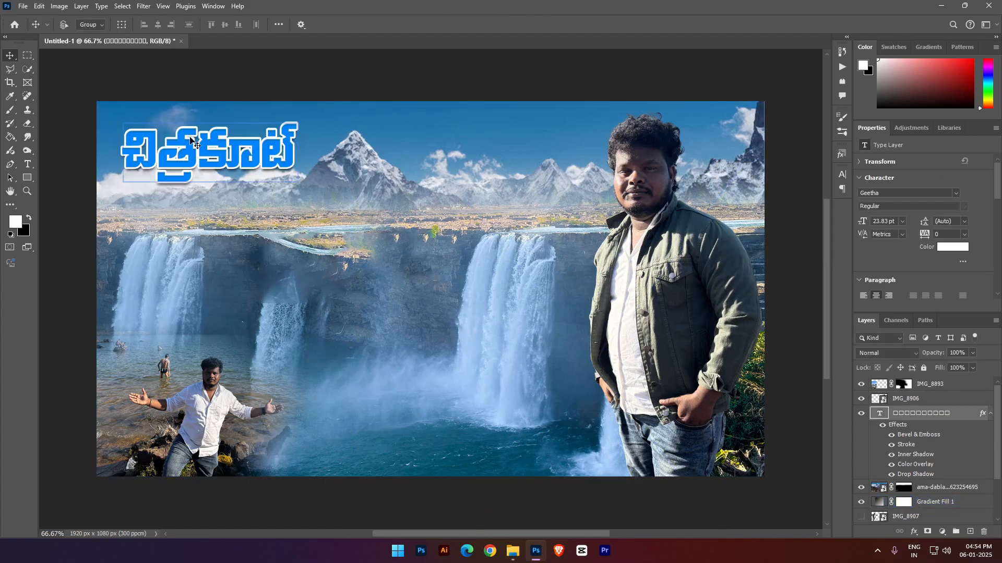
- Scale the Telugu title to 145.10% and reposition it near the canvas's upper-left corner
right_click(193, 137)
left_click(202, 146)
key("ctrl+t")
left_click_drag(306, 147, 389, 147)
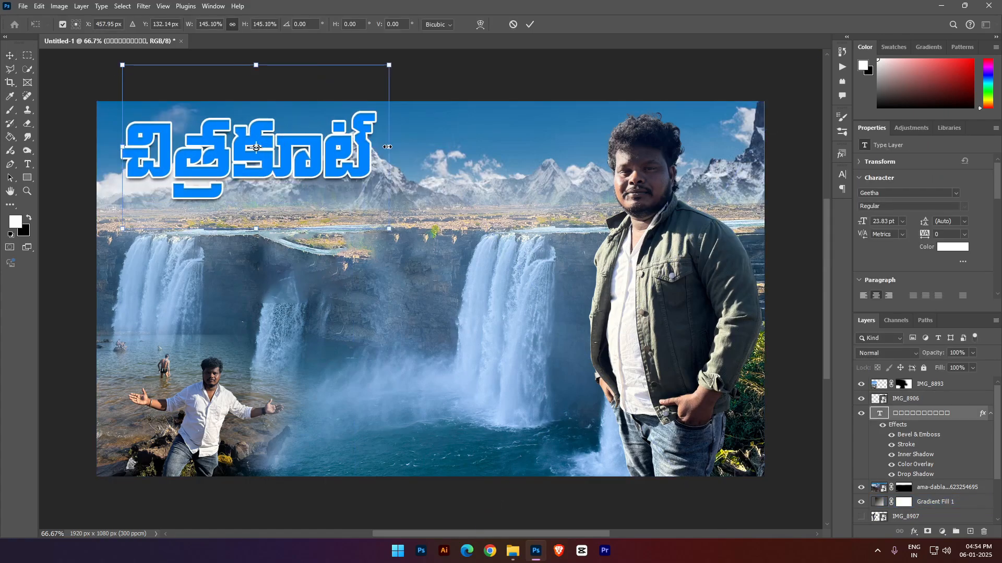
left_click_drag(275, 169, 224, 164)
key("Return")
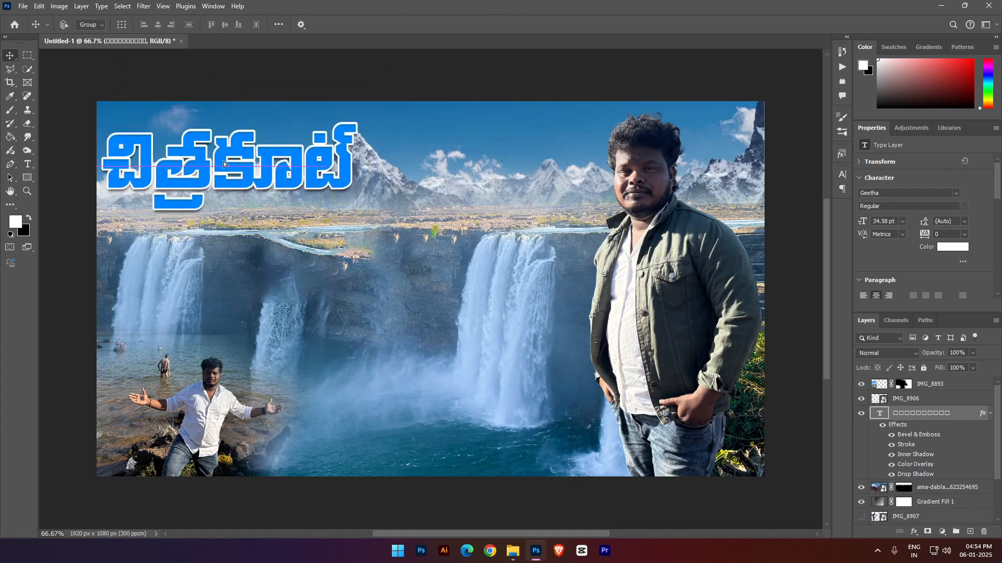
- Check the ama-dablam mountain layer by hiding and reshowing it, and move it down to Y -62 px
right_click(275, 162)
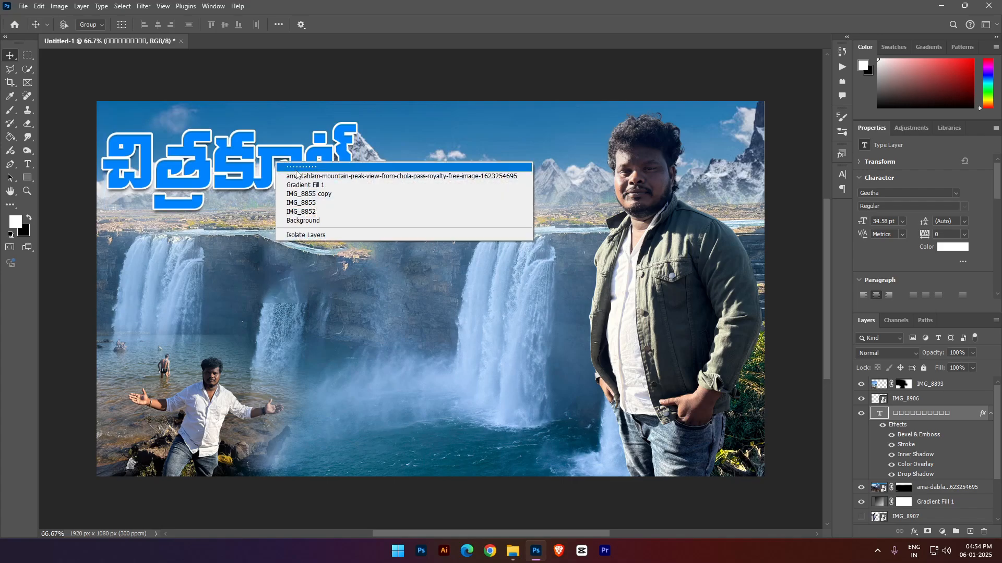
left_click(312, 167)
left_click(931, 488)
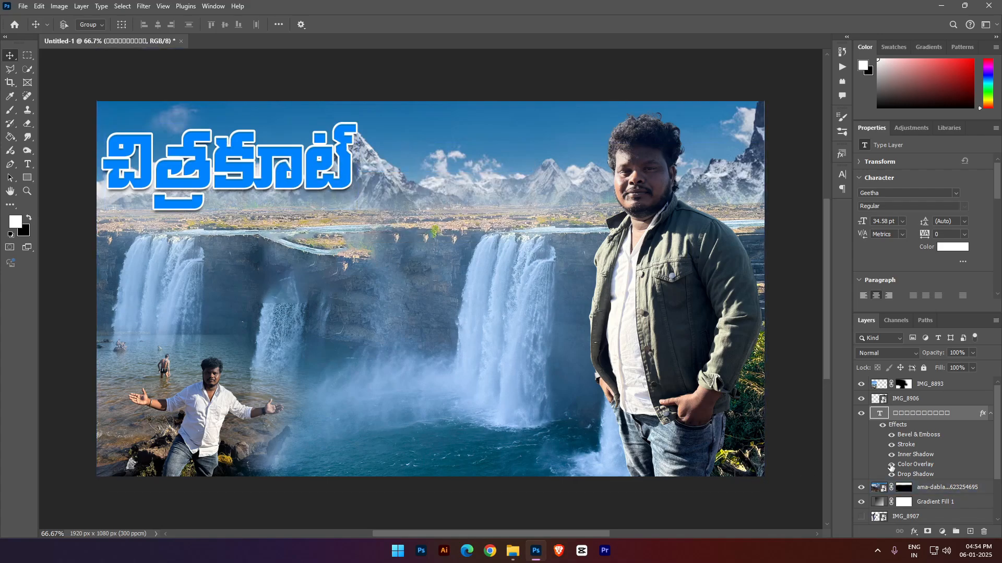
left_click(932, 489)
left_click(861, 488)
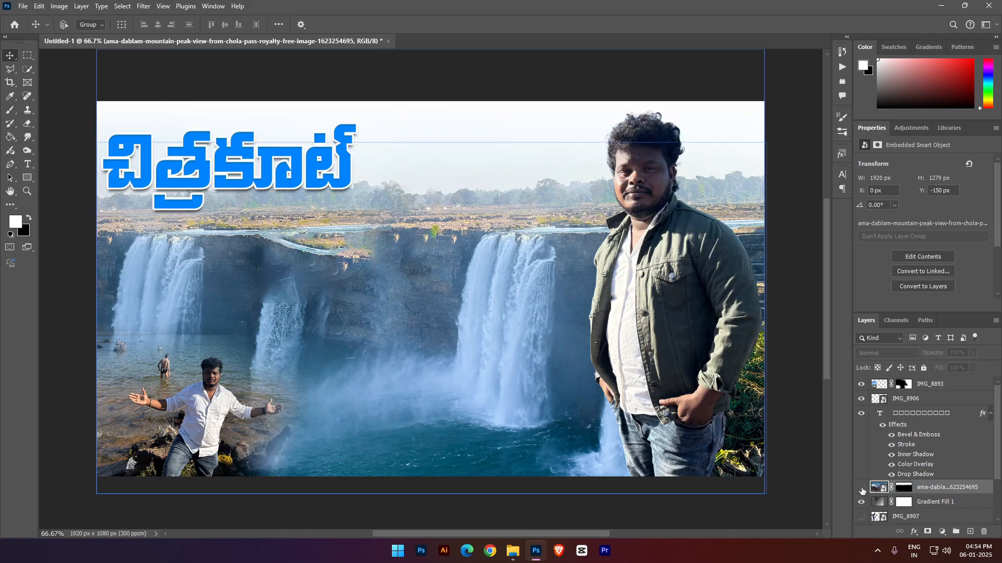
left_click(862, 488)
left_click_drag(514, 164, 510, 195)
- Hide and reshow the IMG_8855 and IMG_8852 layers to check what they contribute to the waterfall scene
right_click(557, 361)
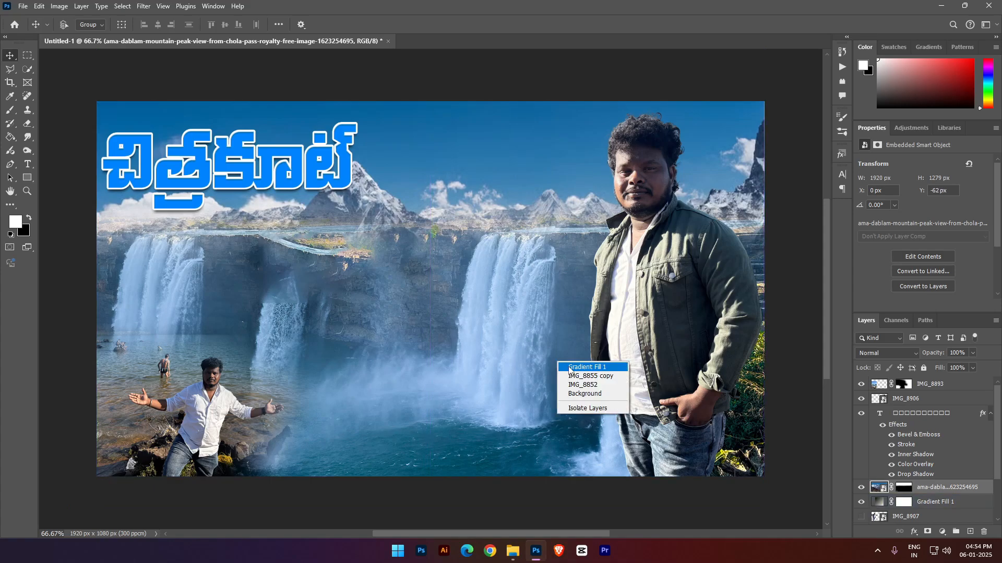
left_click(584, 366)
scroll(940, 504, "down", 3)
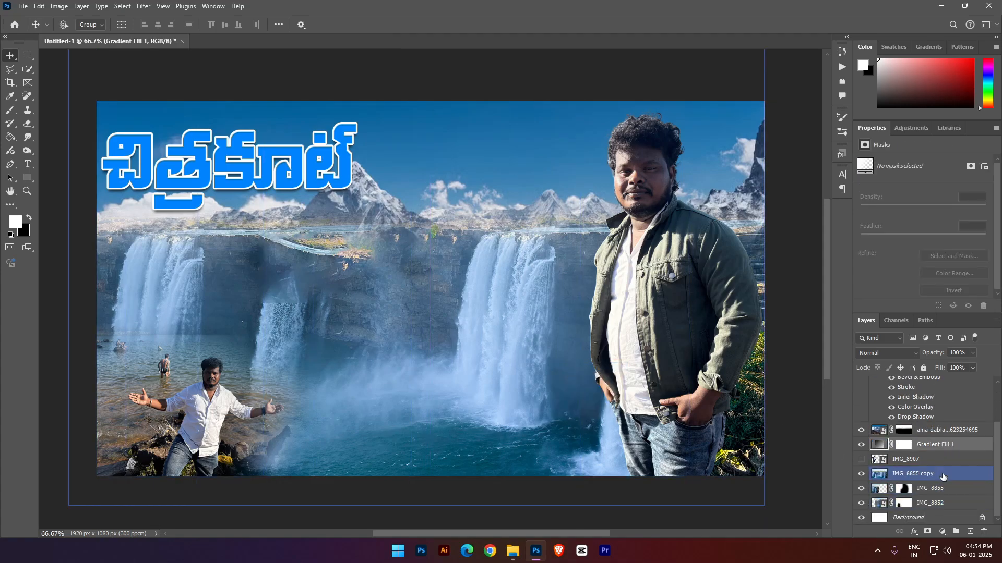
left_click(943, 475)
left_click(862, 490)
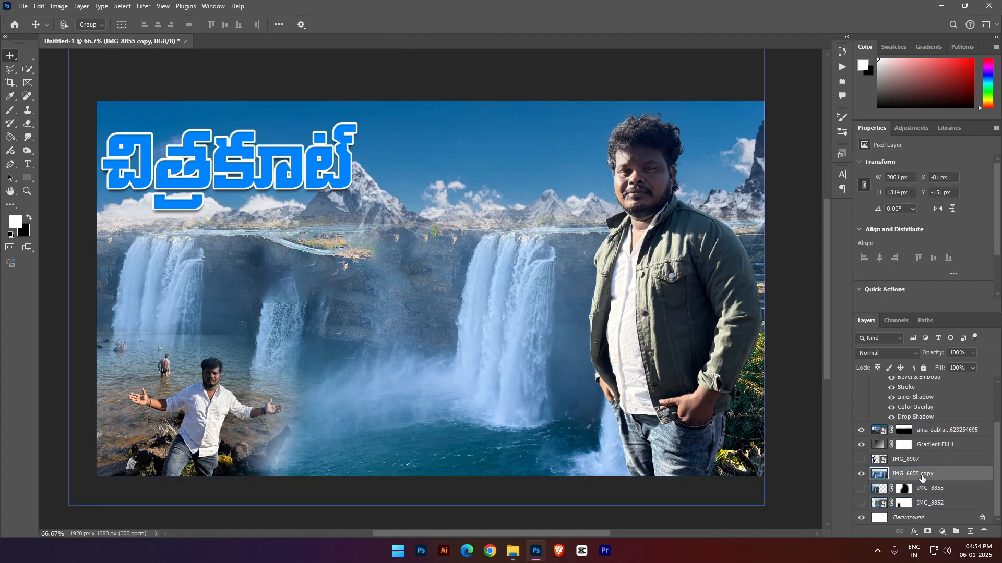
left_click(862, 491)
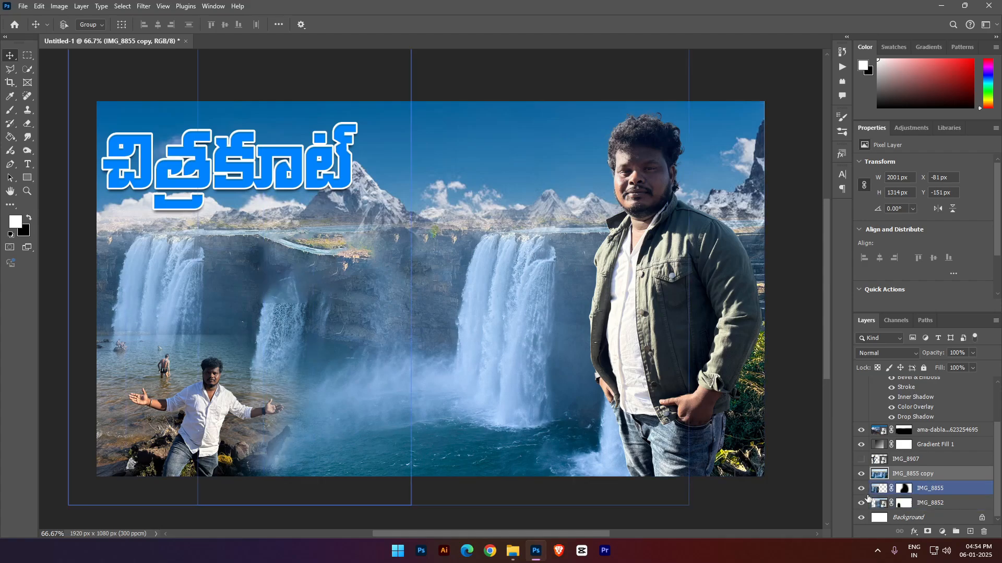
- Nudge the layers IMG_8852, IMG_8855, IMG_8855 copy, IMG_8907 and IMG_8893 slightly downward together
left_click(946, 504, "ctrl")
left_click(941, 490, "ctrl")
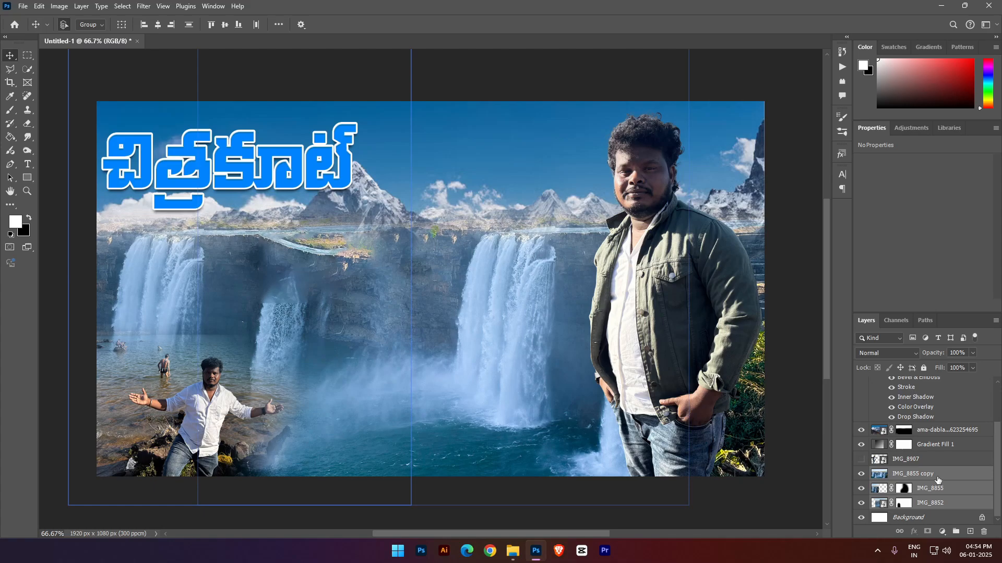
left_click(929, 462, "ctrl")
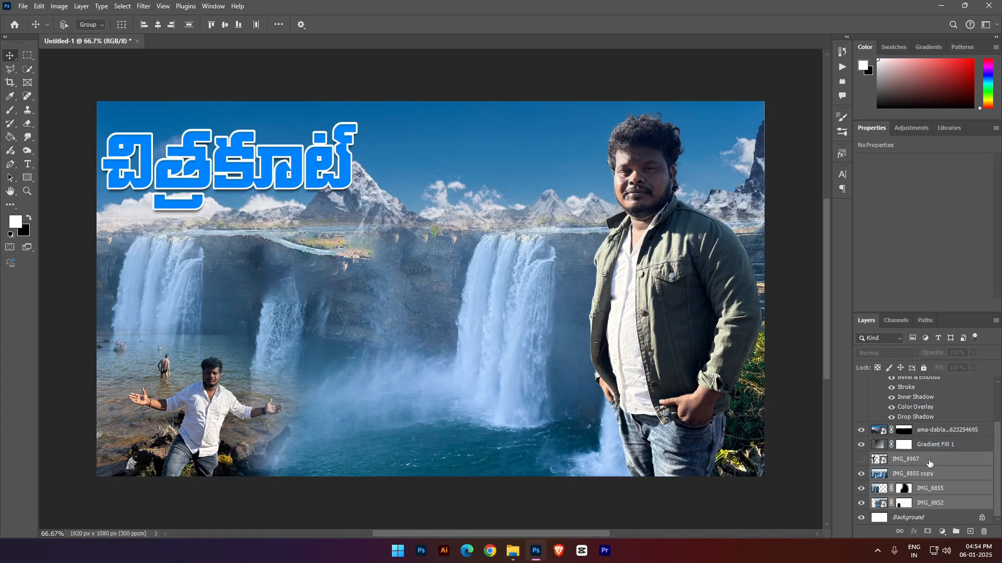
scroll(929, 463, "up", 2)
left_click(939, 385)
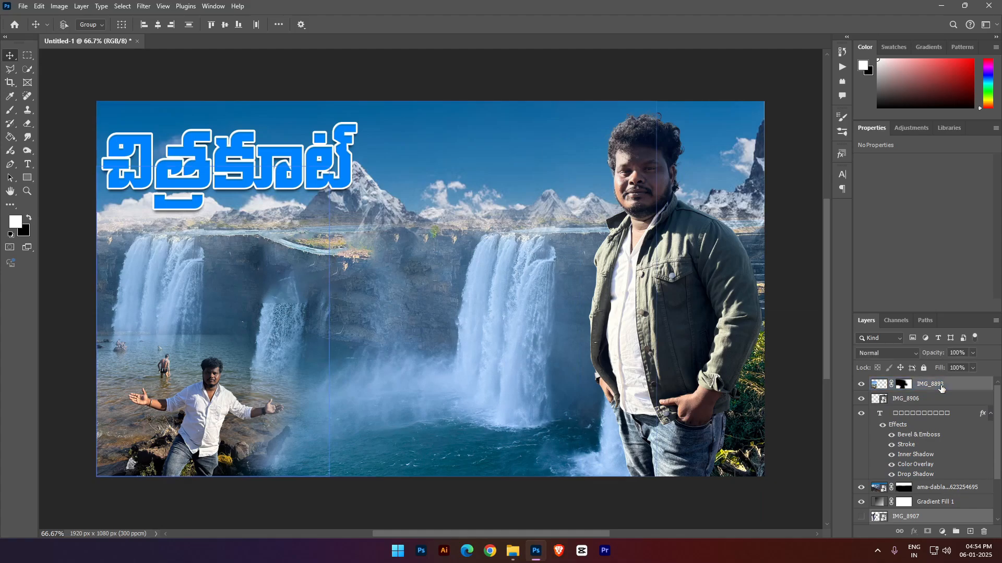
key("Down")
key("Down")
key("Down")
key("Down")
key("Down")
key("Down")
key("Down")
key("Down")
key("Down")
key("Down")
key("Down")
key("Down")
key("Down")
key("Down")
key("Down")
key("Down")
key("Down")
key("Down")
key("Down")
key("Down")
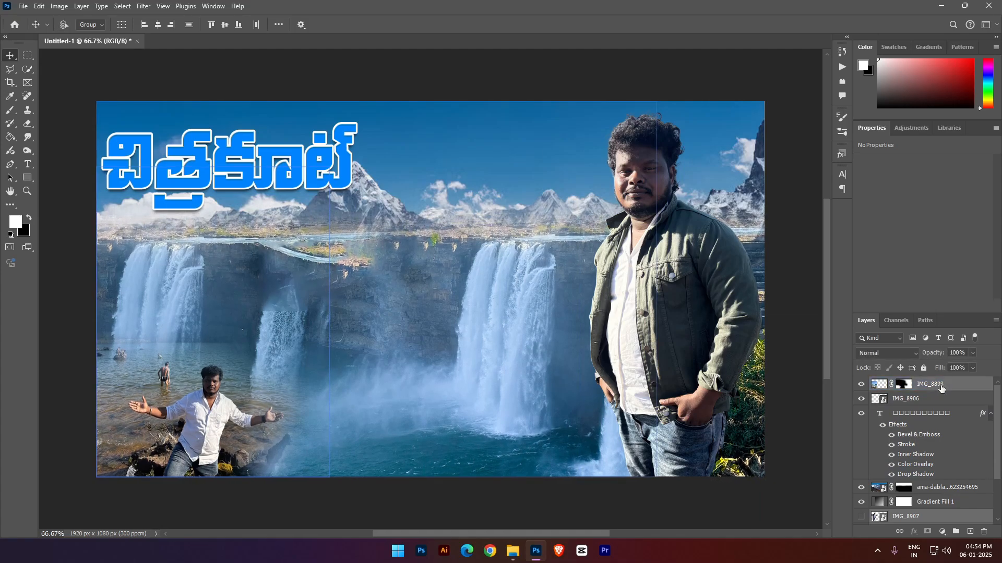
left_click(496, 265)
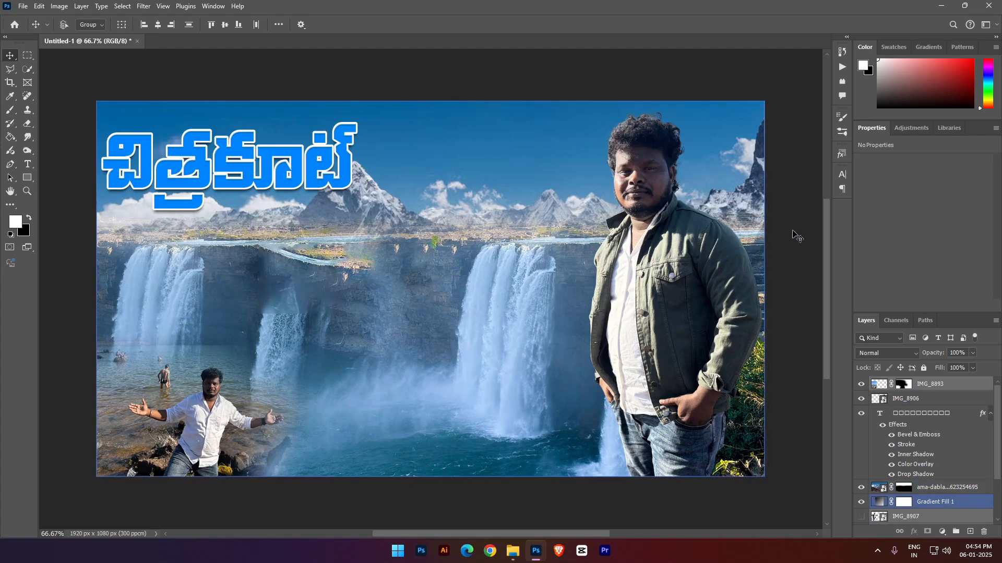
- Nudge the ama-dablam mountain layer to X 1 px and Y -59 px
right_click(491, 168)
right_click(463, 191)
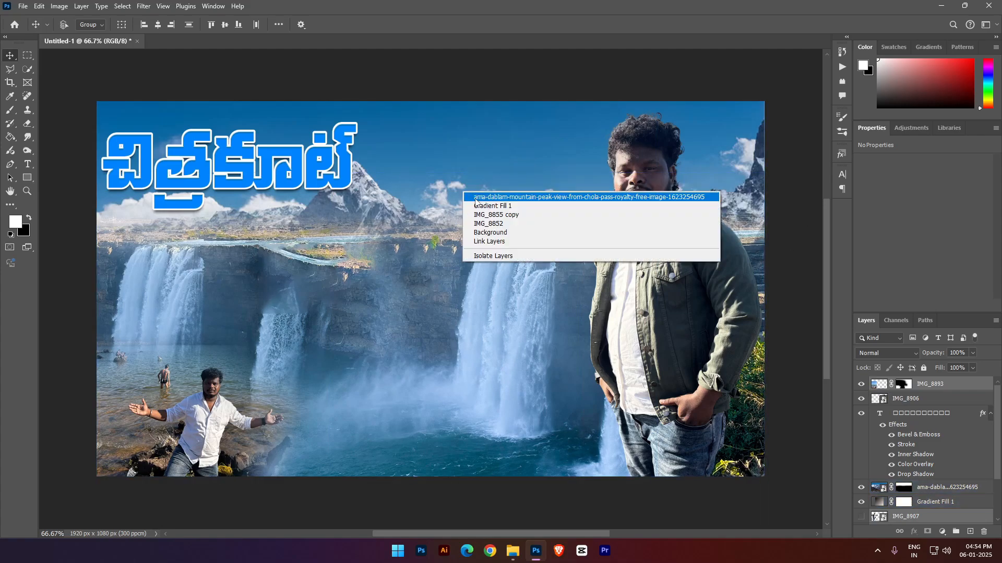
left_click(474, 201)
key("Down")
key("Down")
key("Down")
key("Down")
key("Down")
key("Down")
key("Down")
key("Down")
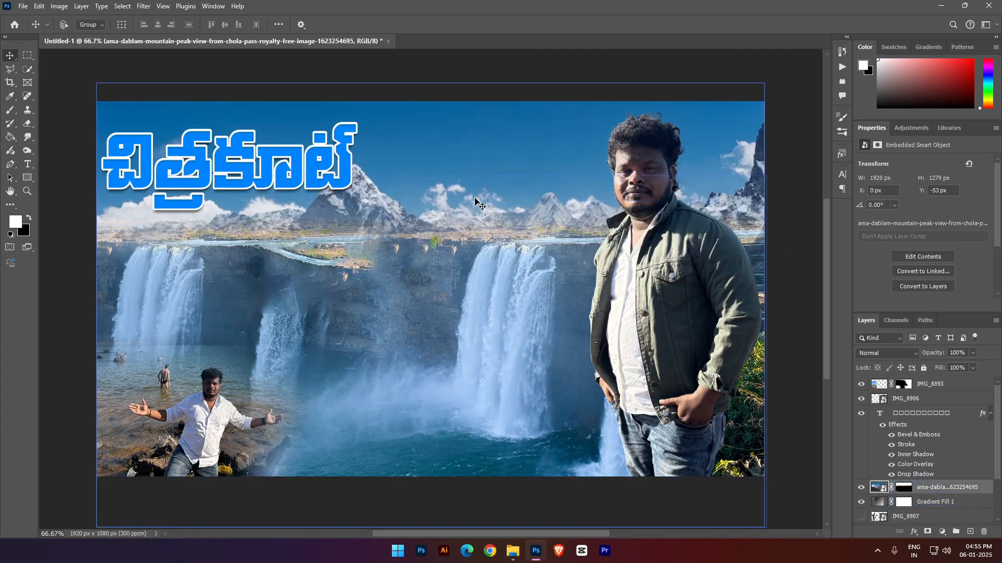
key("Up")
key("Up")
key("Up")
key("Up")
key("Up")
key("Up")
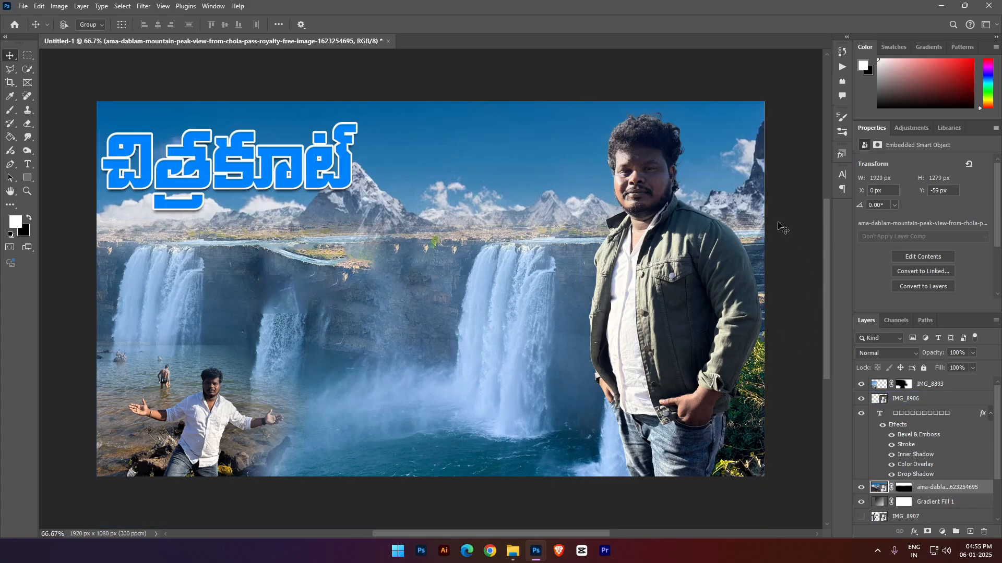
key("Right")
- Move the Telugu title slightly higher in the sky
right_click(223, 160)
left_click(228, 164)
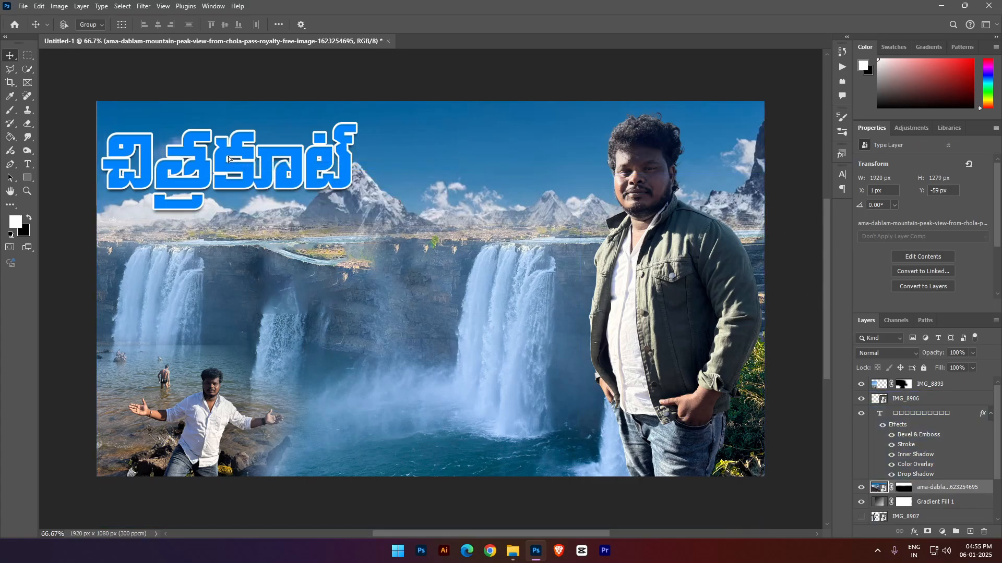
left_click_drag(228, 157, 229, 145)
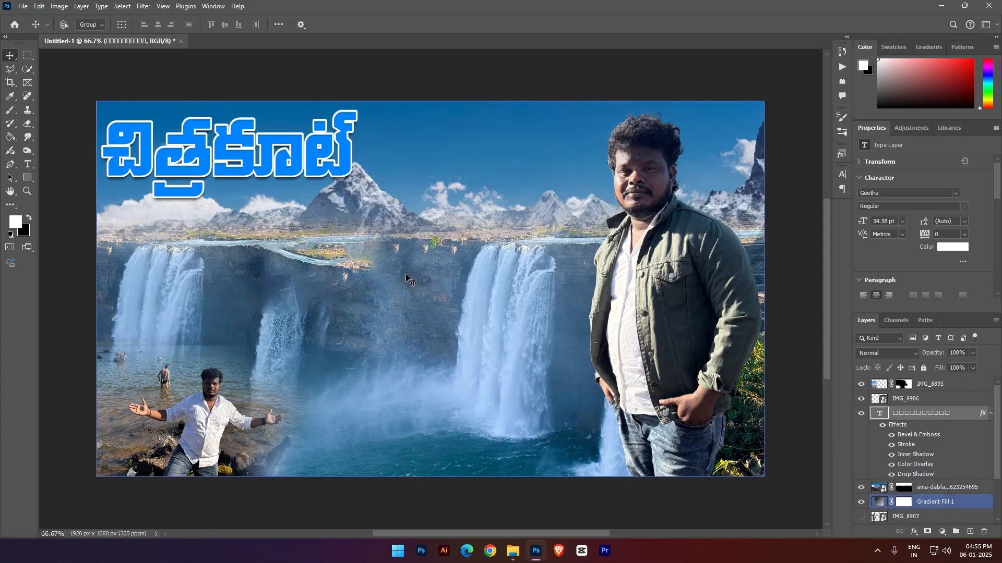
- Add the text "Waterfalls" over the cliff near the canvas centre and set its font to Fourth Angel Demo
key("t")
left_click(387, 298)
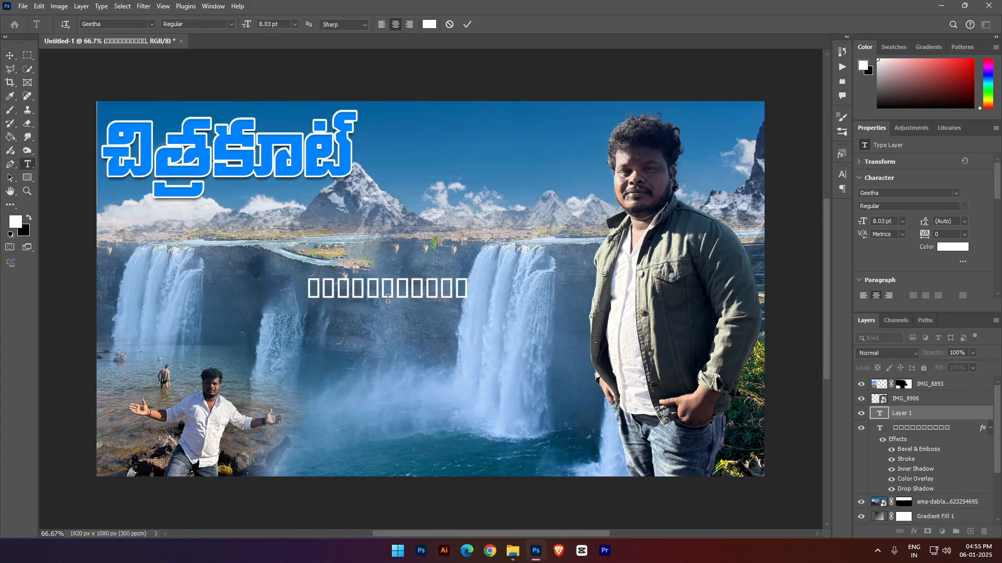
type("□□□□□□□□□□")
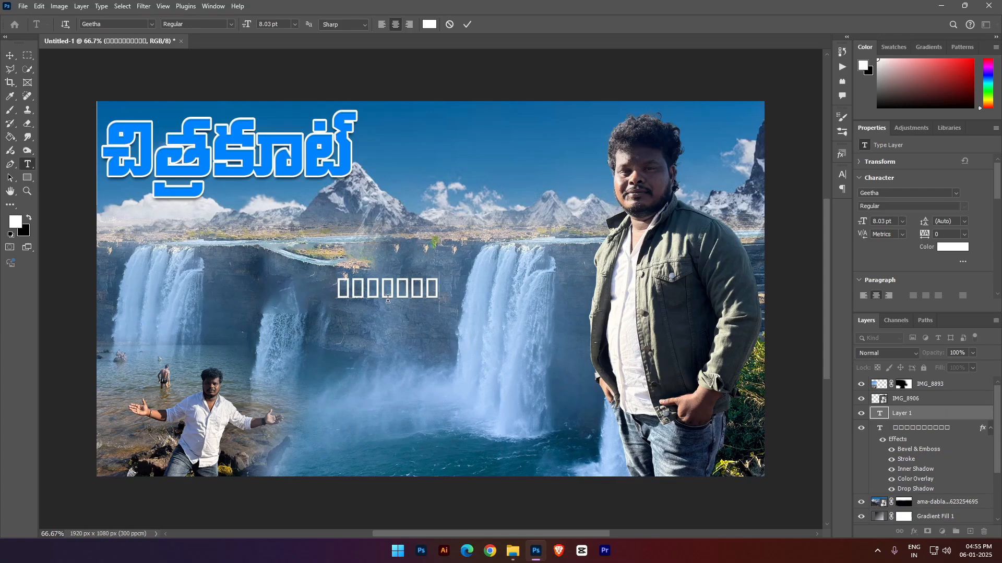
key("ctrl+a")
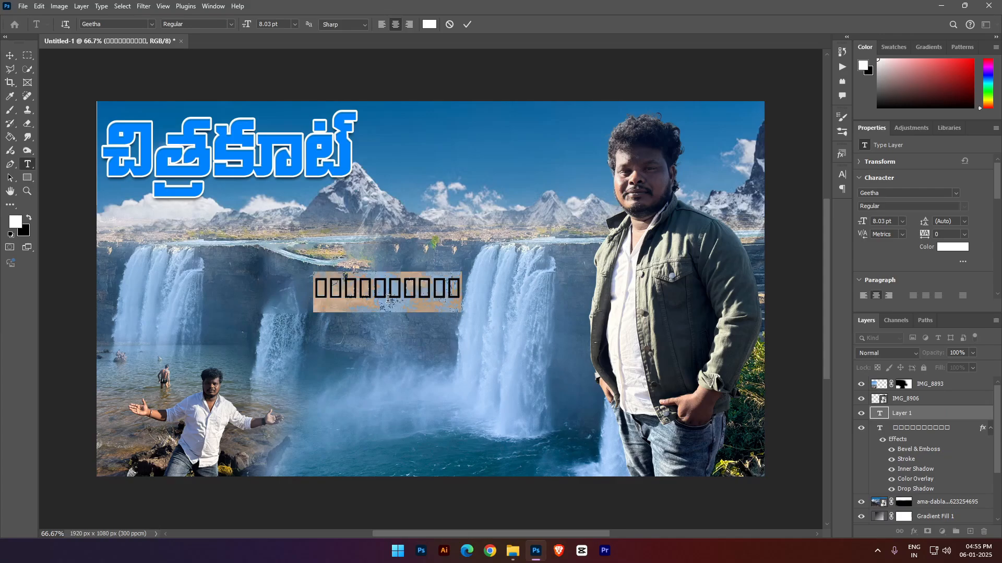
left_click(152, 24)
left_click(368, 153)
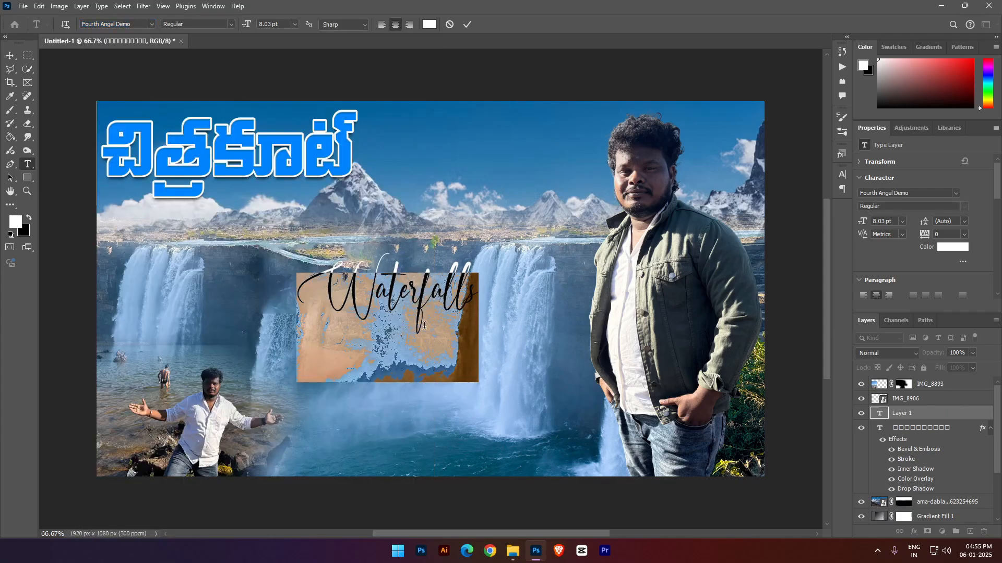
left_click(922, 405)
key("ctrl+t")
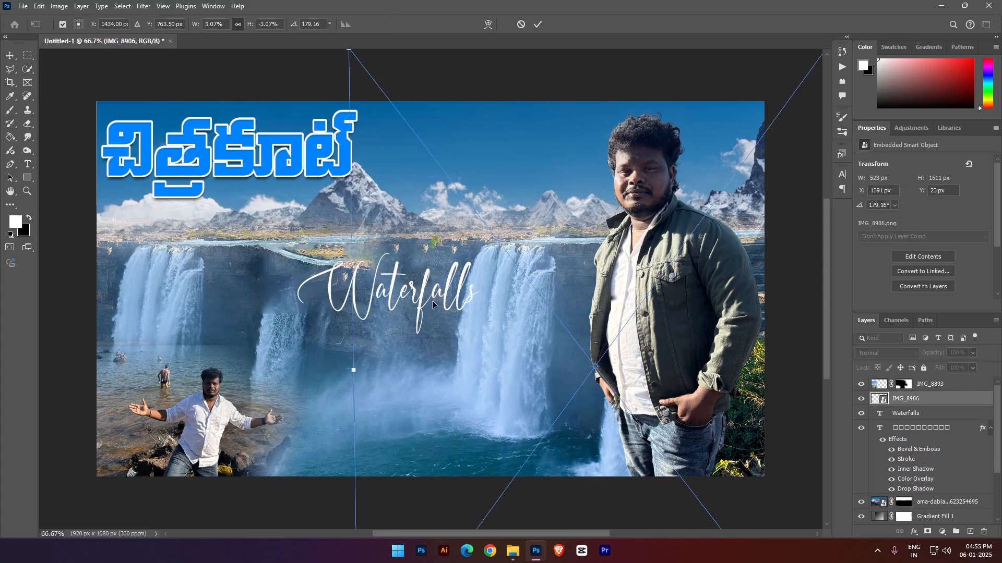
- Enlarge the "Waterfalls" text to 11.17 pt and move it into the sky beside the Telugu title
key("Return")
right_click(385, 279)
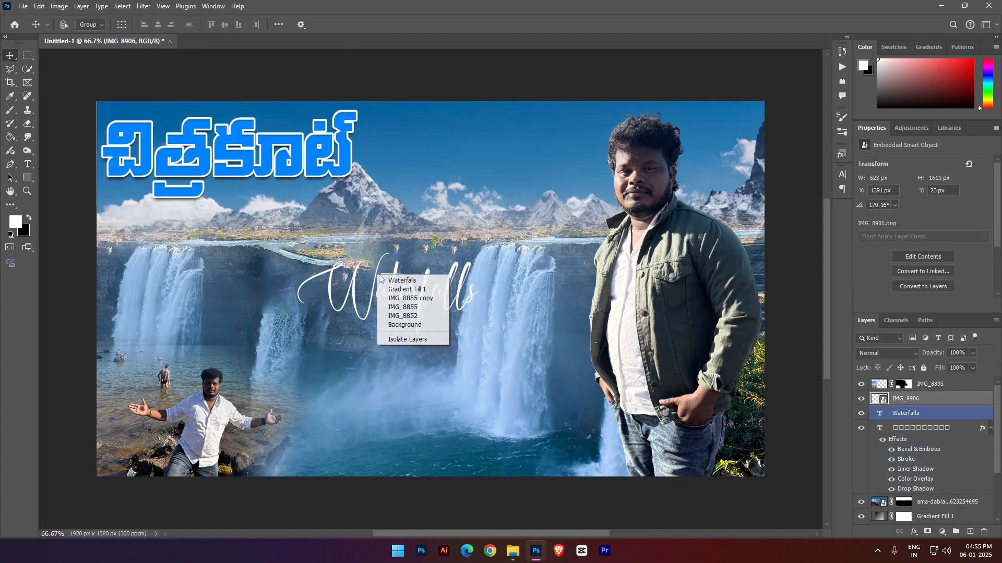
left_click(385, 279)
key("ctrl+t")
left_click_drag(425, 303, 594, 175)
left_click_drag(493, 158, 496, 181)
key("Return")
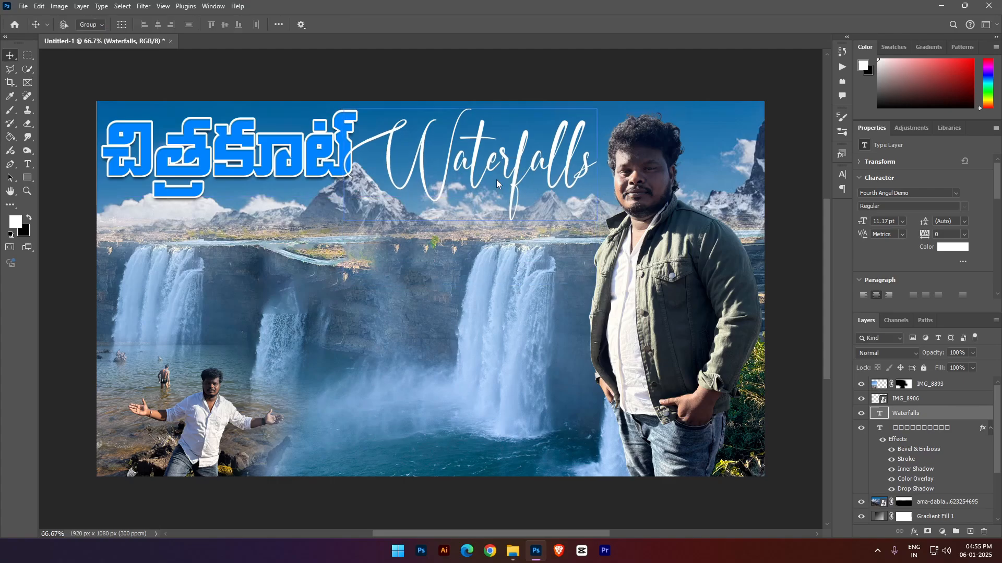
- Change the font of the "Waterfalls" text to Badcats Regular
double_click(502, 168)
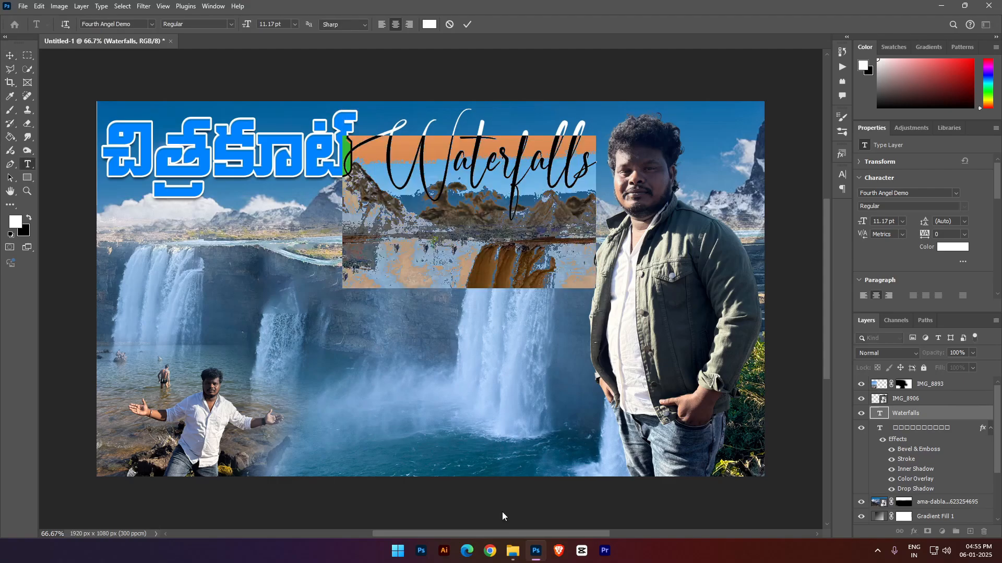
left_click(491, 551)
left_click(151, 24)
scroll(314, 235, "down", 5)
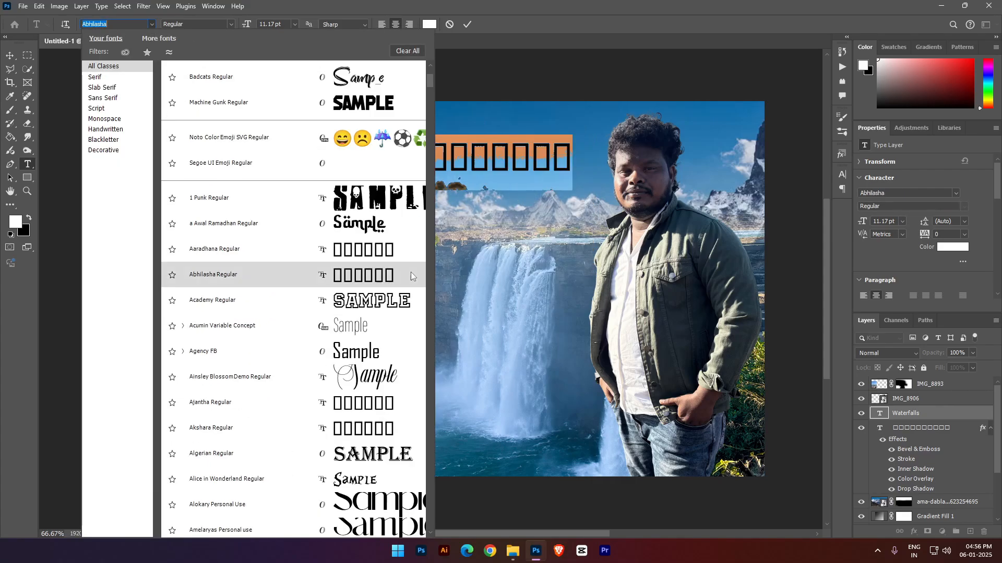
scroll(370, 200, "up", 2)
left_click(370, 169)
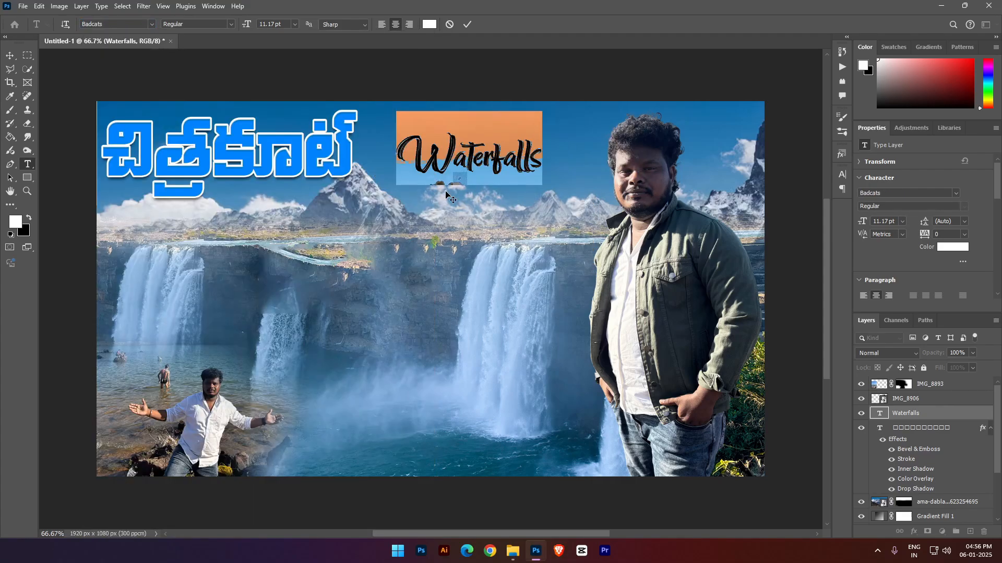
- Scale the "Waterfalls" text to 177.93% so it spans the sky between the Telugu title and the man's head
left_click(907, 415)
key("v")
key("ctrl+t")
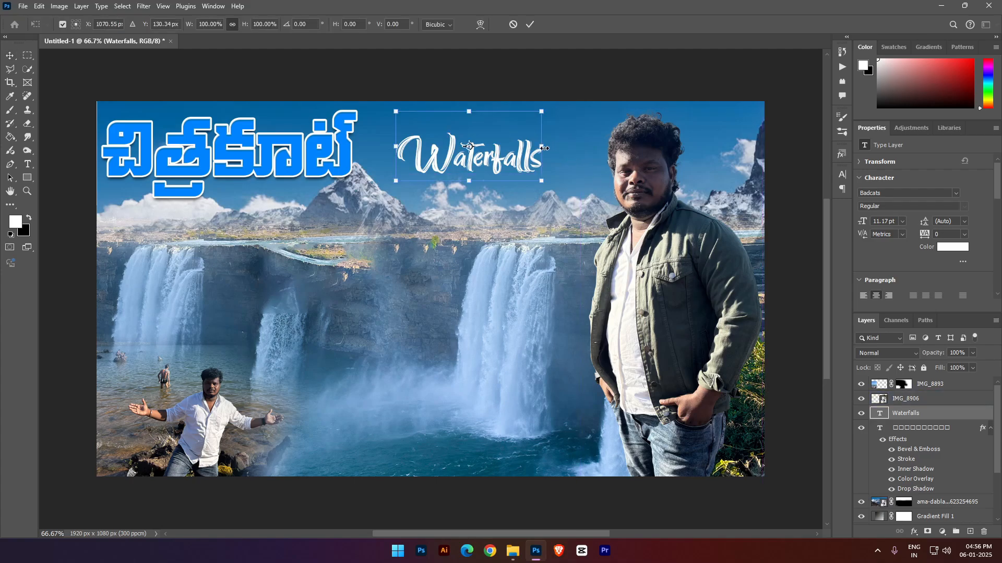
left_click_drag(544, 148, 609, 149)
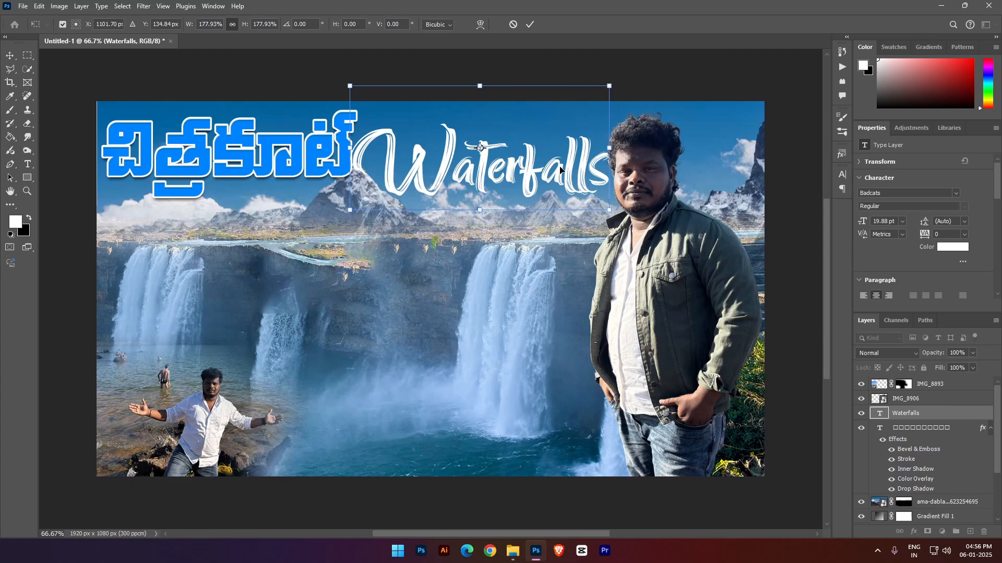
key("Return")
- Try the red preset style on the Telugu title, then apply the yellow preset style to it
left_click(273, 163)
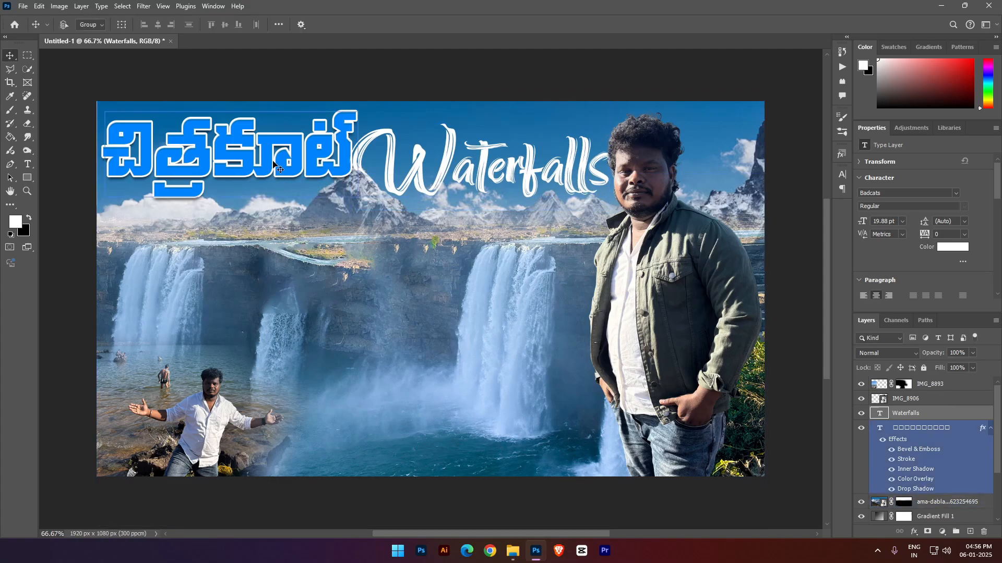
right_click(277, 166)
left_click(339, 172)
left_click(841, 156)
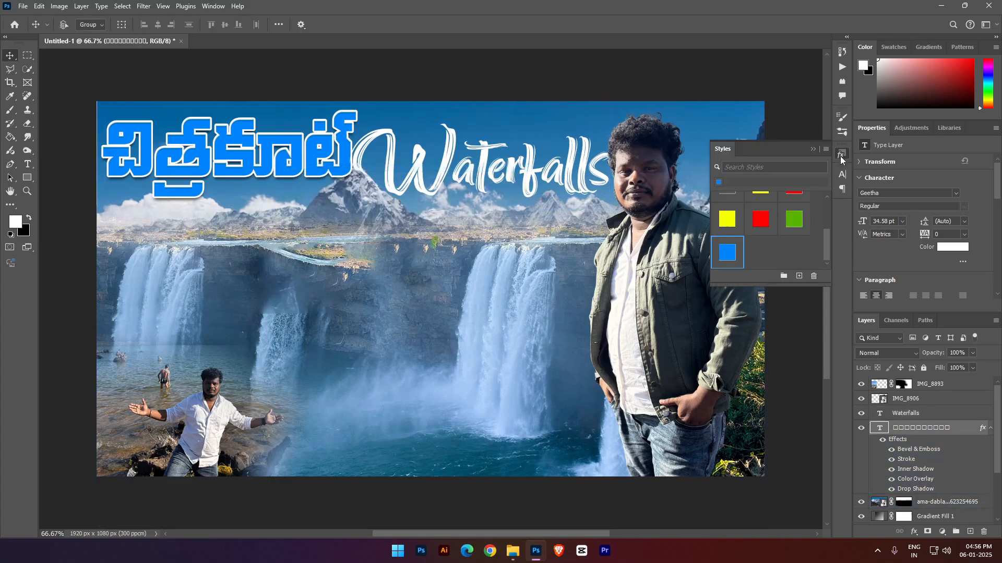
left_click(759, 219)
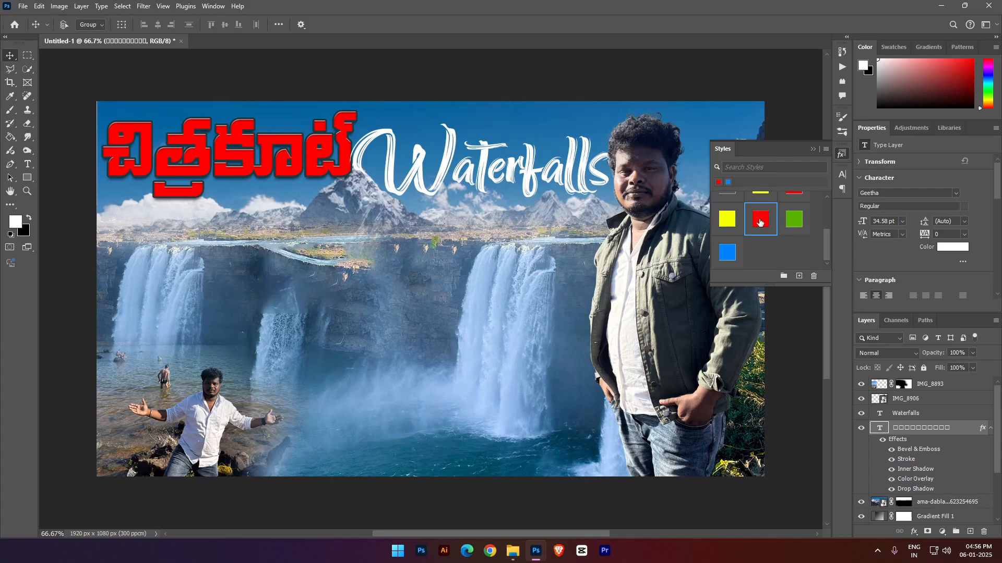
left_click(730, 219)
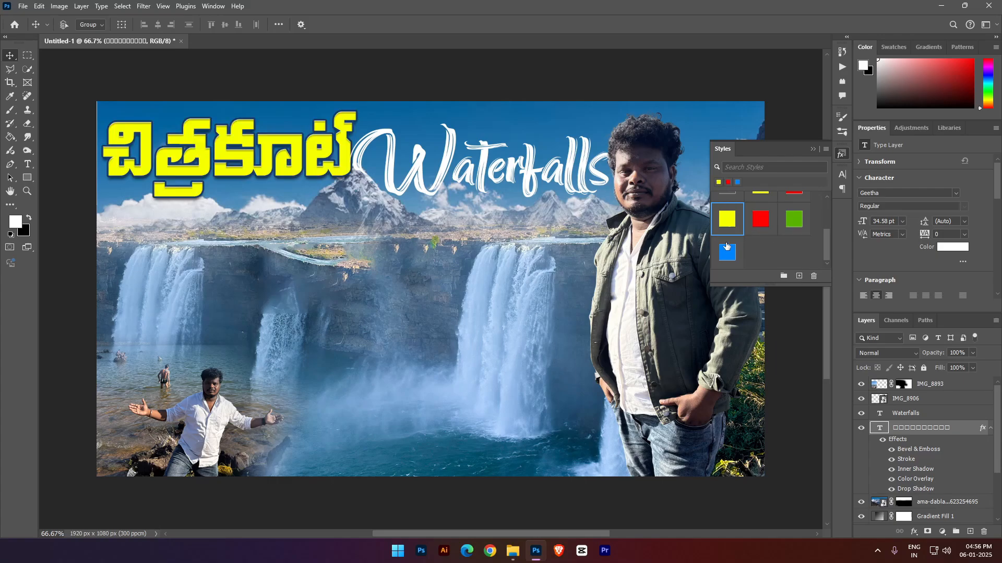
- Try the blue preset style on the "Waterfalls" text, then apply the yellow preset style to it
right_click(559, 172)
left_click(576, 176)
left_click(840, 154)
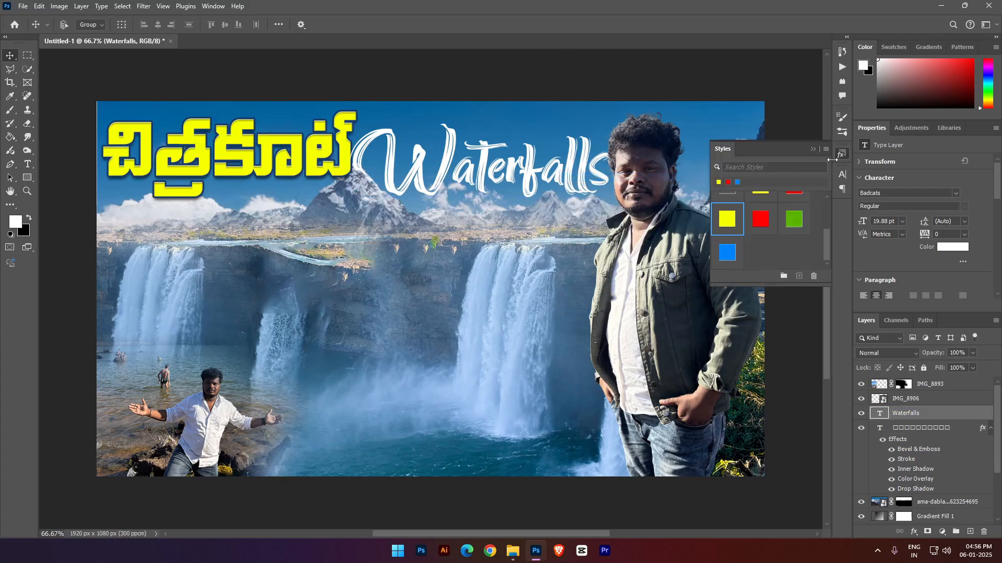
left_click(738, 246)
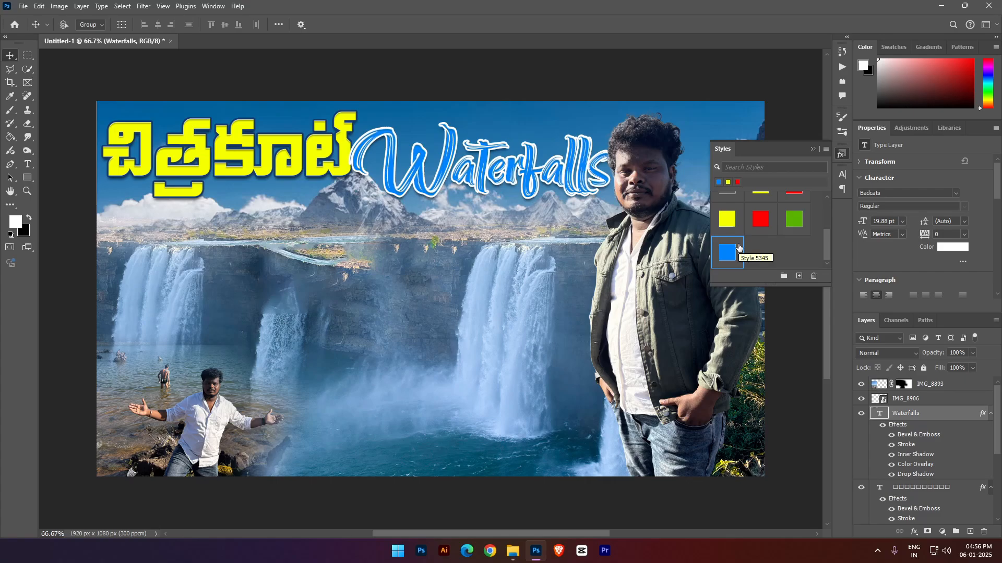
left_click(727, 219)
- Open the layer style of the "Waterfalls" text and set its Color Overlay to cyan 00deff
right_click(556, 176)
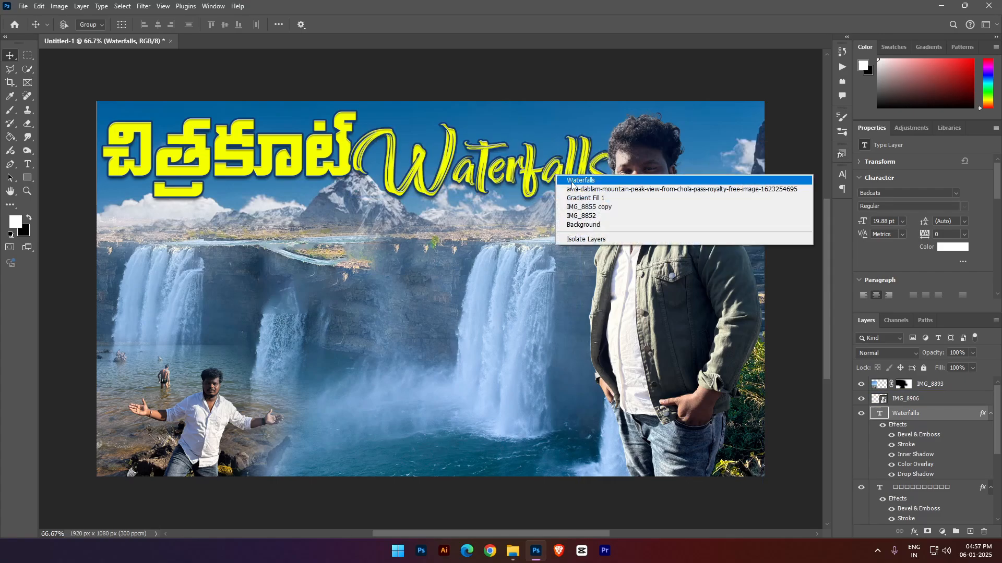
left_click(579, 180)
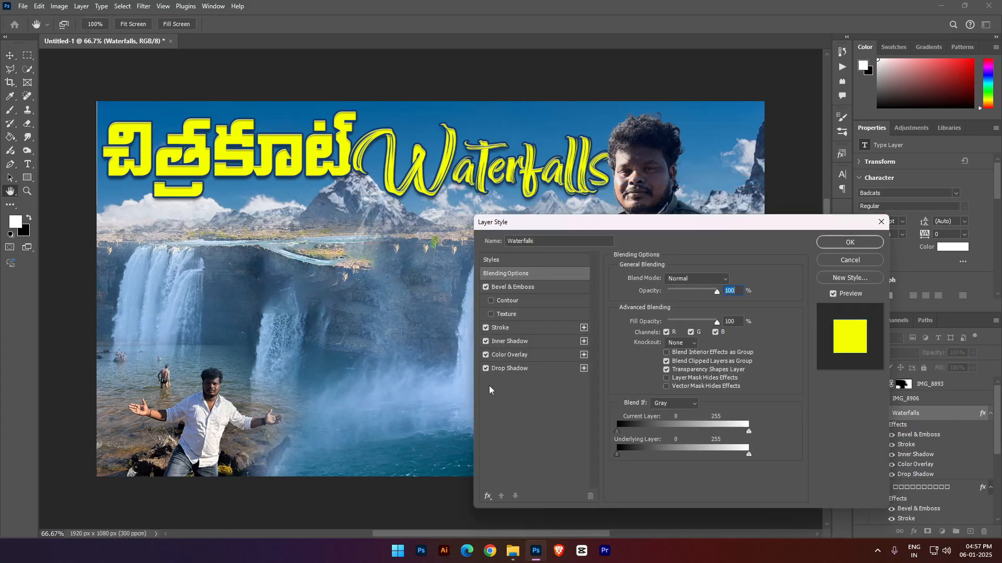
left_click(496, 354)
left_click(730, 280)
left_click(667, 406)
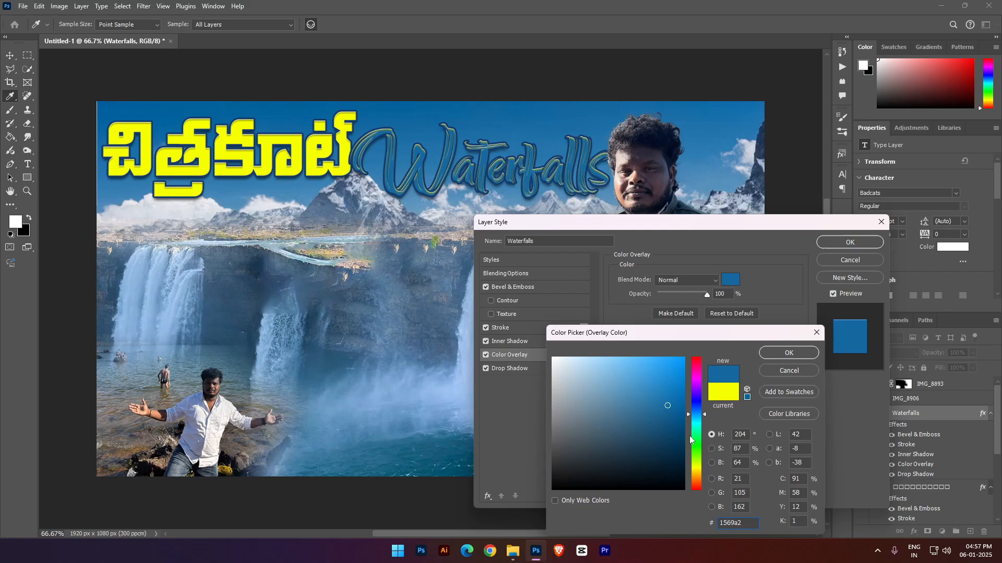
left_click_drag(675, 408, 705, 315)
left_click_drag(703, 416, 704, 422)
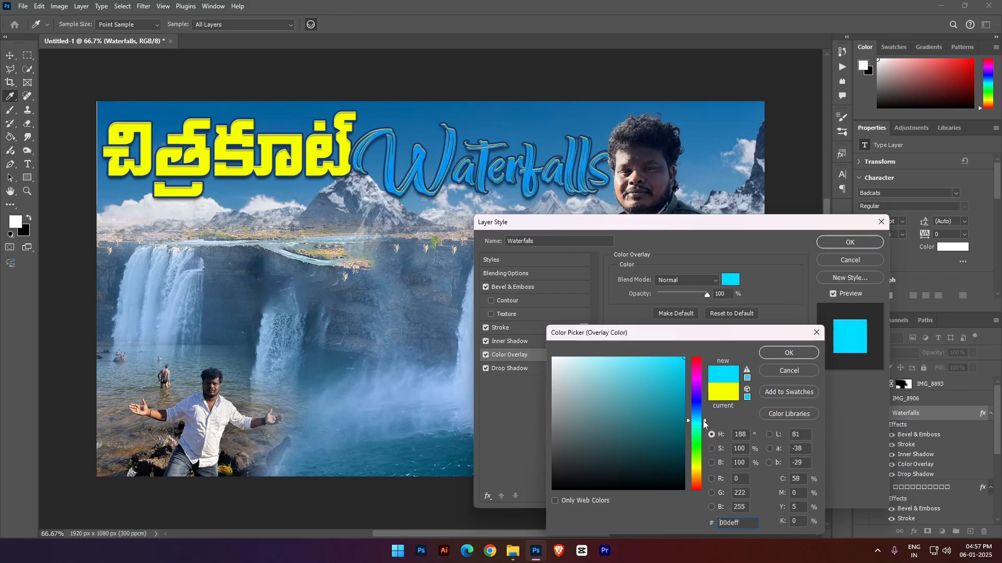
left_click(779, 354)
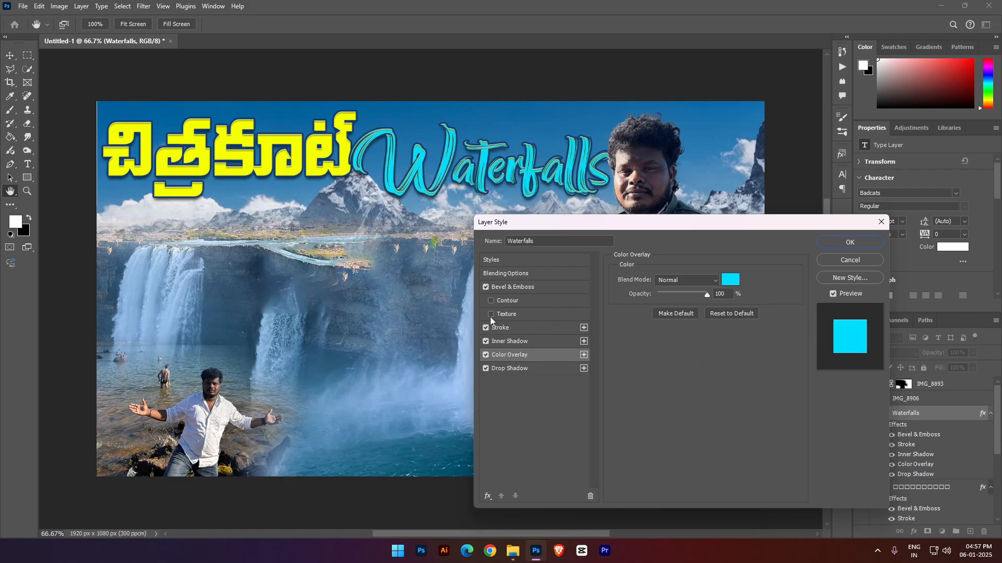
- Set the Inner Shadow colour of the "Waterfalls" text to white ffffff
left_click(486, 342)
left_click(498, 342)
left_click(730, 280)
left_click_drag(532, 337, 530, 335)
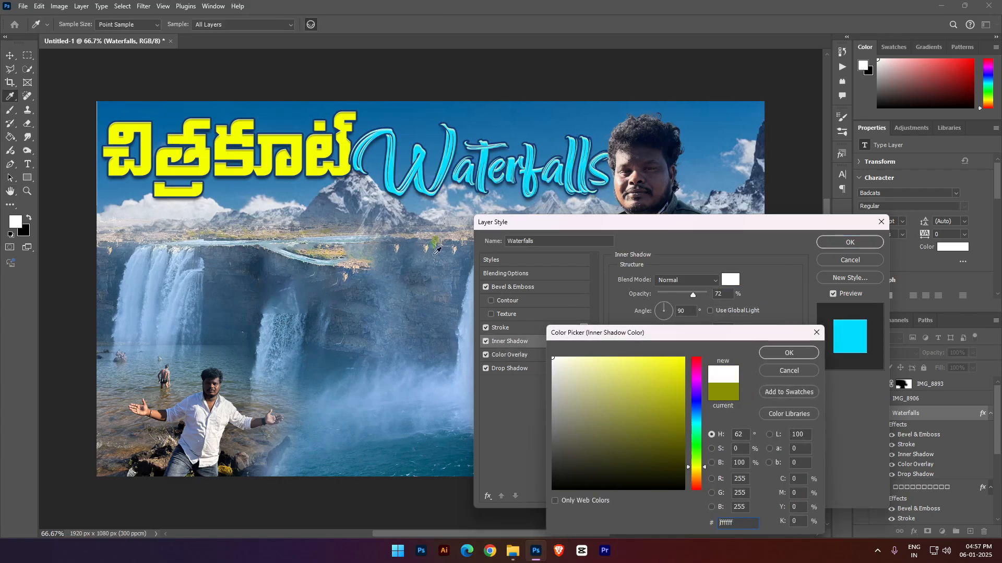
left_click(779, 350)
- Check the Bevel & Emboss and Drop Shadow settings, set the Stroke colour to dark navy 021d41, and apply the layer style
left_click(498, 289)
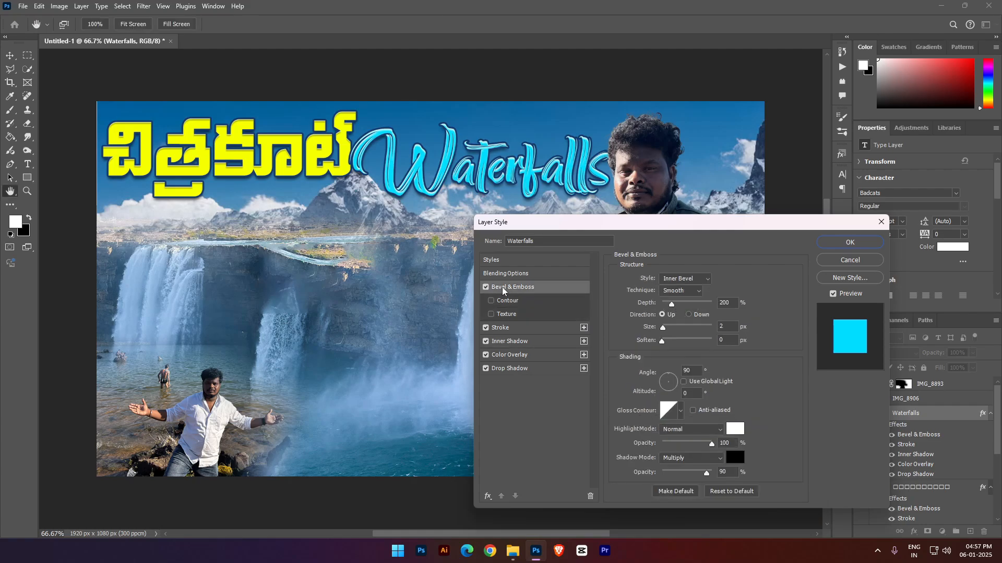
left_click(504, 368)
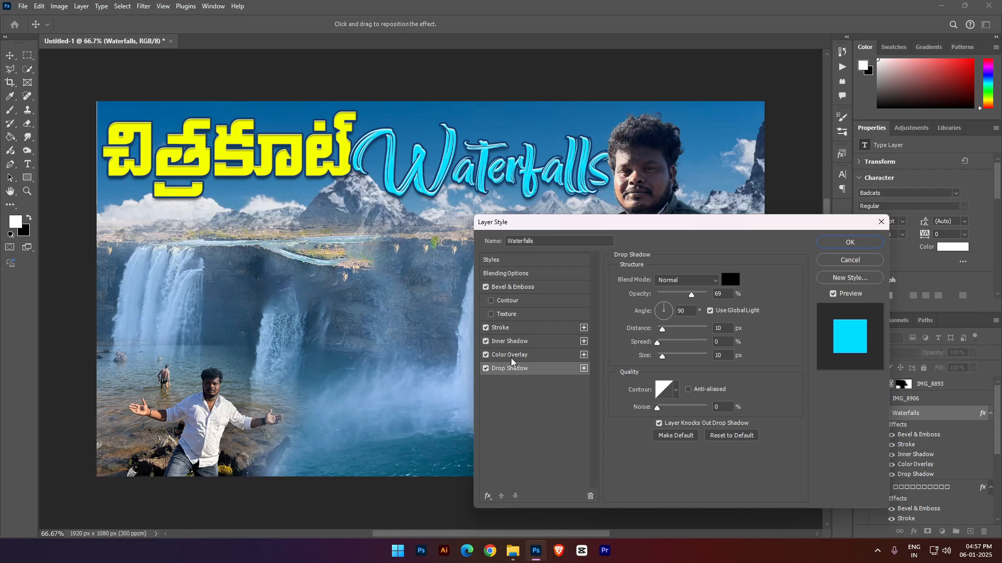
left_click(520, 334)
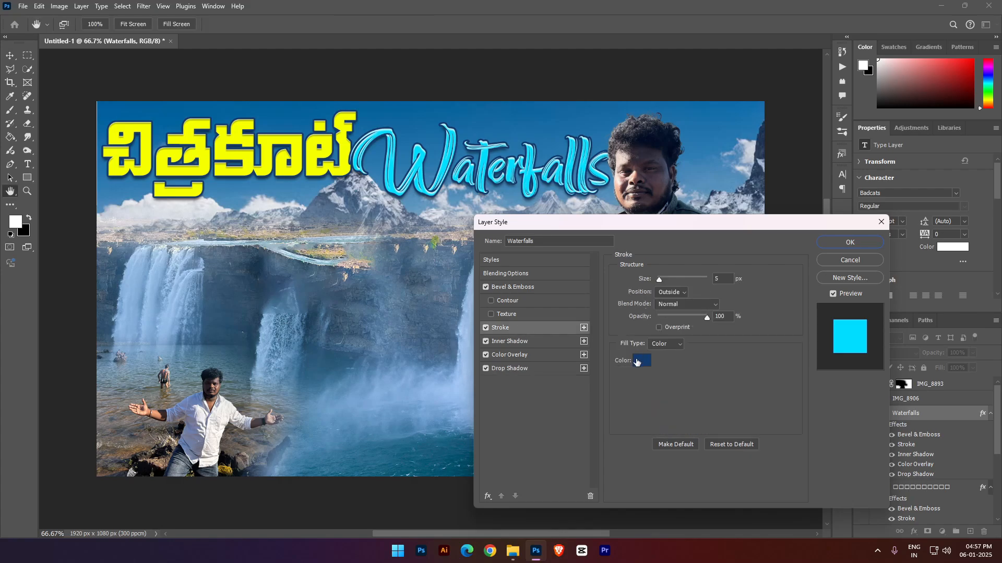
left_click(637, 362)
left_click_drag(666, 458, 682, 456)
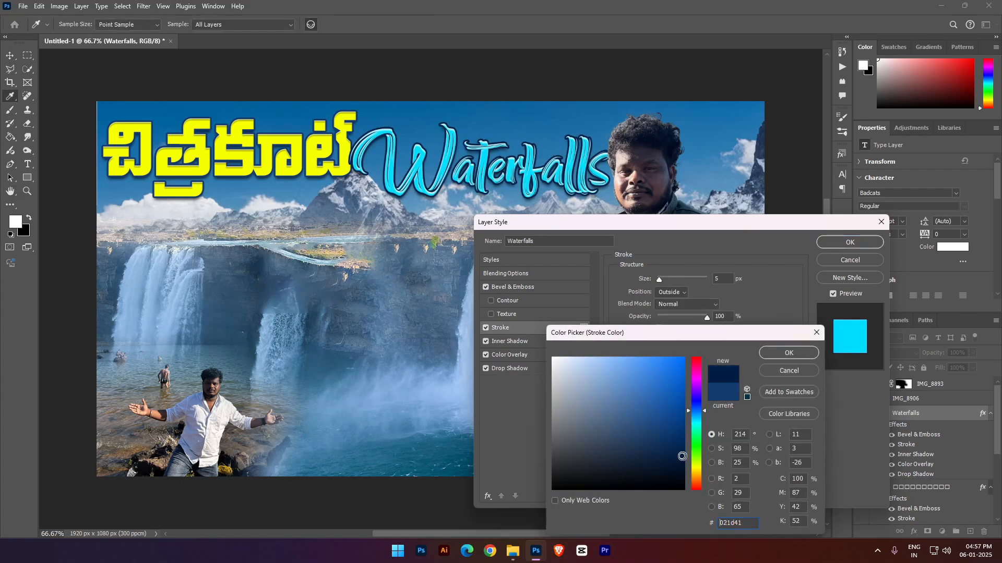
left_click(772, 355)
left_click(849, 242)
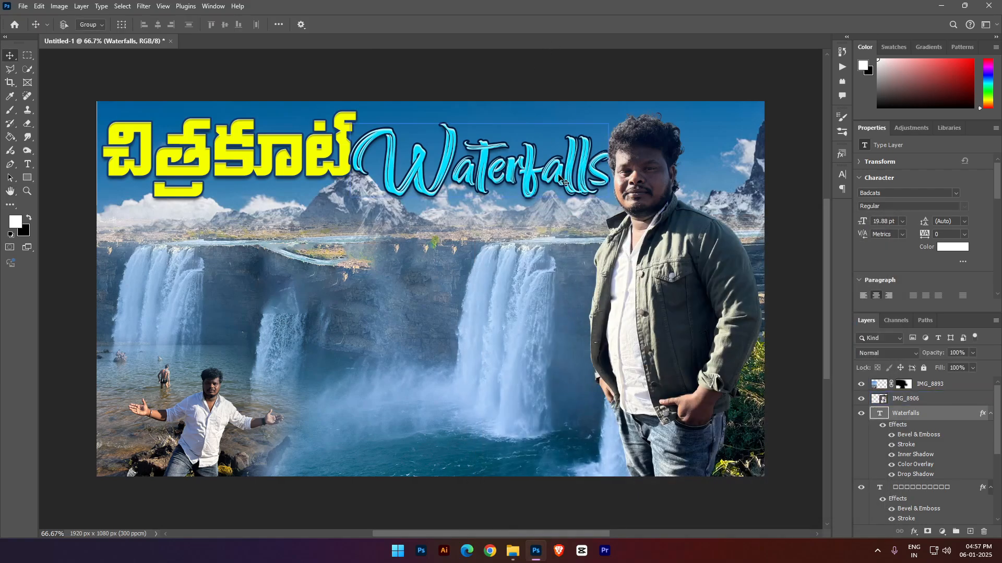
- Replace the lowercase f in the "Waterfalls" text with a capital F so it reads "WaterFalls"
left_click_drag(543, 164, 528, 163)
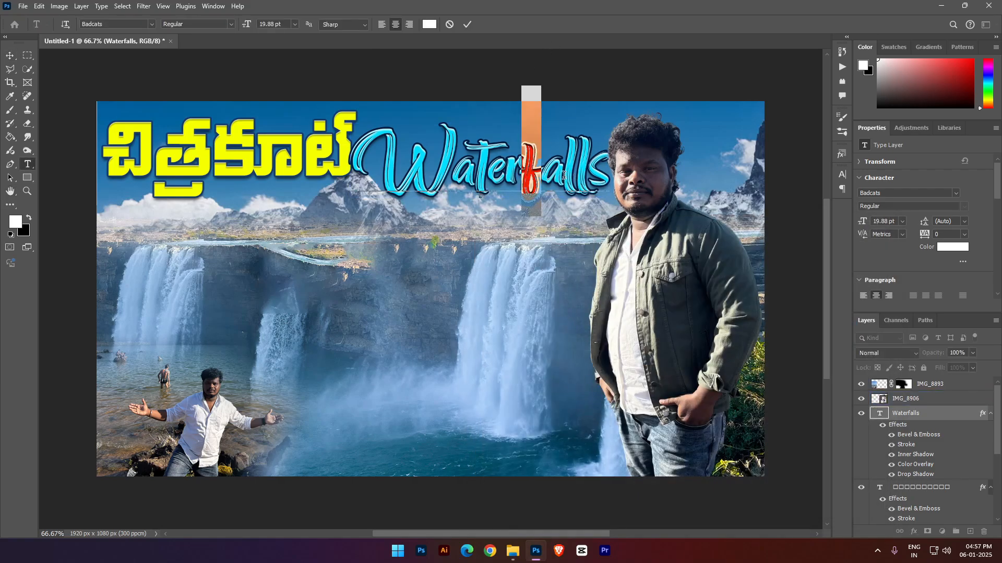
key("BackSpace")
type("F")
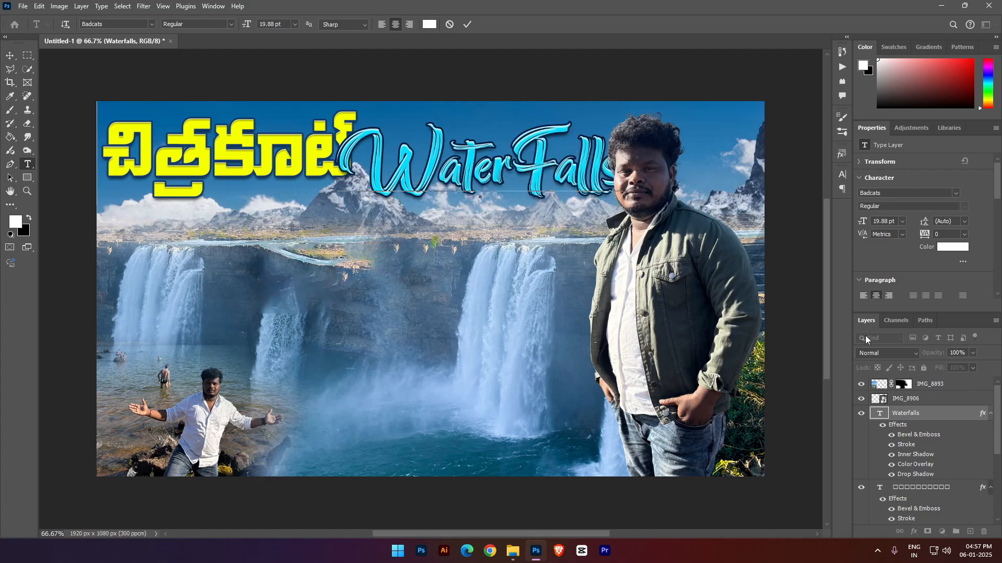
key("ctrl+Return")
- Scale the "WaterFalls" text down to 90.53% so it fits between the Telugu title and the man
key("ctrl+t")
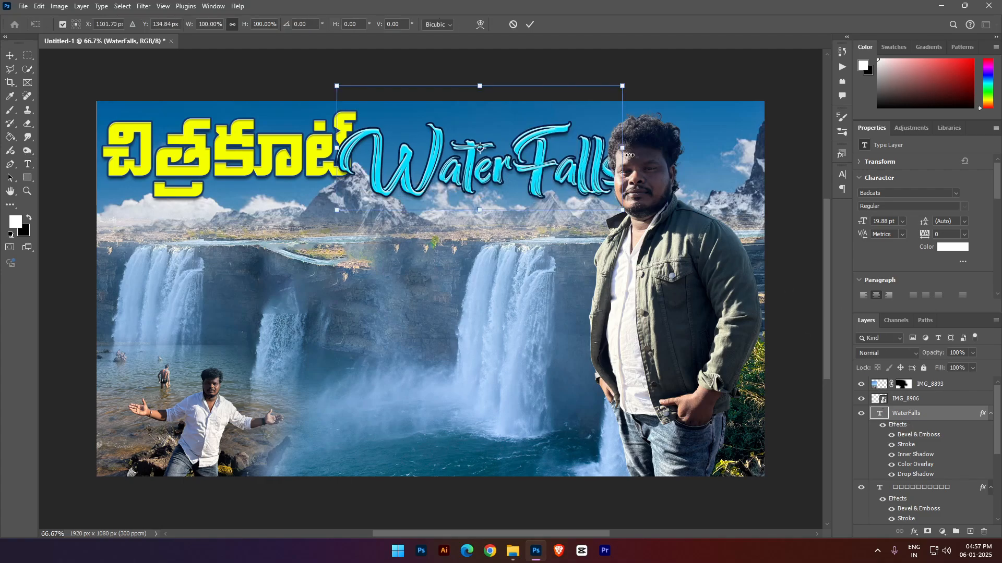
left_click_drag(621, 149, 614, 150)
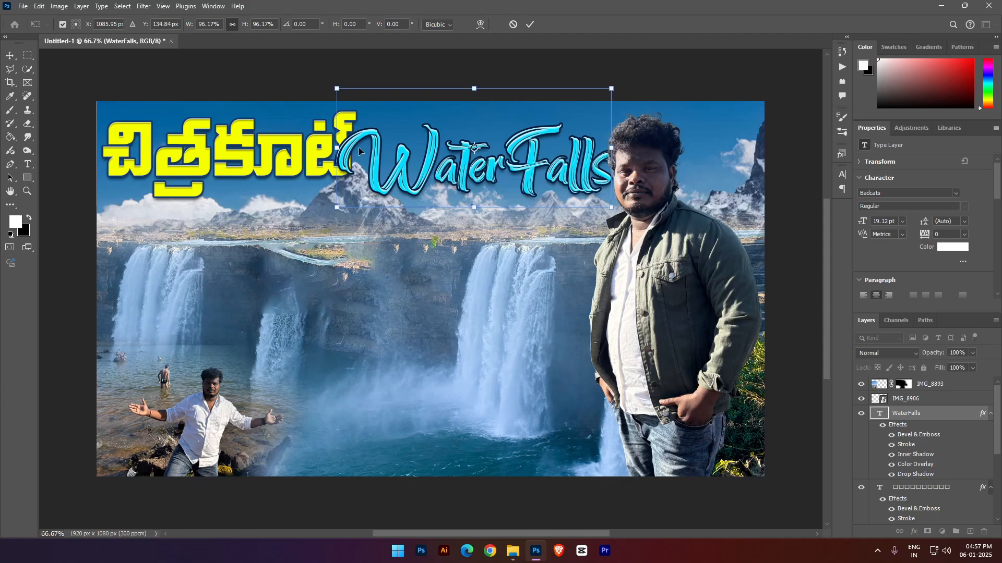
left_click_drag(336, 148, 354, 147)
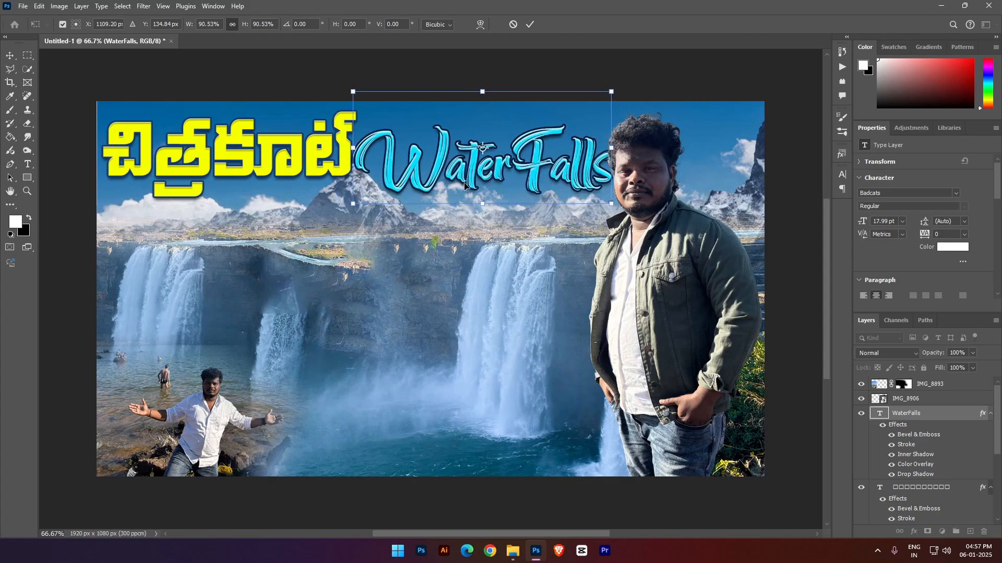
key("Return")
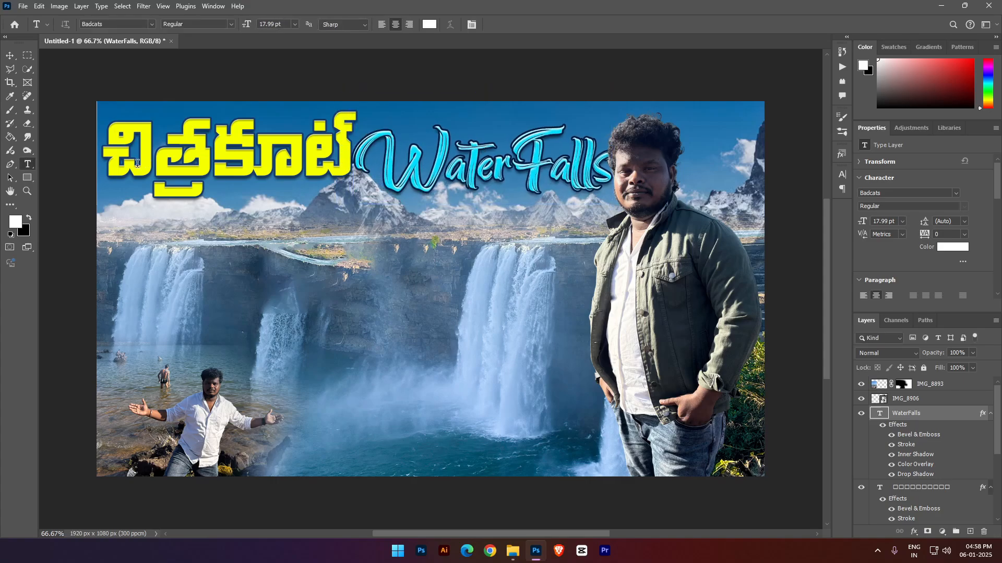
- Enlarge the ama-dablam mountain layer to 1938 × 1291 px at X -17 px and Y -65 px to cover the canvas edge
left_click(11, 56)
right_click(722, 139)
left_click(731, 144)
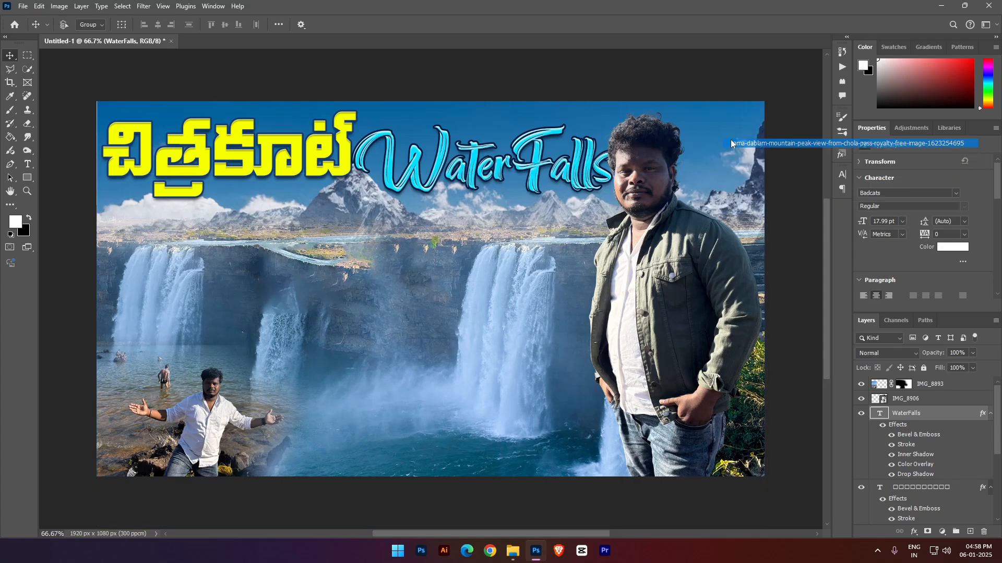
key("ctrl+t")
key("Return")
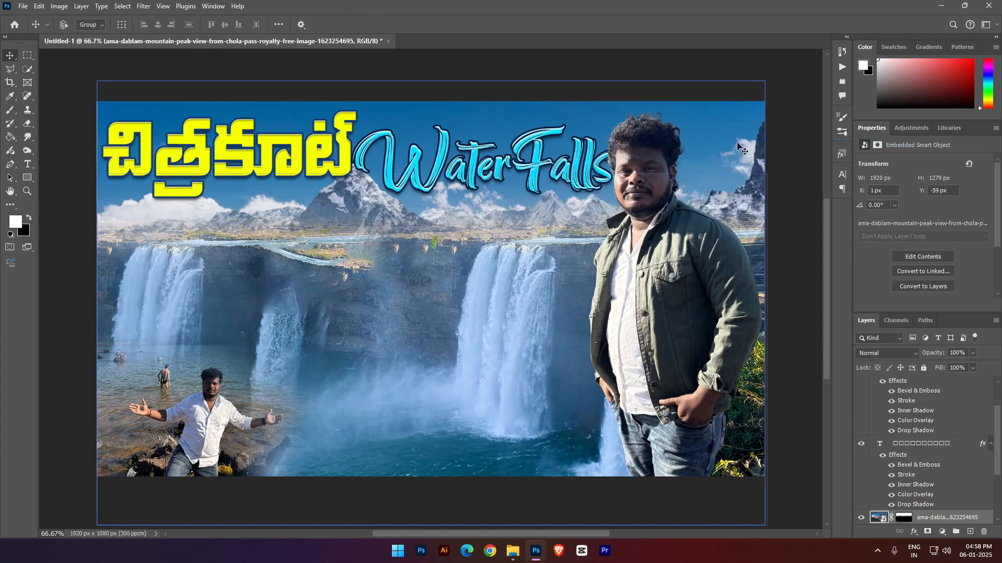
scroll(730, 148, "up", 3)
scroll(733, 145, "down", 5)
right_click(735, 148)
left_click(735, 124)
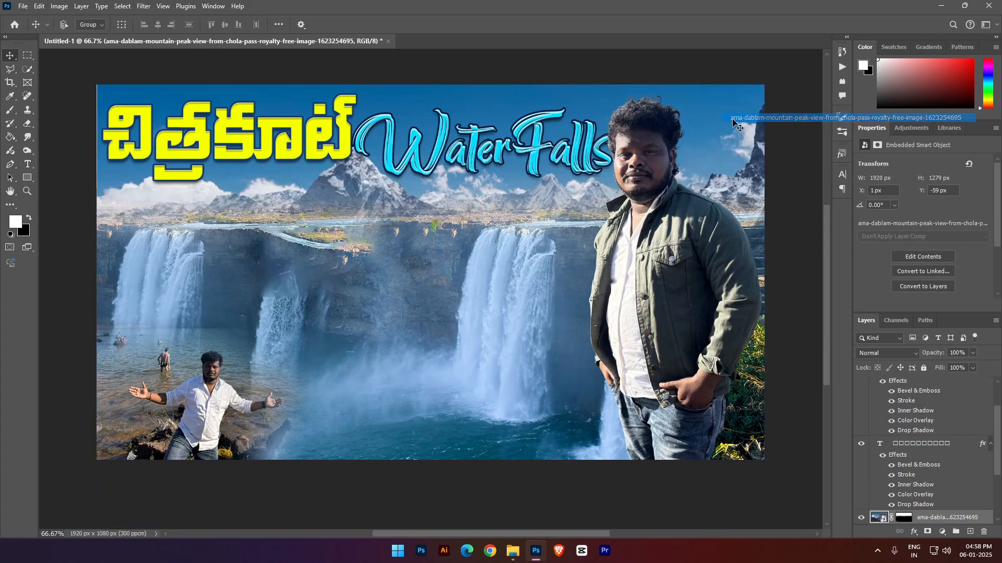
scroll(918, 455, "down", 2)
key("ctrl+t")
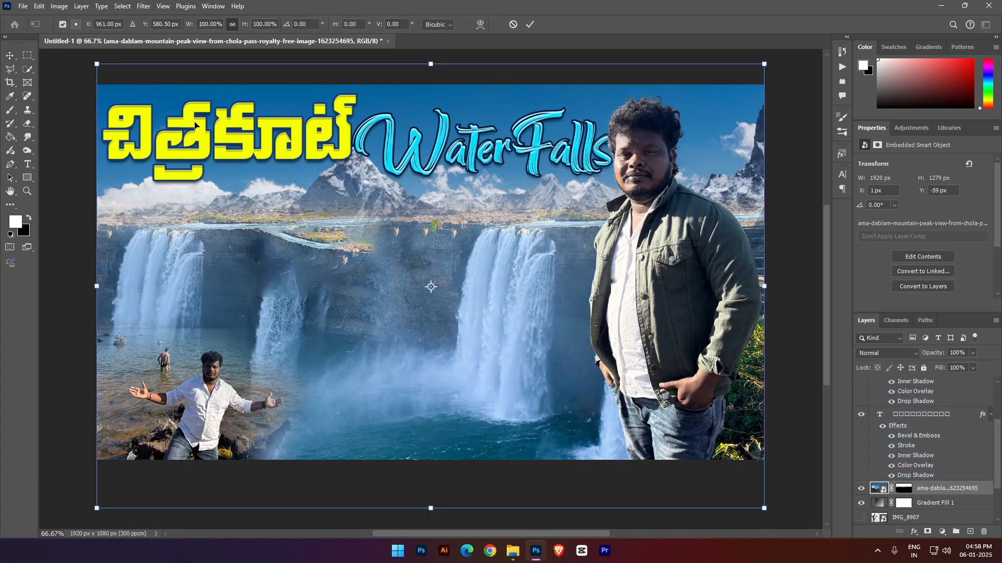
left_click_drag(92, 283, 86, 286)
key("Return")
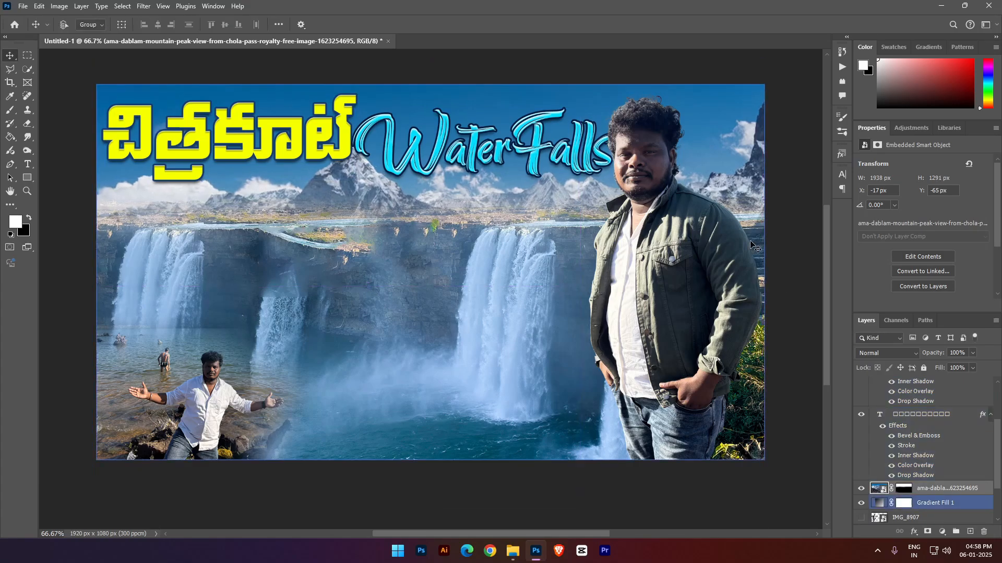
- Nudge the ama-dablam mountain layer right to X -10 px
key("Right")
key("Right")
key("Right")
key("Right")
key("Right")
key("Right")
key("Right")
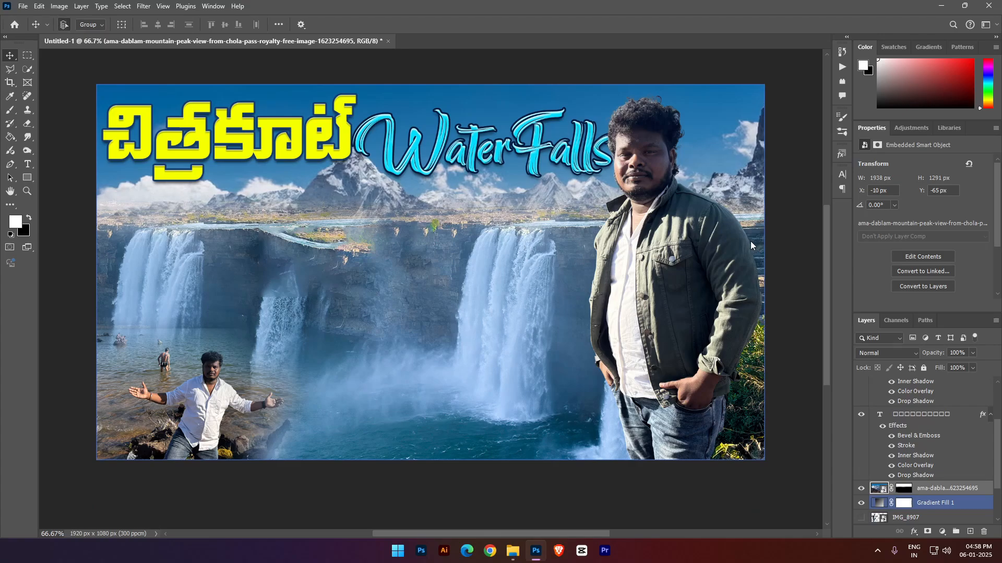
- Save the document in the PSD FILES folder as 6-1-25 5.psd
key("ctrl+s")
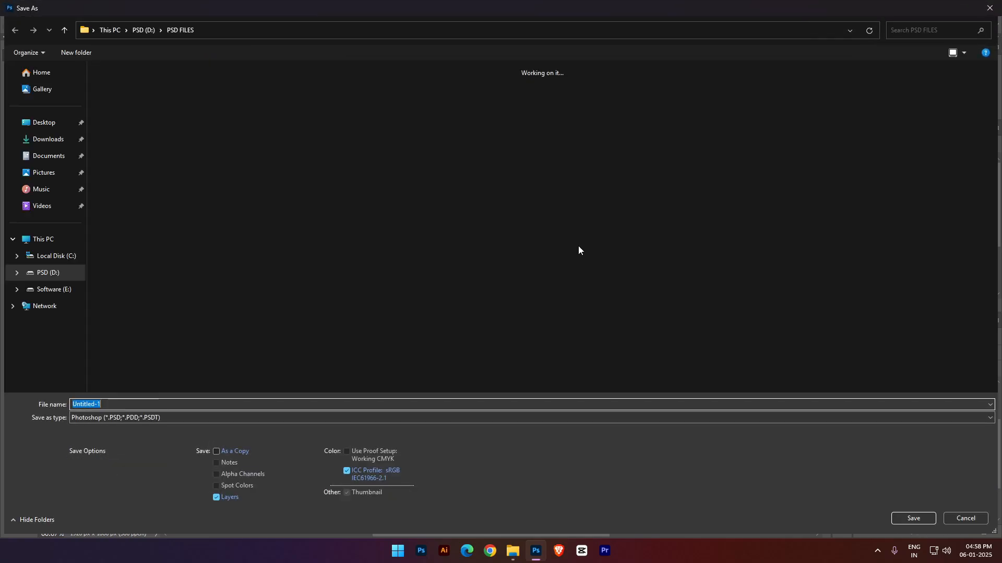
type("6-1-25")
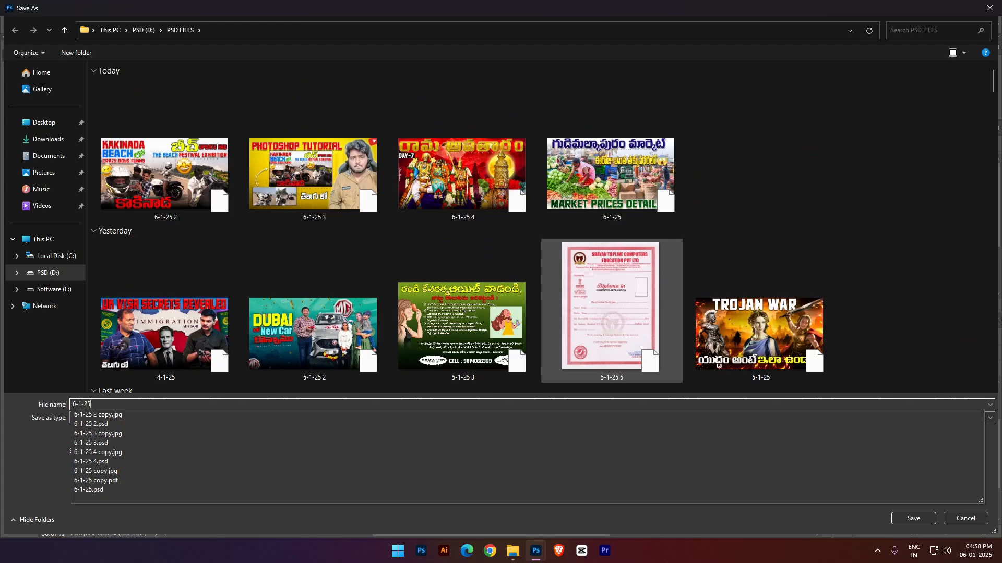
key("Return")
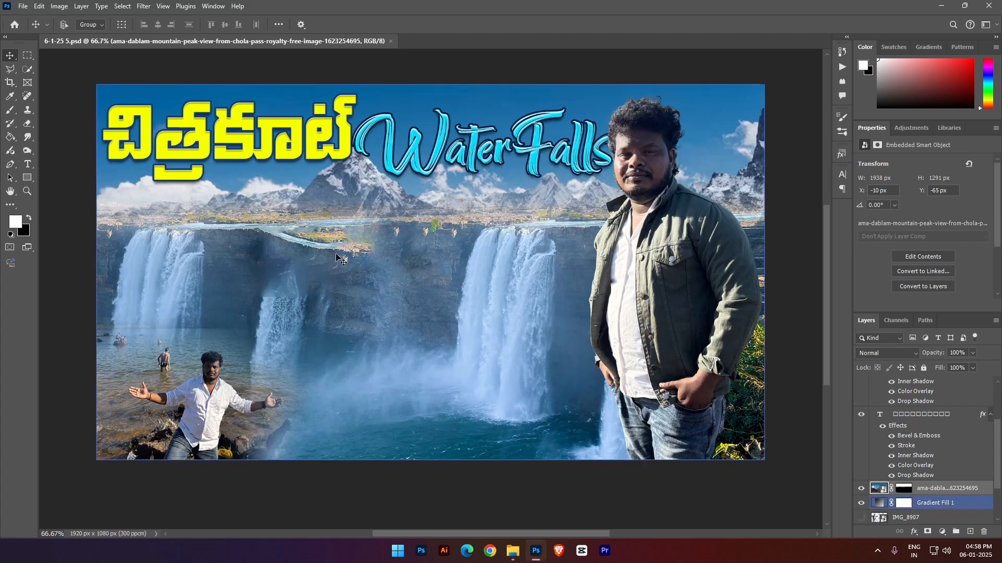
- Add the copied Telugu subtitle as a new text layer over the waterfalls and set its font to Pragathi
key("t")
left_click(295, 252)
key("ctrl+v")
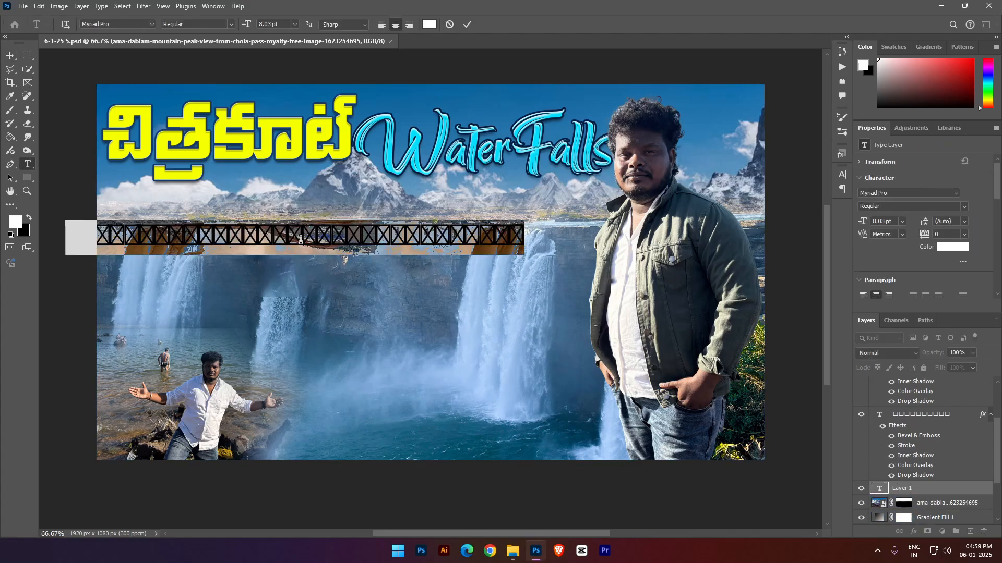
left_click(131, 22)
type("Pra")
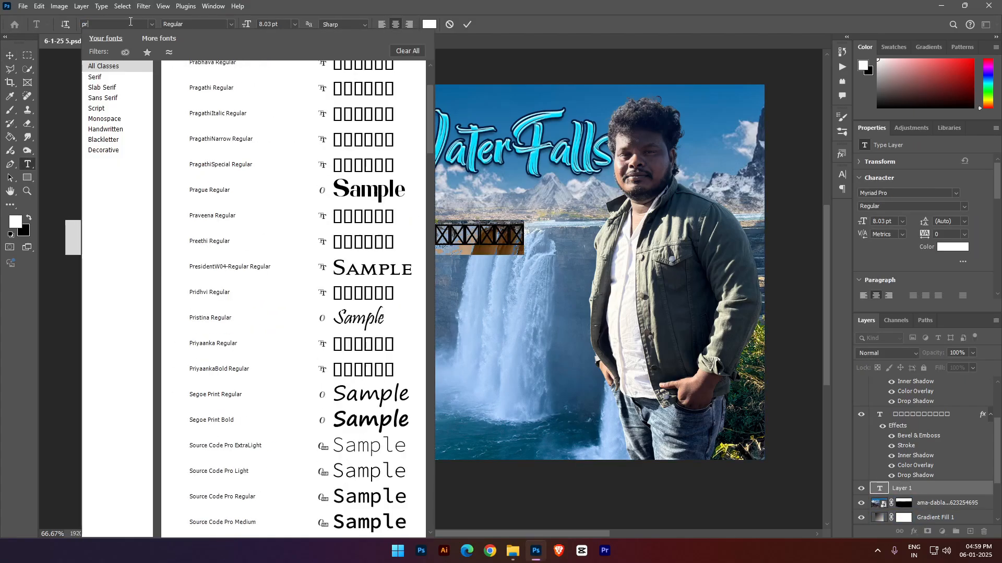
key("Down")
key("Down")
key("Return")
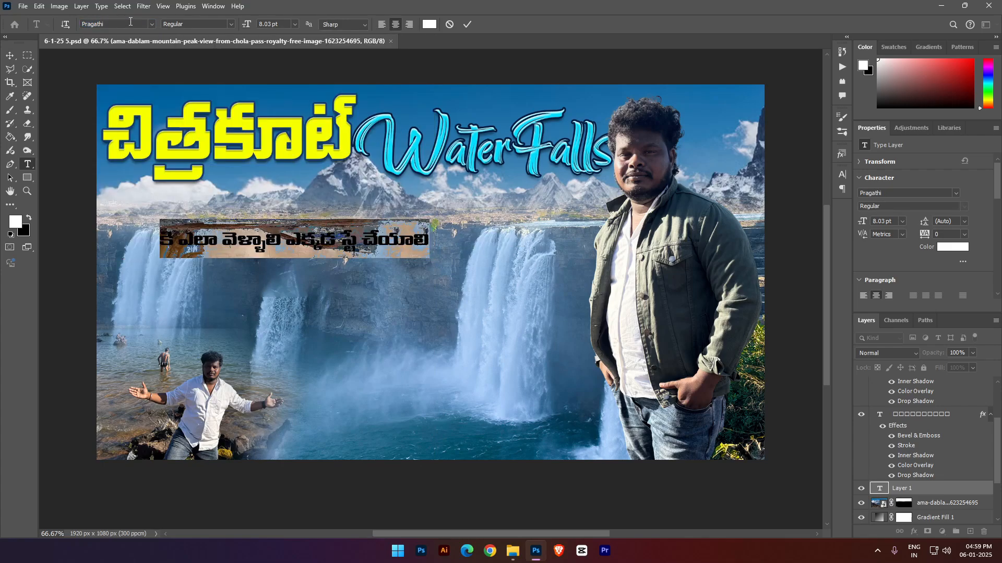
key("ctrl+Return")
- Scale the Telugu subtitle up to 166.18% and place it just below the yellow title
key("ctrl+t")
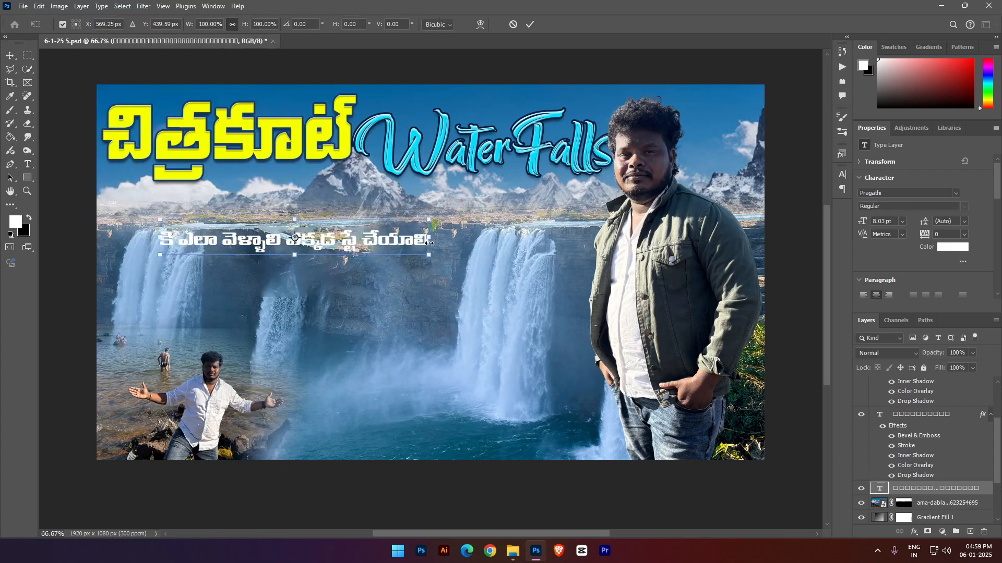
left_click_drag(429, 237, 556, 238)
left_click_drag(496, 246, 452, 207)
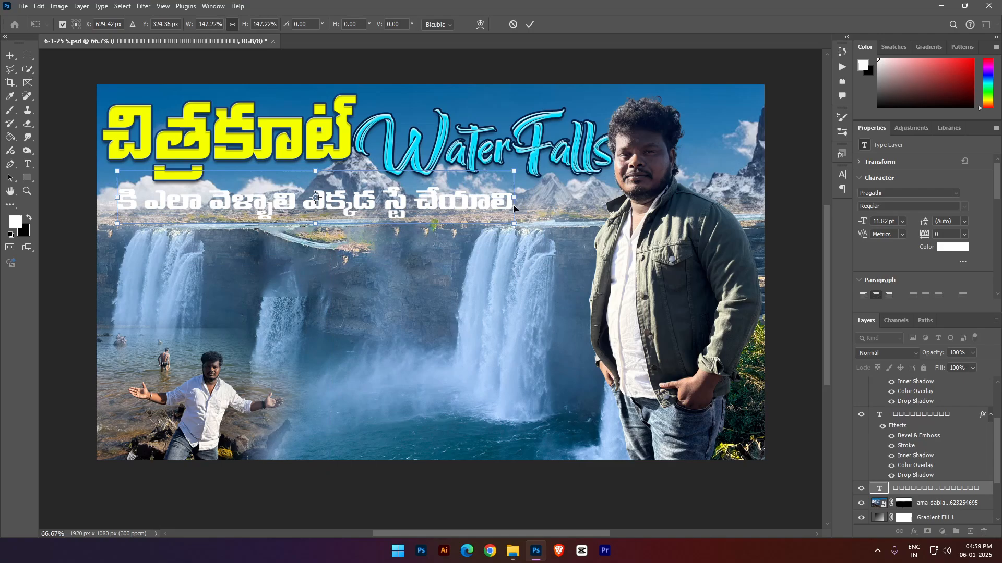
mouse_move(514, 199)
left_mouse_down()
mouse_move(563, 199)
mouse_move(530, 205)
left_mouse_up()
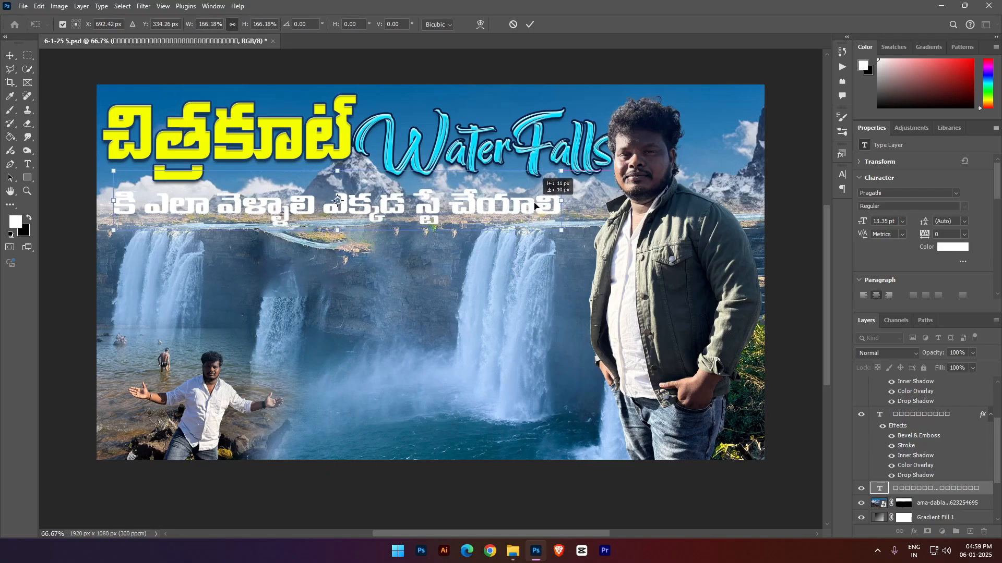
key("Return")
- Change the colour of the whole Telugu subtitle to black 000000
left_click(493, 206)
key("ctrl+a")
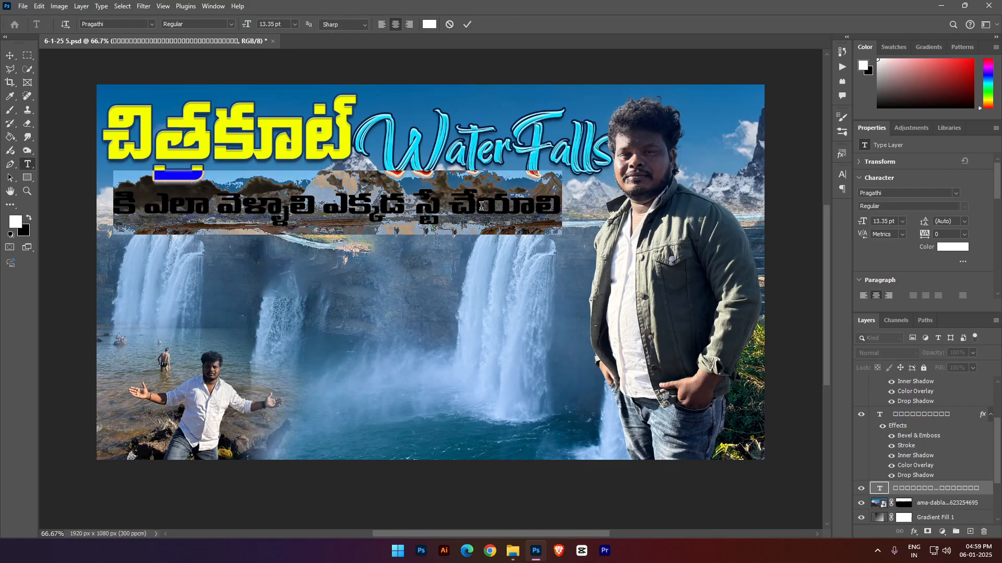
left_click(15, 222)
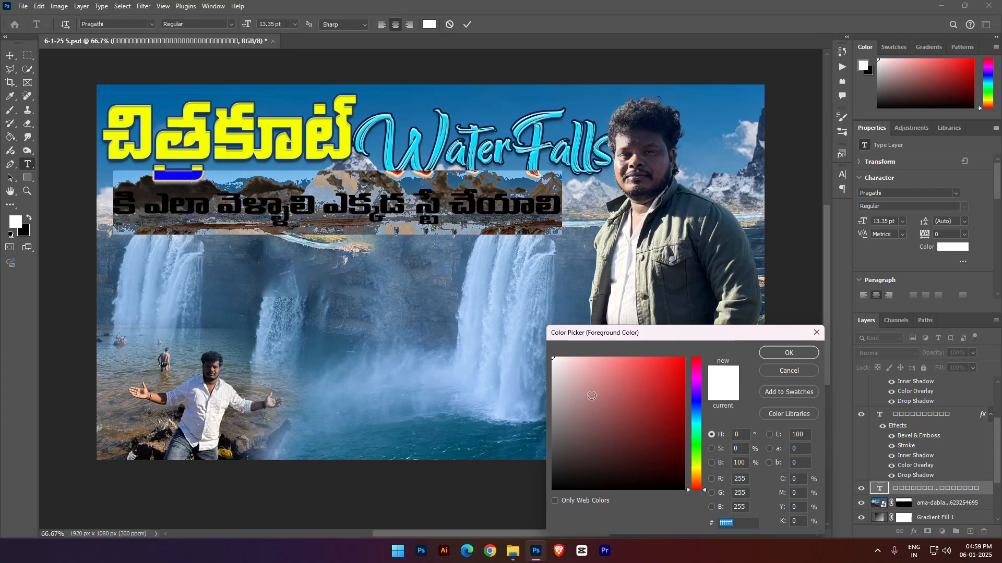
type("000000")
left_click(788, 352)
left_click(938, 492)
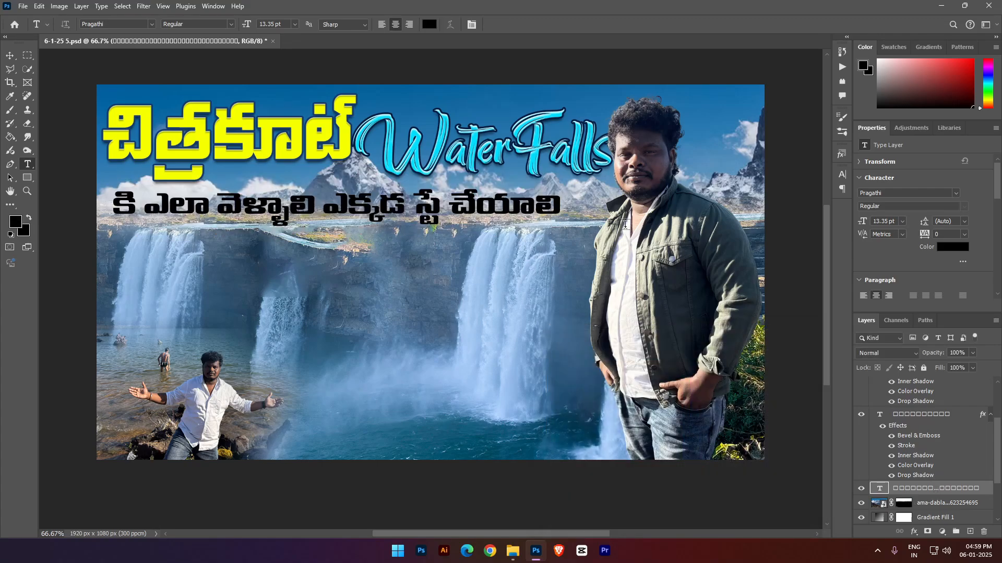
- Try the blue, red, green and yellow preset layer styles on the Telugu subtitle
left_click(842, 154)
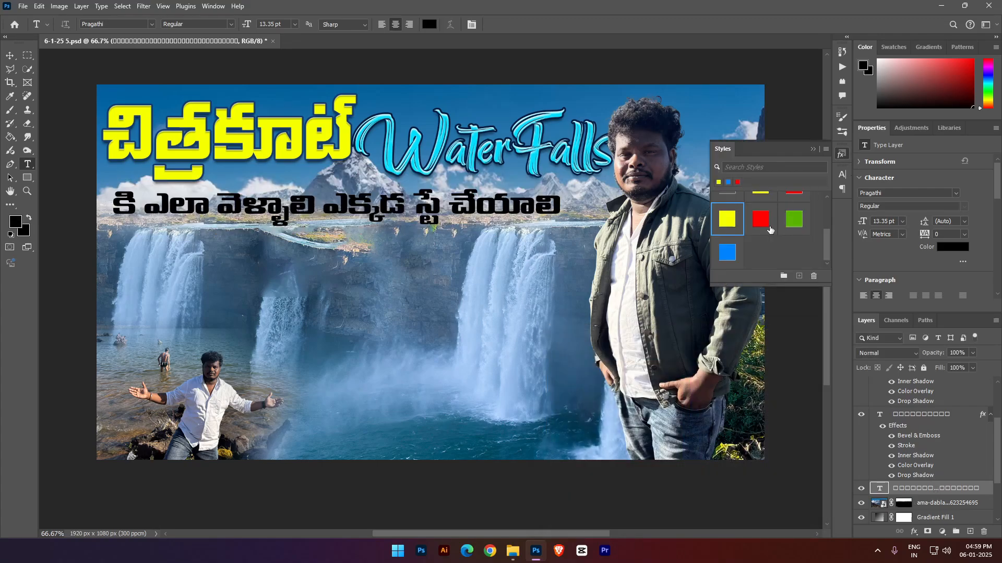
left_click(727, 253)
left_click(759, 219)
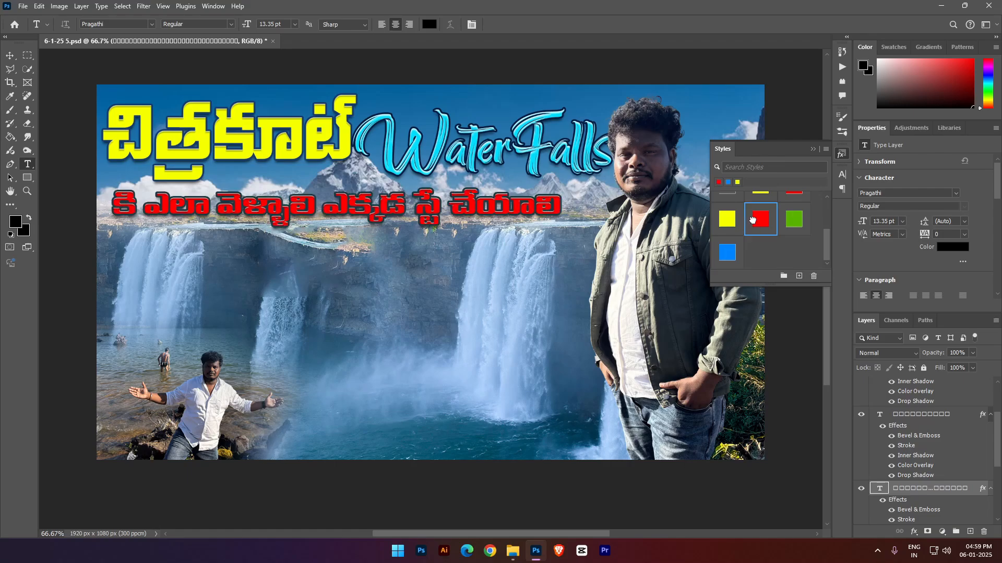
left_click(794, 218)
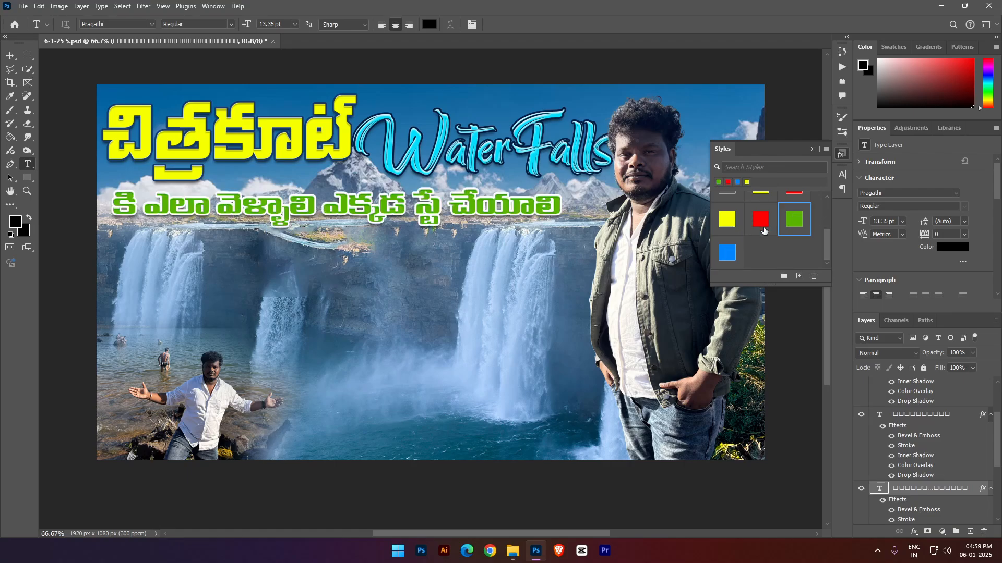
scroll(765, 230, "up", 1)
scroll(735, 280, "down", 1)
left_click(726, 263)
left_click(727, 235)
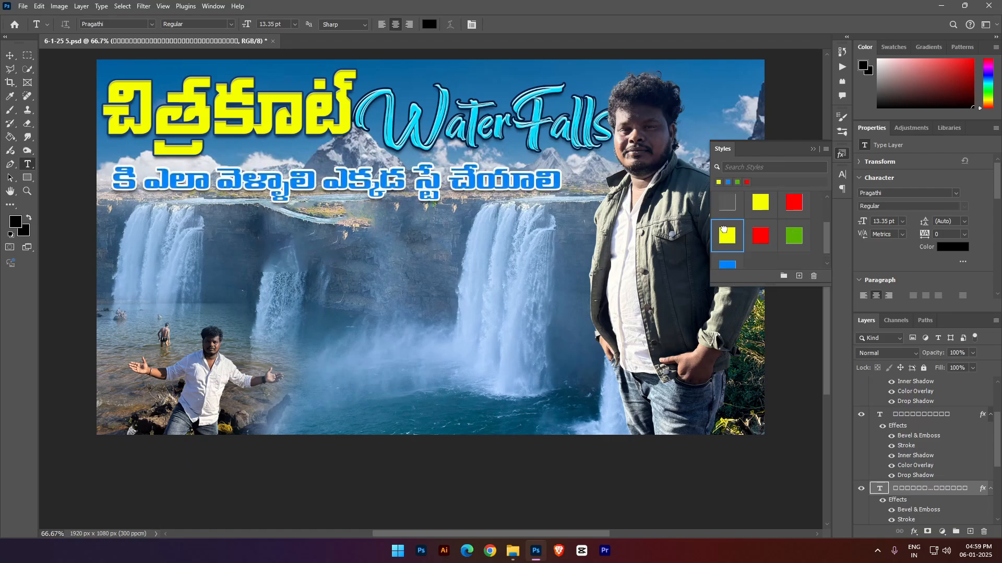
- Hide the Inner Shadow and Color Overlay effects of the Telugu subtitle
left_click(512, 186)
key("ctrl+a")
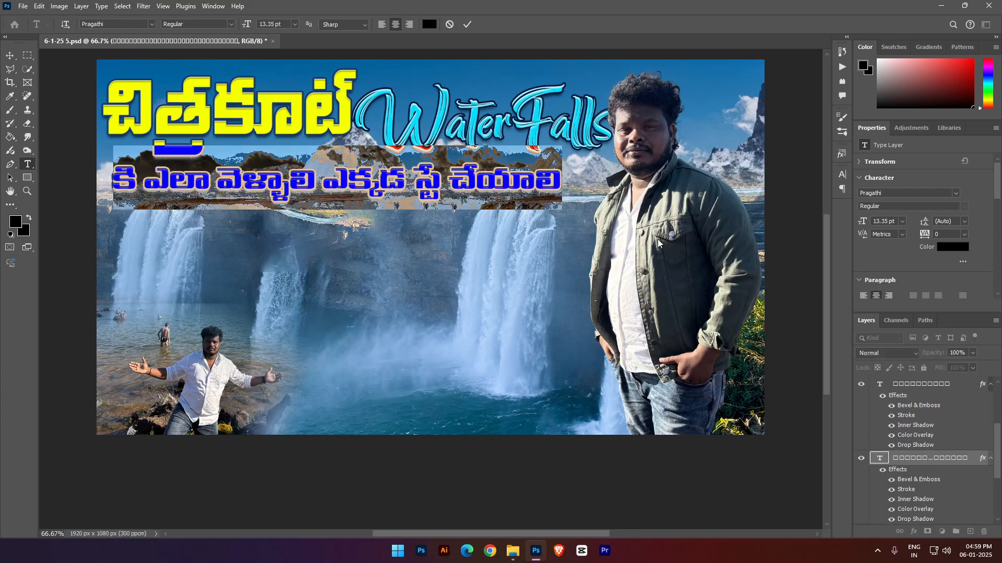
key("ctrl+h")
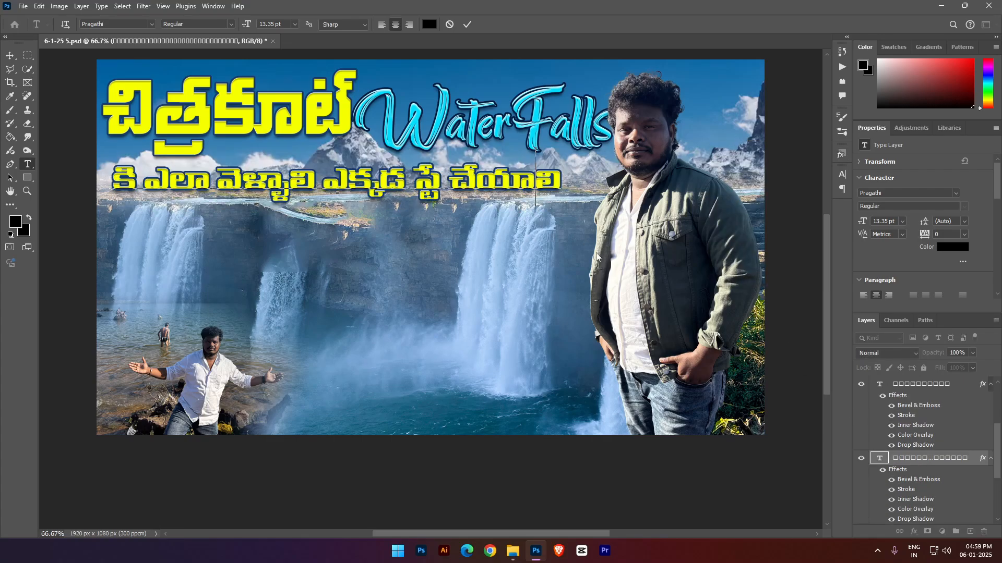
left_click(892, 499)
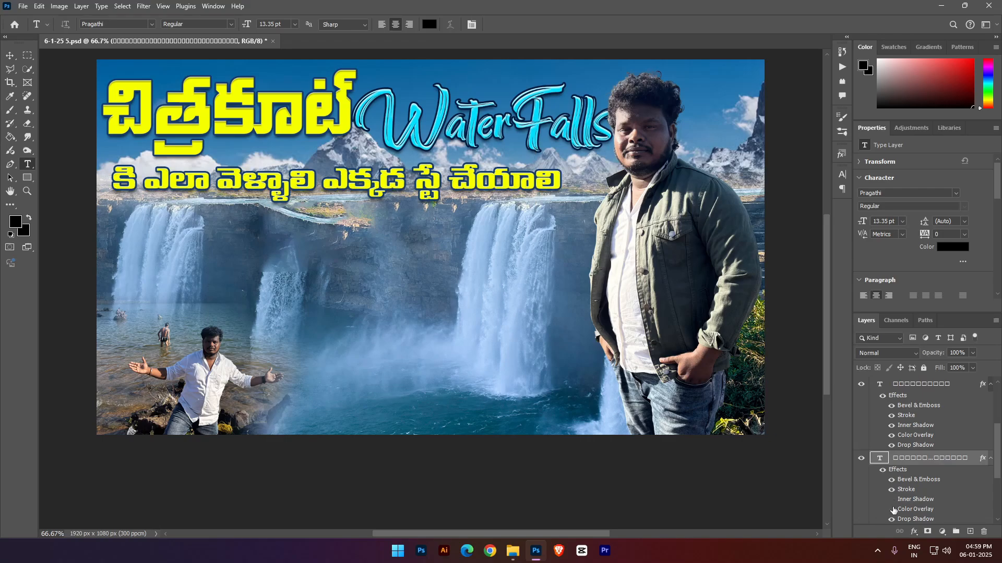
left_click(892, 509)
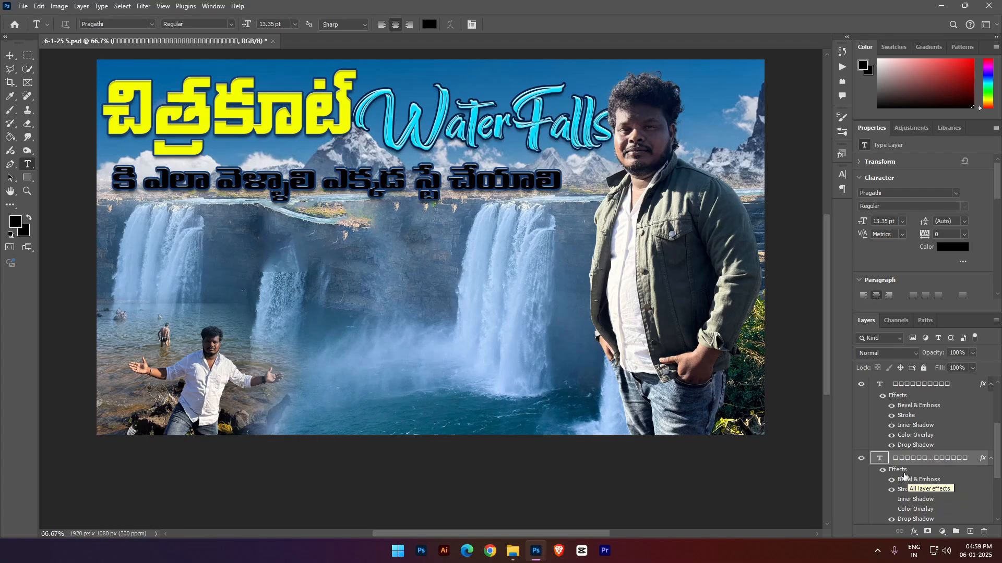
double_click(905, 490)
left_click(642, 360)
left_click(553, 358)
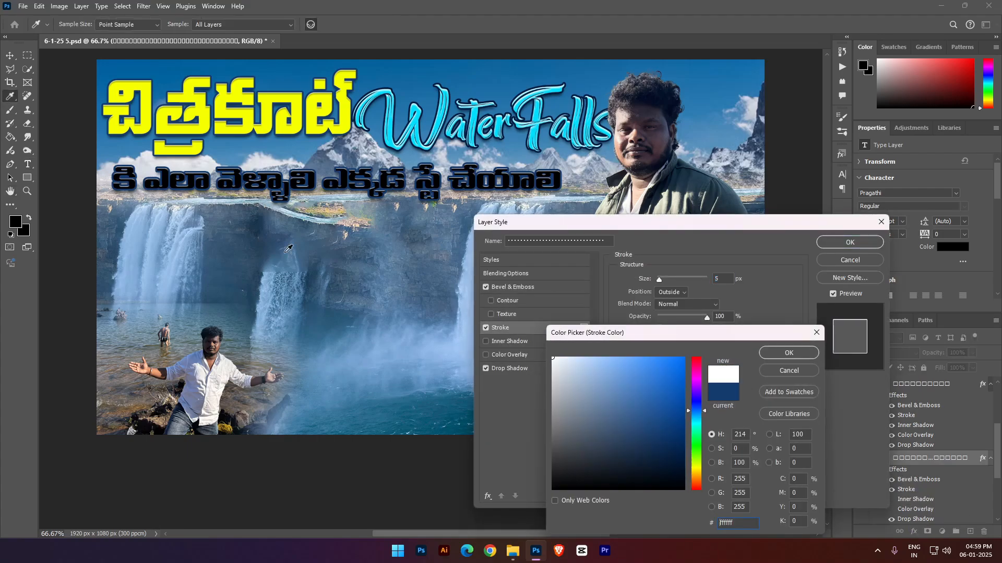
left_click(789, 370)
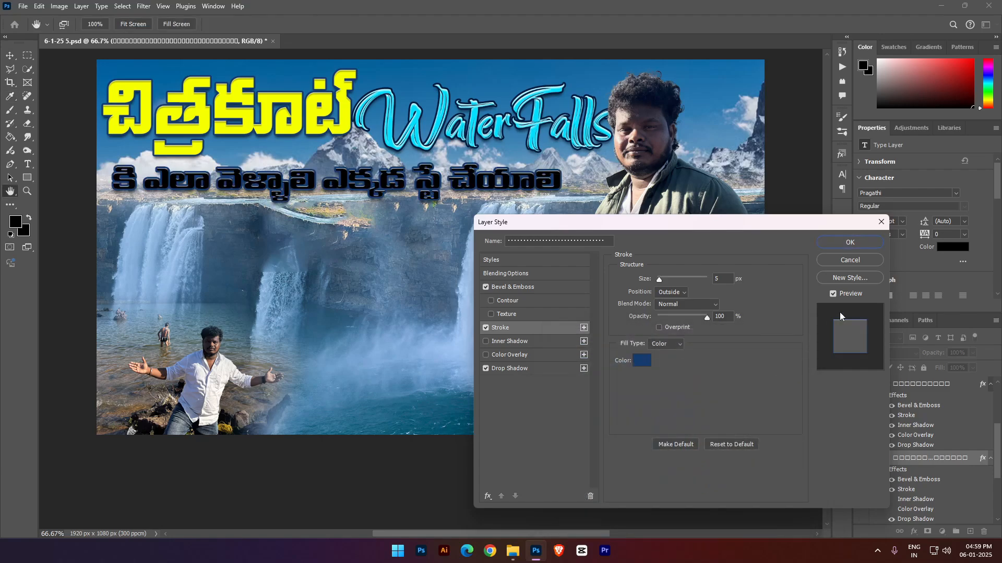
left_click(847, 264)
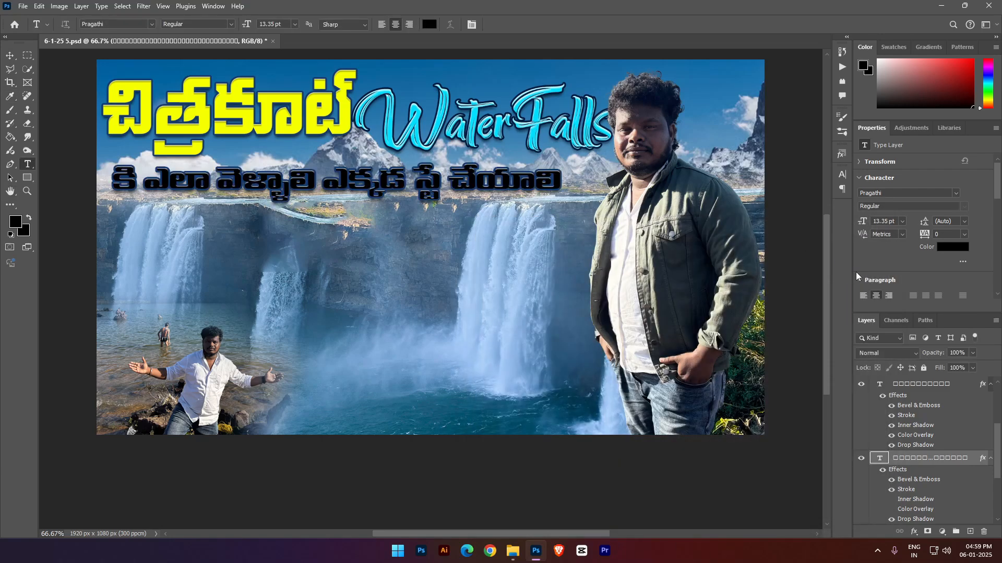
- Compare further preset styles on the Telugu subtitle and apply the red one with a white outline
left_click(843, 154)
left_click(786, 233)
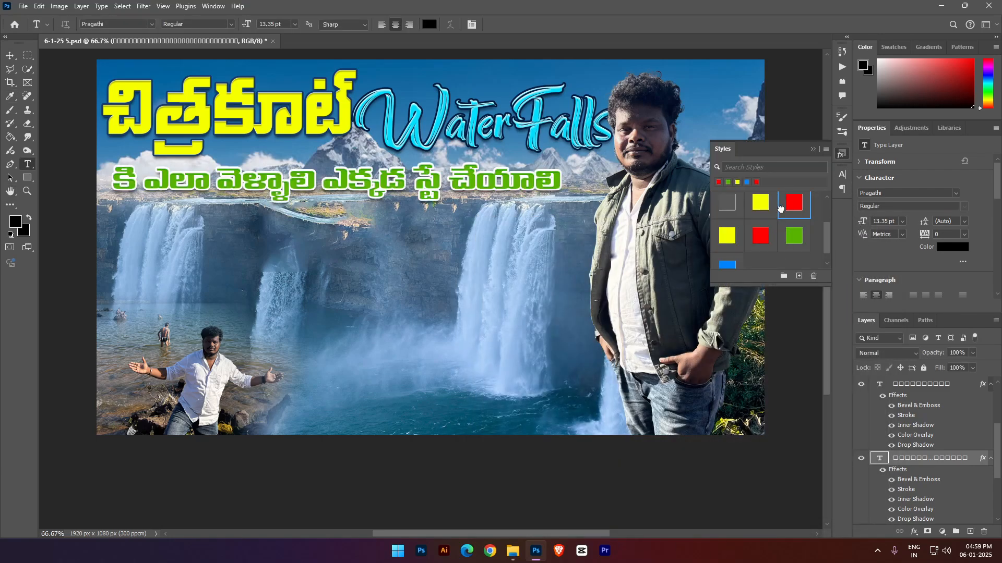
left_click(780, 209)
left_click(760, 203)
left_click(761, 236)
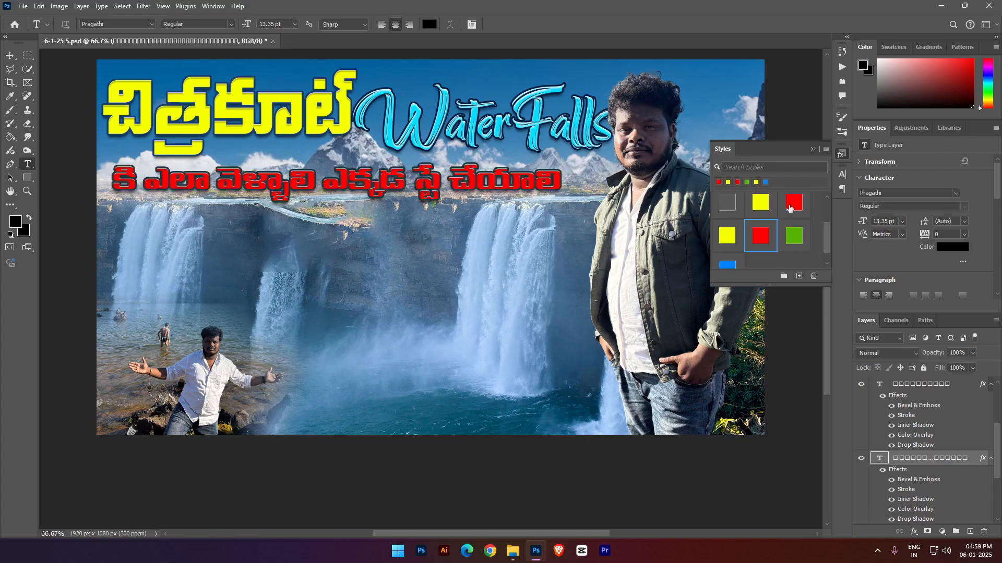
left_click(790, 207)
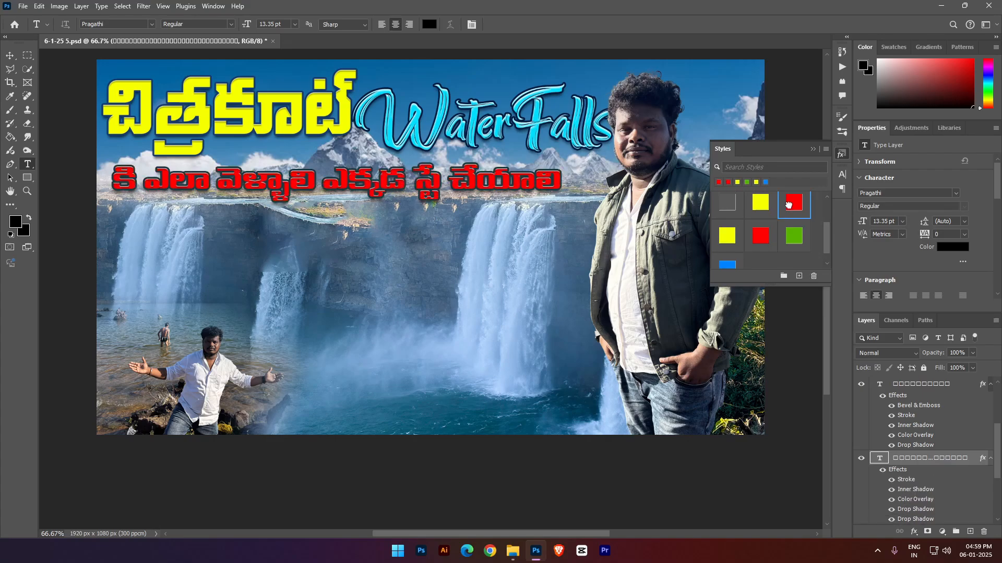
left_click(814, 151)
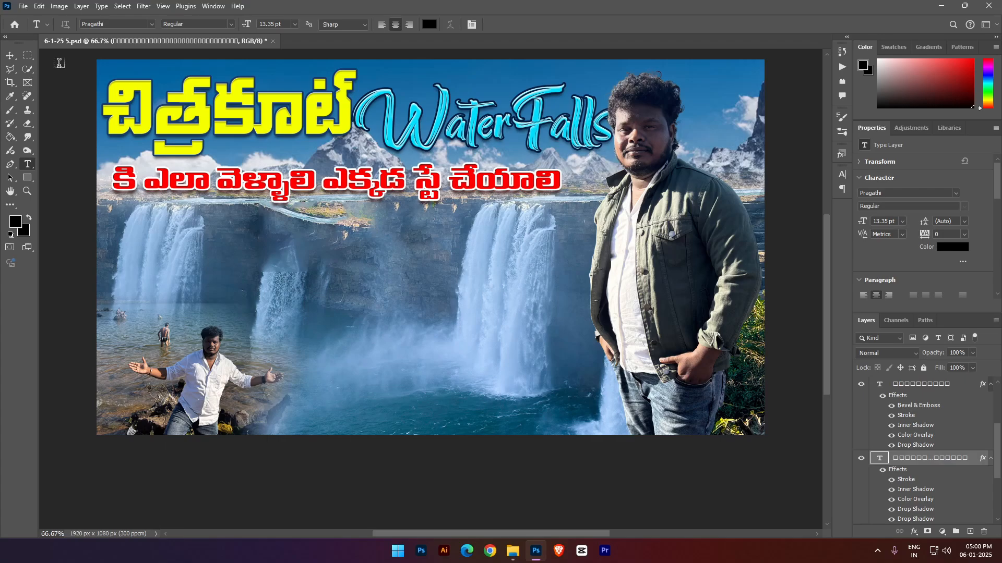
- Enlarge the red Telugu subtitle to 111.31% and align it with the yellow title's left edge, reaching up to the man
left_click(10, 56)
scroll(407, 238, "up", 2)
right_click(401, 228)
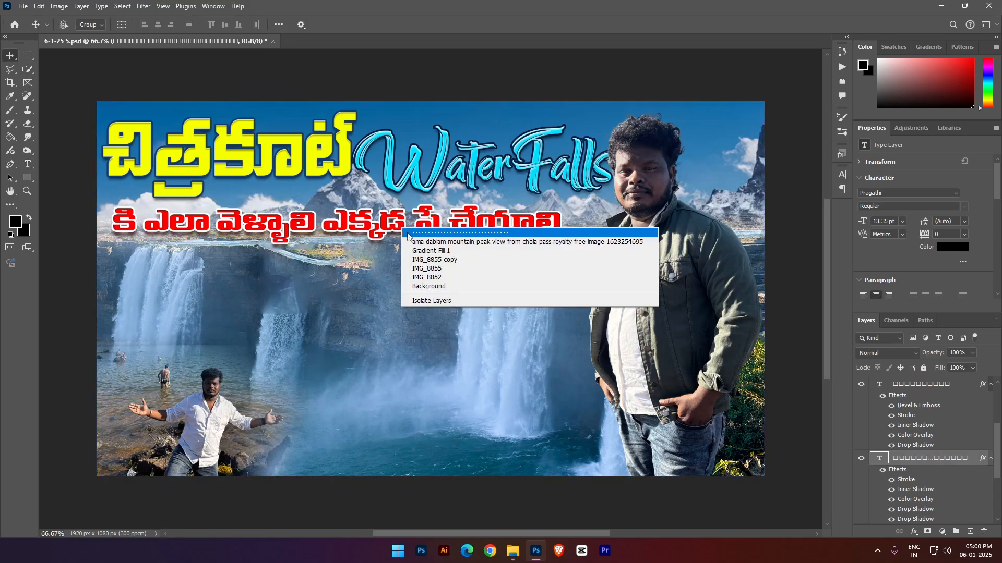
mouse_move(406, 227)
left_mouse_down()
mouse_move(416, 325)
mouse_move(395, 232)
mouse_move(410, 234)
left_mouse_up()
key("ctrl+t")
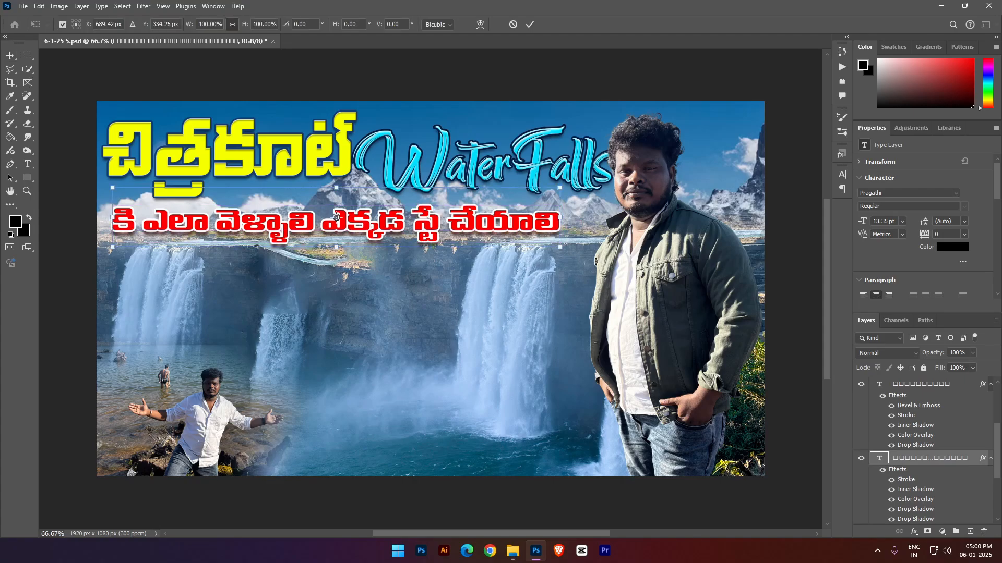
left_click_drag(557, 216, 604, 215)
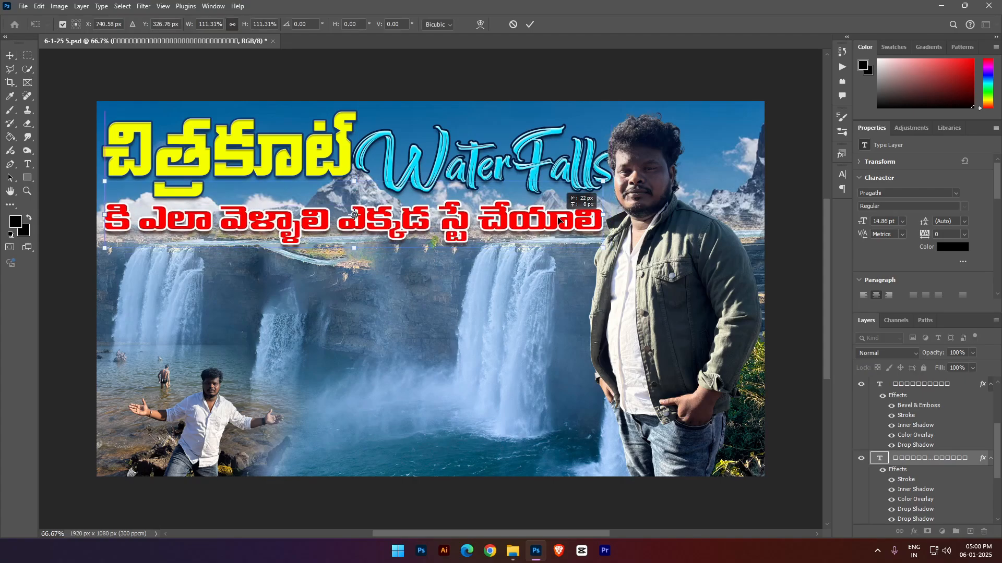
key("Return")
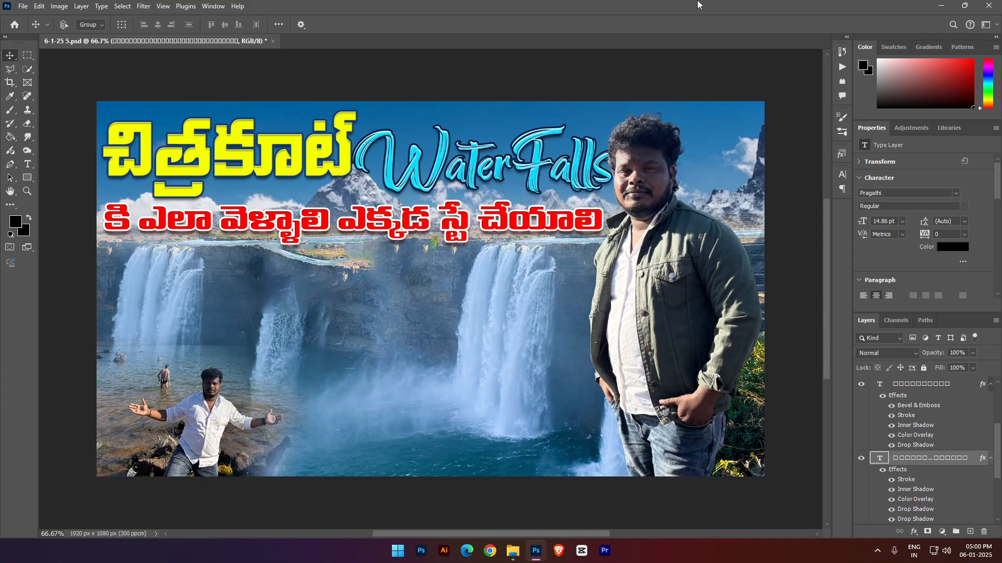
- Add the text "Low budget" over the middle of the waterfall scene, directly above the WaterFalls layer
right_click(430, 171)
left_click(432, 173)
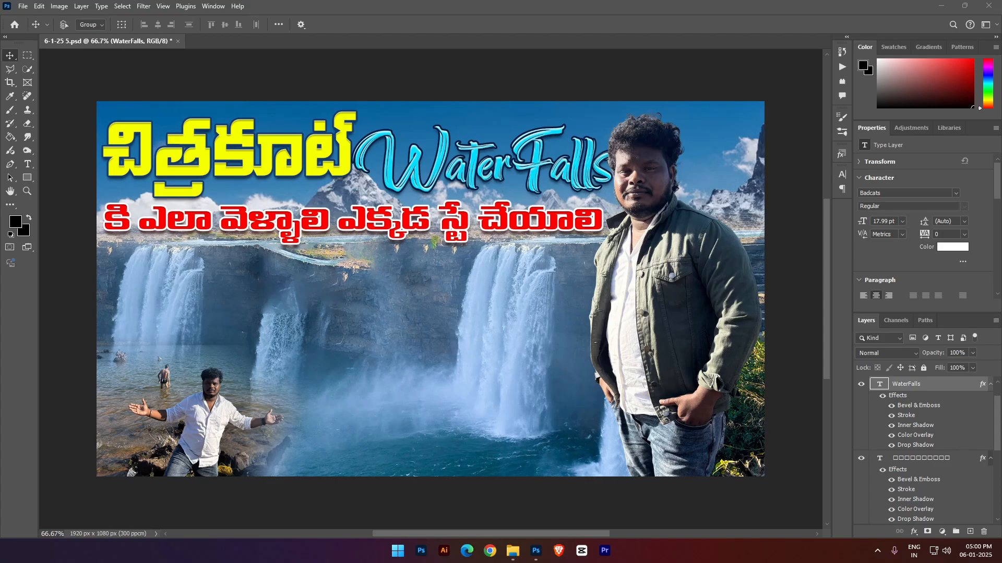
left_click(847, 361)
key("t")
left_click(332, 357)
key("ctrl+v")
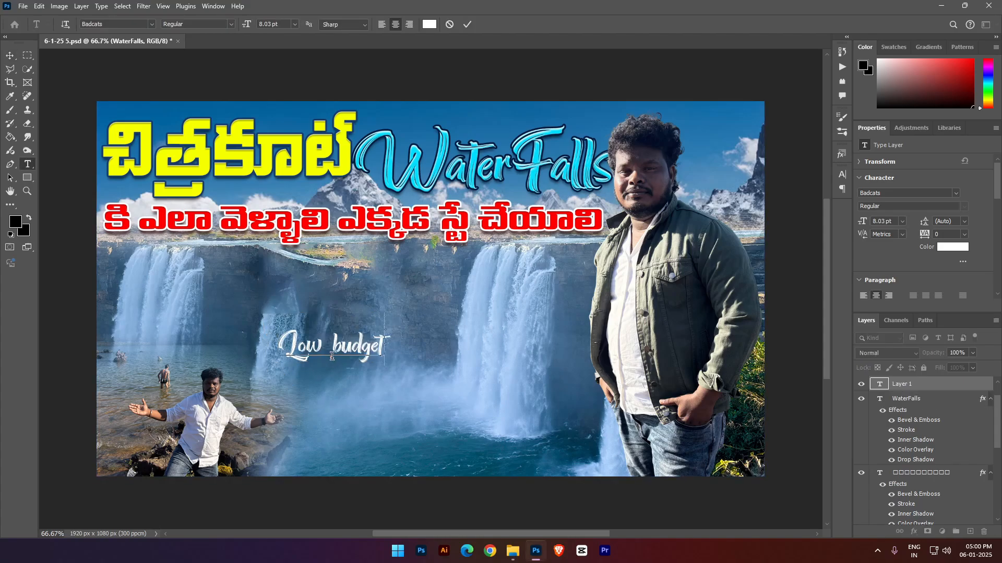
- Set the font of the whole "Low budget" text to Phantom Storm Expanded
left_click_drag(332, 357, 413, 386)
key("ctrl+a")
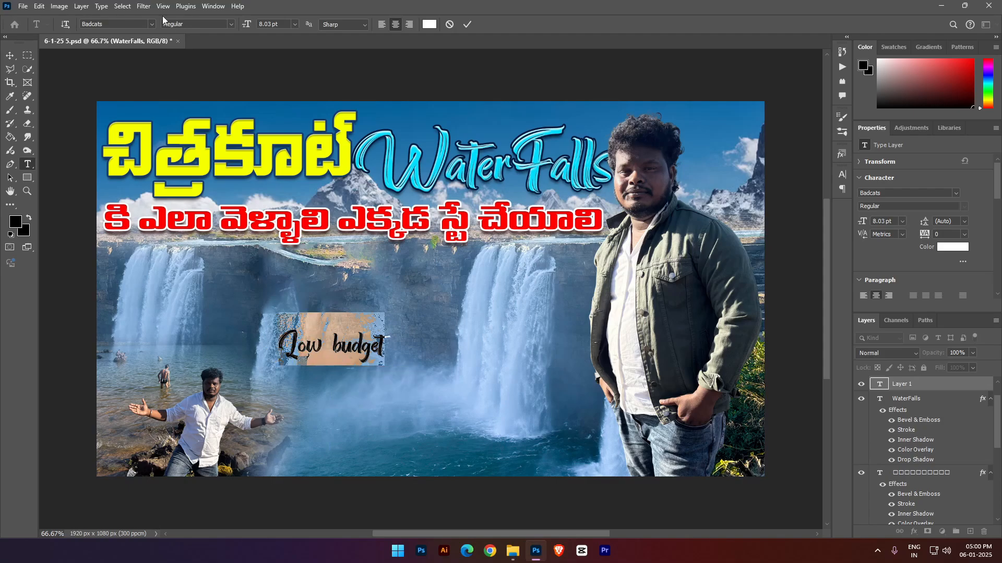
left_click(152, 24)
left_click(225, 172)
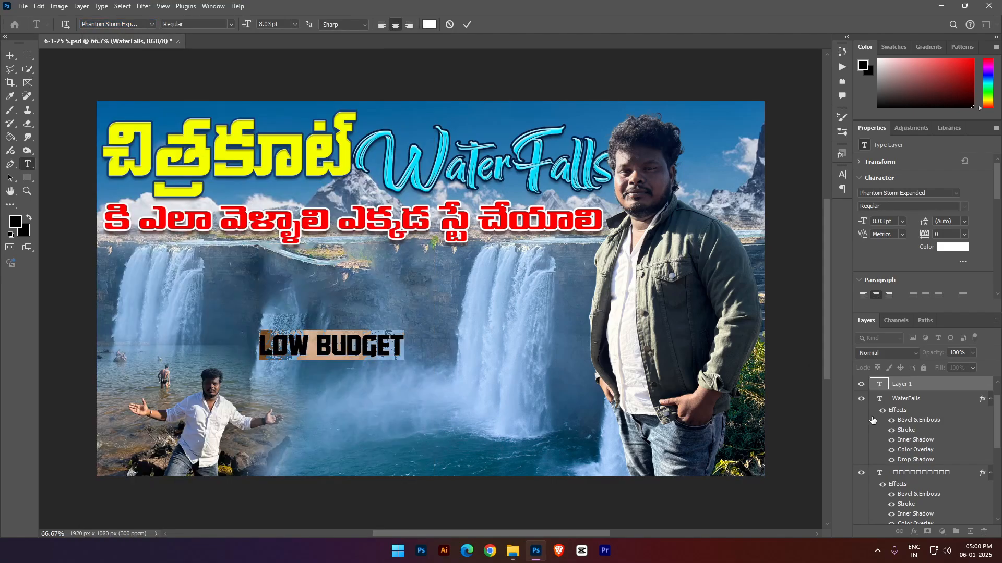
- Place the "Low budget" text at the bottom edge beside the small man and bring its layer to the top
left_click(915, 384)
key("ctrl+t")
left_click_drag(377, 348, 345, 464)
key("Return")
mouse_move(907, 388)
left_mouse_down()
mouse_move(907, 272)
mouse_move(910, 380)
left_mouse_up()
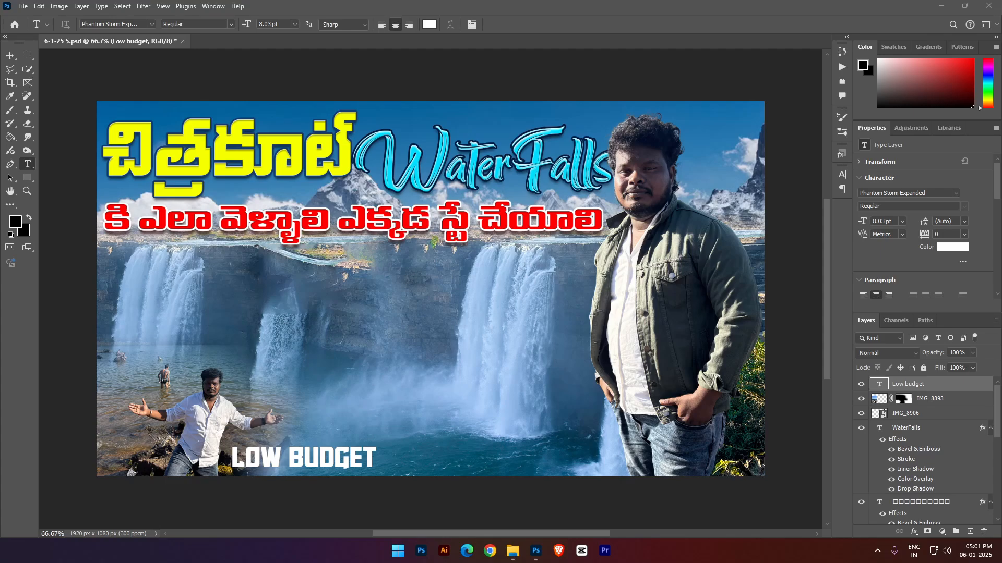
- Add a new text reading "తెలుగు లో" over the middle of the waterfall scene
left_click(346, 337)
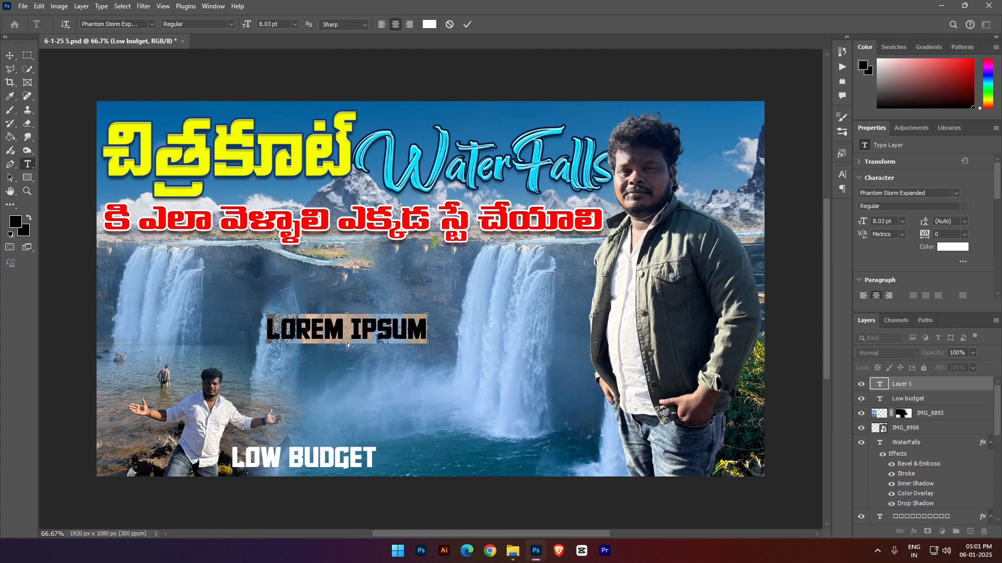
key("BackSpace")
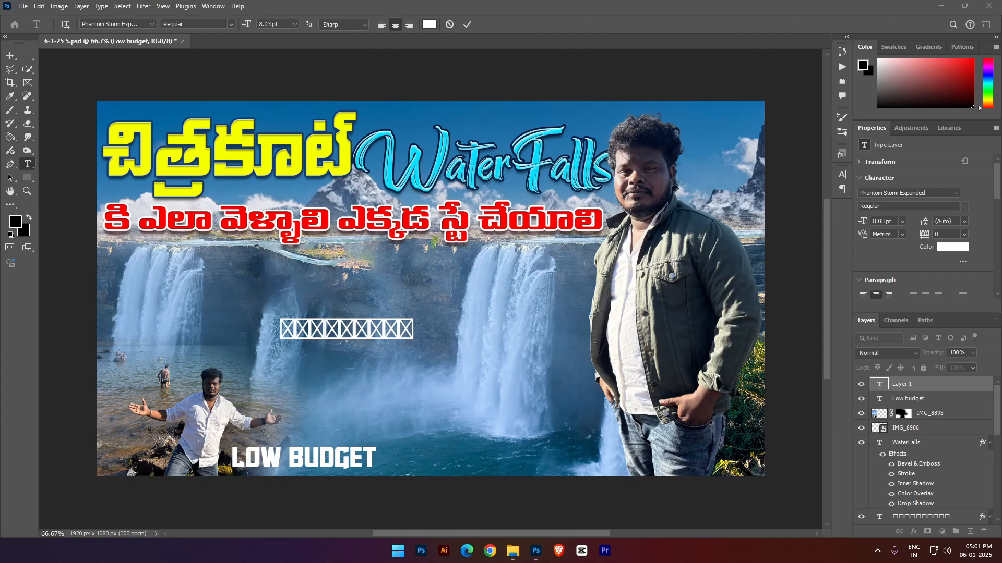
key("ctrl+a")
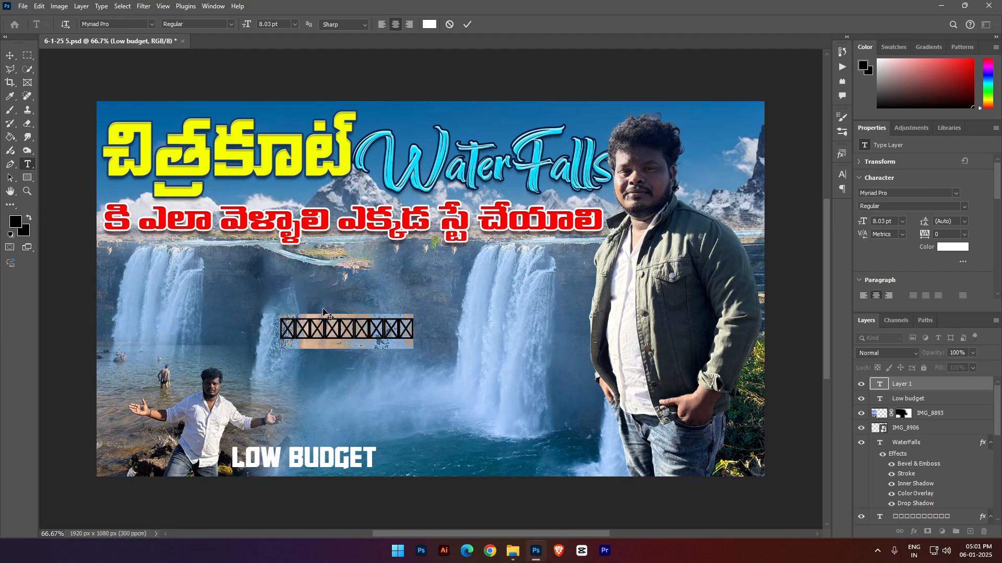
- Set the font of the new Telugu text to PragathiSpecial
left_click(146, 24)
type("ra")
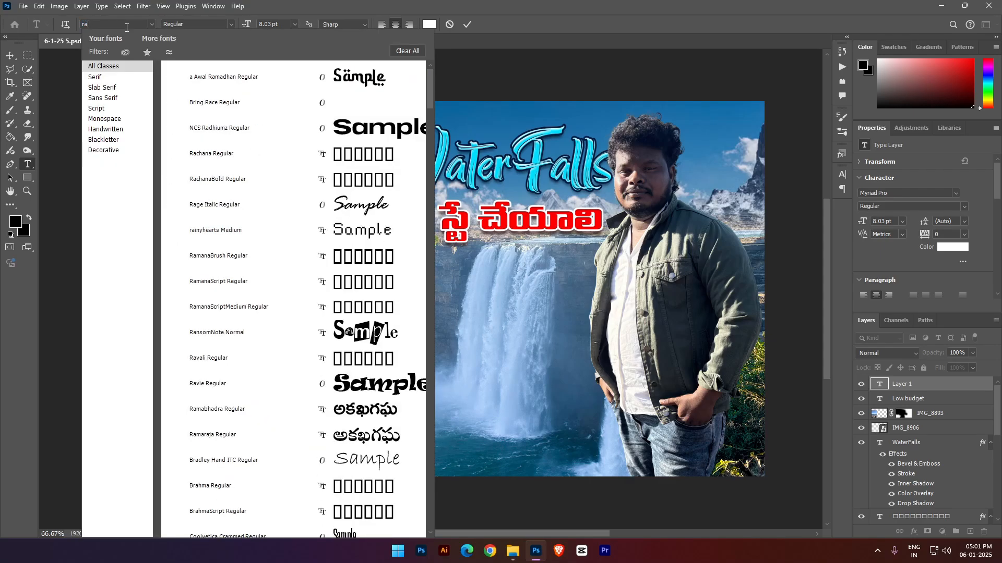
key("BackSpace")
type("pra")
key("BackSpace")
key("BackSpace")
key("BackSpace")
key("BackSpace")
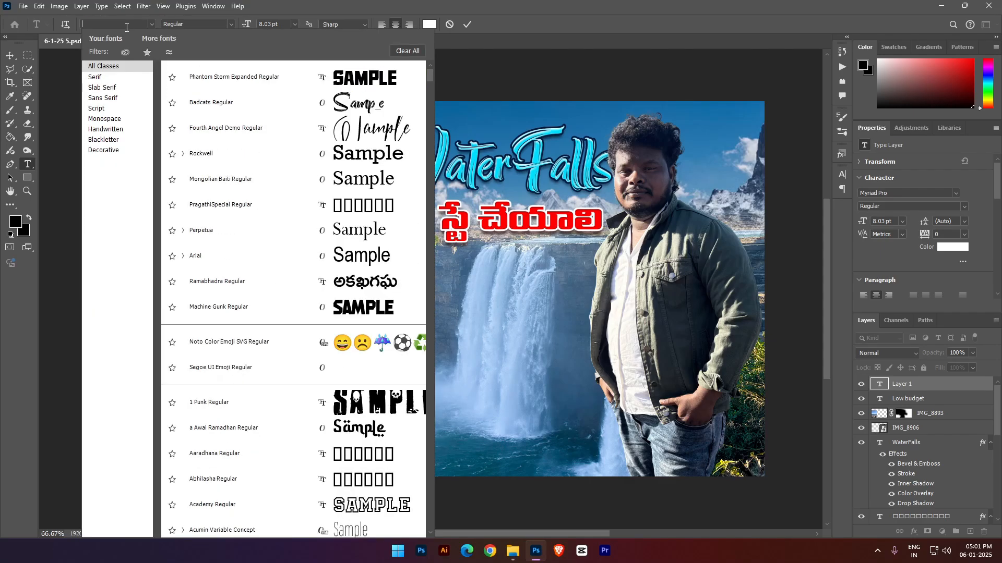
type("pra")
key("Down")
key("Down")
key("Down")
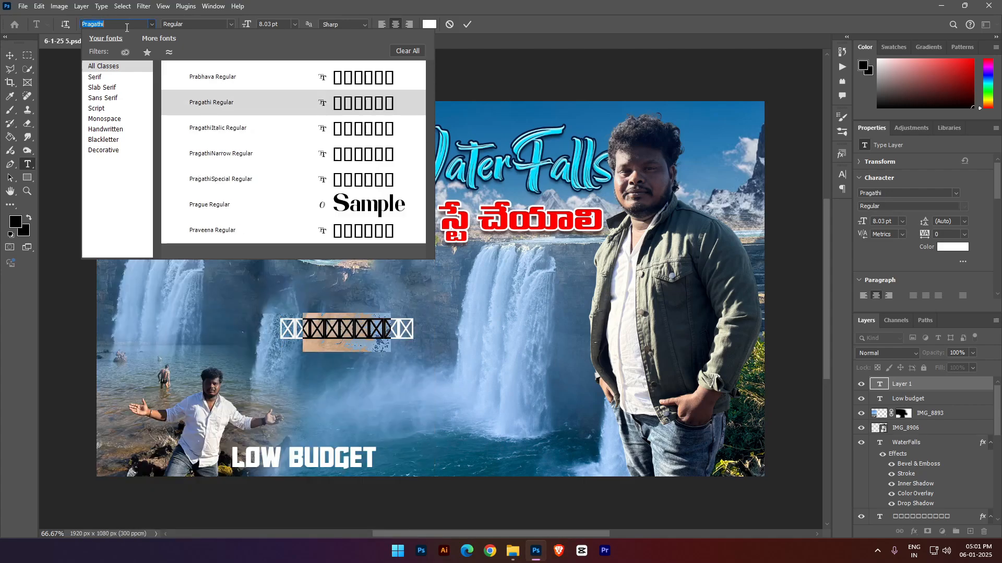
key("Down")
key("Down")
key("Return")
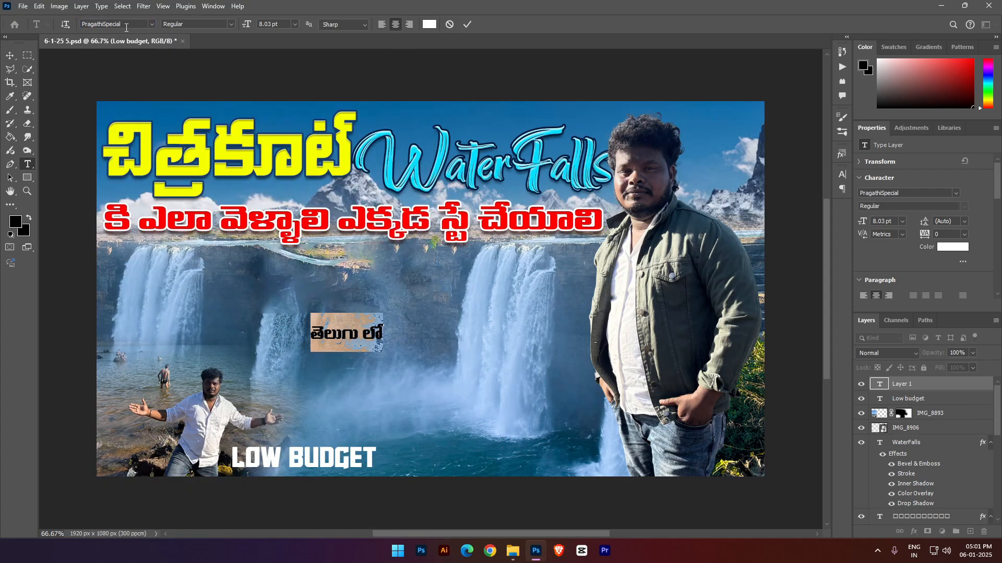
left_click(349, 326)
type("క")
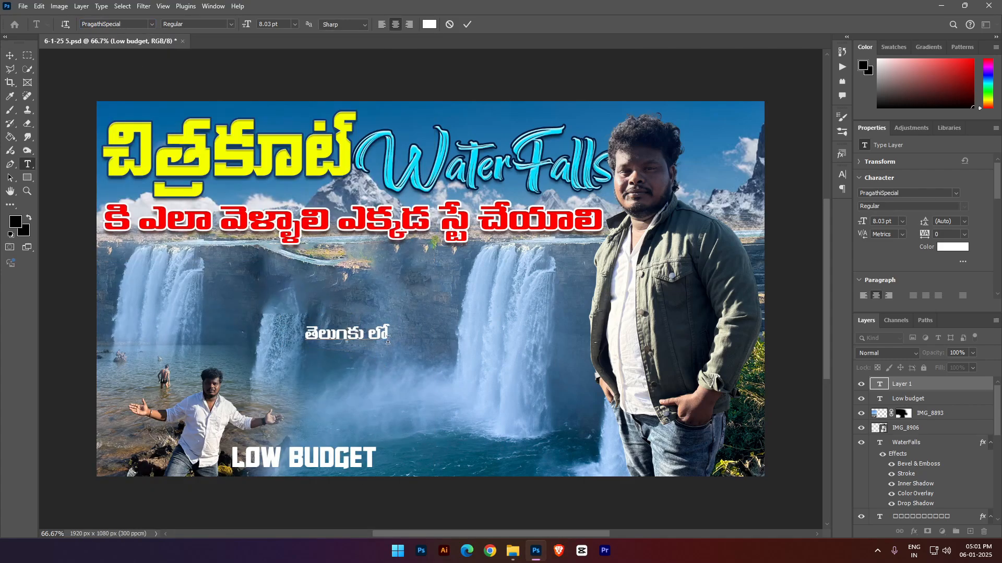
key("Escape")
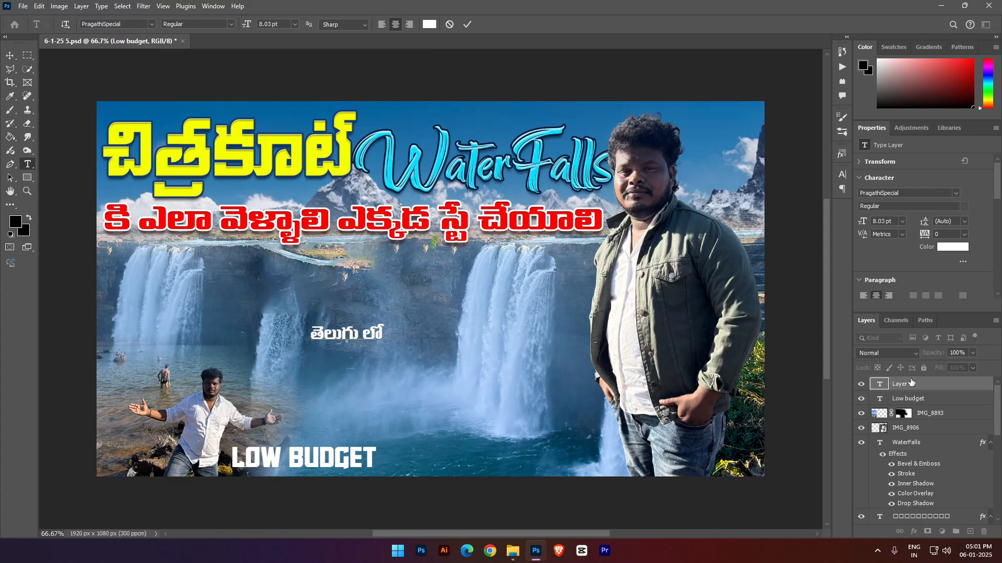
- Enlarge the "తెలుగు లో" text to 312.11% and place it at the bottom between "Low budget" and the large man
key("ctrl+t")
left_click_drag(384, 331, 601, 441)
mouse_move(563, 452)
left_mouse_down()
mouse_move(556, 445)
mouse_move(567, 445)
left_mouse_up()
left_click_drag(597, 447, 611, 447)
left_click_drag(538, 450, 539, 449)
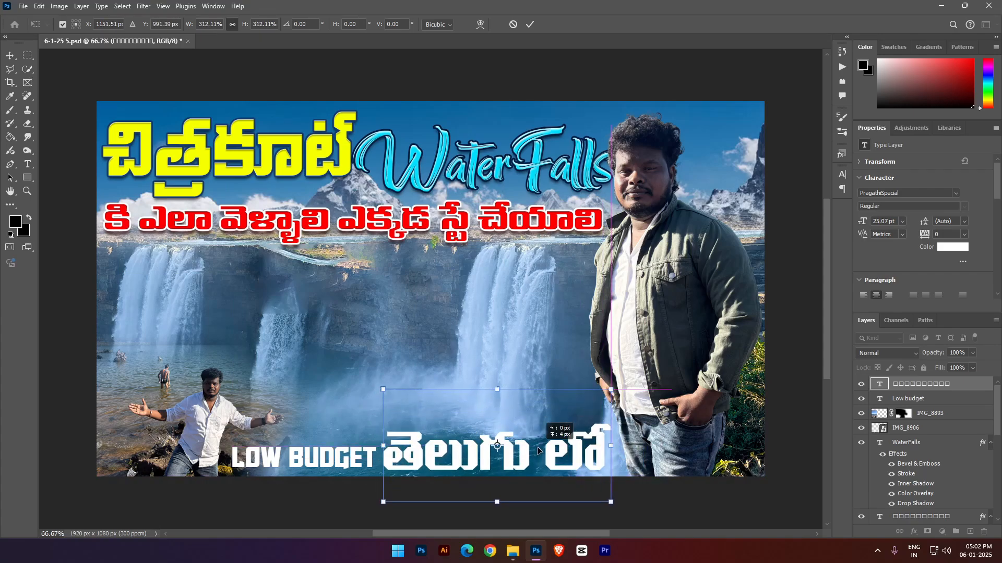
key("Return")
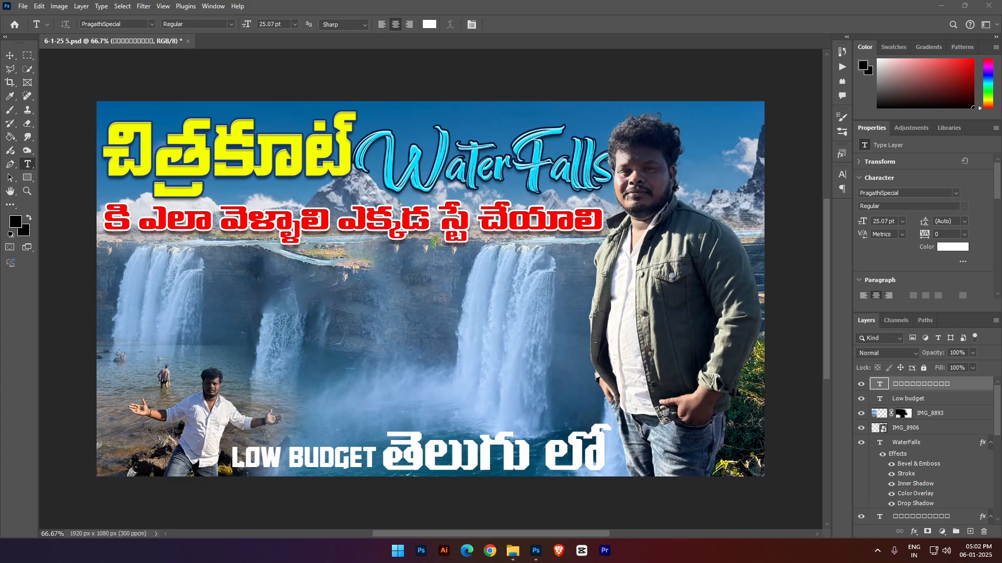
- Add the text "full details" over the waterfall scene in the Phantom Storm Expanded font
left_click(347, 311)
key("ctrl+v")
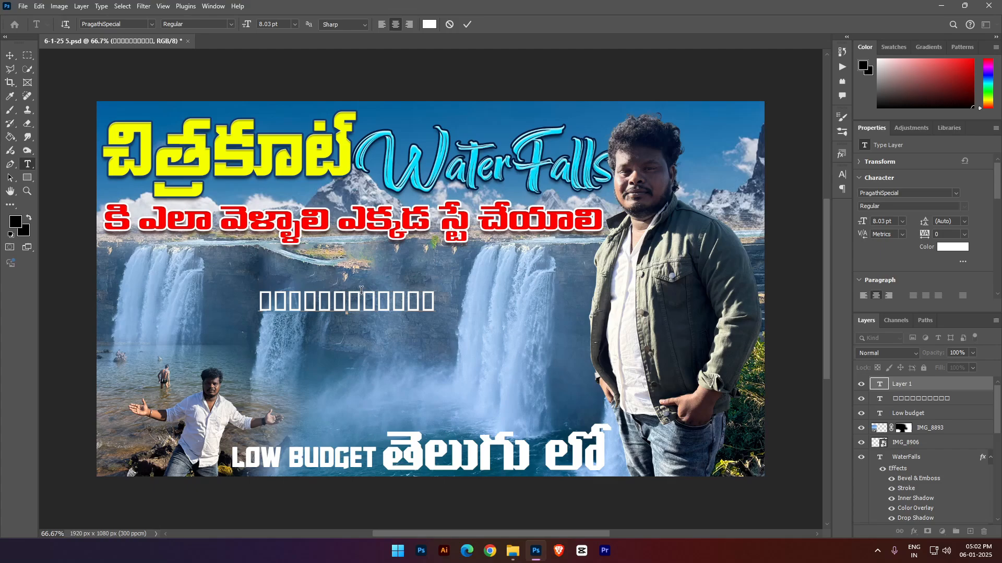
left_click(140, 24)
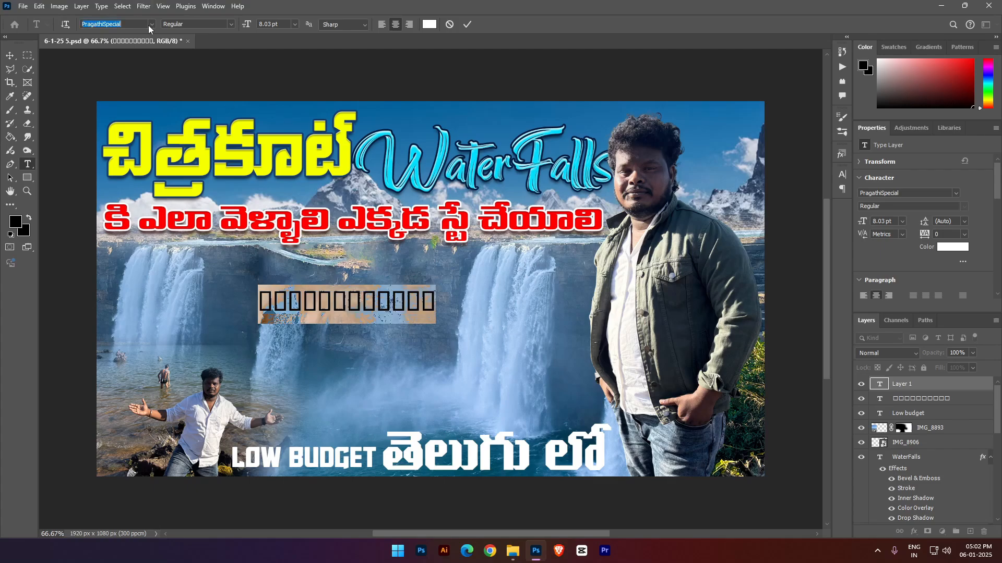
left_click(152, 24)
left_click(234, 77)
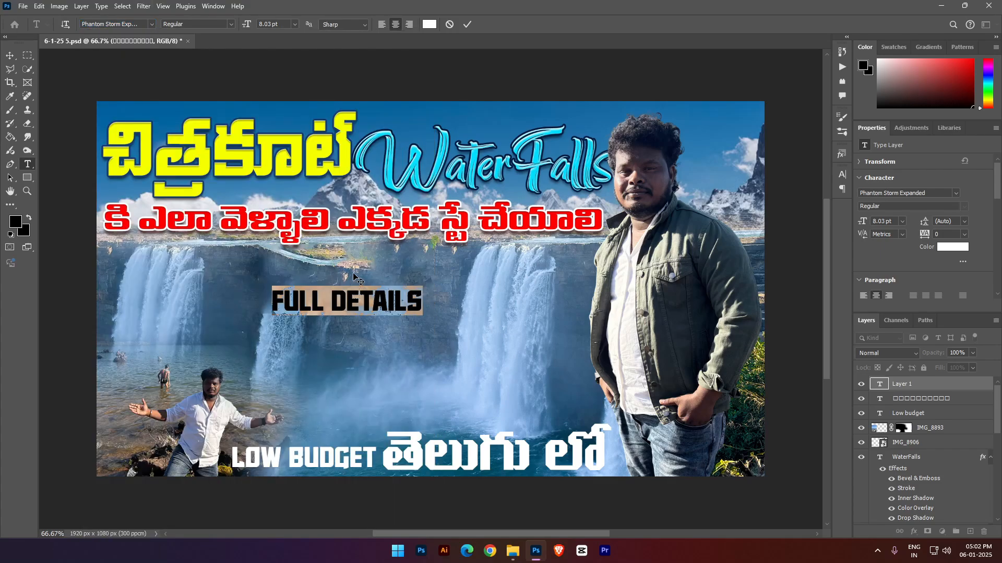
- Shrink the "full details" text to 6.42 pt and place it directly above "Low budget"
left_click_drag(348, 276, 551, 225)
left_click(938, 387)
key("ctrl+t")
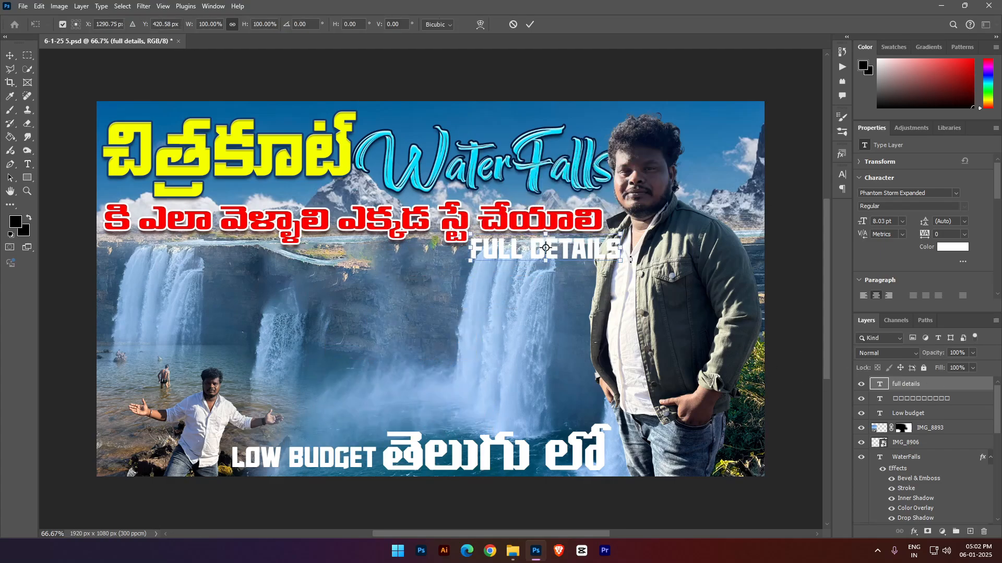
left_click_drag(622, 248, 345, 439)
key("Return")
key("t")
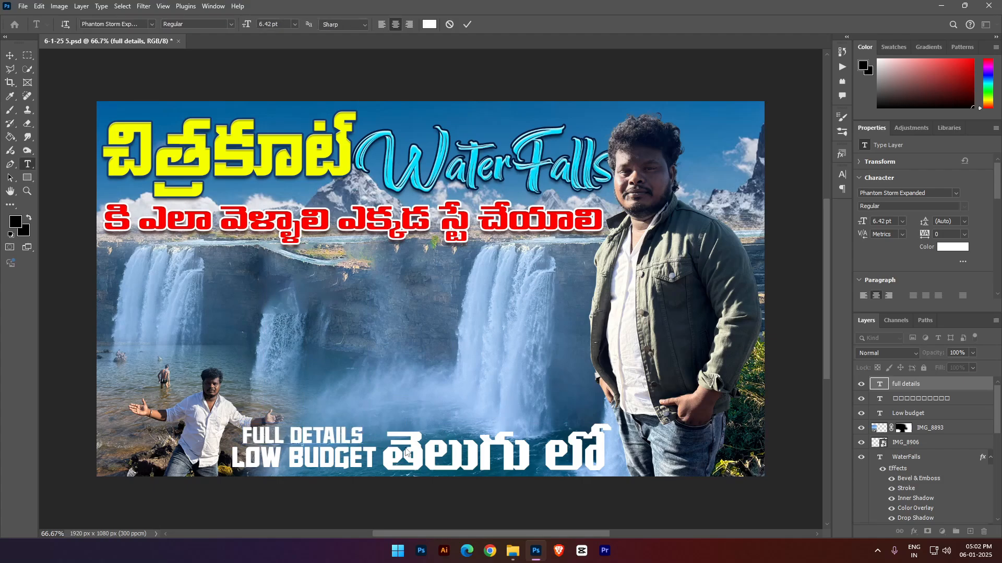
- Open the large man's layer IMG_8906 in the Camera Raw Filter
left_click(10, 55)
scroll(405, 444, "down", 1)
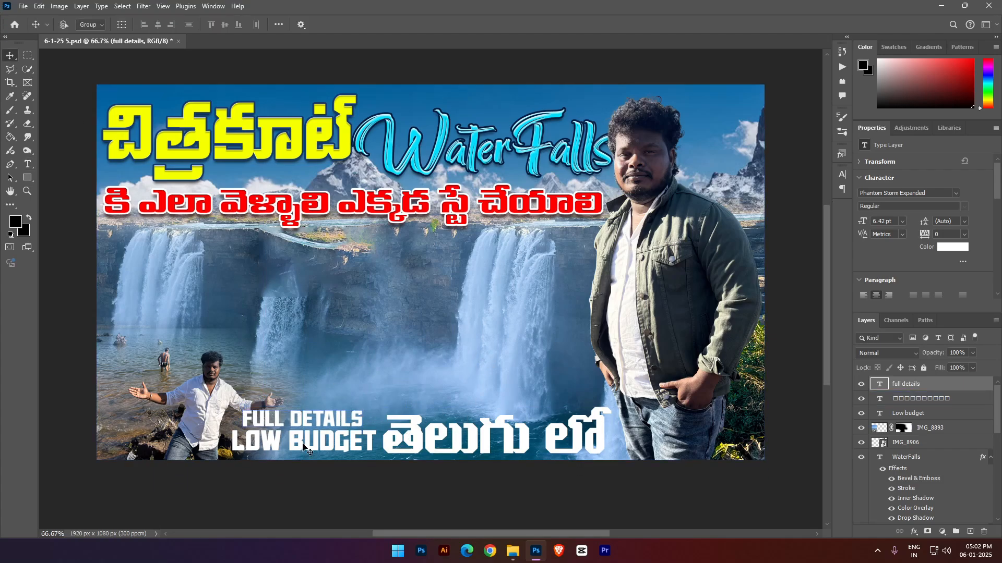
left_click(406, 443)
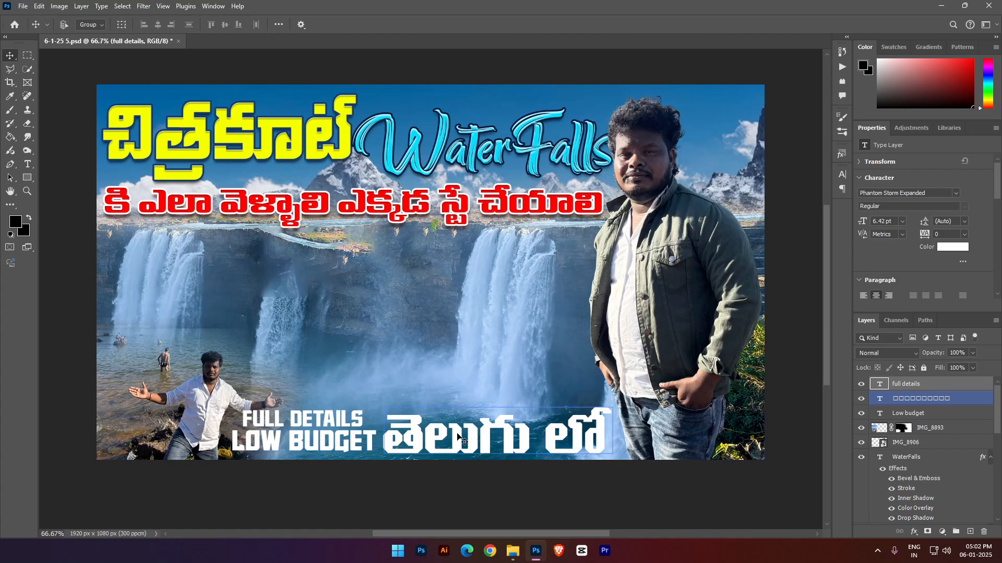
left_click(346, 426)
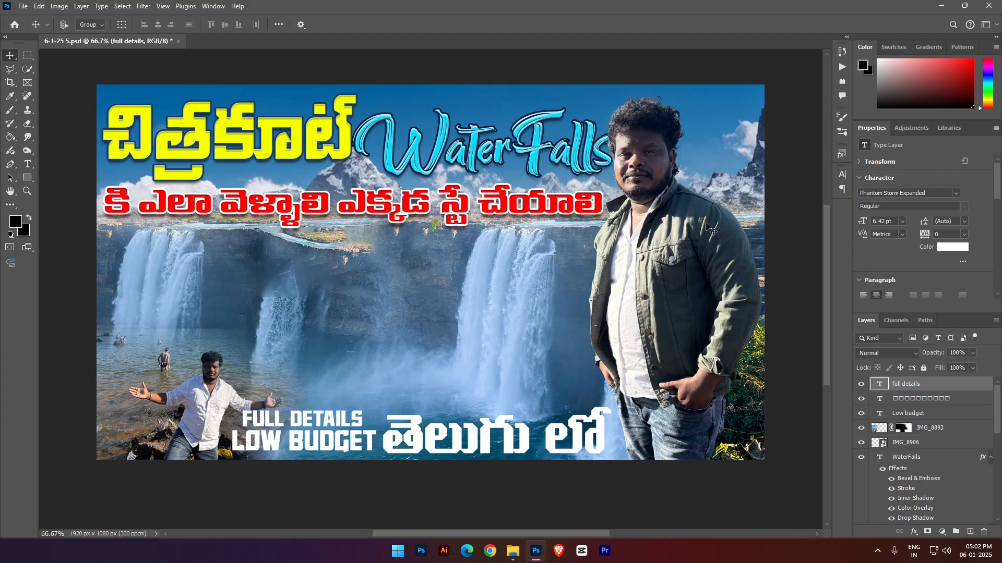
right_click(705, 170)
right_click(647, 226)
left_click(672, 233)
left_click(138, 5)
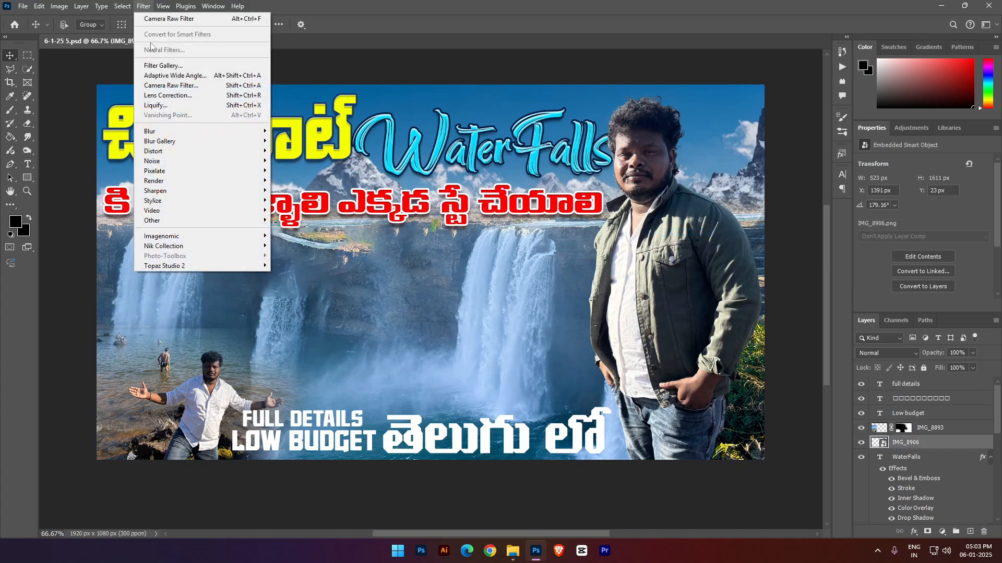
left_click(168, 21)
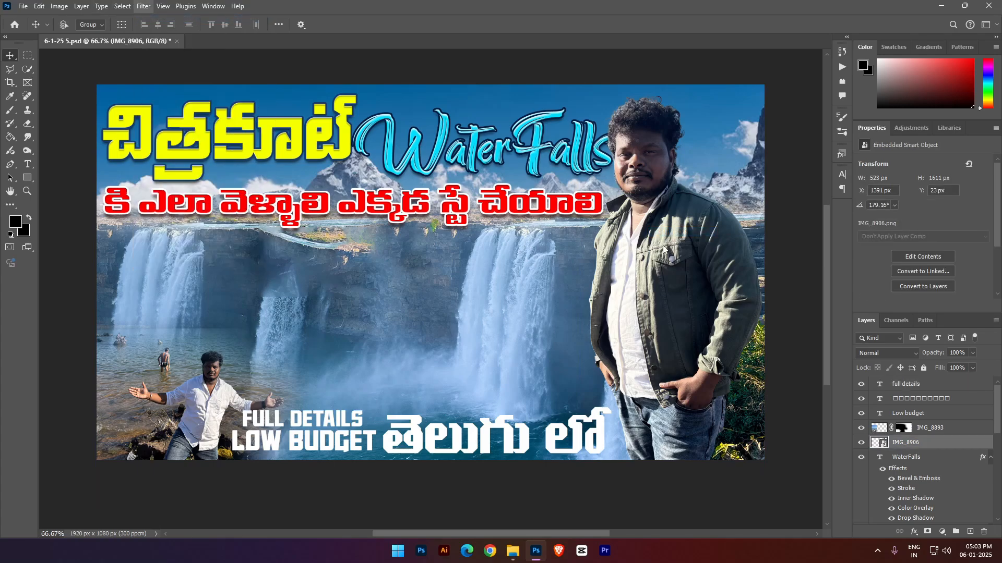
- Apply the Wedding Preset from the user presets to the large man's photo in Camera Raw
scroll(690, 311, "down", 3)
left_click(760, 191)
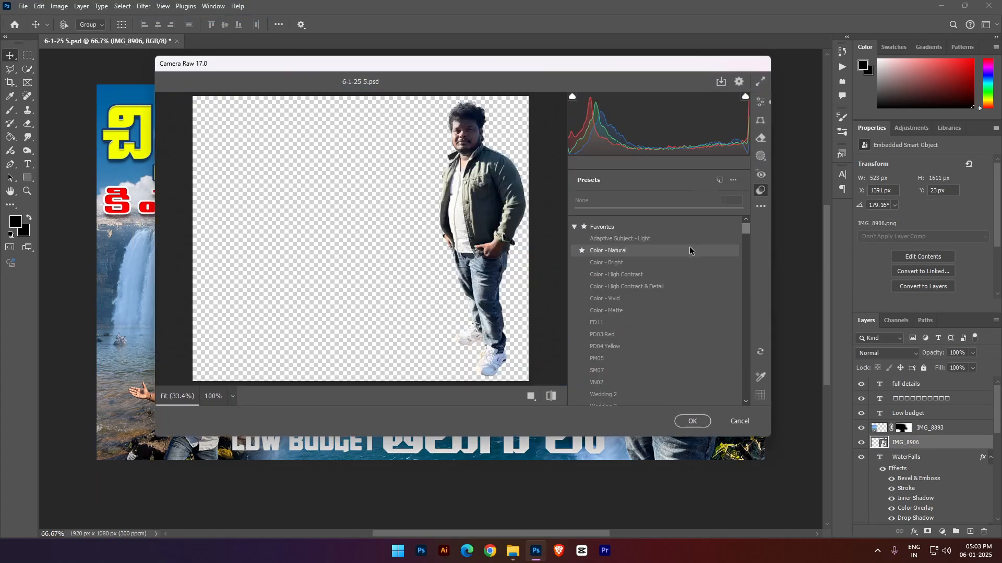
scroll(673, 264, "down", 5)
scroll(609, 283, "up", 4)
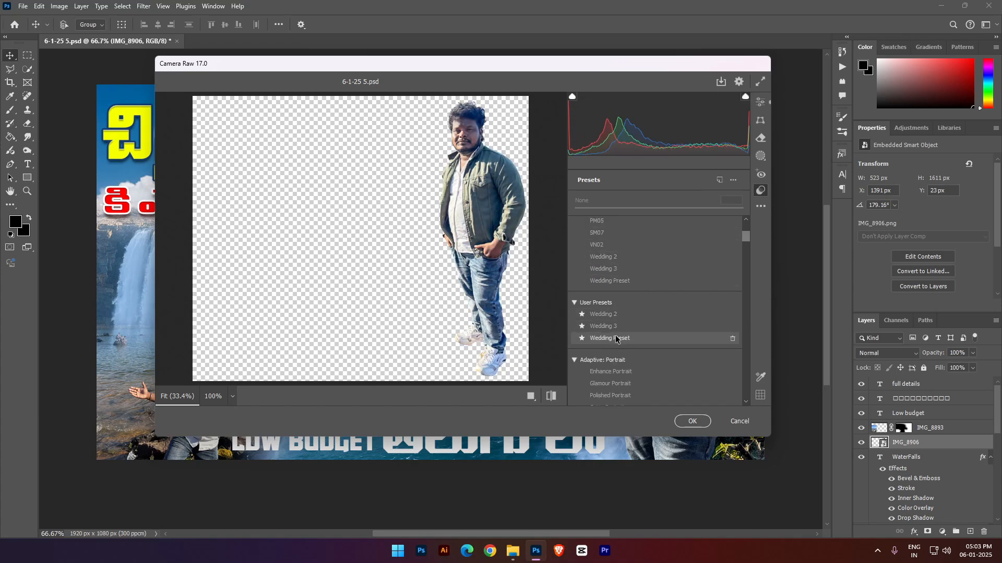
left_click(634, 337)
left_click(681, 419)
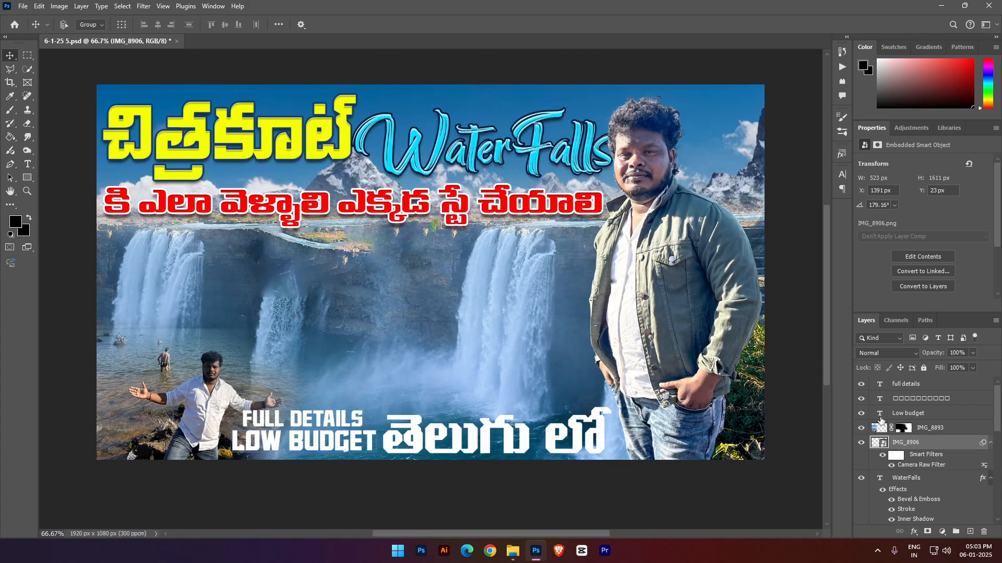
- Enter Quick Mask mode on the large man's layer and set up a Soft Round brush of 150 px
left_click(11, 110)
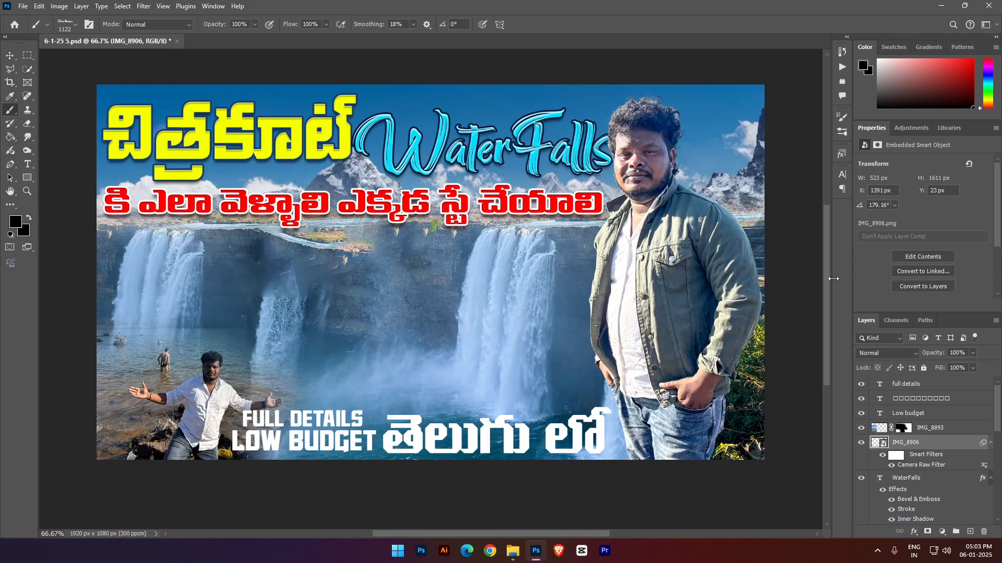
key("q")
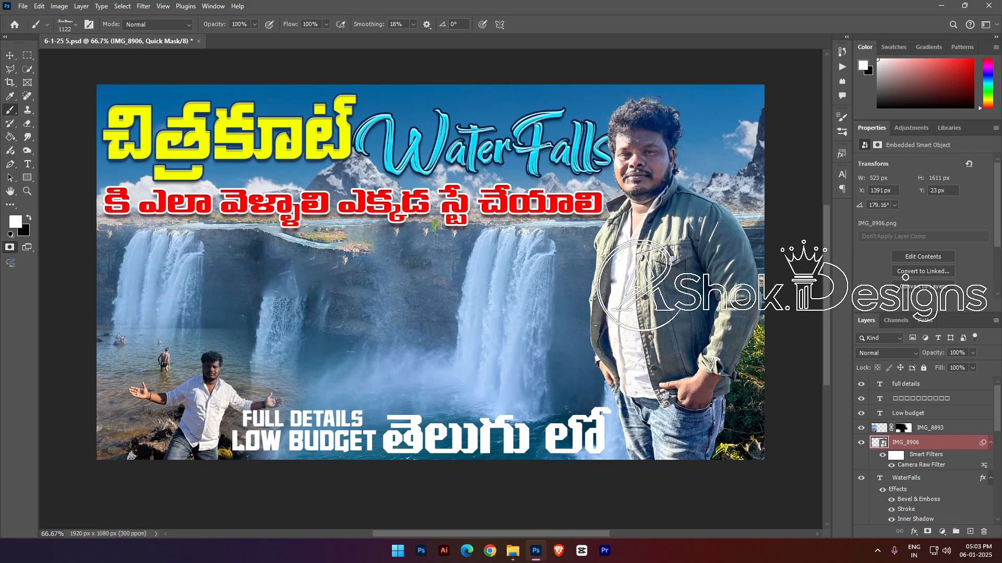
left_click(75, 24)
left_click_drag(311, 253, 306, 140)
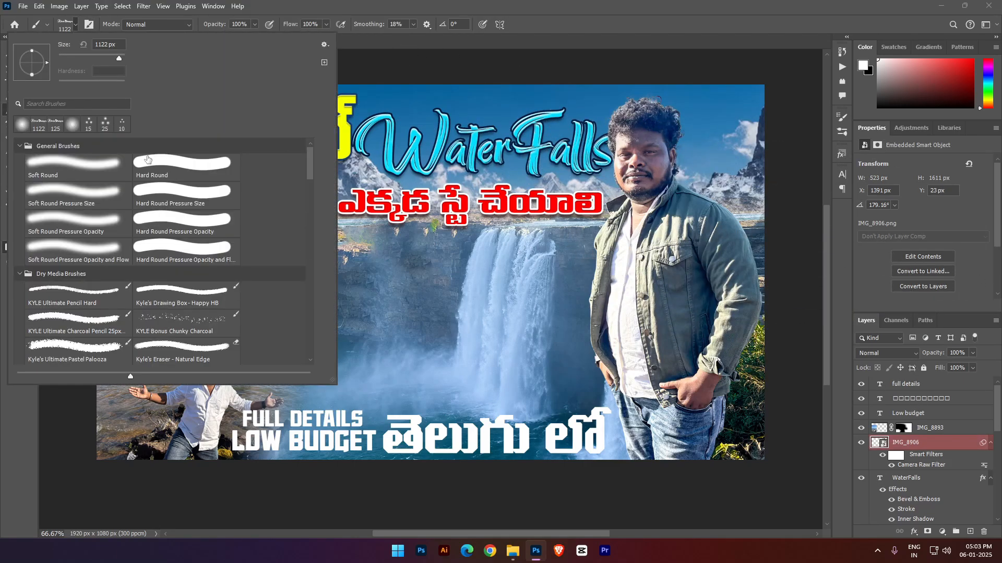
left_click(93, 169)
left_click(603, 37)
key("bracketleft")
key("bracketleft")
key("bracketleft")
key("bracketleft")
key("bracketleft")
key("bracketleft")
key("bracketleft")
key("bracketleft")
key("bracketleft")
key("bracketleft")
key("bracketleft")
key("bracketleft")
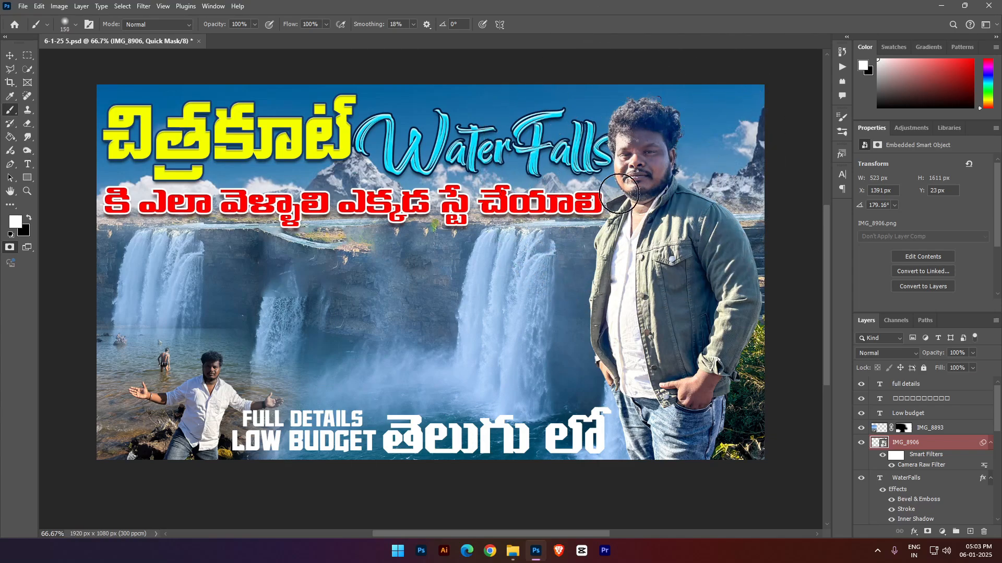
- Paint the quick mask in black over the large man's face, neck and both hands
key("x")
mouse_move(600, 206)
left_mouse_down()
mouse_move(641, 144)
mouse_move(629, 231)
mouse_move(638, 160)
mouse_move(624, 150)
mouse_move(649, 165)
left_mouse_up()
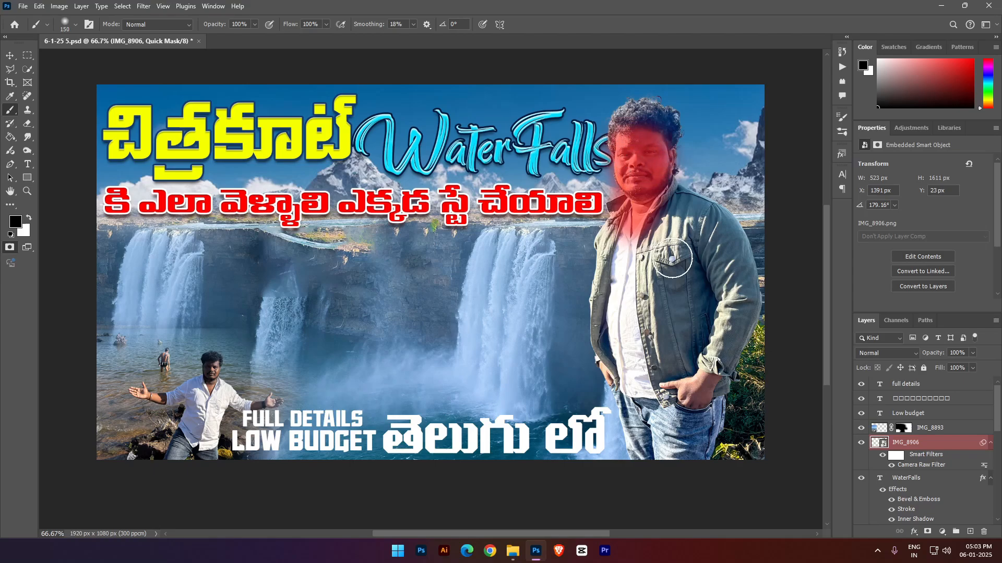
scroll(696, 313, "down", 1)
left_click_drag(705, 346, 688, 356)
left_click(606, 339)
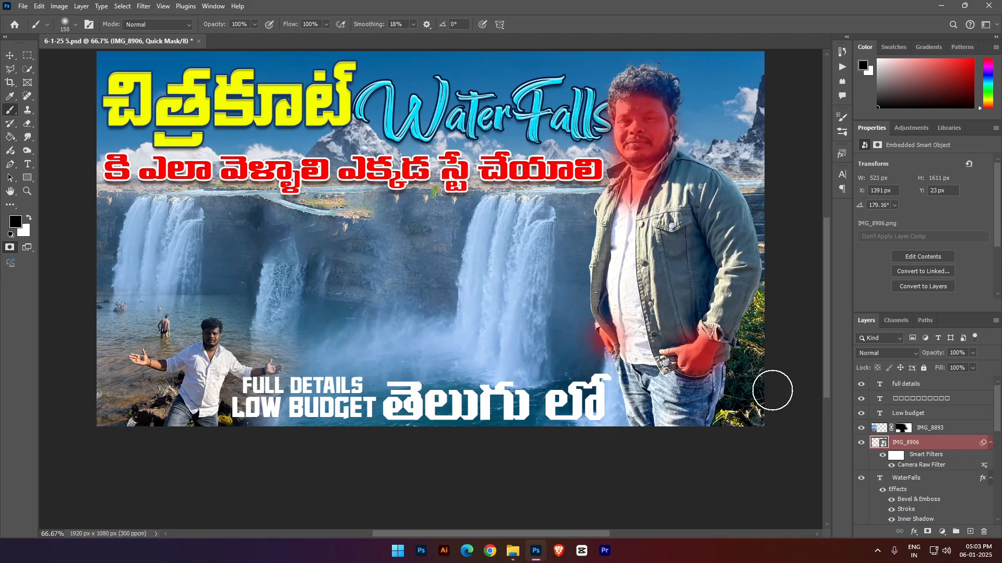
- Turn the quick mask into a selection and brighten the large man's skin with a Levels adjustment: midtones 1.19, highlights 229
key("q")
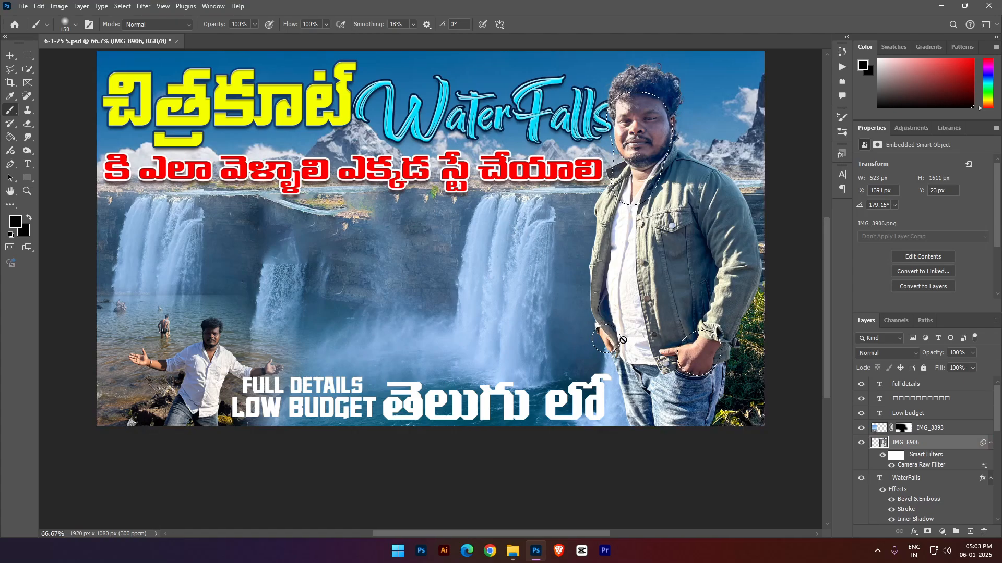
left_click(942, 531)
left_click(935, 388)
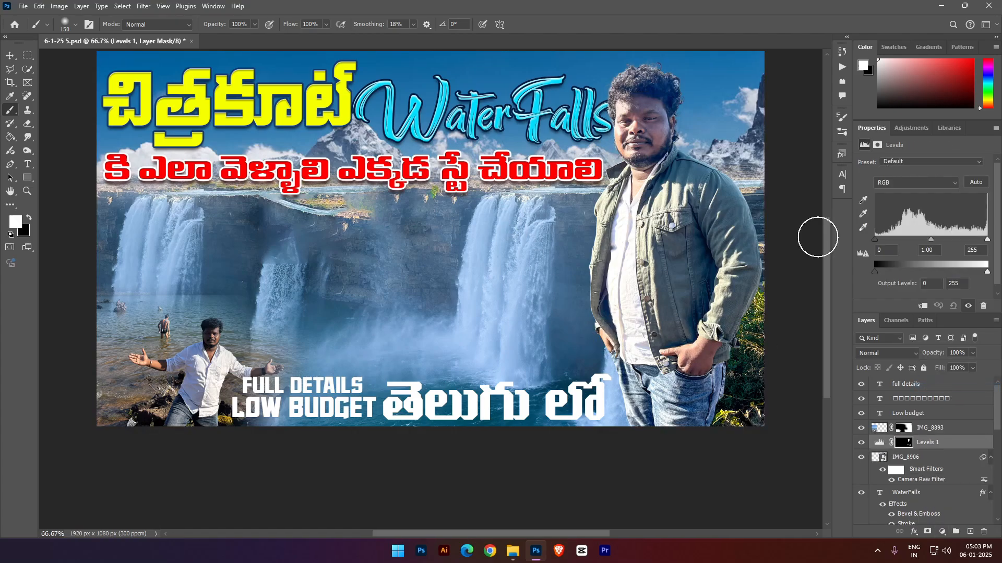
left_click_drag(931, 238, 922, 238)
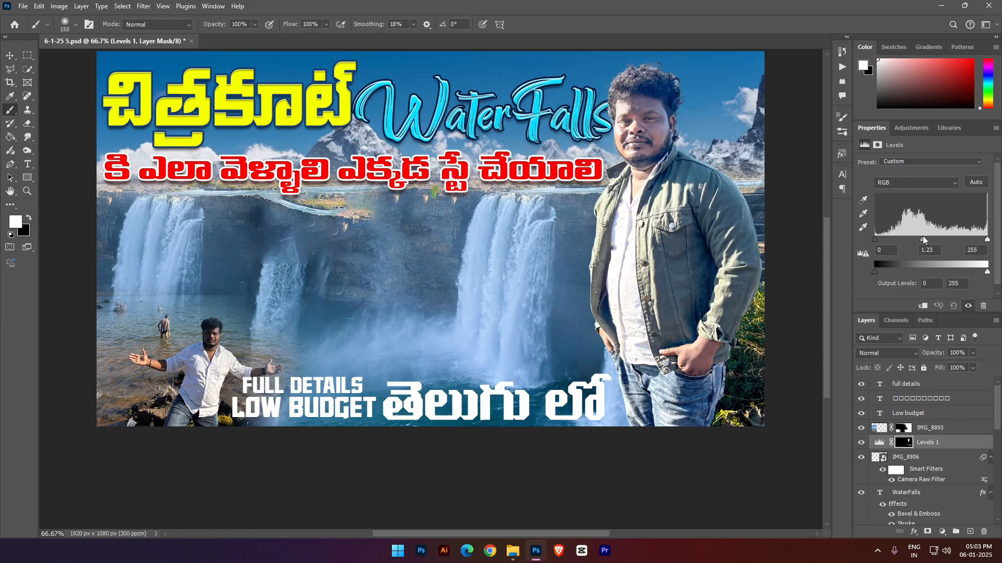
mouse_move(987, 240)
left_mouse_down()
mouse_move(950, 241)
mouse_move(977, 243)
left_mouse_up()
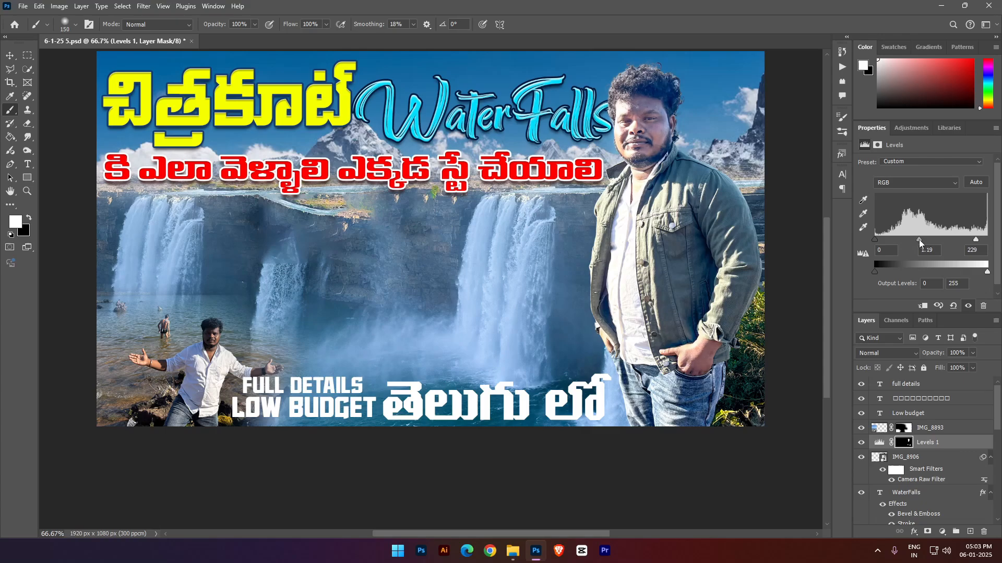
- Select the large man's layer IMG_8906 and shift it slightly right to X 1402 px
key("v")
right_click(719, 279)
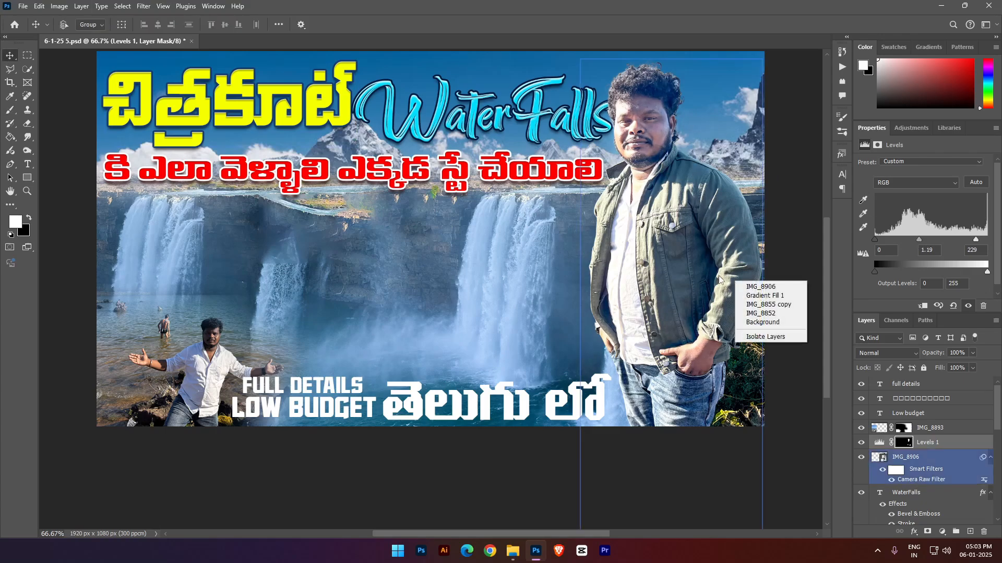
left_click(761, 287)
left_click_drag(726, 281, 729, 281)
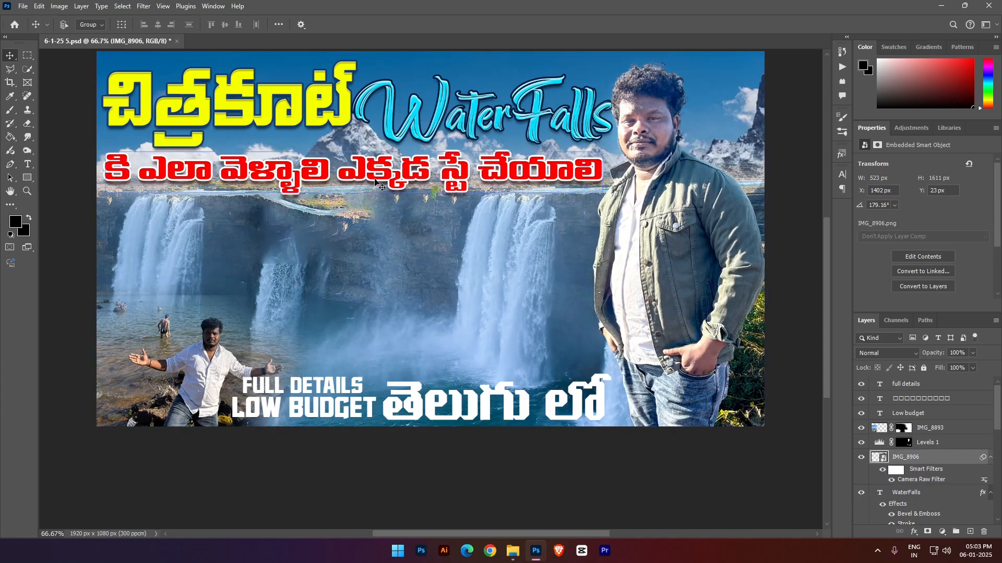
- Colour the "full details" text orange, ff4e00
right_click(309, 385)
left_click(336, 391)
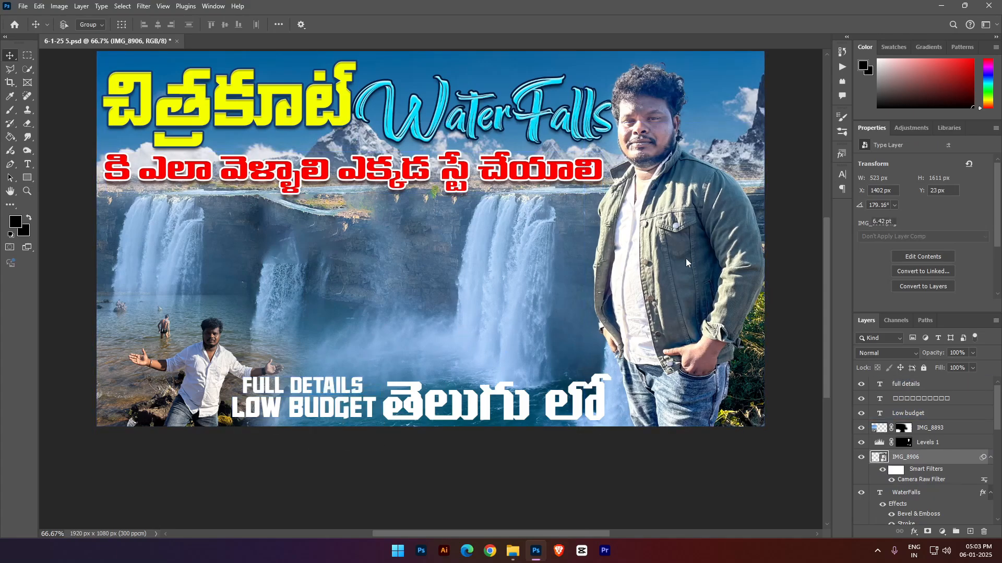
double_click(338, 397)
left_click(15, 222)
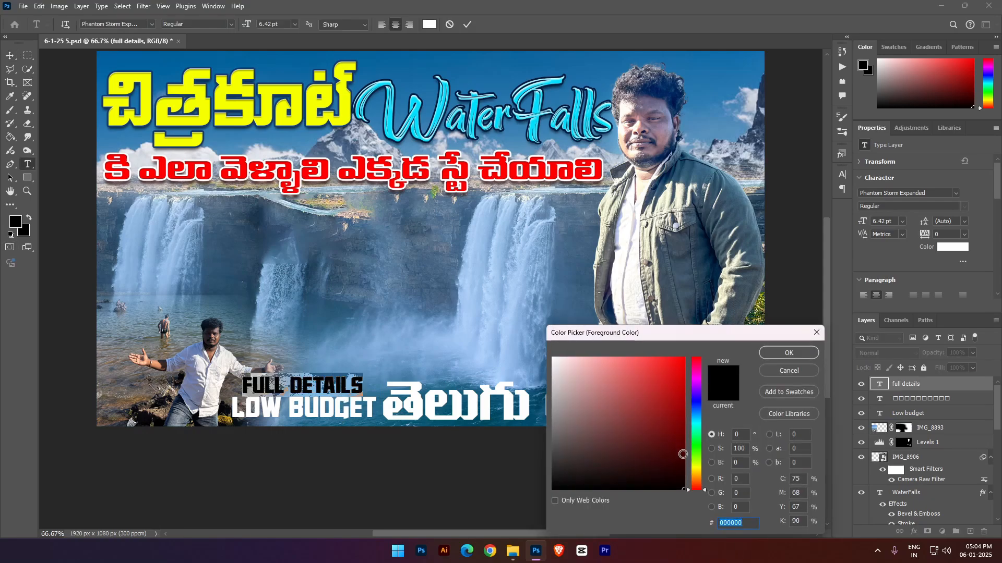
left_click_drag(696, 462, 698, 484)
left_click_drag(675, 376, 734, 332)
left_click(791, 355)
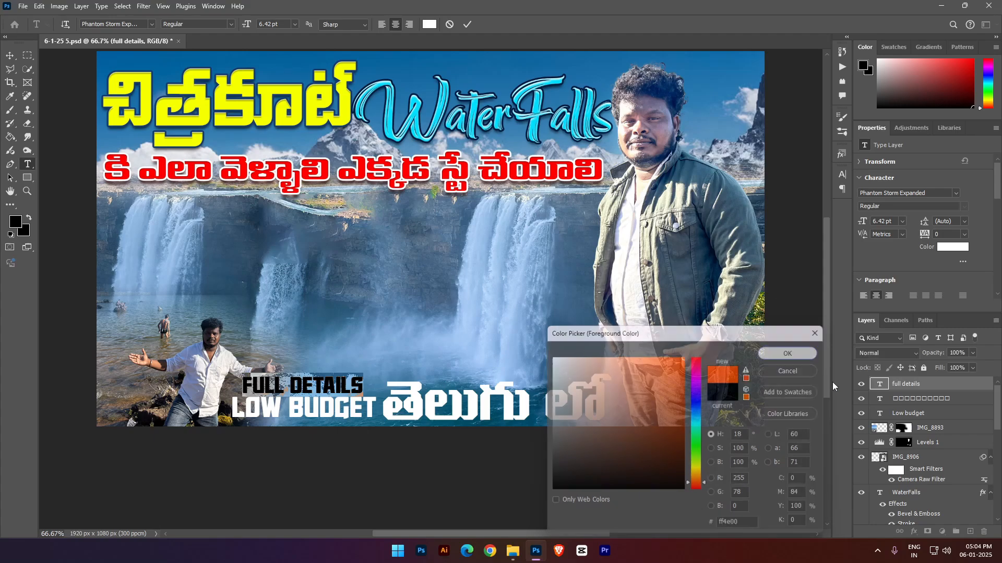
left_click(922, 385)
- Colour the "Low budget" text red, ff0000
double_click(330, 407)
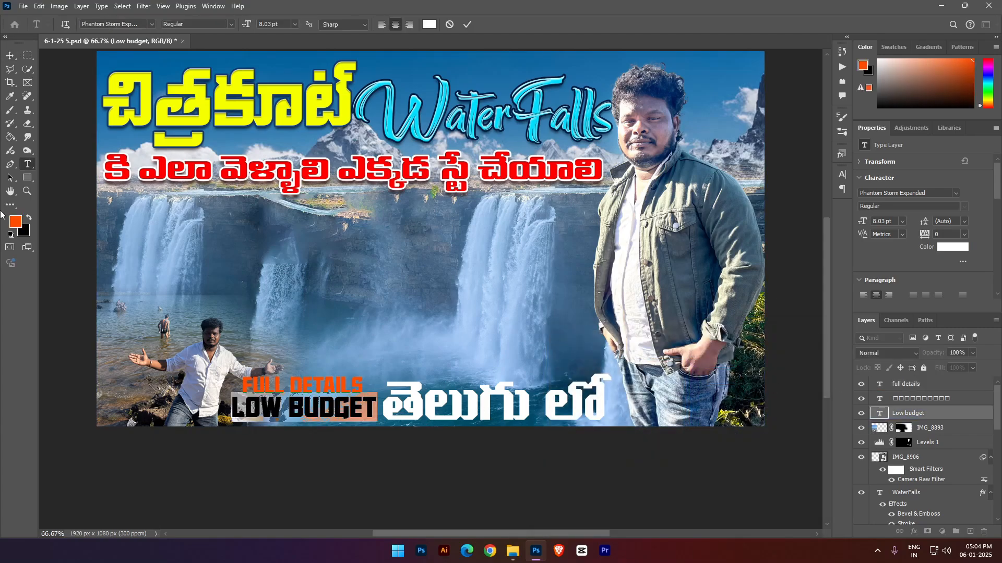
left_click(14, 222)
left_click_drag(697, 365, 702, 332)
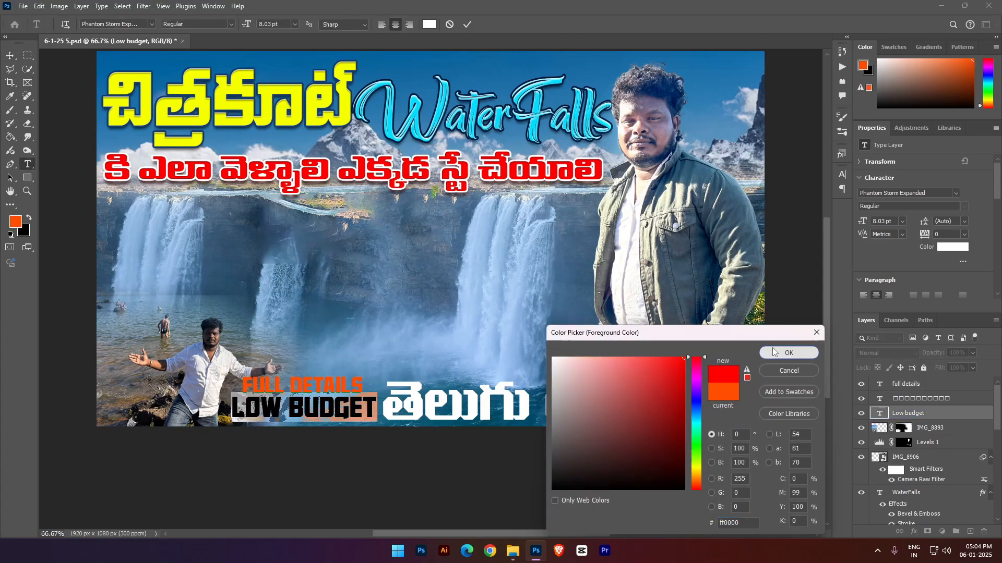
left_click(788, 353)
- Add a drop shadow with 4 px distance and 4 px size to the "full details" text
left_click(952, 390)
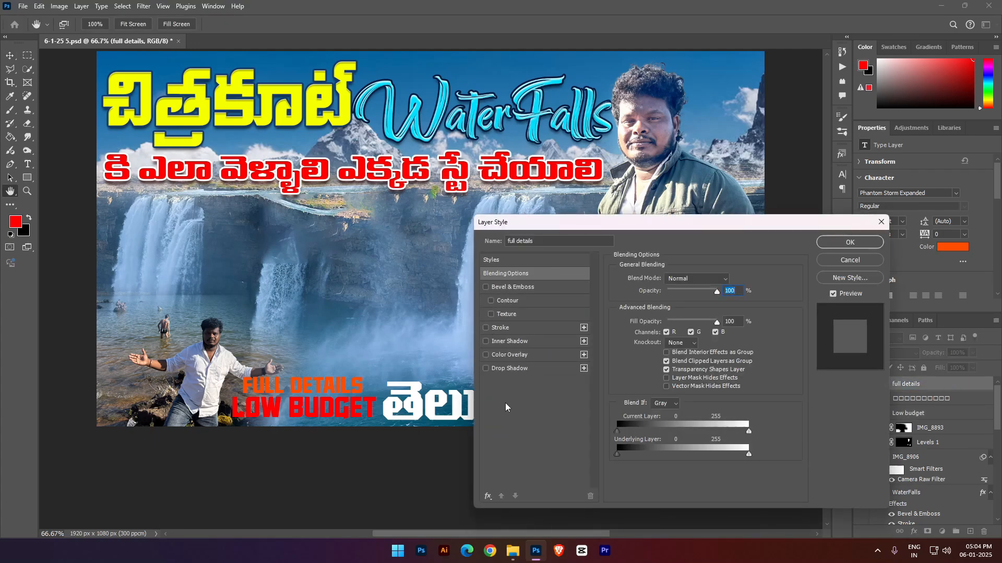
left_click(499, 373)
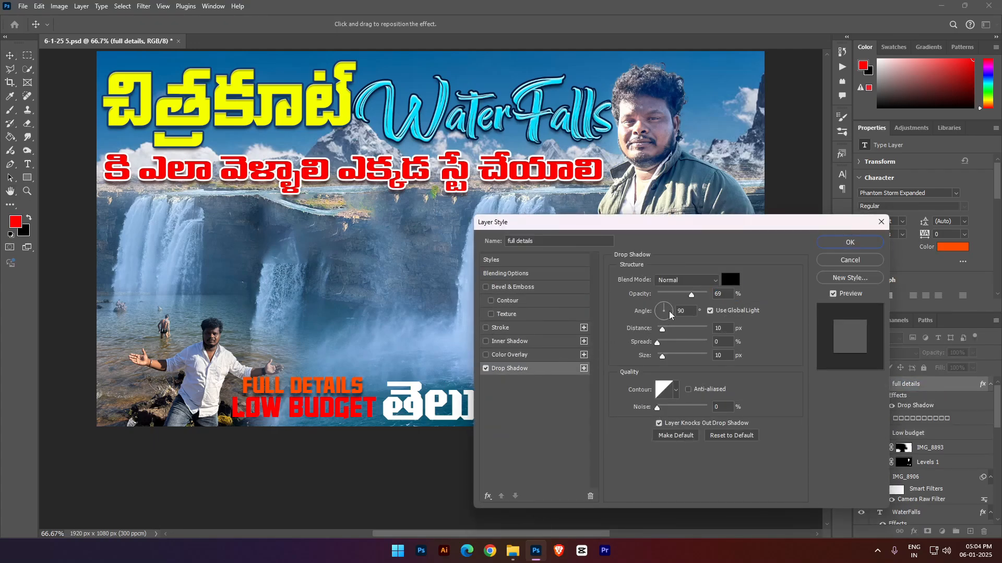
left_click_drag(662, 357, 631, 335)
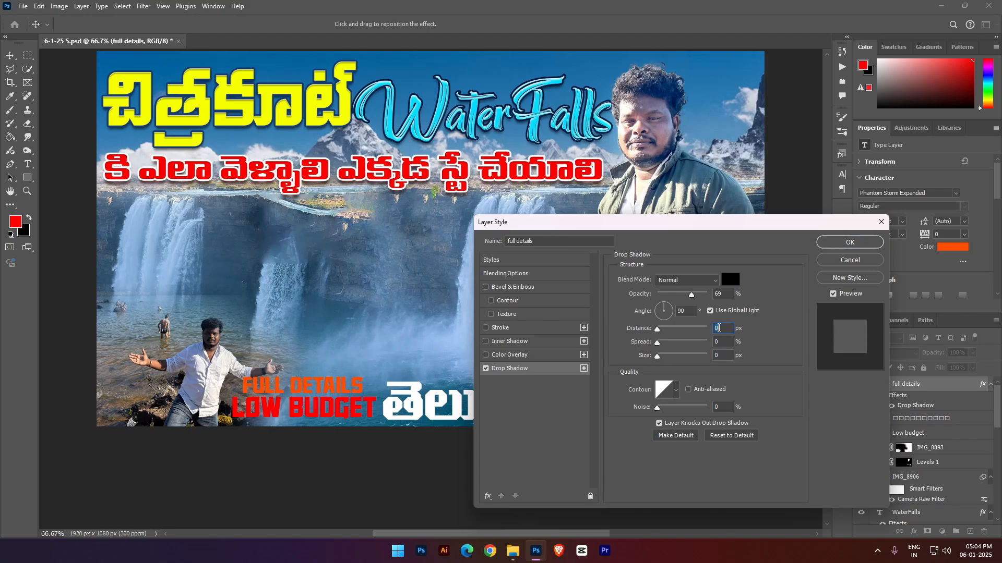
key("Up")
key("Down")
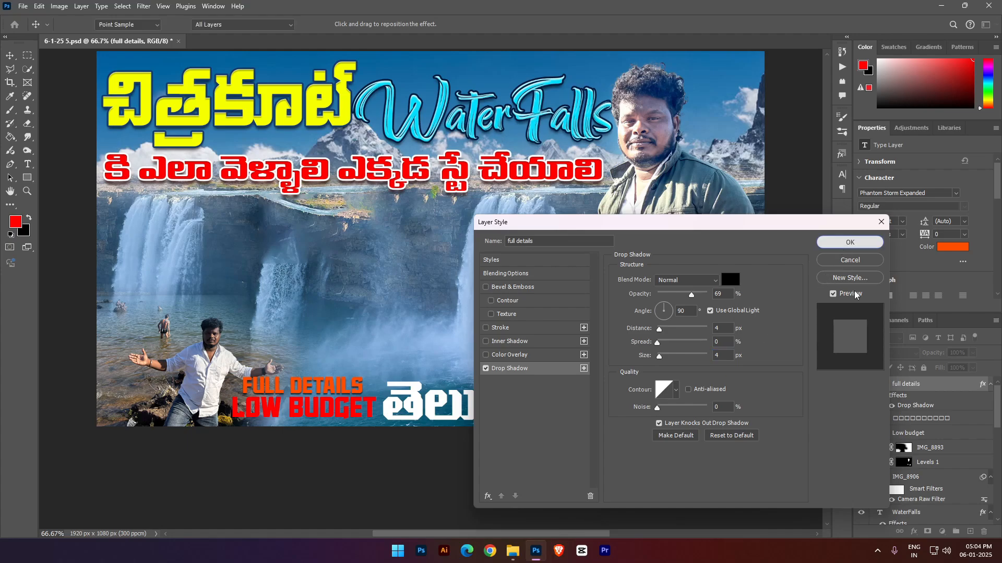
left_click(850, 242)
- Copy the layer style of "full details" and paste it onto the "Low budget" text layer
right_click(917, 389)
left_click(887, 352)
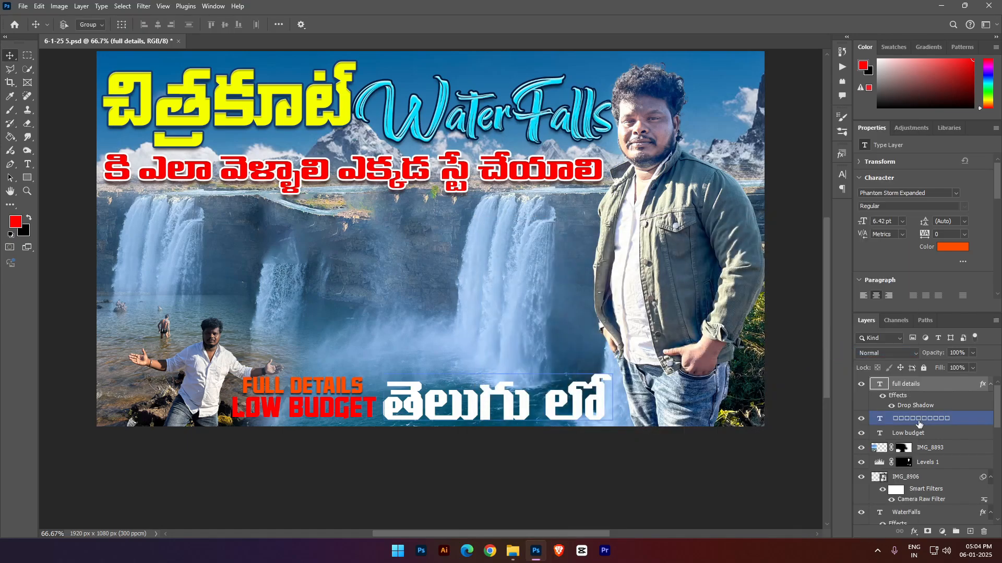
left_click(910, 433)
right_click(917, 433)
mouse_move(852, 393)
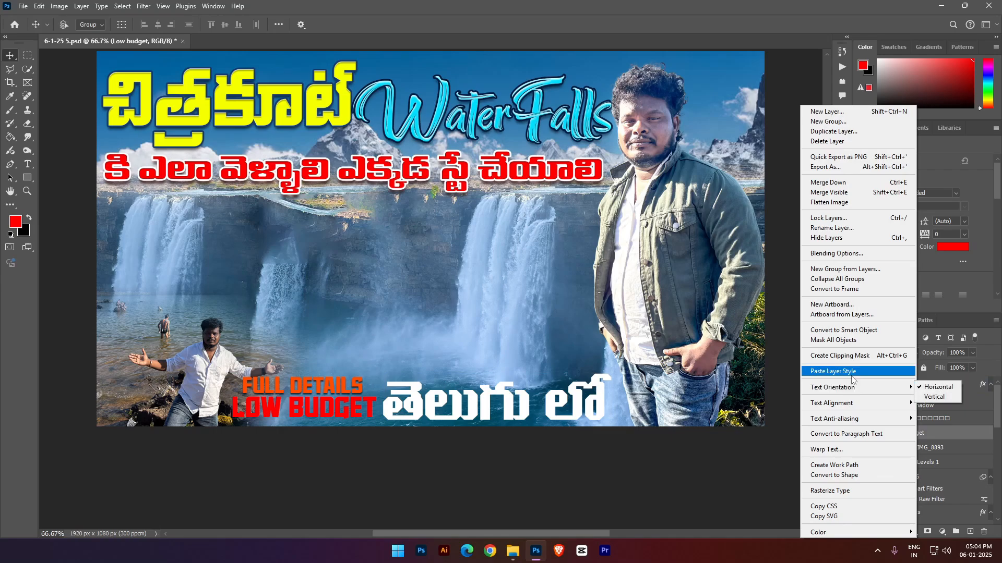
left_click(845, 371)
- Recolour the "Low budget" text yellow, fcff00
double_click(290, 405)
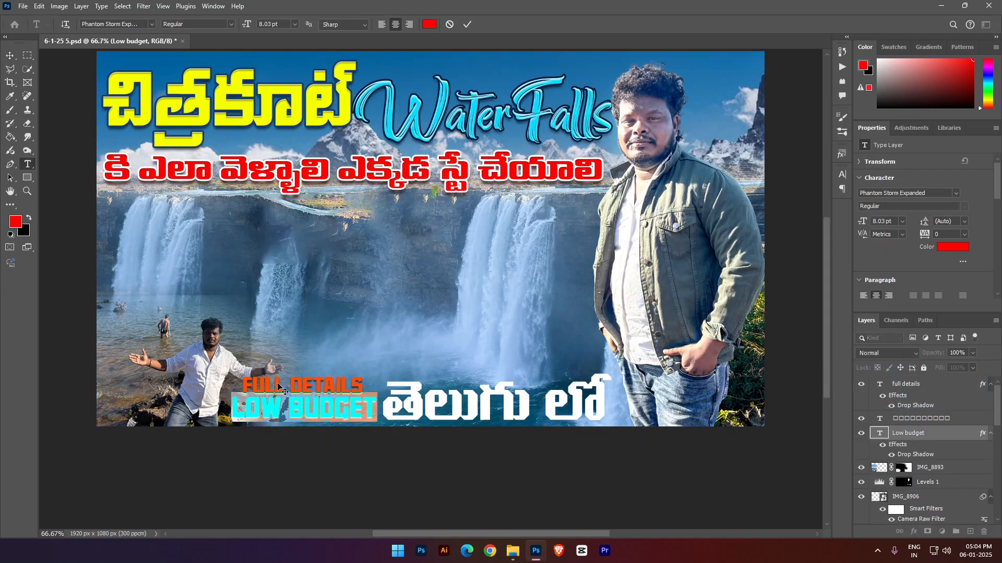
left_click(15, 221)
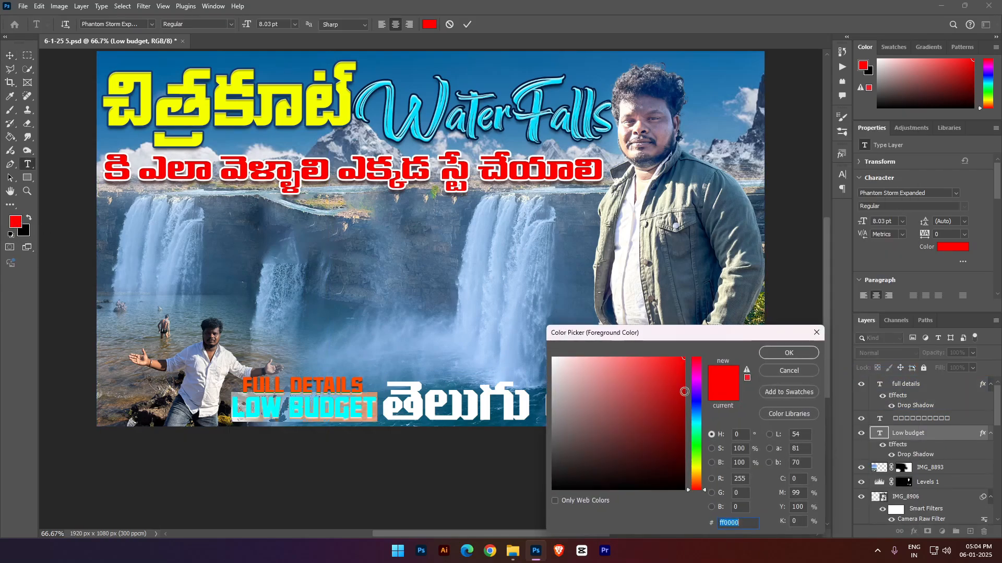
left_click(699, 469)
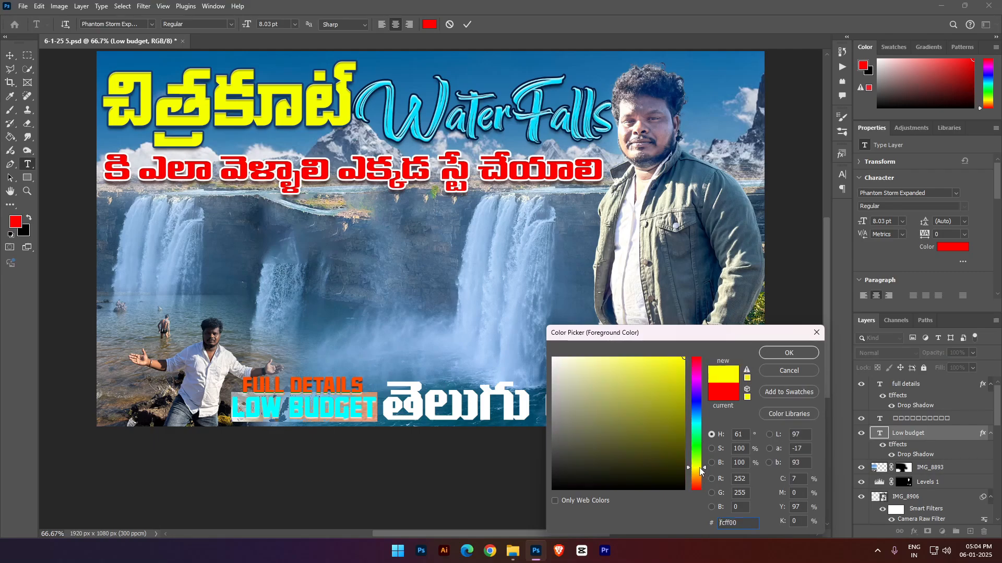
left_click(788, 353)
key("ctrl+Return")
key("v")
key("alt+BackSpace")
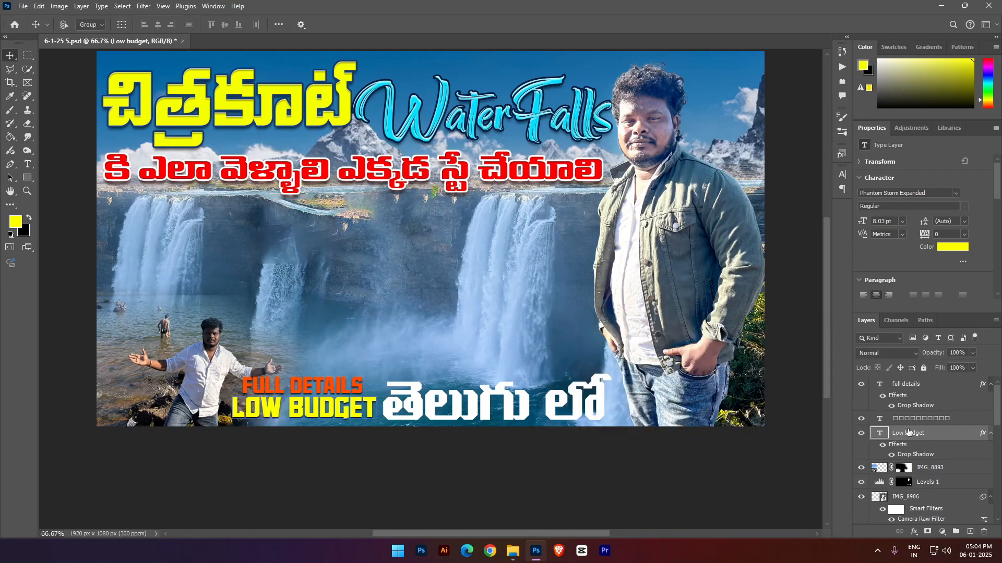
- Recolour the "full details" text pure red
double_click(332, 386)
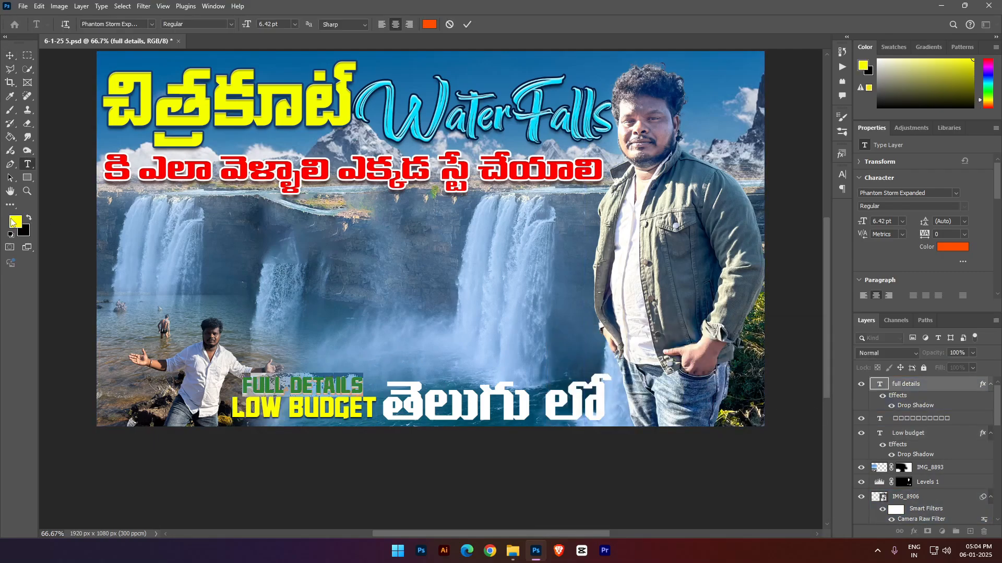
left_click(13, 223)
left_click_drag(701, 468, 706, 320)
left_click(775, 354)
left_click(953, 386)
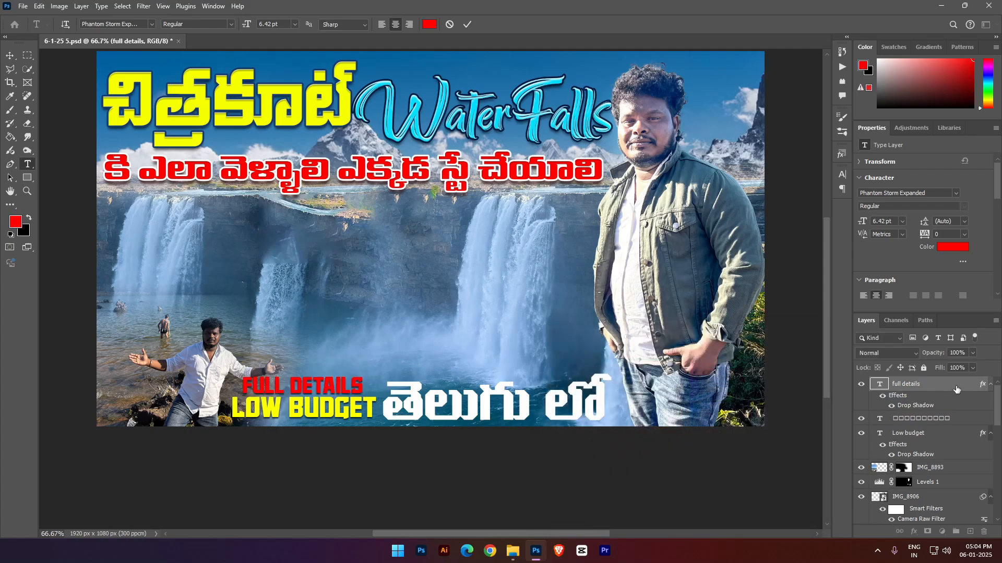
- Apply the yellow preset style with stroke and bevel to the large Telugu text beside "Low budget"
key("v")
right_click(488, 406)
left_click(494, 412)
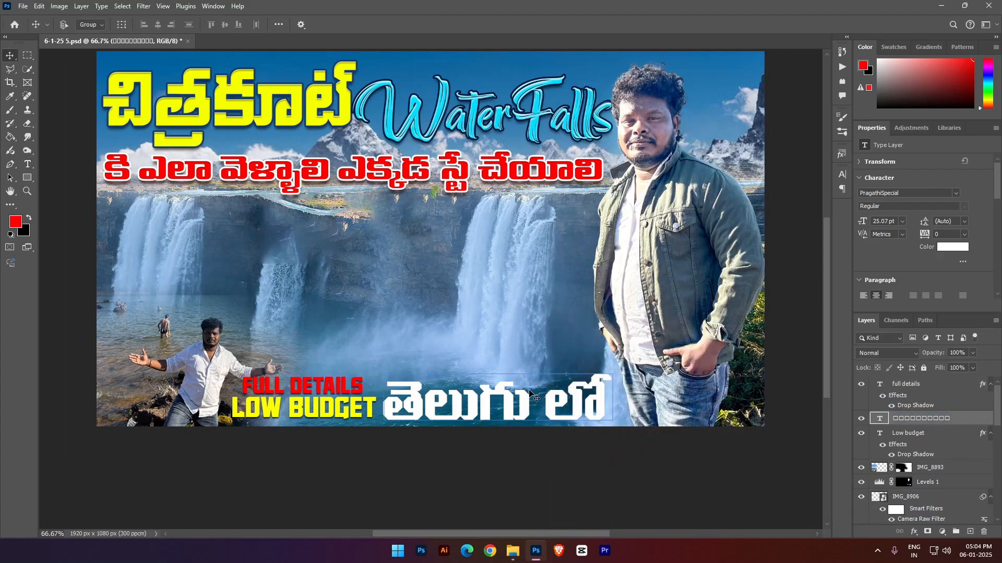
left_click(842, 154)
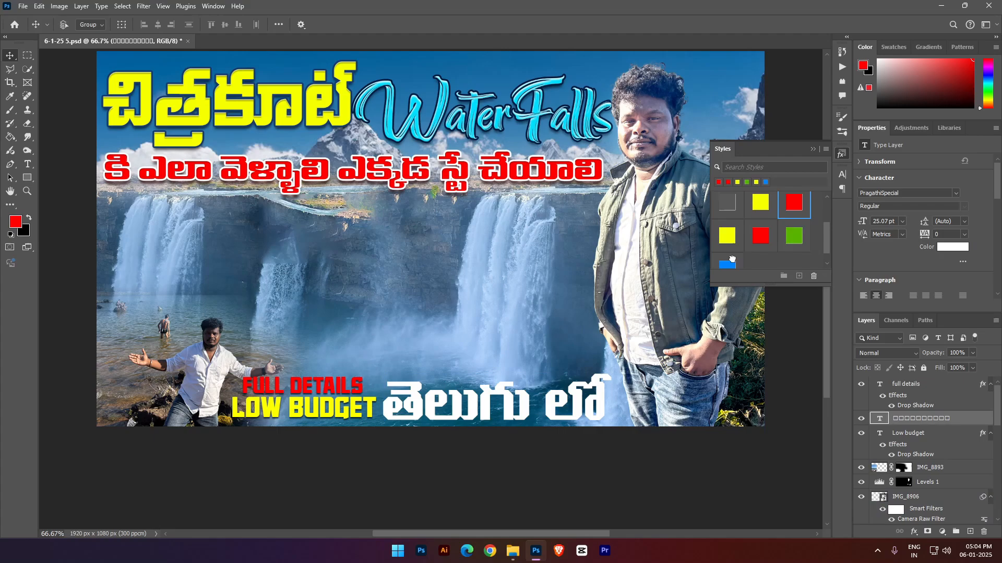
left_click(732, 259)
left_click(728, 235)
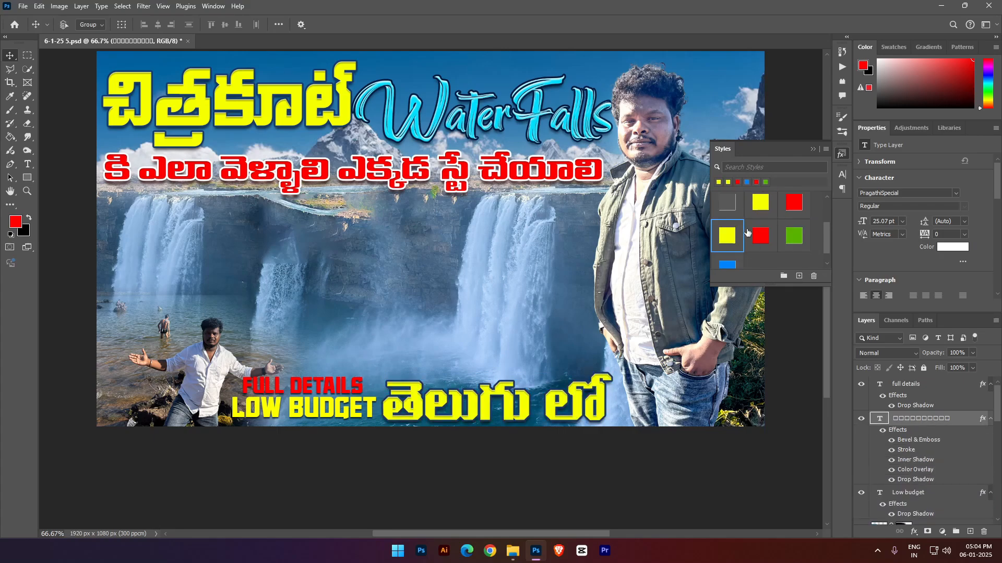
- Try the green, blue and red preset styles on the bottom Telugu text and return to the yellow one
left_click(791, 236)
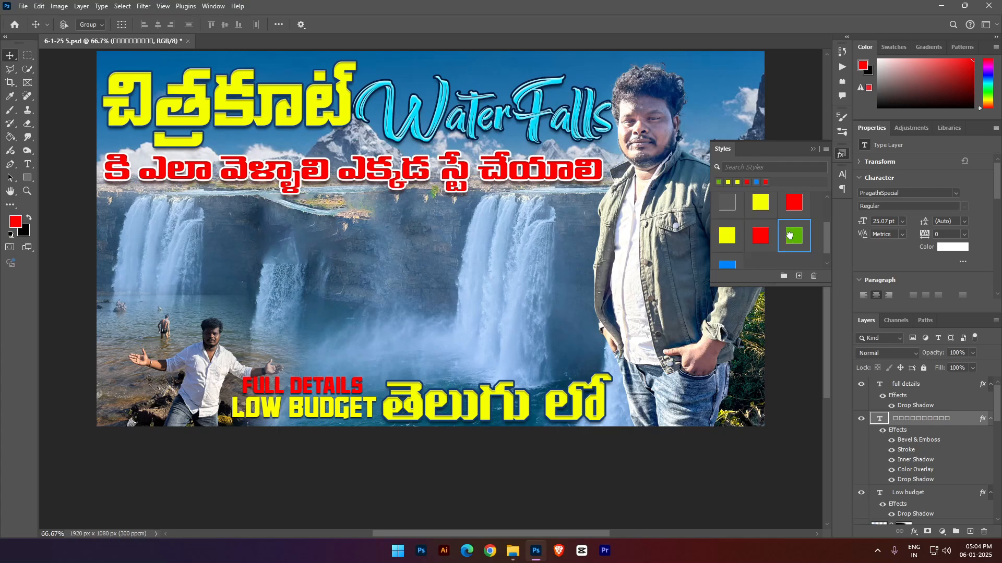
left_click(726, 265)
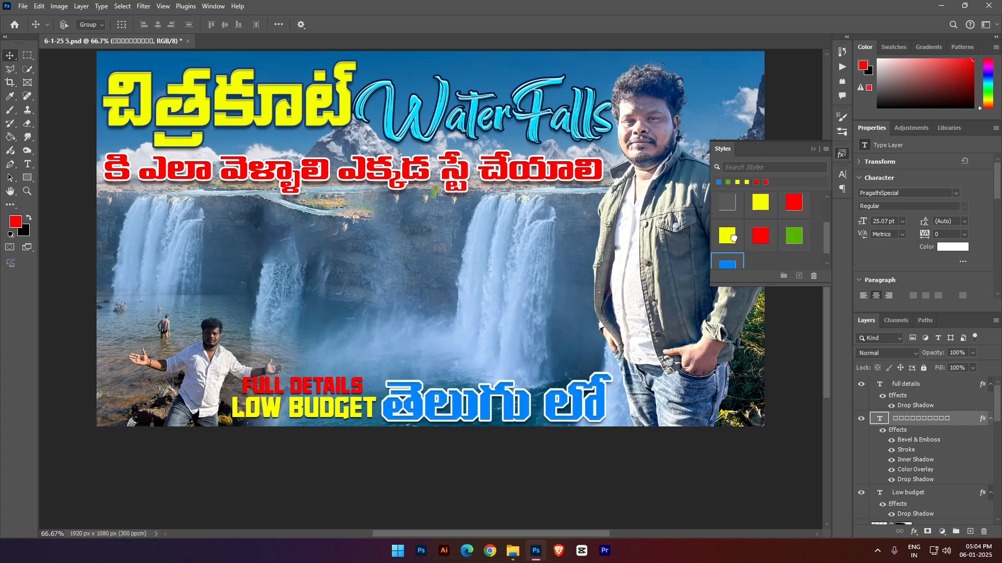
left_click(734, 240)
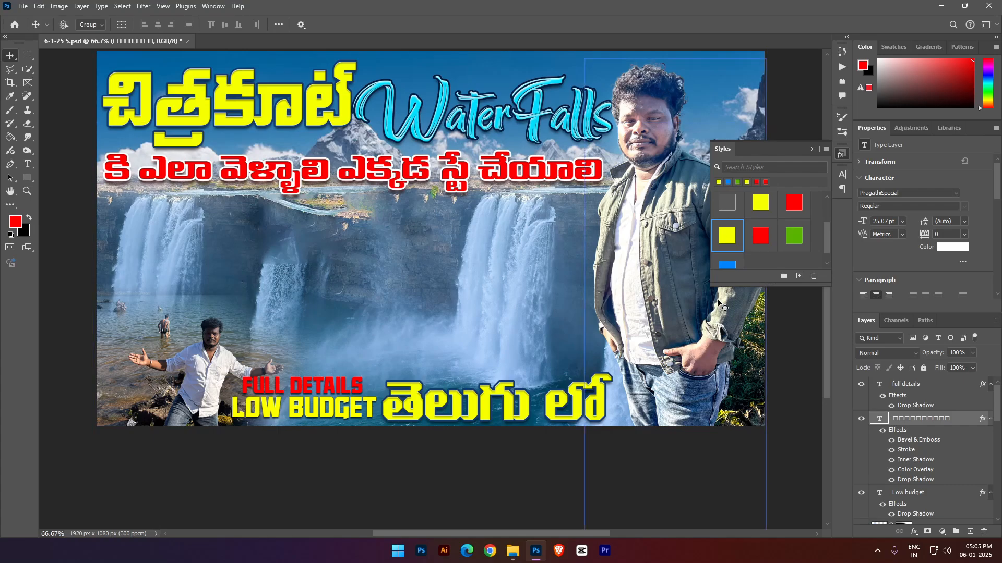
left_click(726, 265)
left_click(760, 235)
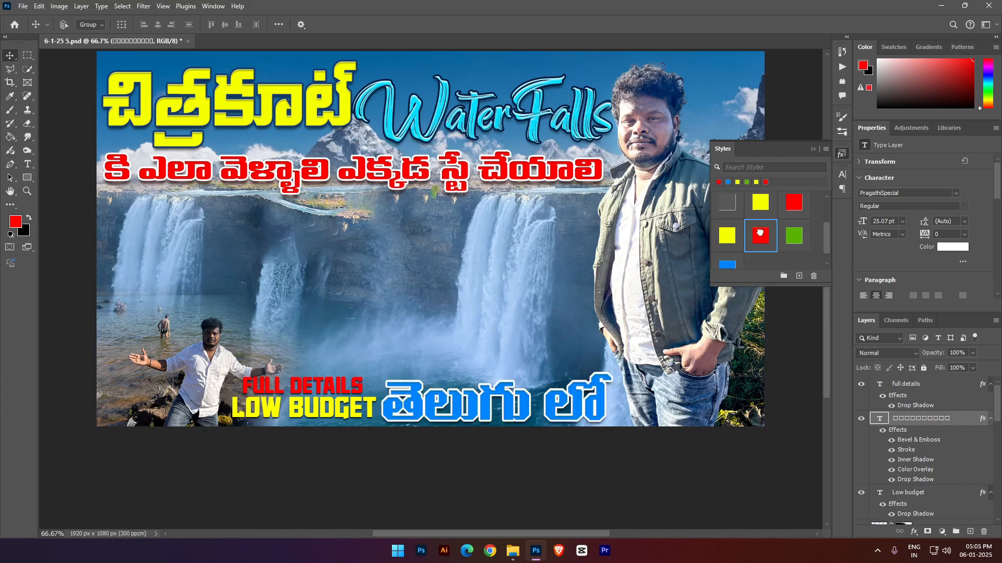
left_click(727, 235)
left_click(964, 6)
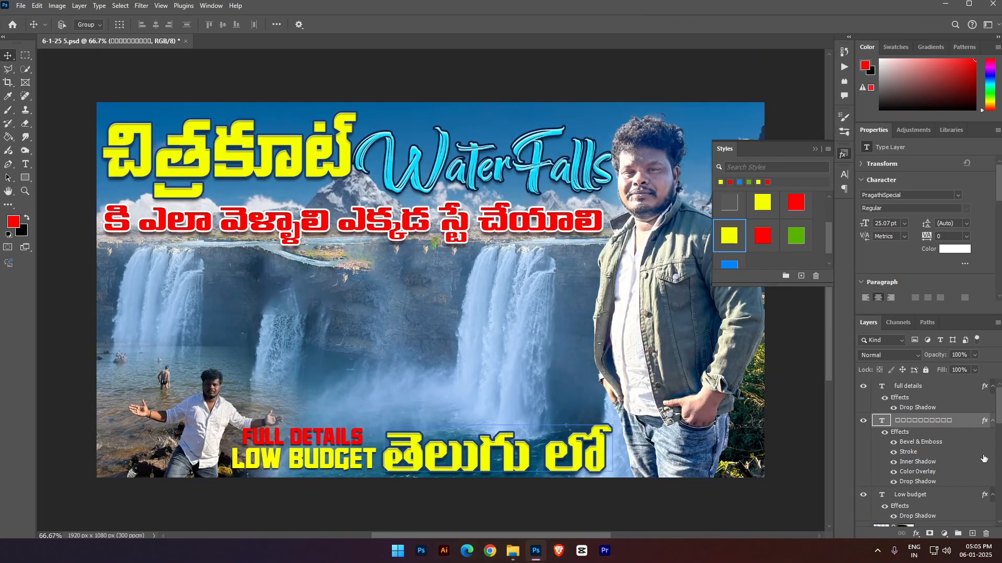
left_click(965, 7)
- Try other Color Overlay colours, including turquoise 00ffde, in the layer style of the bottom Telugu text
double_click(956, 424)
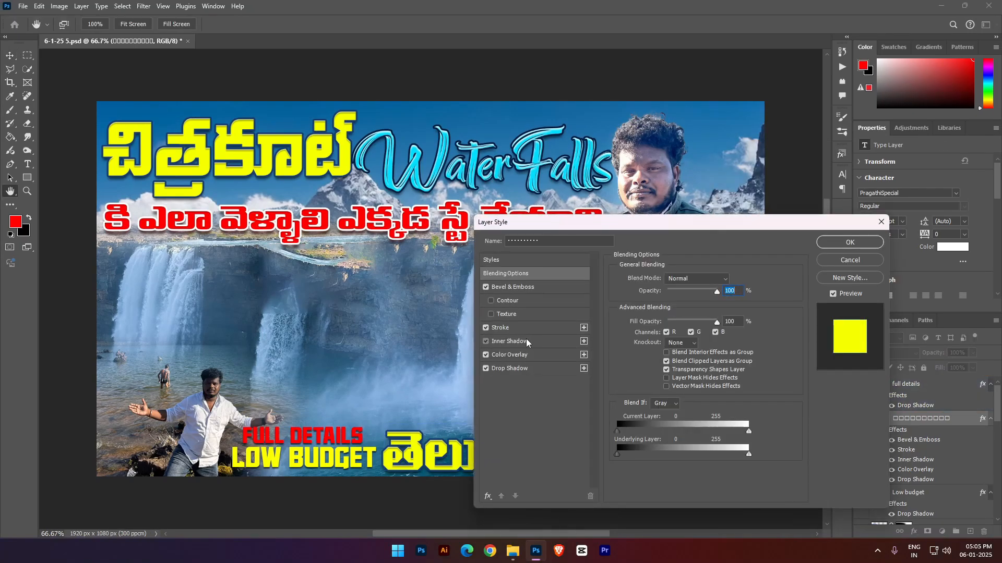
left_click(542, 342)
left_click(542, 355)
left_click_drag(706, 229, 278, 55)
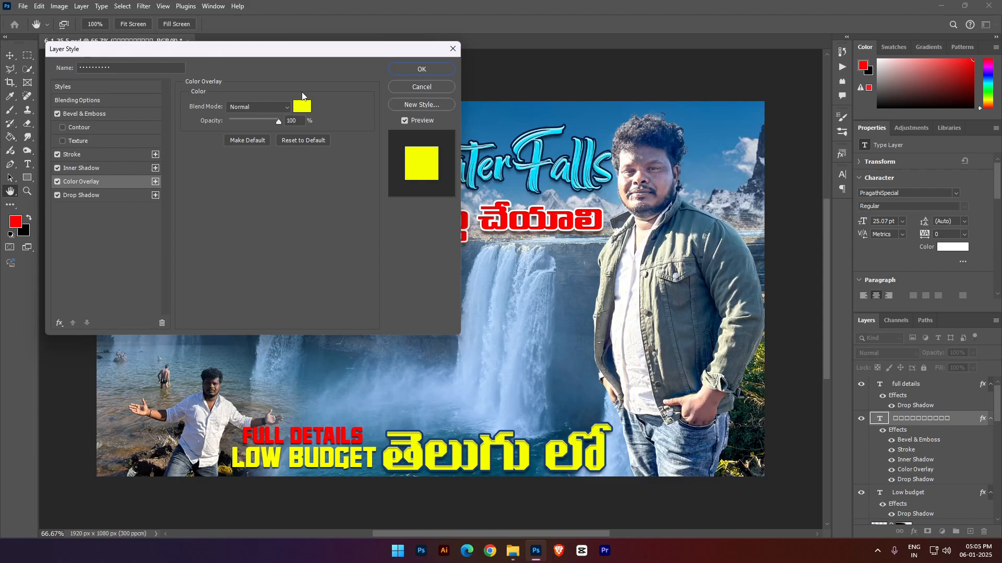
left_click(301, 107)
left_click(697, 426)
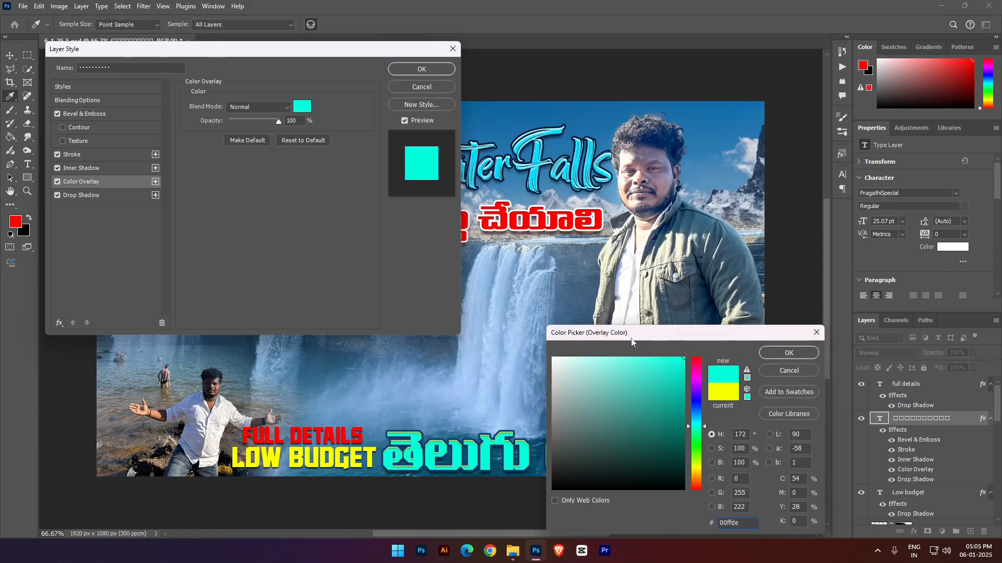
left_click_drag(634, 334, 672, 244)
left_click_drag(734, 337, 736, 278)
left_click(737, 384)
left_click_drag(737, 386, 738, 372)
left_click(806, 280)
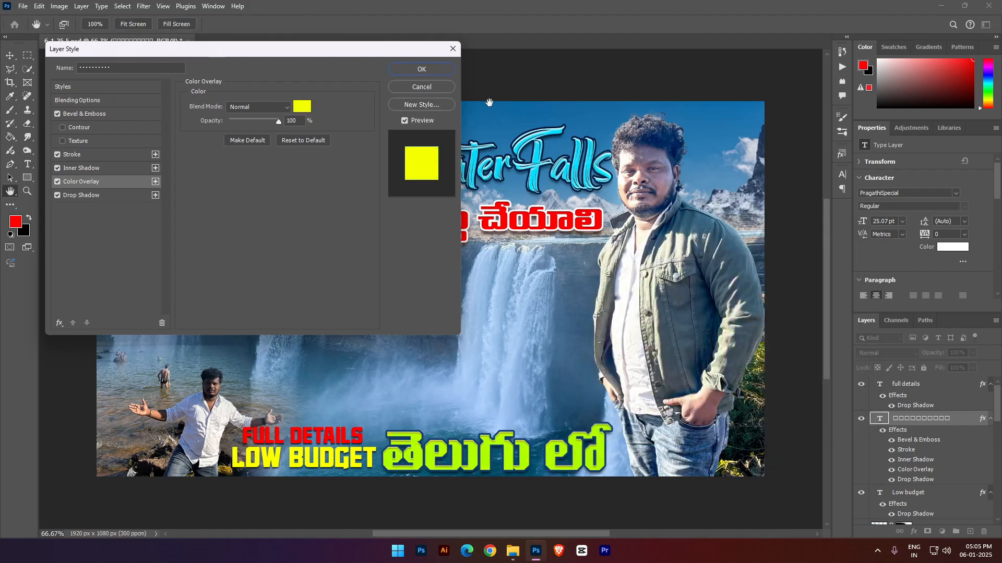
left_click(433, 91)
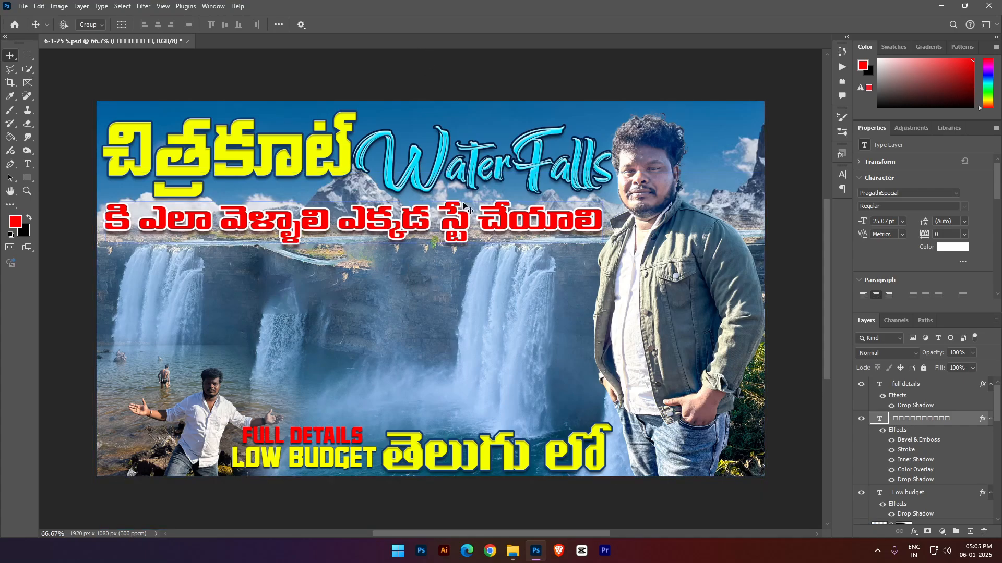
- Stamp all visible layers into a new layer above "full details" and convert it to a smart object
left_click(942, 387)
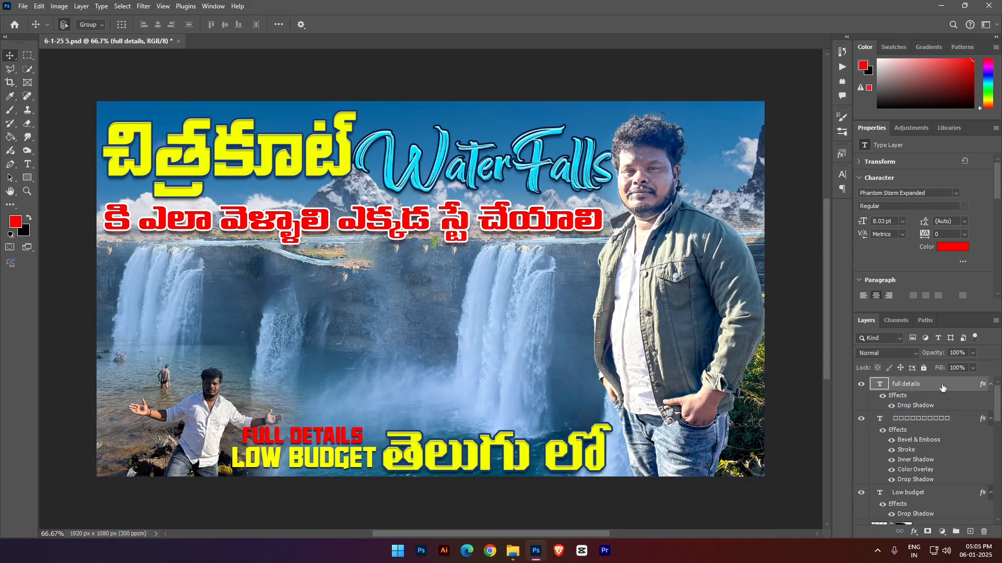
key("ctrl+shift+alt+e")
right_click(940, 386)
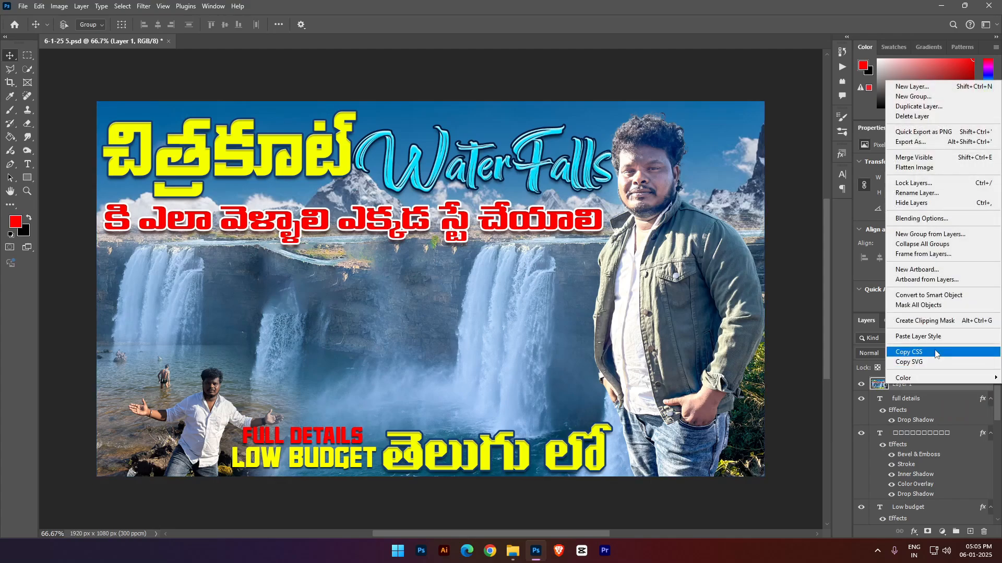
left_click(928, 296)
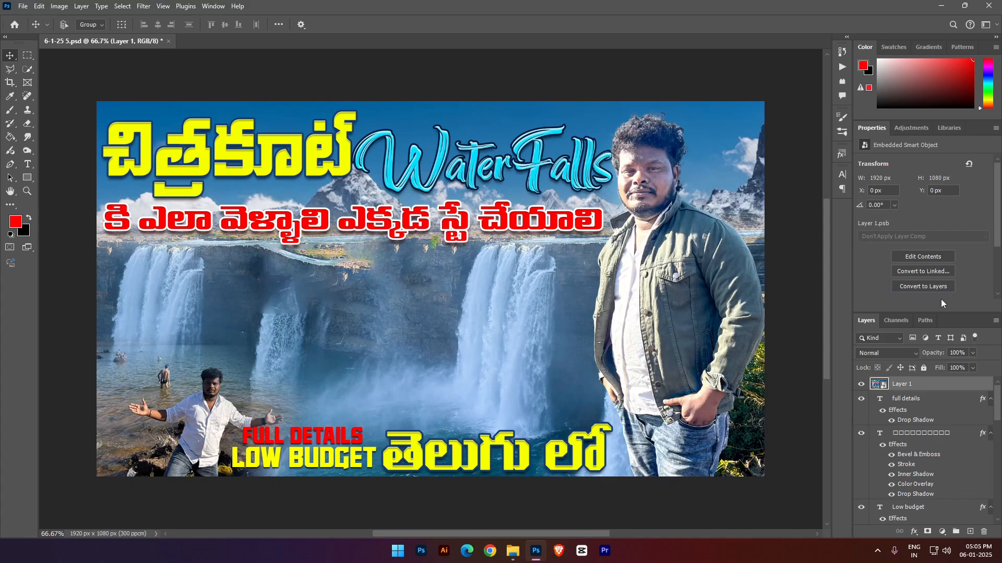
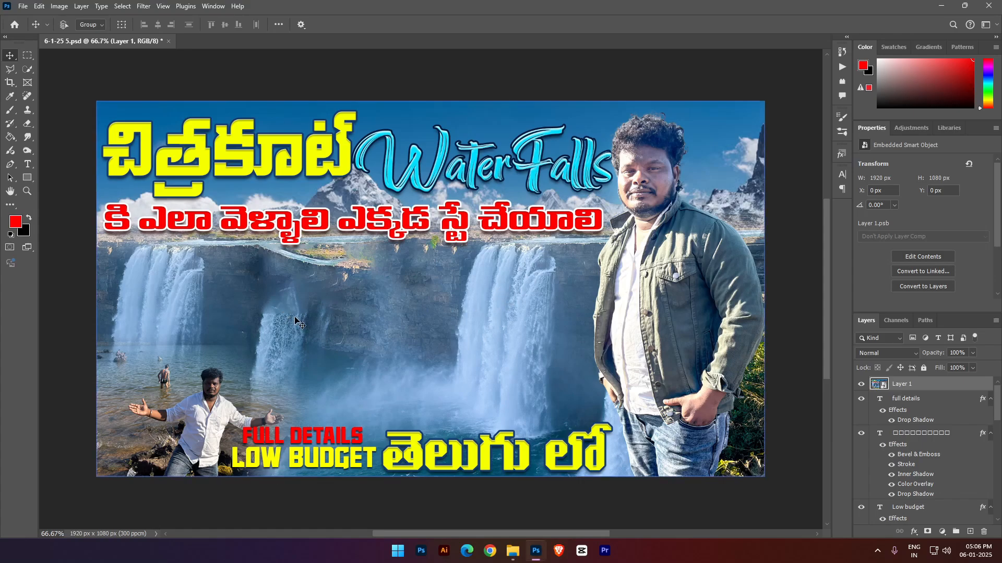
- Compare the merged Layer 1 with its visibility off and on, and rasterize its smart object for Spot Healing Brush retouching
scroll(265, 312, "up", 3)
scroll(264, 311, "up", 2)
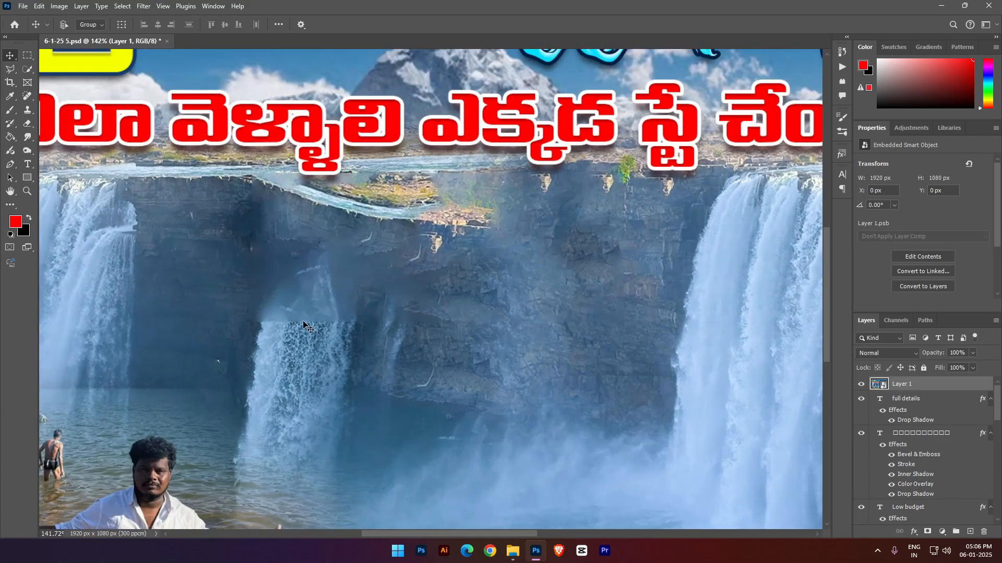
scroll(359, 334, "down", 2)
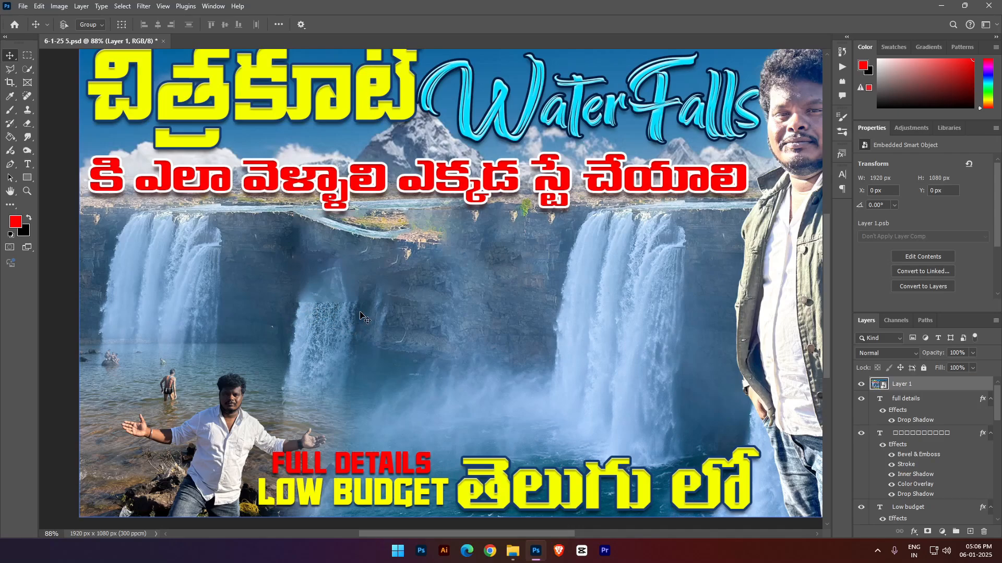
left_click(856, 395)
left_click(860, 386)
left_click(860, 386)
left_click(28, 96)
left_click(861, 384)
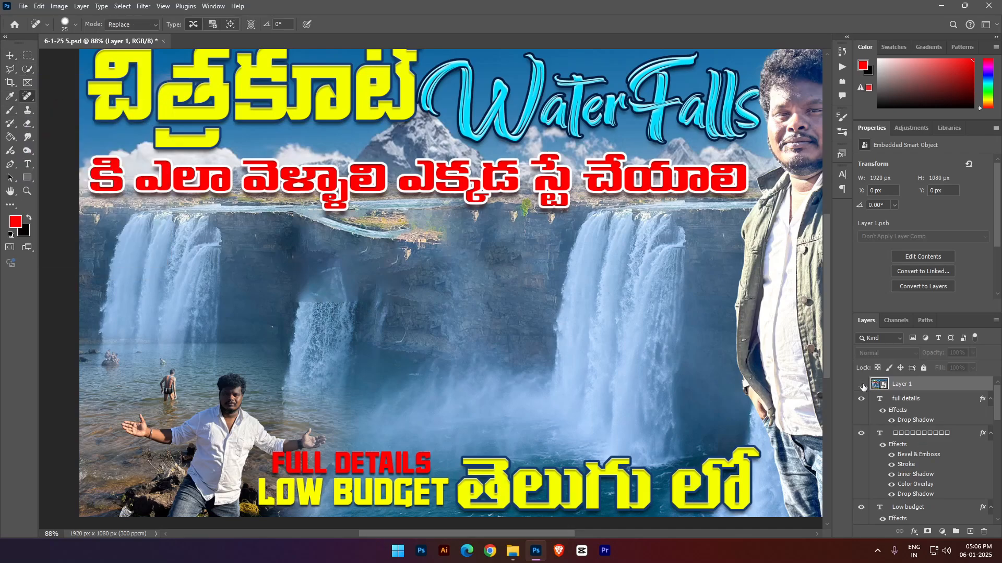
left_click(862, 384)
left_click(349, 321)
left_click(453, 204)
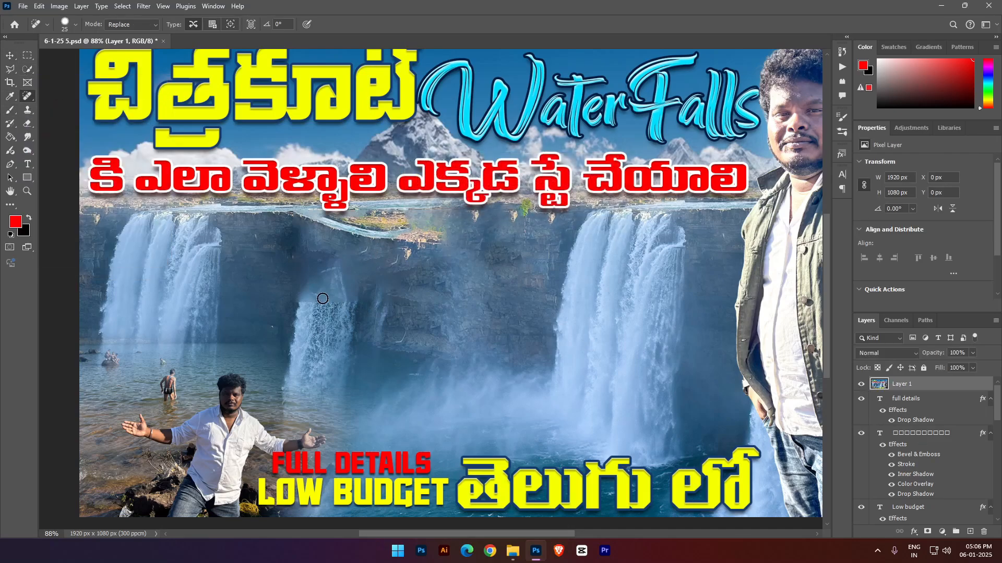
- Heal the hard horizontal edge near the top of the small middle waterfall with the Spot Healing Brush
mouse_move(303, 301)
left_mouse_down()
mouse_move(348, 303)
mouse_move(313, 300)
mouse_move(320, 354)
left_mouse_up()
left_click(348, 302)
left_click(327, 323)
mouse_move(325, 306)
left_mouse_down()
mouse_move(315, 312)
mouse_move(346, 264)
left_mouse_up()
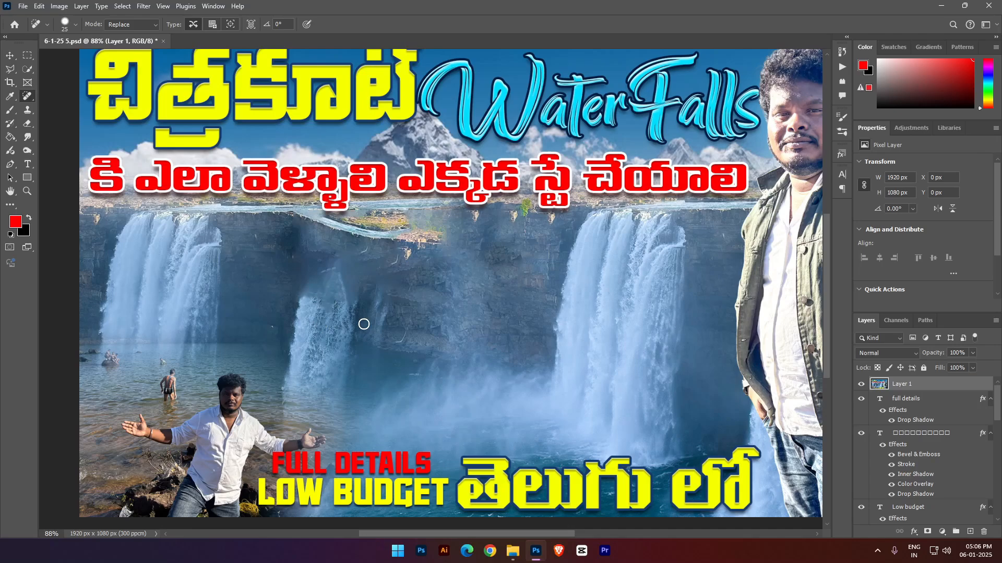
- Select the small middle waterfall with the freehand Lasso and copy it to a new layer
left_click(27, 68)
right_click(11, 69)
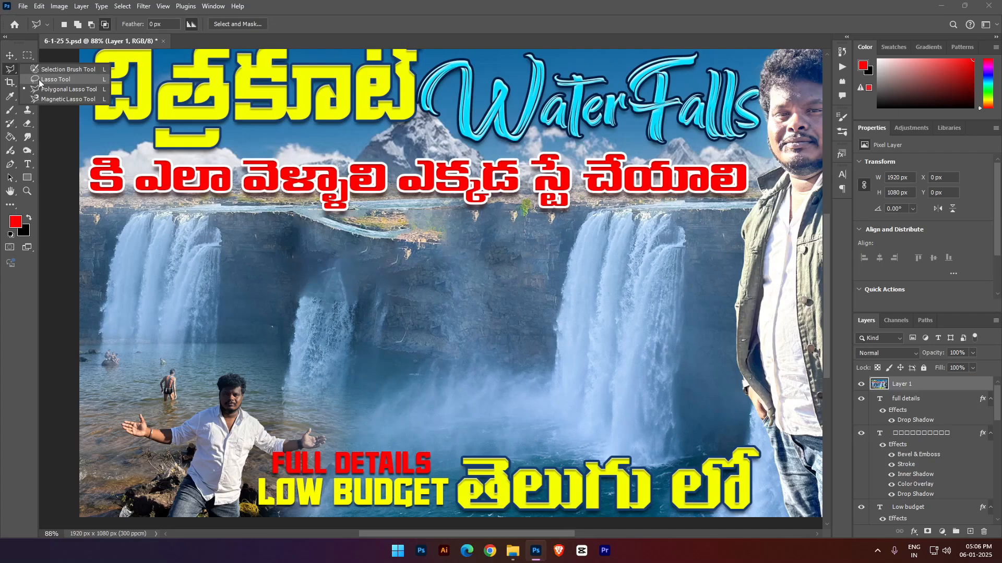
left_click(58, 71)
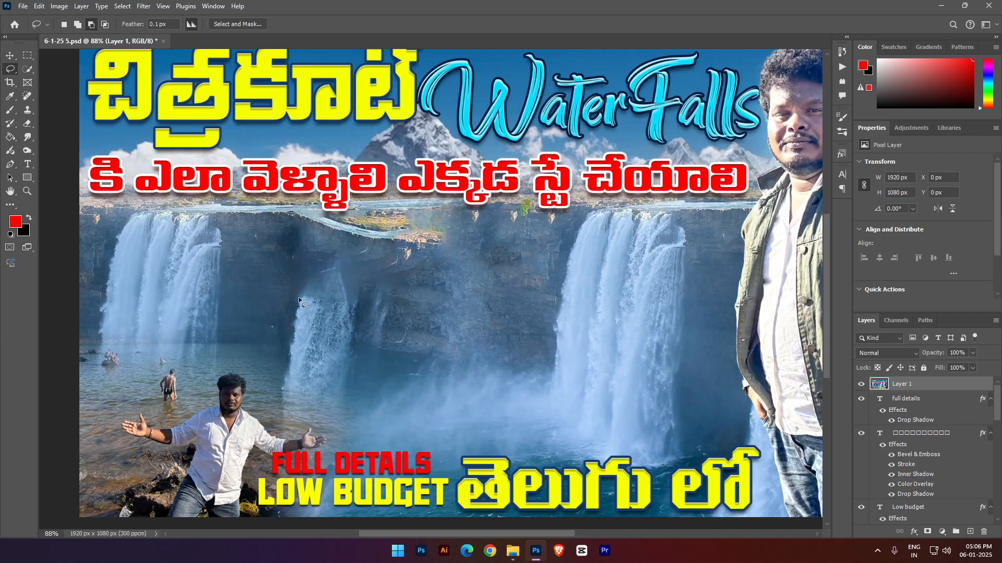
mouse_move(298, 297)
left_mouse_down()
mouse_move(298, 389)
mouse_move(343, 356)
mouse_move(350, 322)
mouse_move(300, 299)
left_mouse_up()
key("ctrl+j")
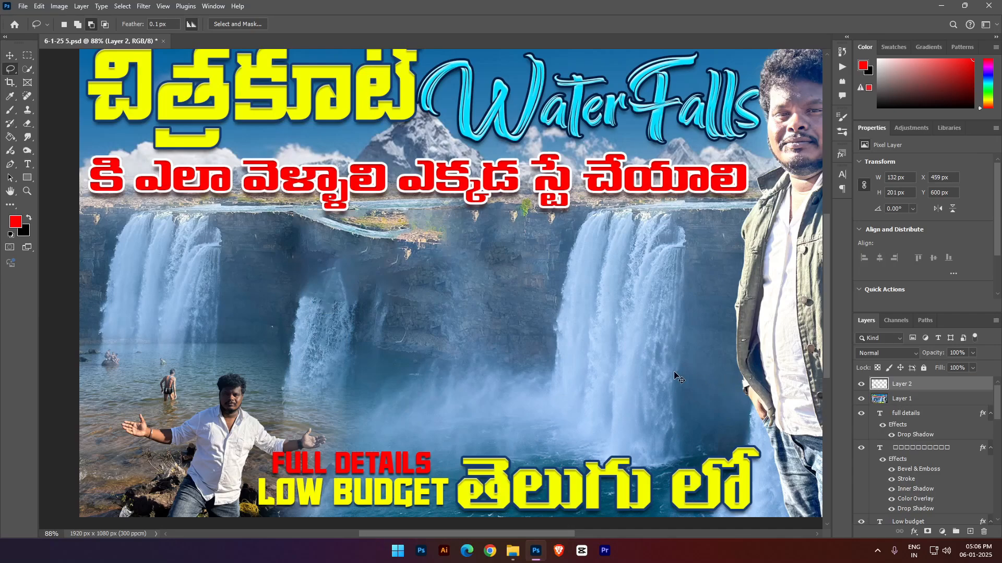
- Move the waterfall copy up towards the cliff edge, rotate it 4.84°, scale it to 129.16% and set its blend mode to Lighten
key("ctrl+t")
left_click_drag(331, 335, 341, 294)
left_click_drag(399, 274, 402, 280)
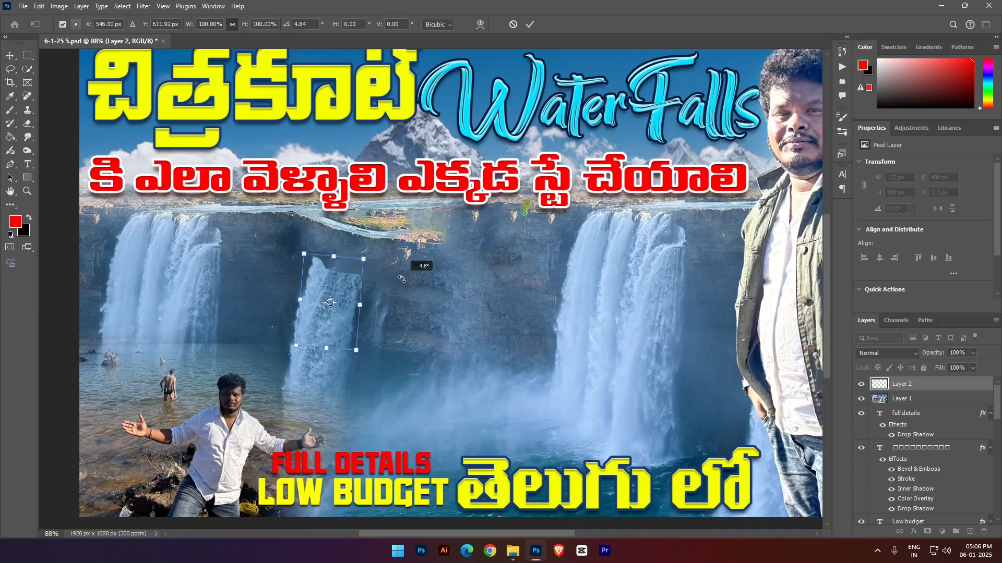
left_click_drag(361, 305, 366, 309)
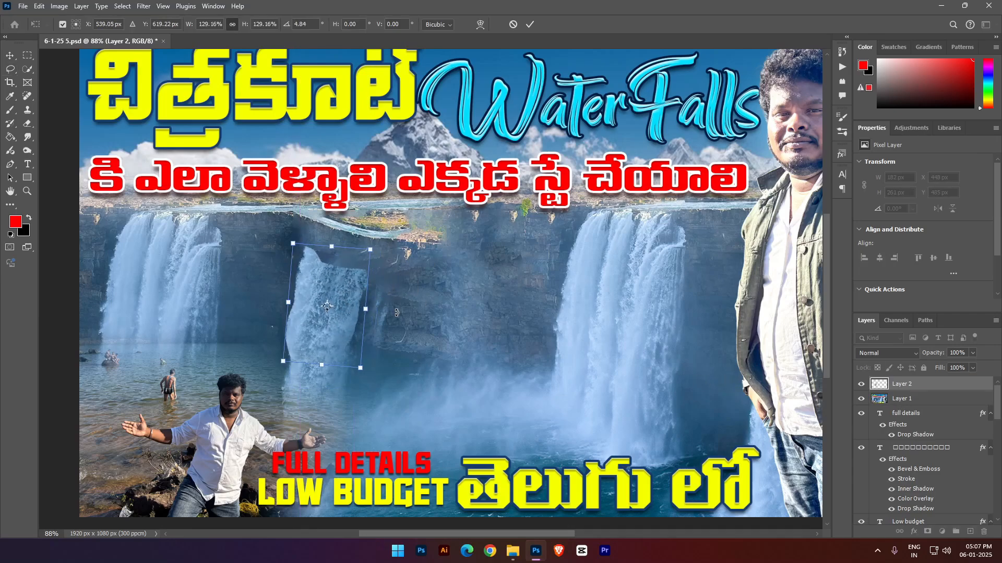
key("Return")
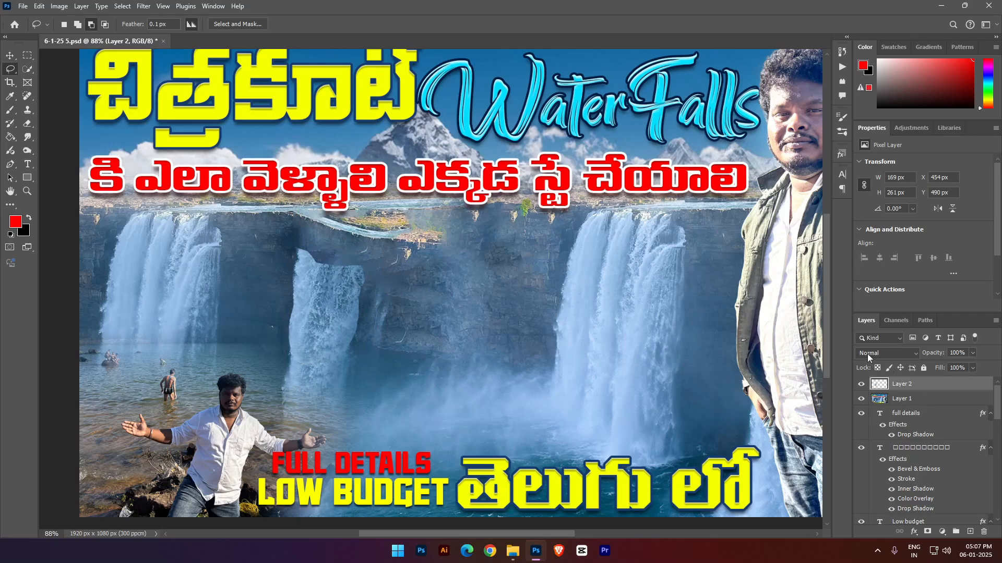
left_click(867, 354)
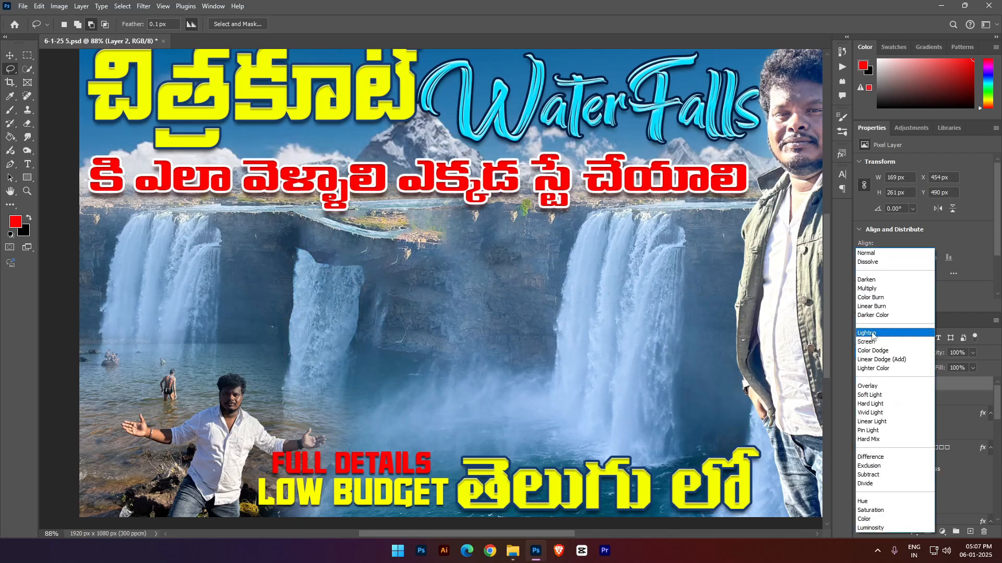
left_click(871, 334)
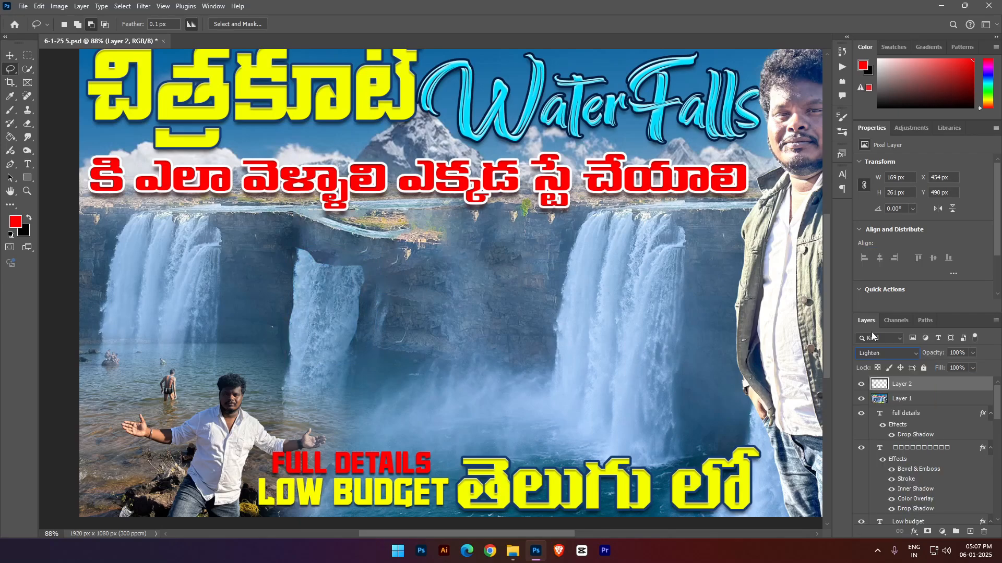
left_click(10, 110)
left_click(266, 243)
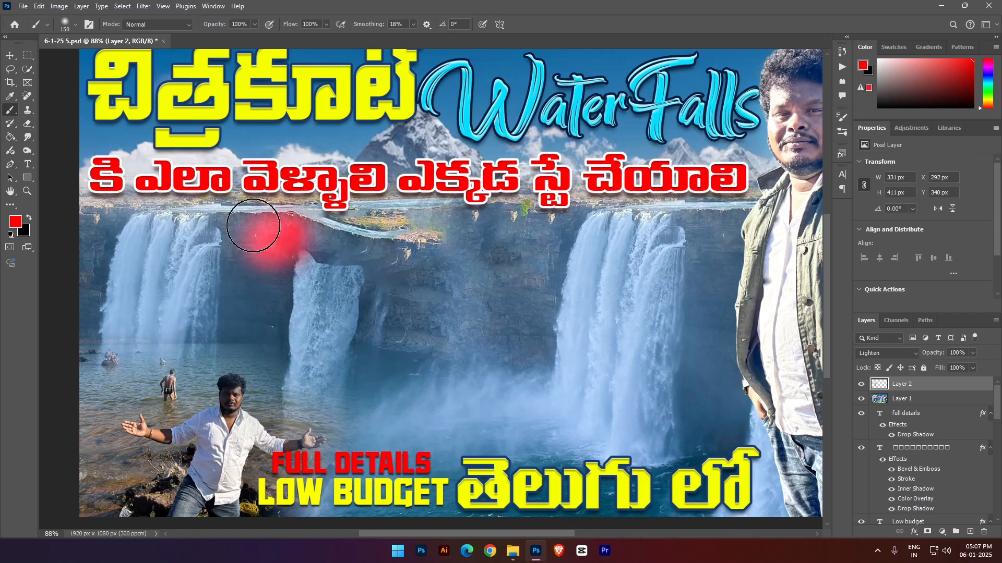
key("ctrl+z")
- Erase the upper and side edges of the waterfall copy with a soft eraser to blend it into the cliff, and save the document
left_click(28, 125)
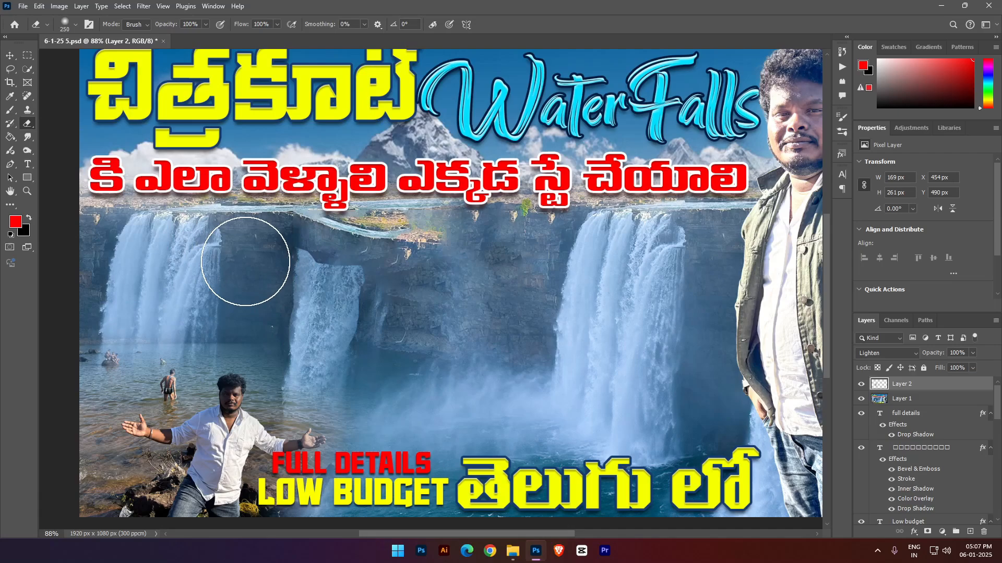
mouse_move(245, 271)
left_mouse_down()
mouse_move(226, 342)
mouse_move(243, 253)
mouse_move(451, 231)
left_mouse_up()
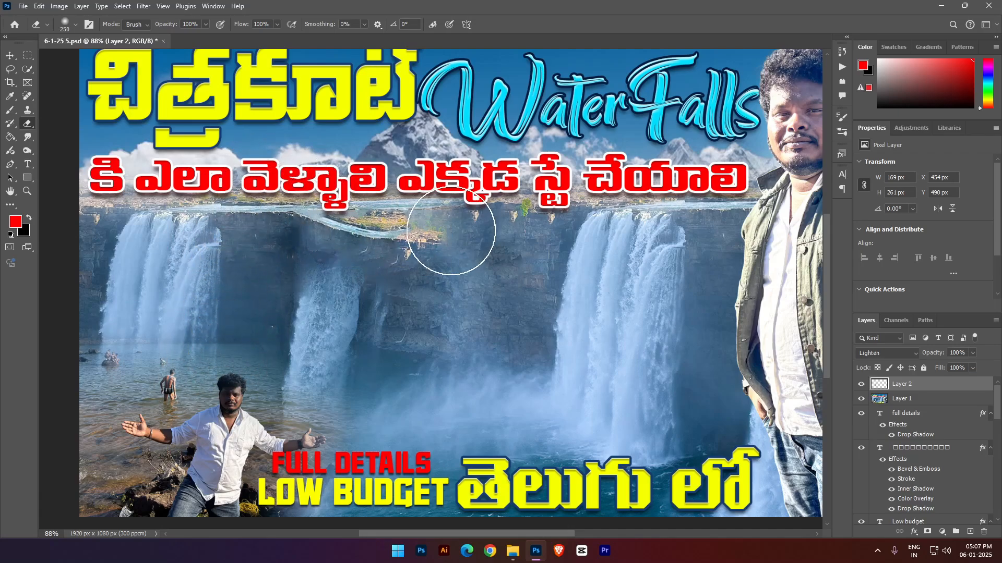
key("bracketleft")
key("bracketleft")
left_click_drag(393, 320, 384, 321)
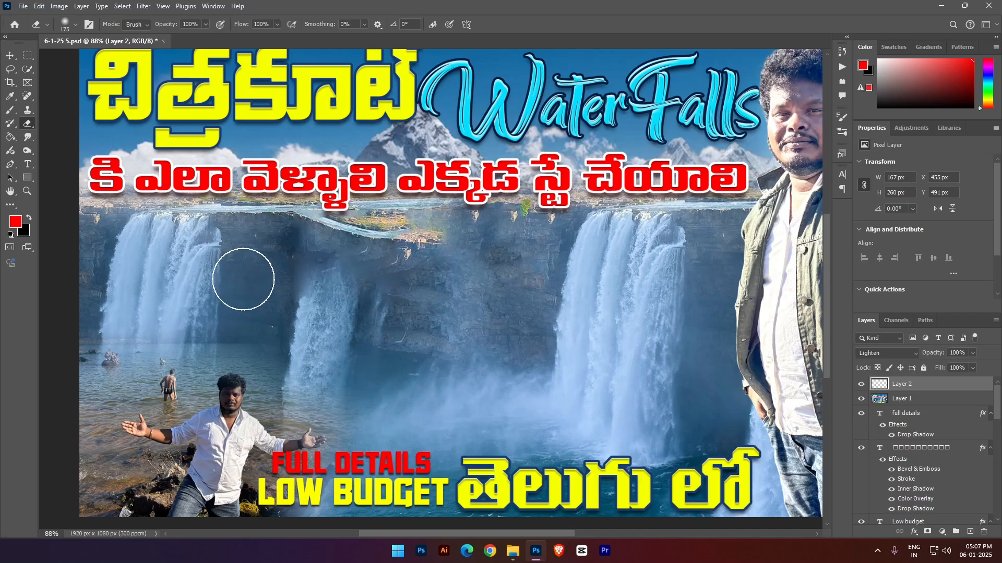
key("ctrl+s")
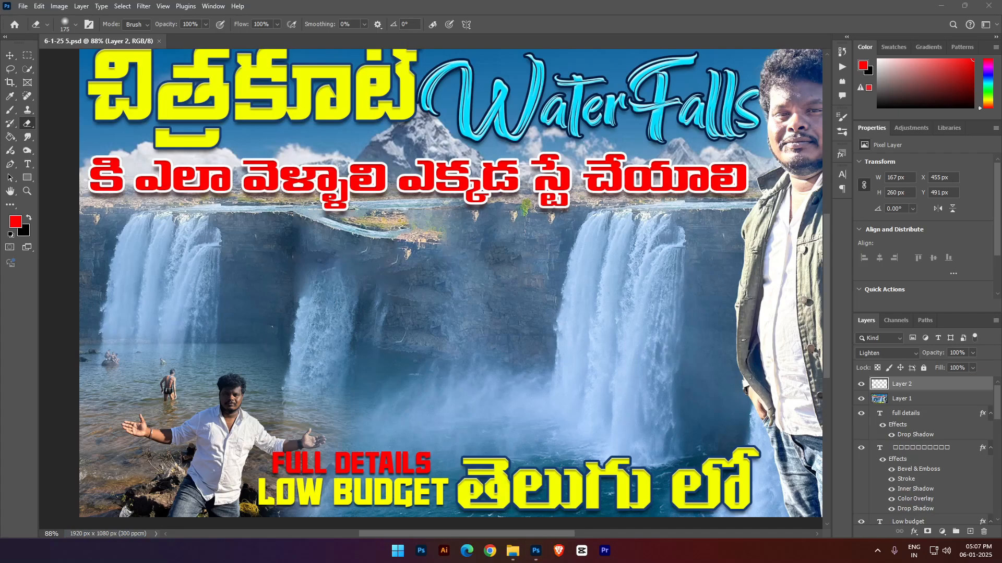
- Paste the text "VIL TRAVELLER" as a new text layer over the middle waterfall and set its font to Rockwell
key("t")
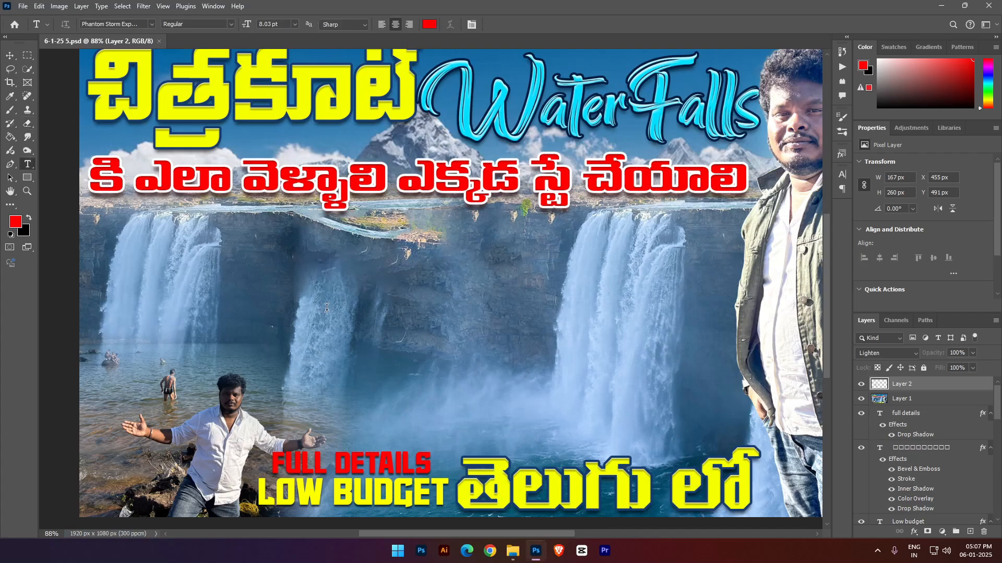
left_click(327, 301)
type("VIL TRAVELLER")
key("ctrl+a")
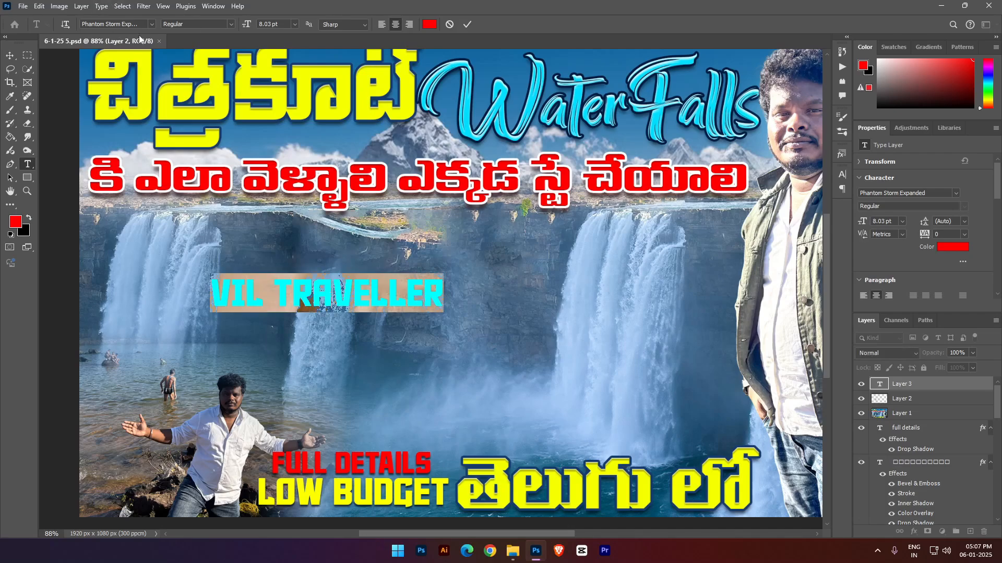
left_click(155, 29)
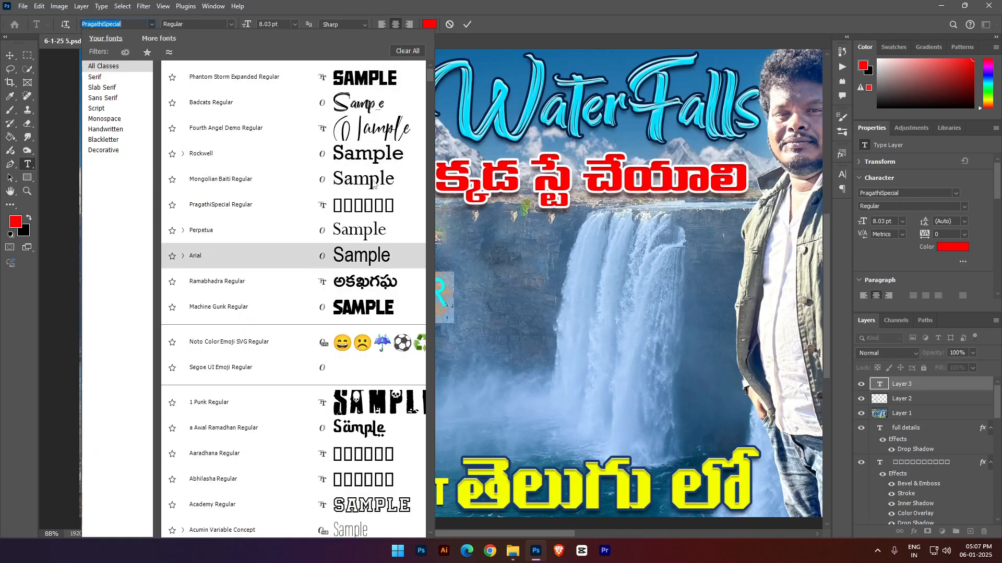
left_click(372, 163)
- Set the font size of the "VIL TRAVELLER" text to 2 pt
left_click(842, 174)
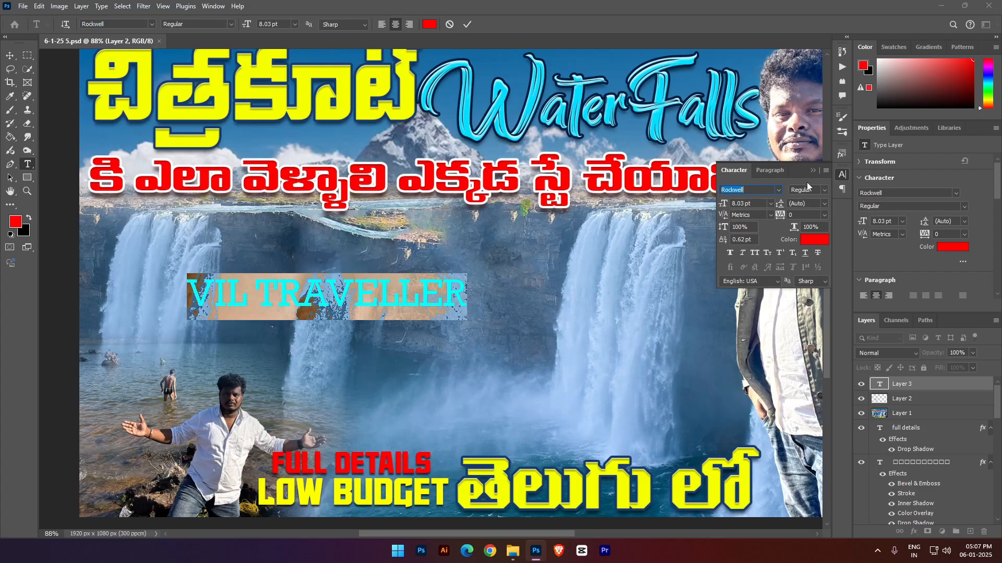
left_click(842, 174)
left_click(284, 23)
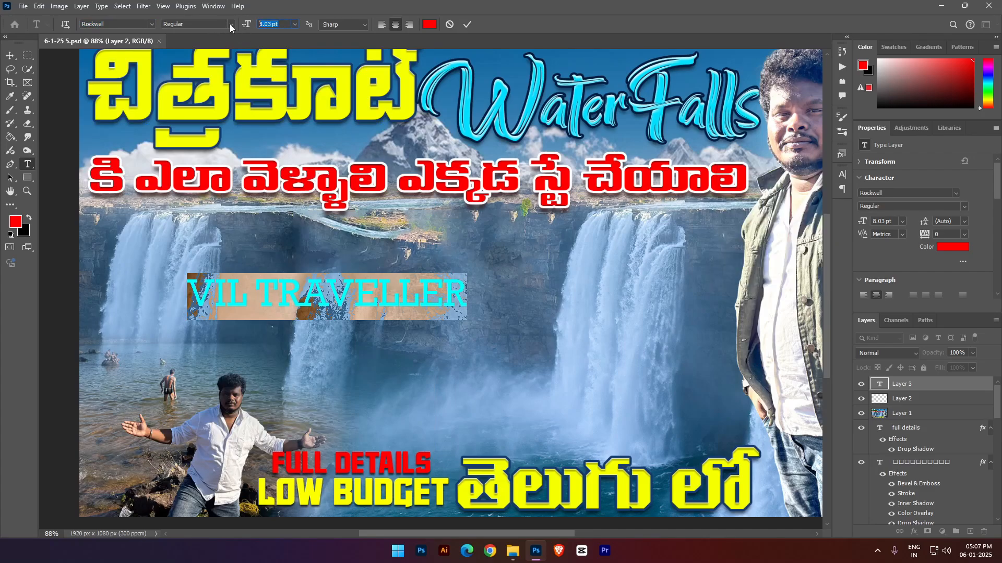
type("1")
type("2")
key("Return")
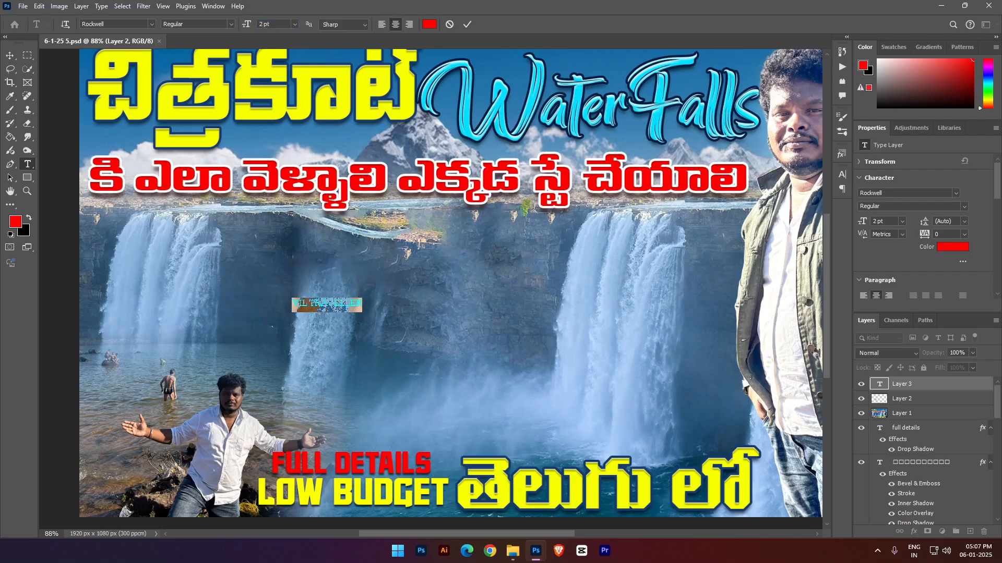
scroll(396, 319, "down", 1)
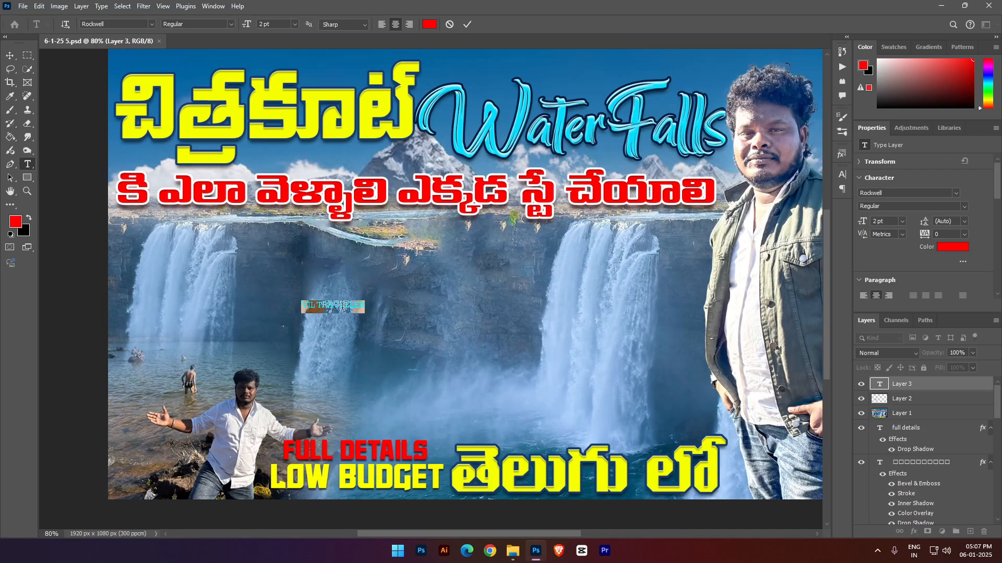
- Make the "VIL TRAVELLER" text faux bold with 1800 tracking and place it just above the "Water Falls" title
key("ctrl+t")
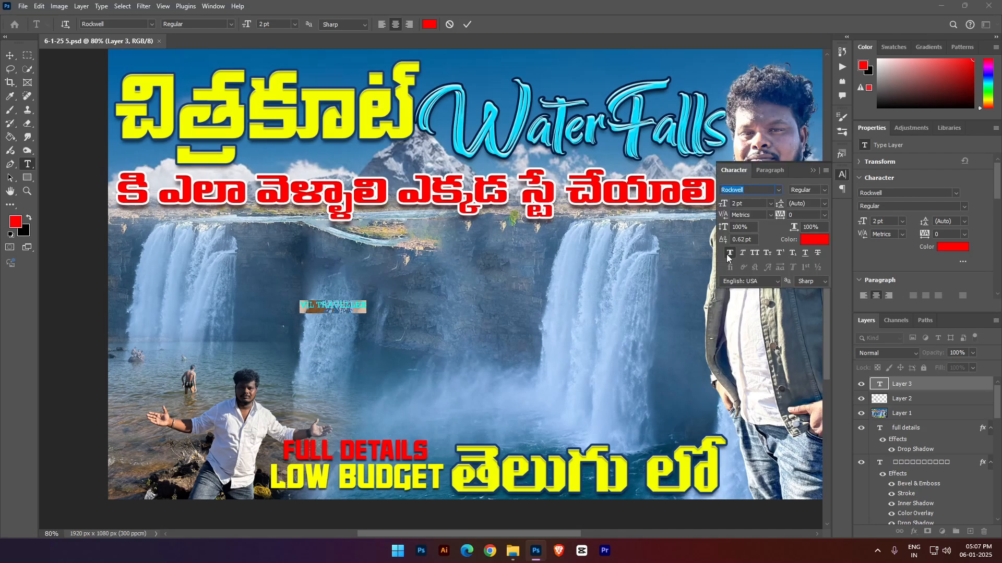
left_click_drag(780, 214, 827, 217)
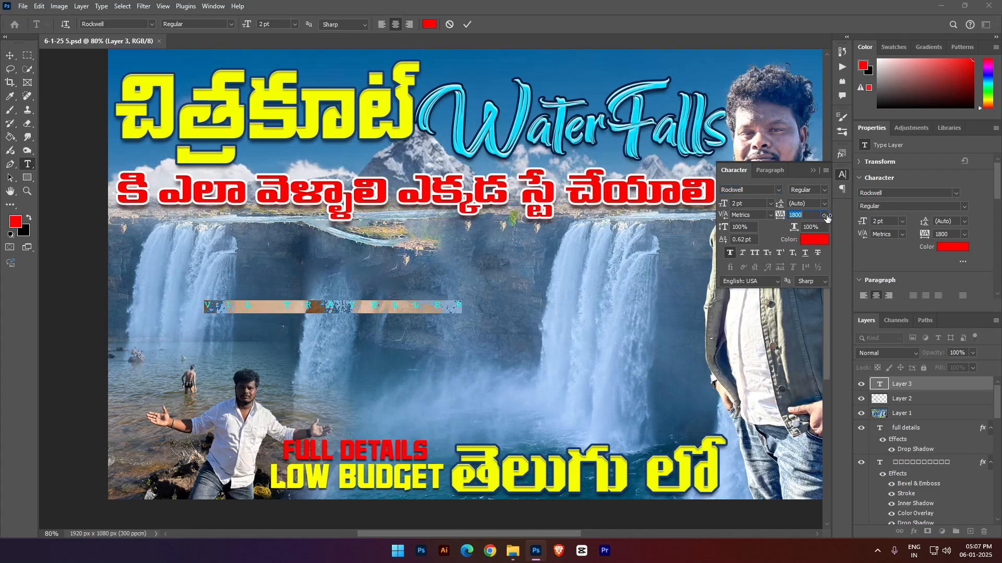
key("ctrl+t")
left_click_drag(353, 291, 580, 103)
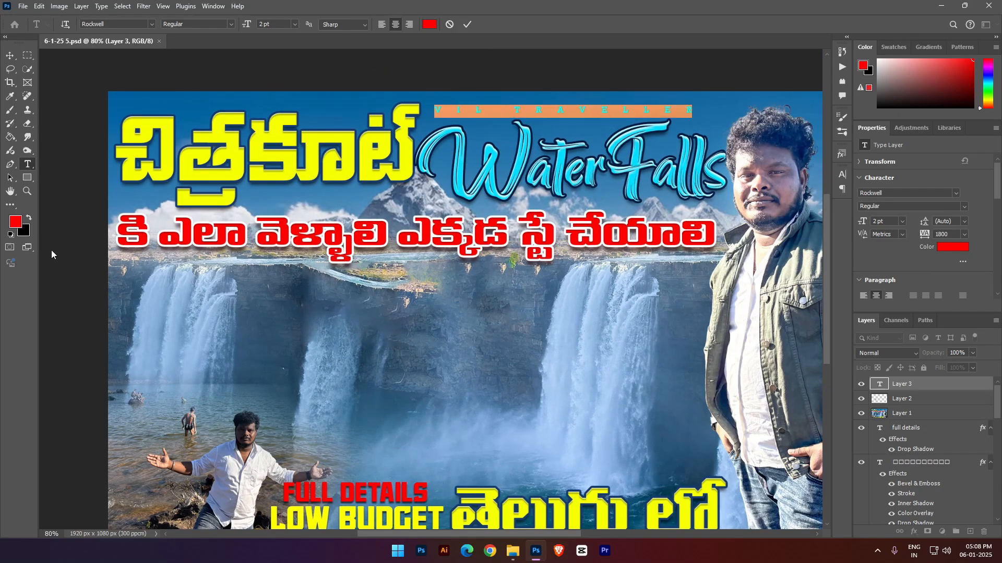
- Change the "VIL TRAVELLER" text colour to white and commit the text
left_click(17, 224)
left_click_drag(668, 334, 586, 266)
left_click(827, 262)
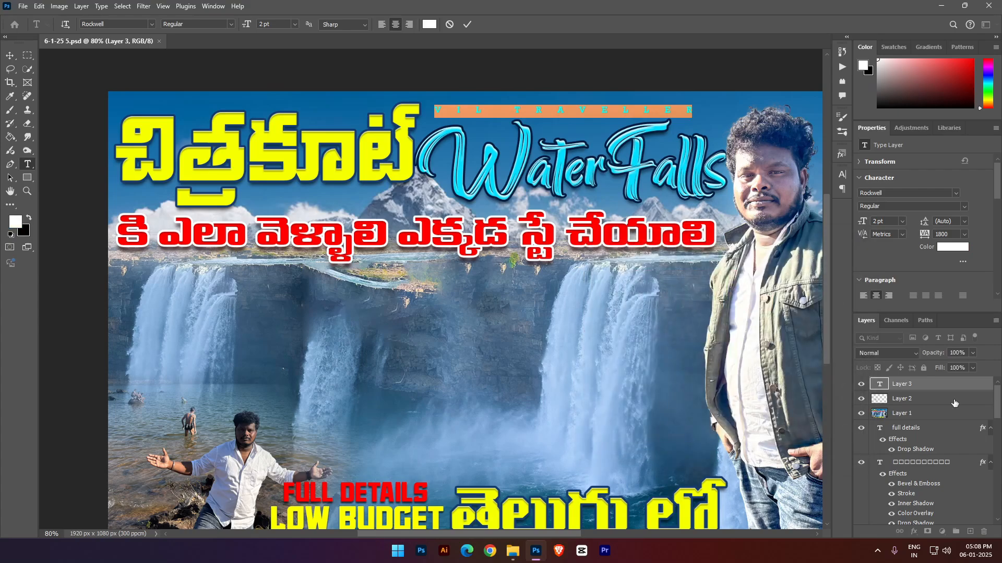
left_click(919, 379)
scroll(788, 330, "down", 2)
scroll(789, 334, "right", 8)
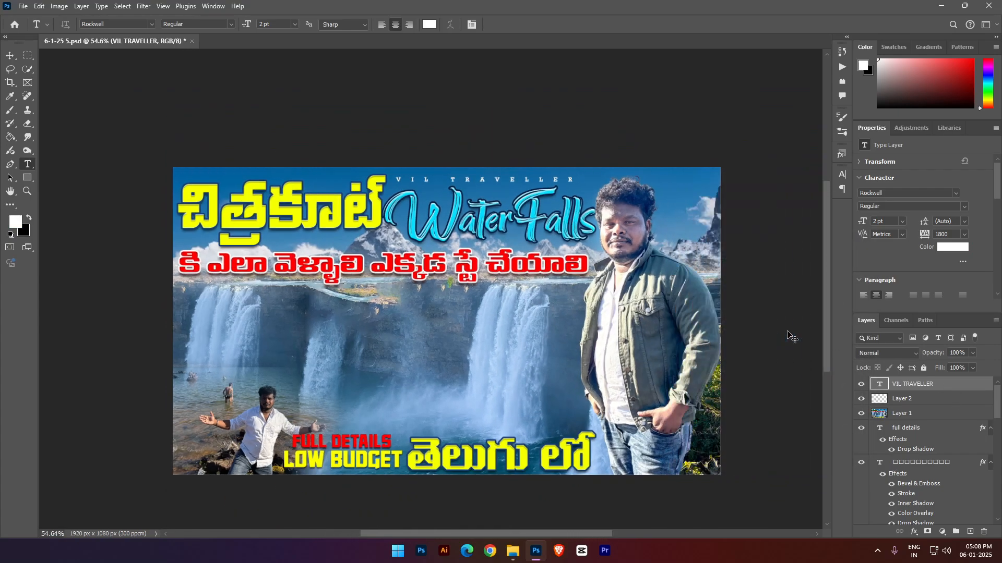
scroll(498, 221, "up", 2)
scroll(487, 175, "down", 3)
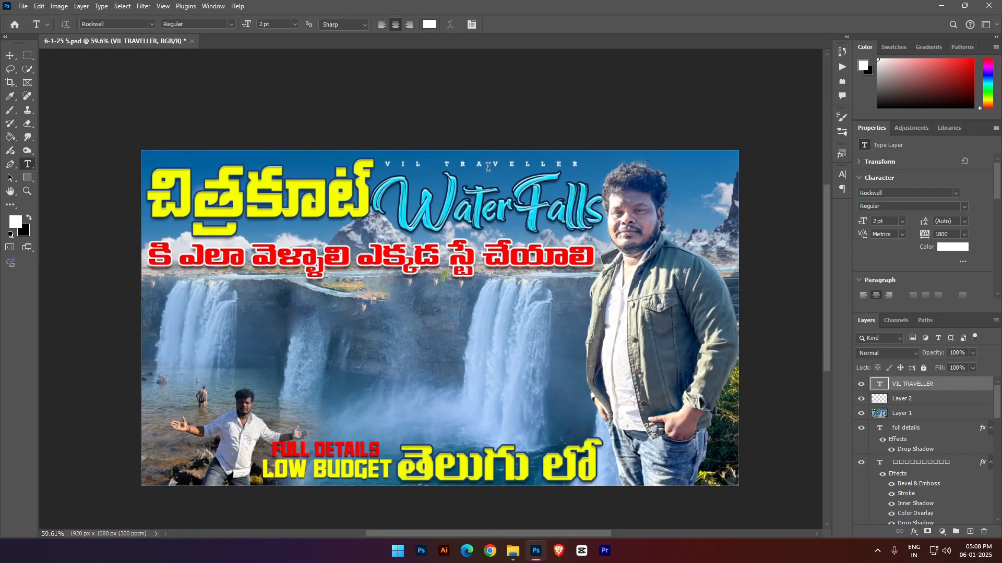
- Set the "VIL TRAVELLER" text size to 1.8 pt and remove its faux bold
triple_click(488, 167)
left_click_drag(257, 23, 236, 23)
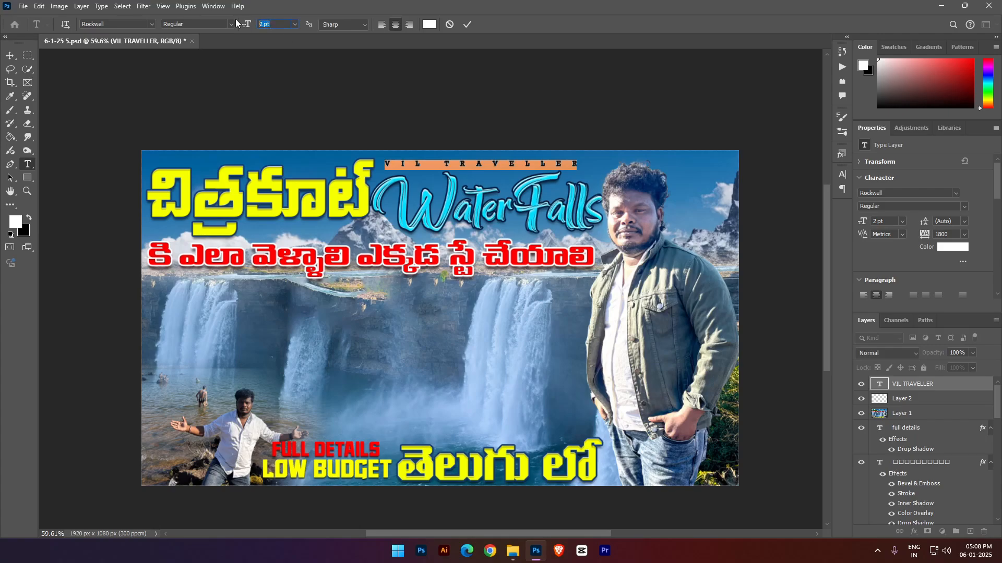
type("1.8")
key("Return")
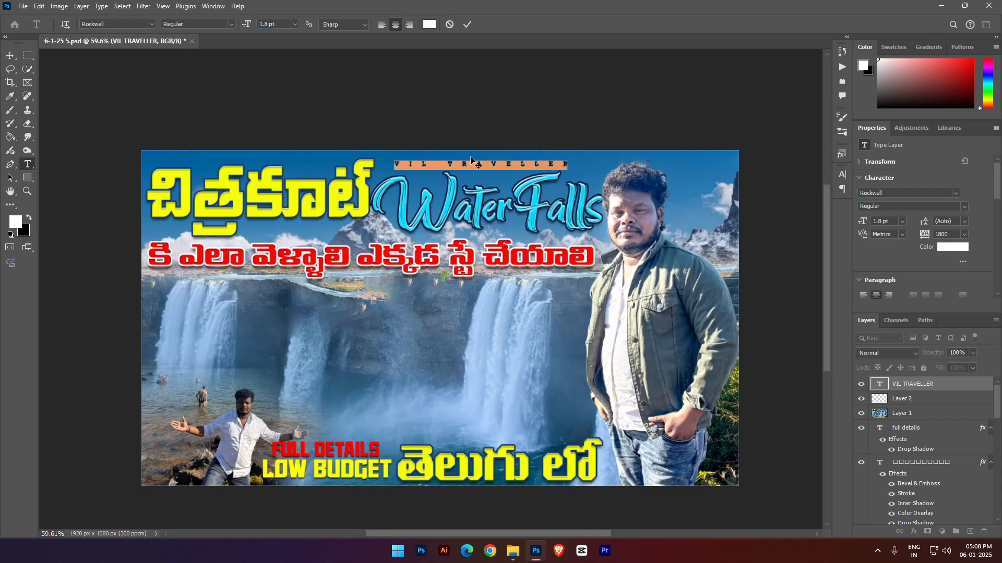
key("ctrl+t")
left_click(730, 251)
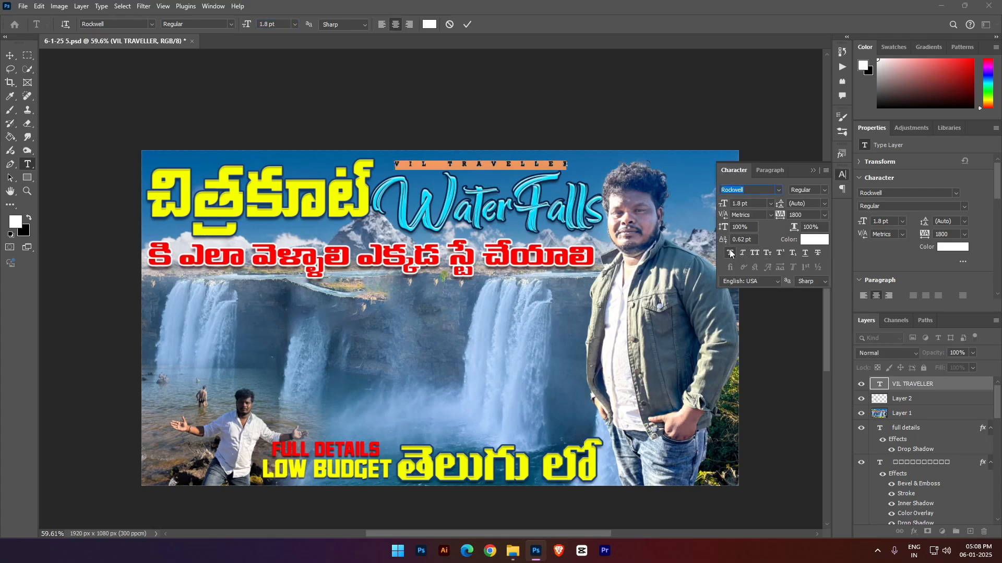
- Commit the "VIL TRAVELLER" text, nudge it into place above the "Water Falls" title, and save the document
left_click(904, 386)
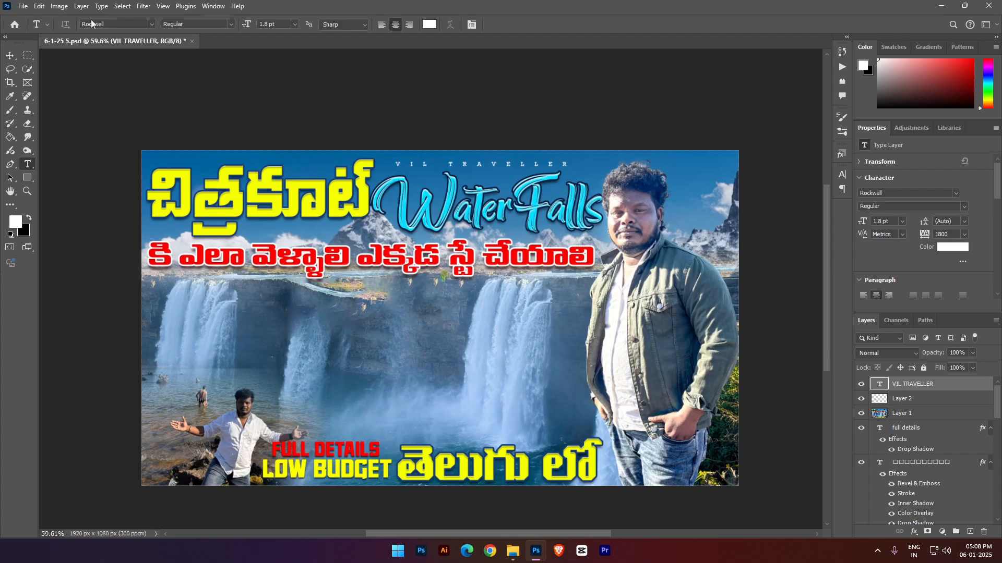
left_click(9, 55)
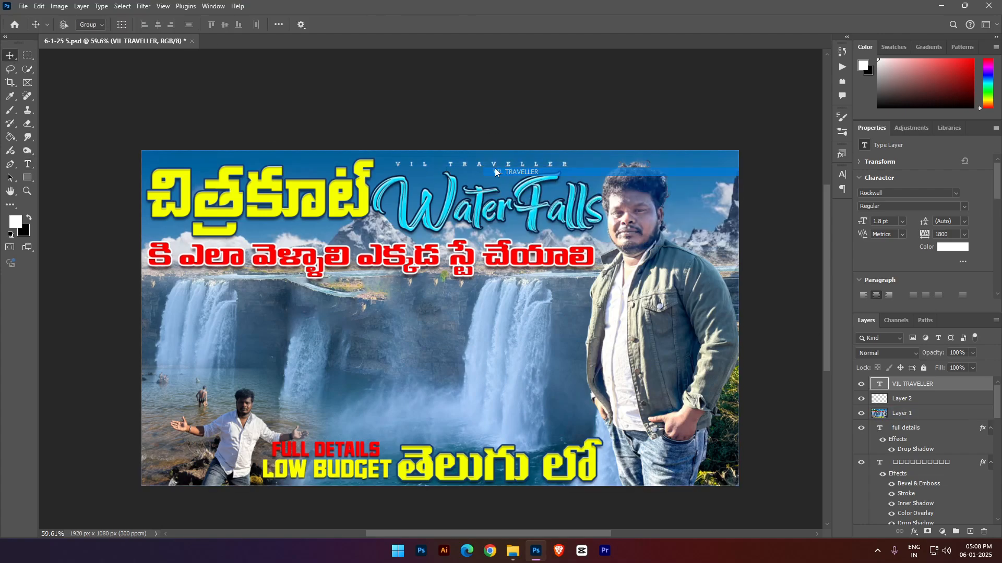
mouse_move(494, 168)
left_mouse_down()
mouse_move(259, 159)
mouse_move(496, 162)
mouse_move(506, 245)
mouse_move(464, 443)
mouse_move(272, 308)
mouse_move(267, 134)
mouse_move(490, 168)
left_mouse_up()
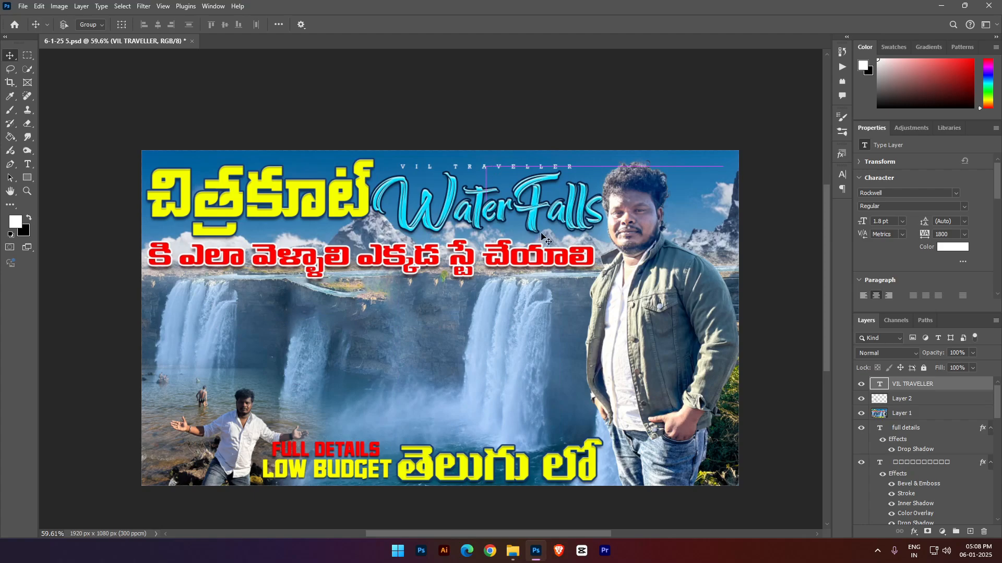
key("ctrl+s")
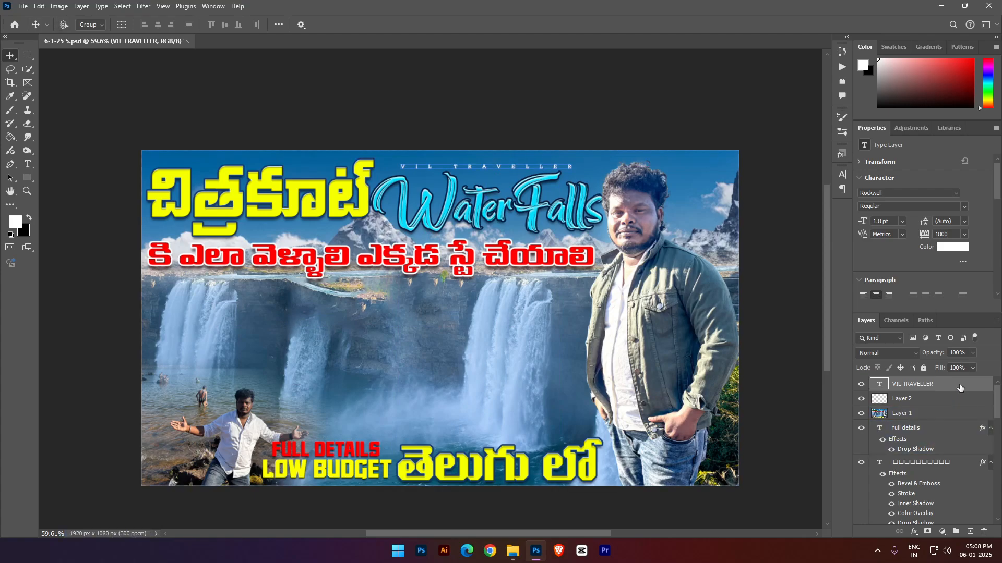
- Apply a white Outer Glow in Screen mode to the "VIL TRAVELLER" text with opacity about 24% and size 8 px
left_click_drag(244, 42, 724, 181)
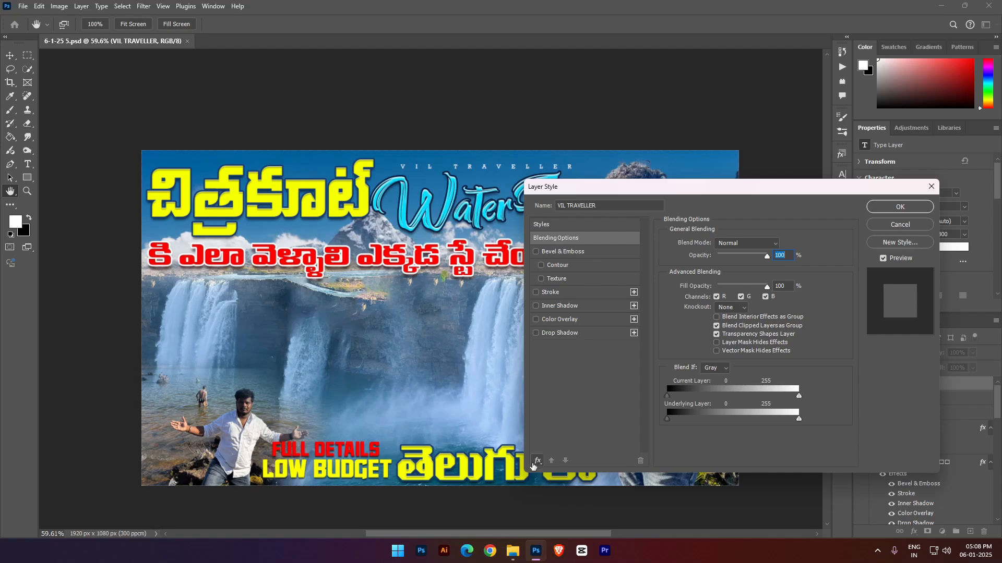
left_click(538, 461)
left_click(554, 334)
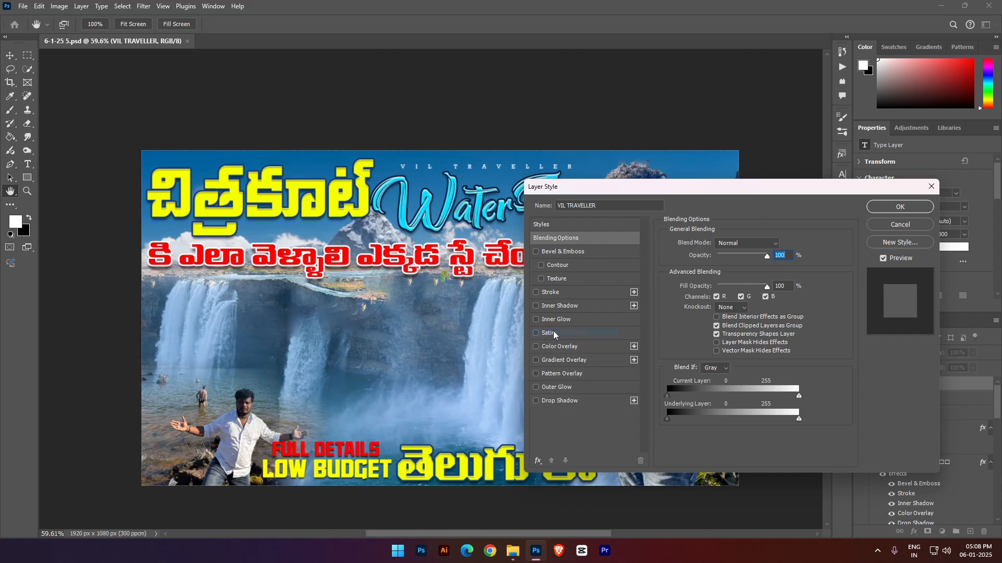
left_click(554, 389)
scroll(433, 169, "up", 3)
scroll(438, 171, "up", 1)
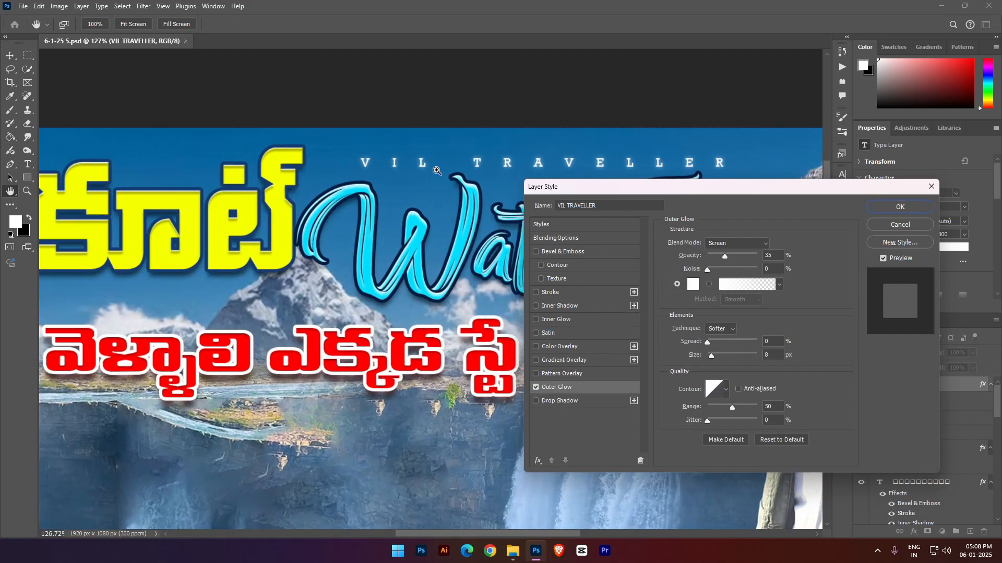
scroll(437, 171, "right", 5)
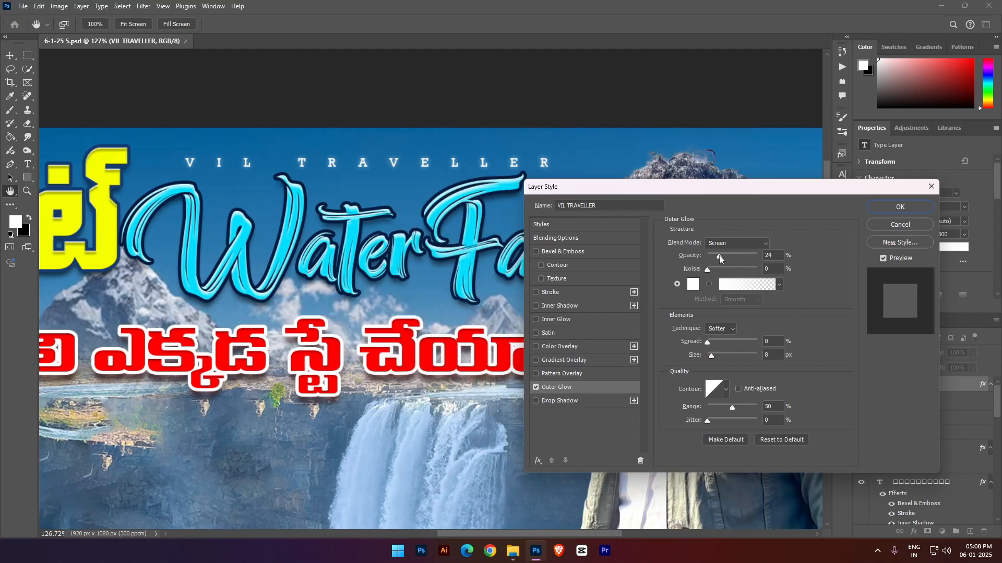
left_click(900, 208)
key("v")
scroll(577, 284, "down", 5)
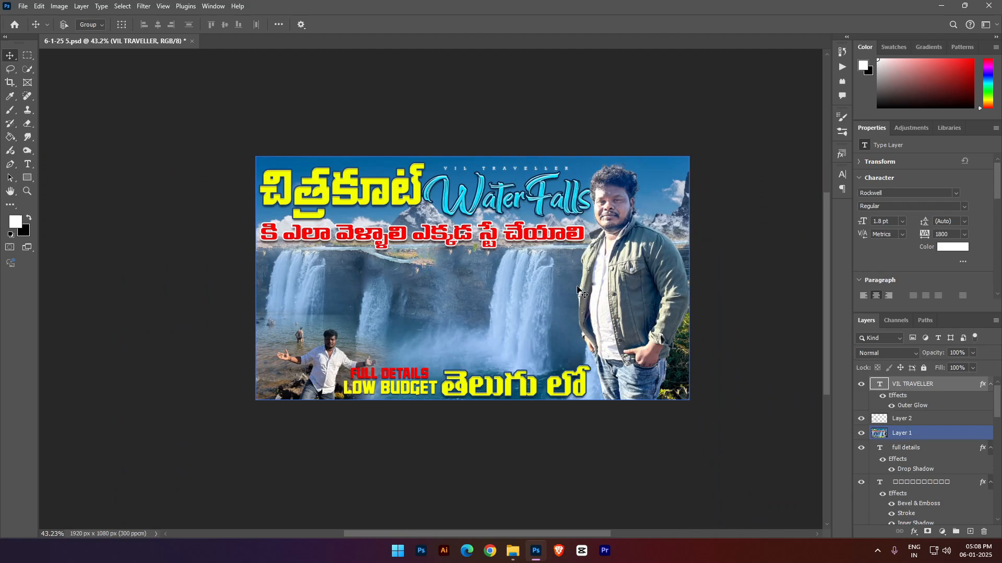
scroll(577, 286, "down", 2)
- Save the document and stamp all visible layers into a new merged layer on top
key("ctrl+s")
scroll(578, 286, "up", 3)
scroll(578, 281, "up", 2)
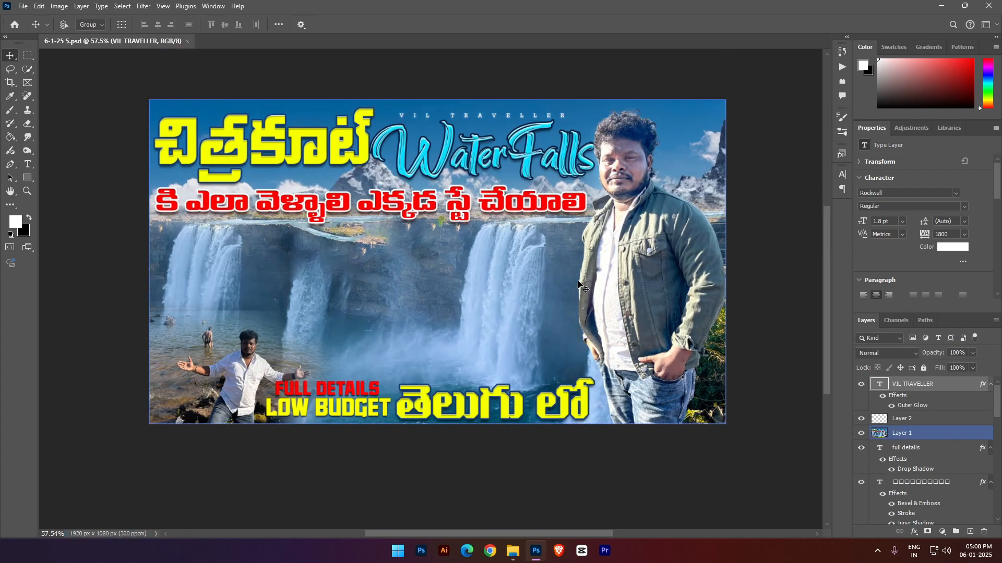
scroll(578, 286, "up", 3)
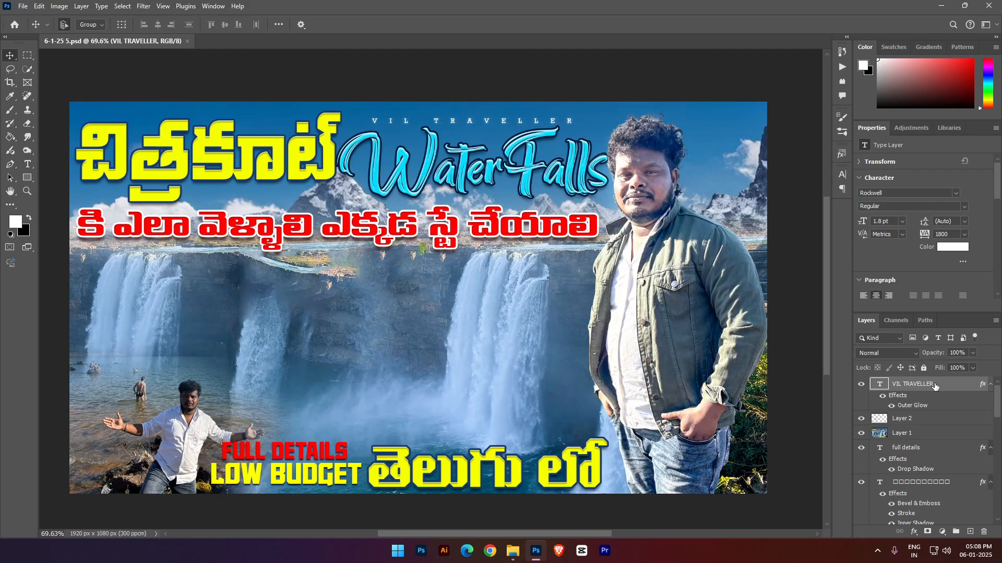
key("ctrl+alt+shift+e")
left_click(22, 7)
left_click(52, 152)
left_click(842, 52)
left_click(772, 89)
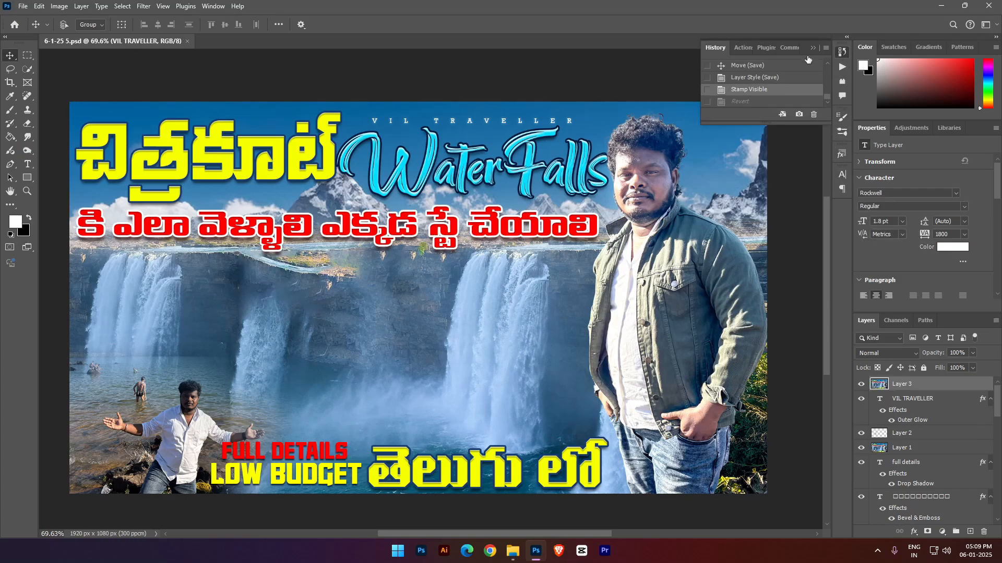
left_click(817, 47)
- Save a JPEG copy named "6-1-25 5 copy" in the PSD FILES folder at Maximum quality 12 with Baseline ("Standard") format
left_click(23, 6)
left_click(52, 145)
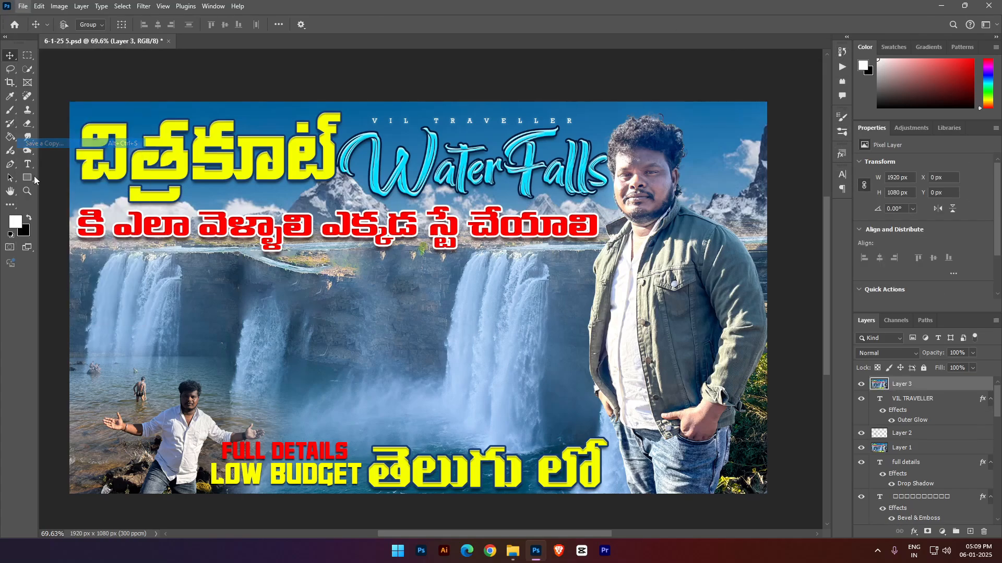
left_click(166, 417)
left_click(142, 304)
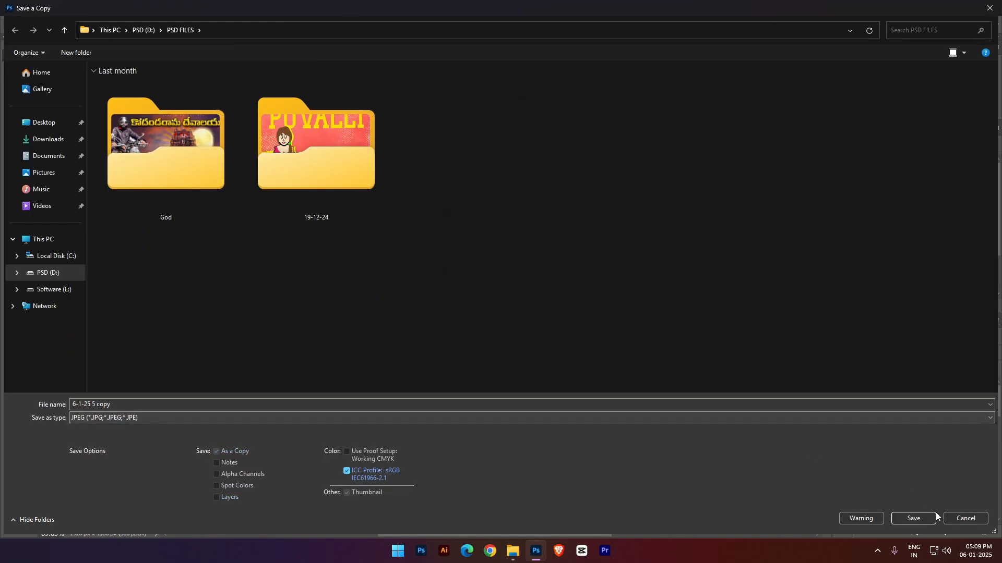
left_click(920, 519)
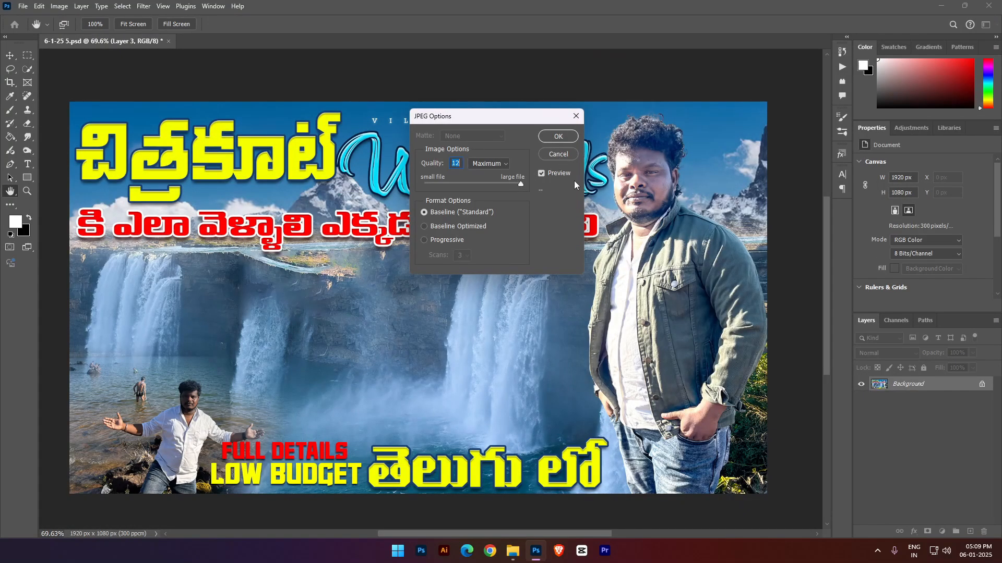
left_click(557, 137)
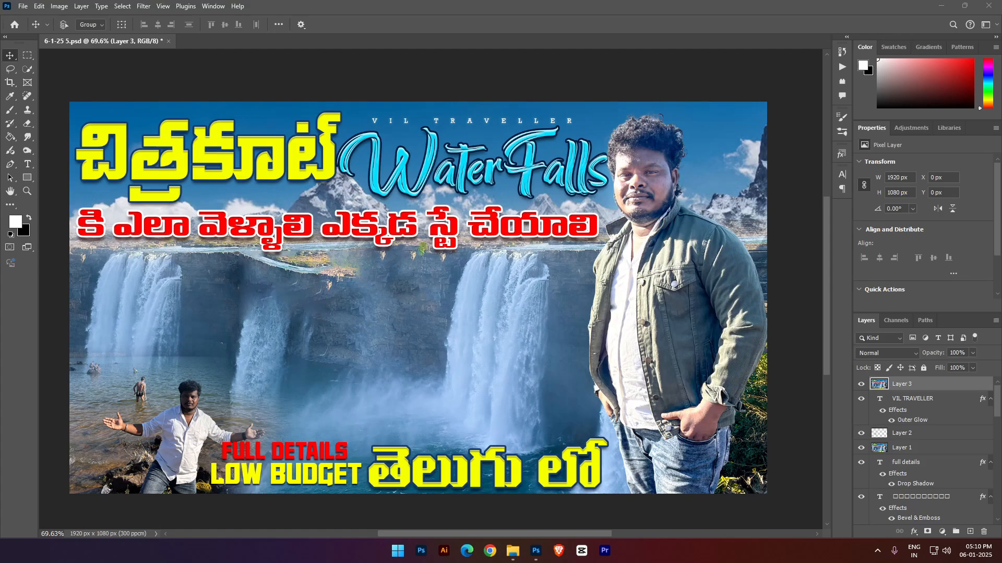
- Place the "6-1-25 5 copy_enhanced" image over the full canvas as a new layer on top
left_click_drag(537, 249, 424, 297)
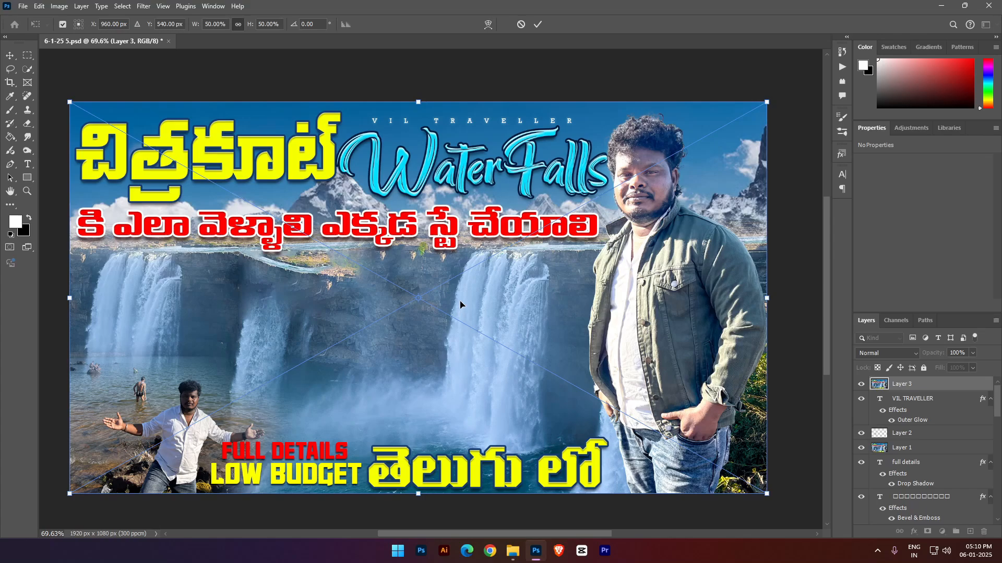
key("Return")
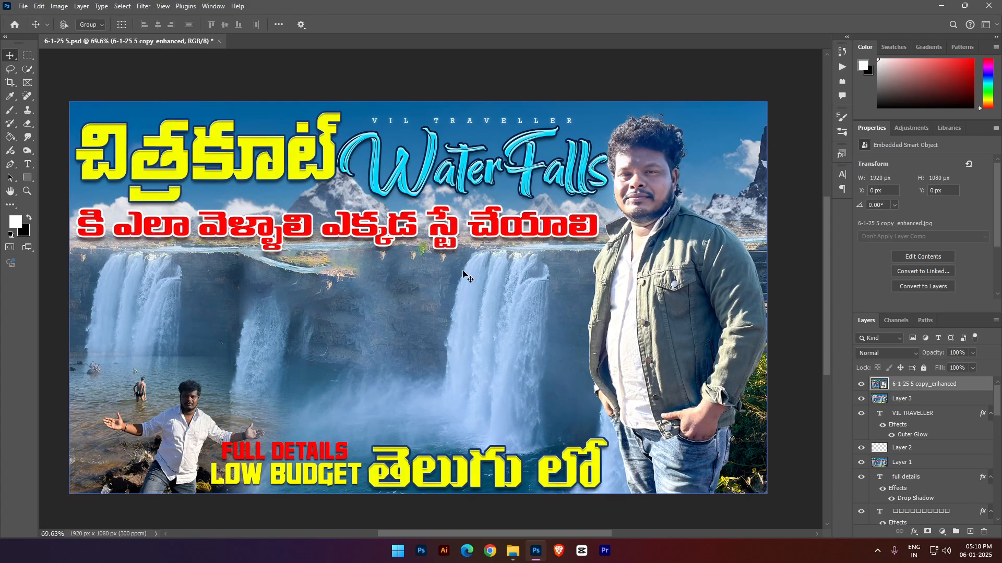
- Compare the thumbnail with and without the enhanced image layer by toggling that layer's visibility
left_click(861, 384)
left_click(861, 384)
left_click(861, 384)
left_click(861, 385)
left_click(864, 383)
left_click(864, 383)
left_click(864, 383)
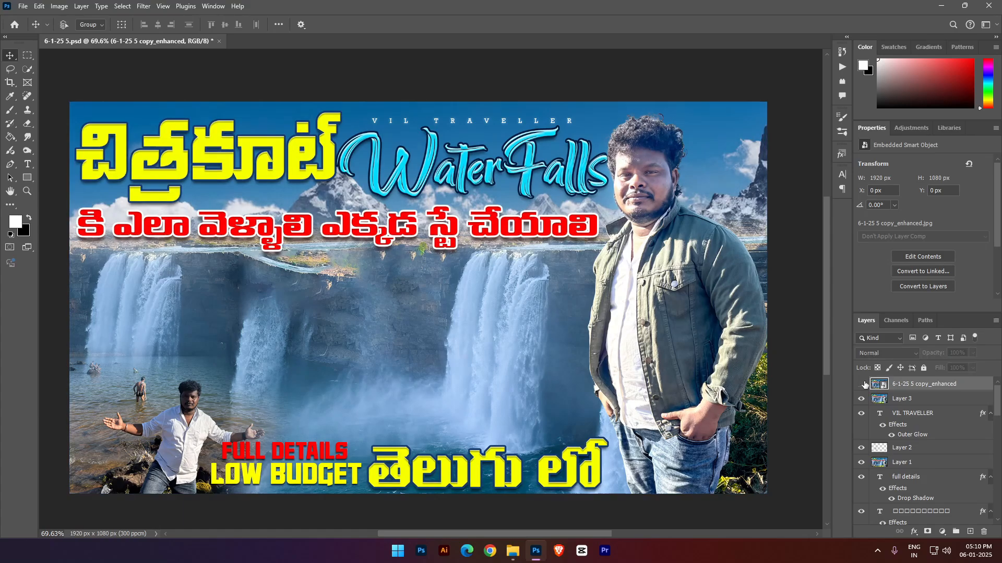
left_click(864, 383)
left_click(863, 383)
left_click(863, 383)
left_click(862, 384)
left_click(862, 384)
left_click(862, 384)
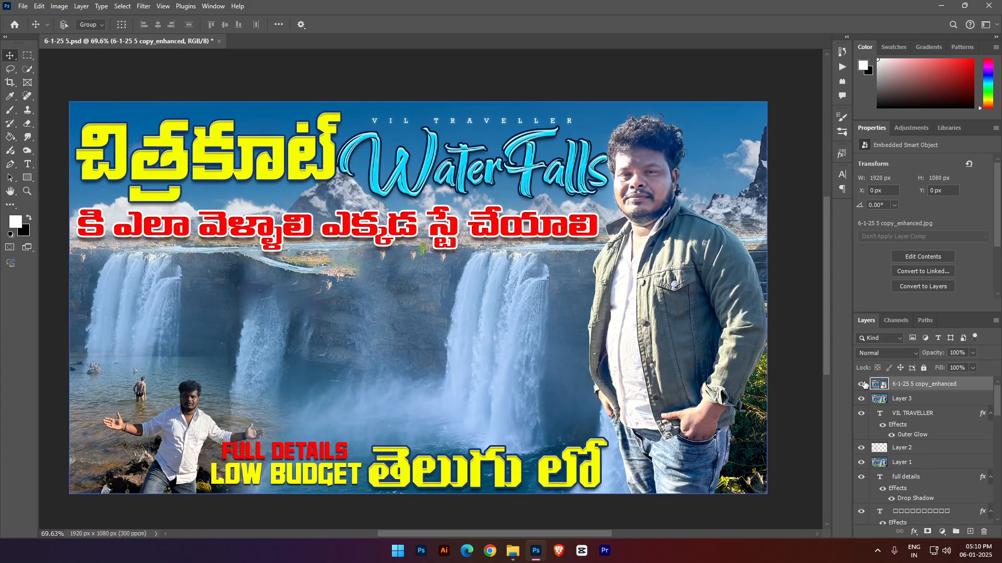
left_click(861, 384)
left_click(862, 384)
left_click(862, 384)
left_click(862, 384)
left_click(862, 384)
left_click(862, 384)
left_click(862, 384)
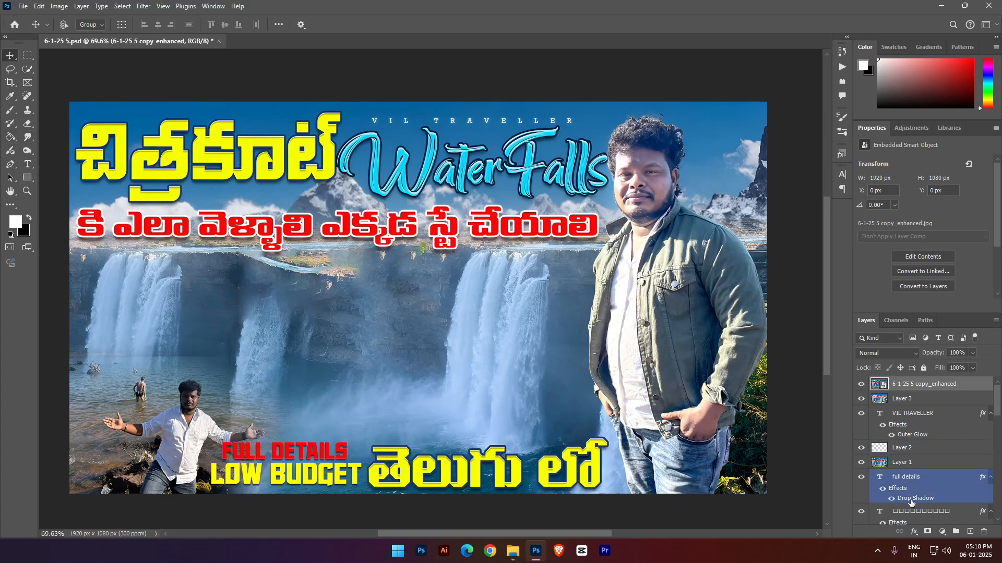
- Add a mask to the enhanced layer at 70% fill and erase it across the cliff and waterfalls
left_click(927, 532)
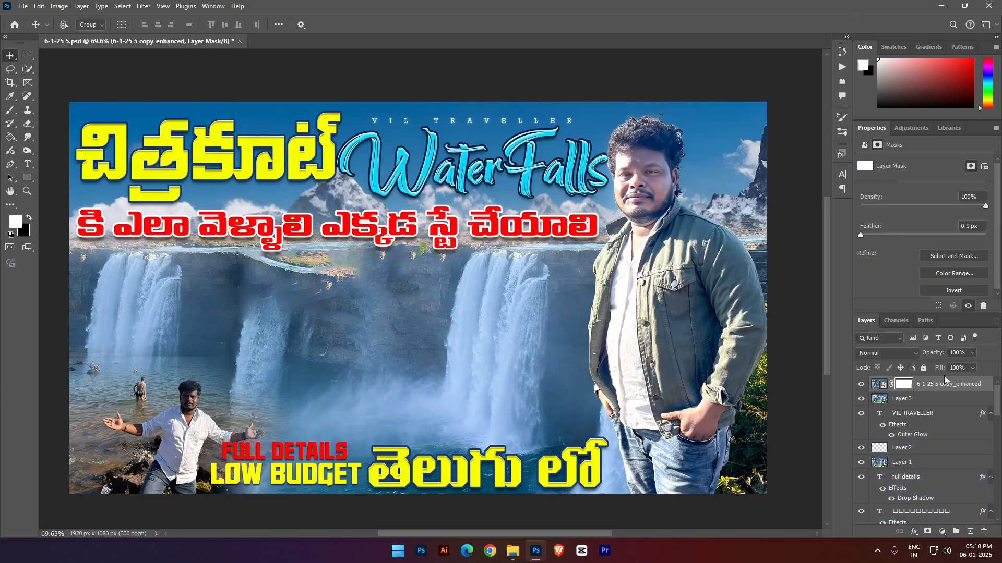
type("7")
left_click(27, 123)
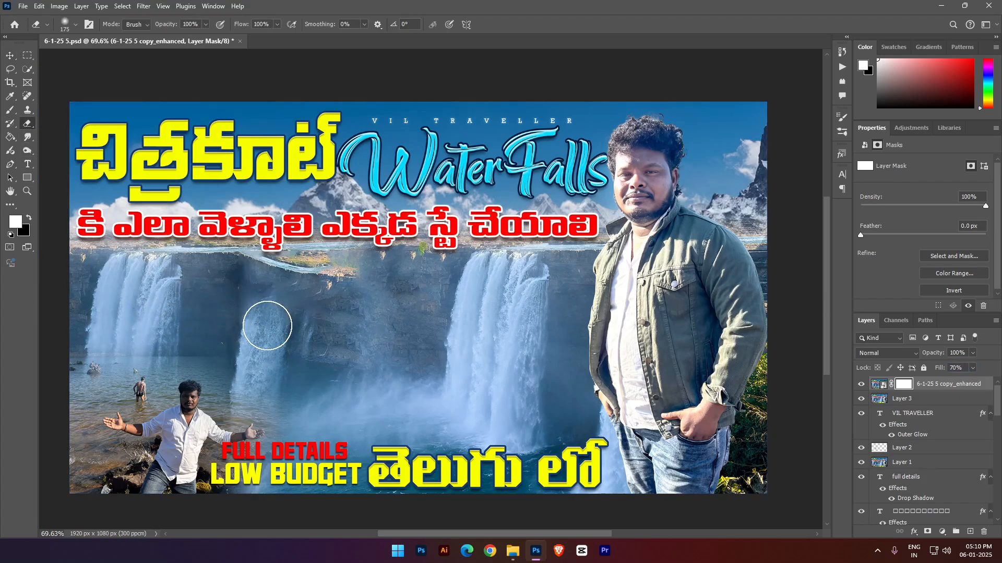
mouse_move(484, 374)
left_mouse_down()
mouse_move(447, 409)
mouse_move(506, 320)
mouse_move(463, 321)
mouse_move(494, 275)
mouse_move(271, 331)
mouse_move(346, 380)
mouse_move(280, 344)
left_mouse_up()
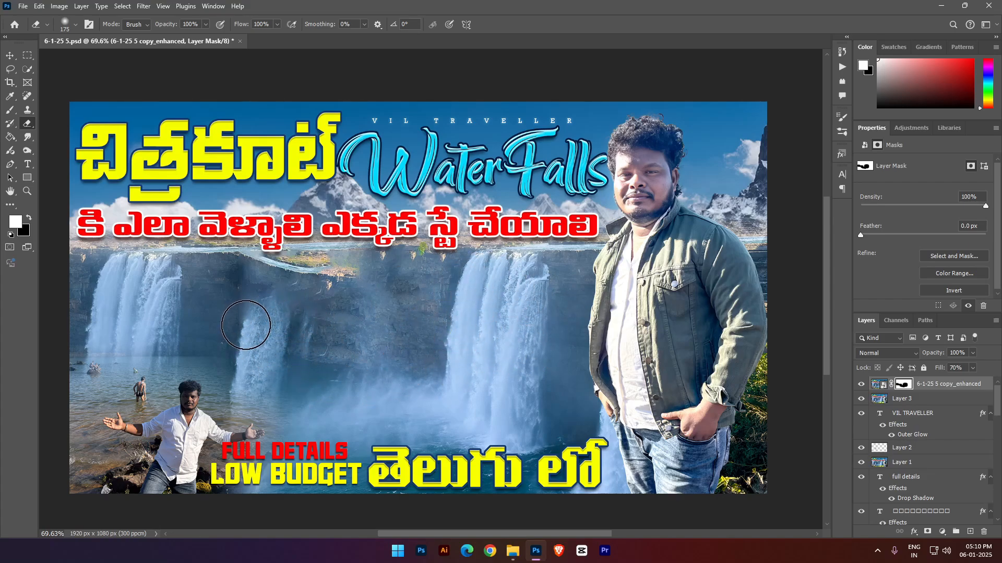
- Paint a quick mask over the face and hands of the small man in the white shirt and convert it to a selection
left_click(910, 402)
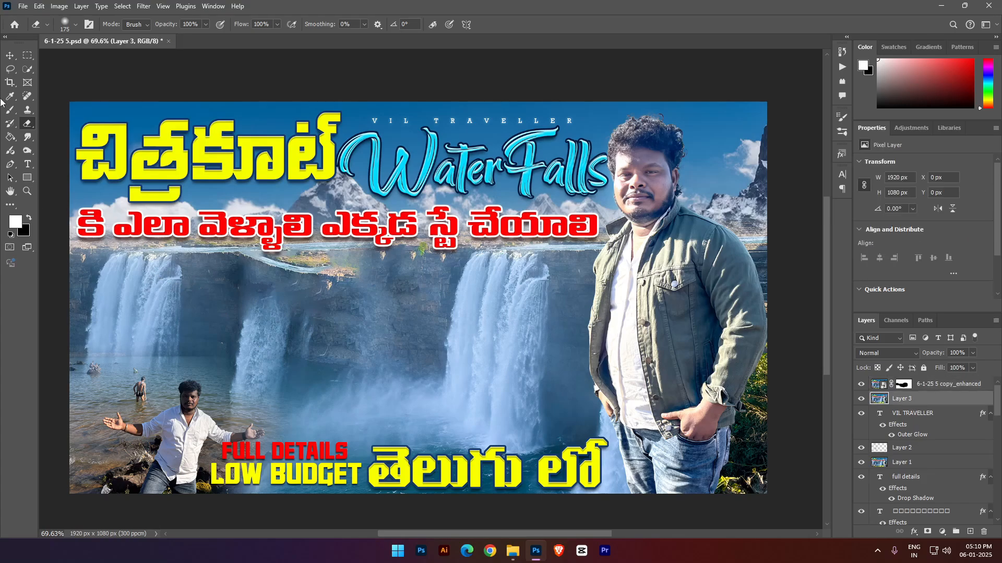
left_click(955, 388)
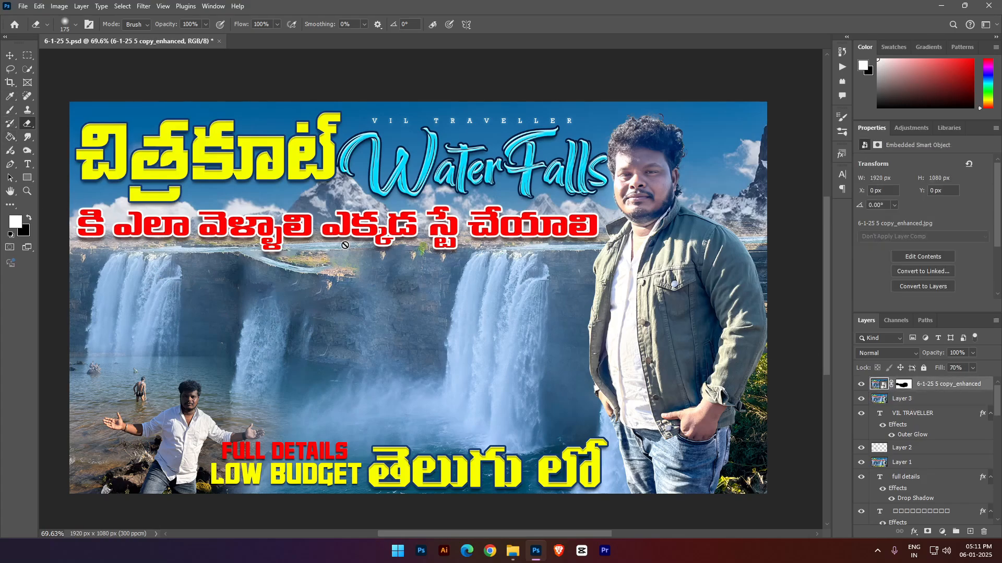
left_click(10, 110)
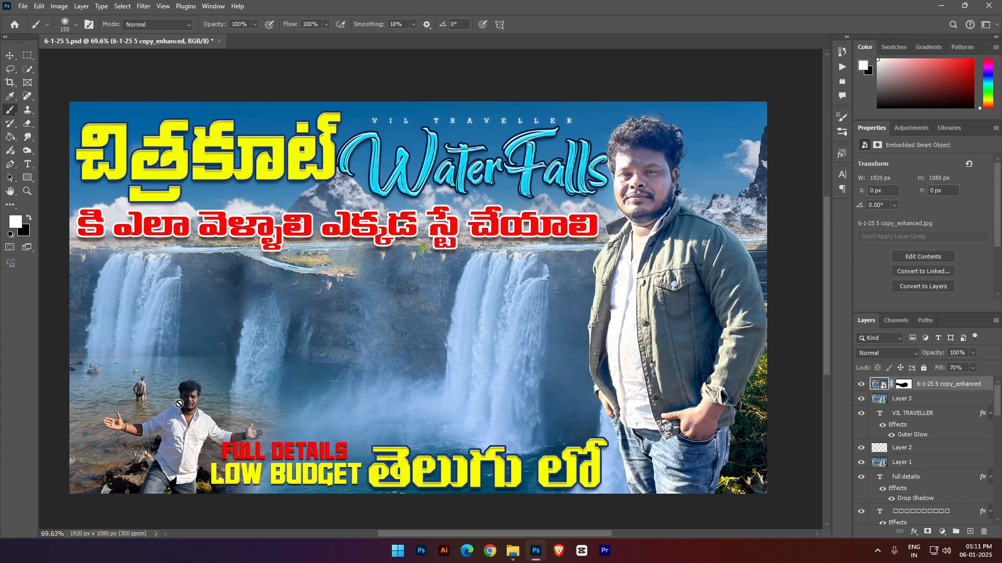
key("q")
key("d")
mouse_move(179, 403)
left_mouse_down()
mouse_move(193, 409)
mouse_move(132, 430)
left_mouse_up()
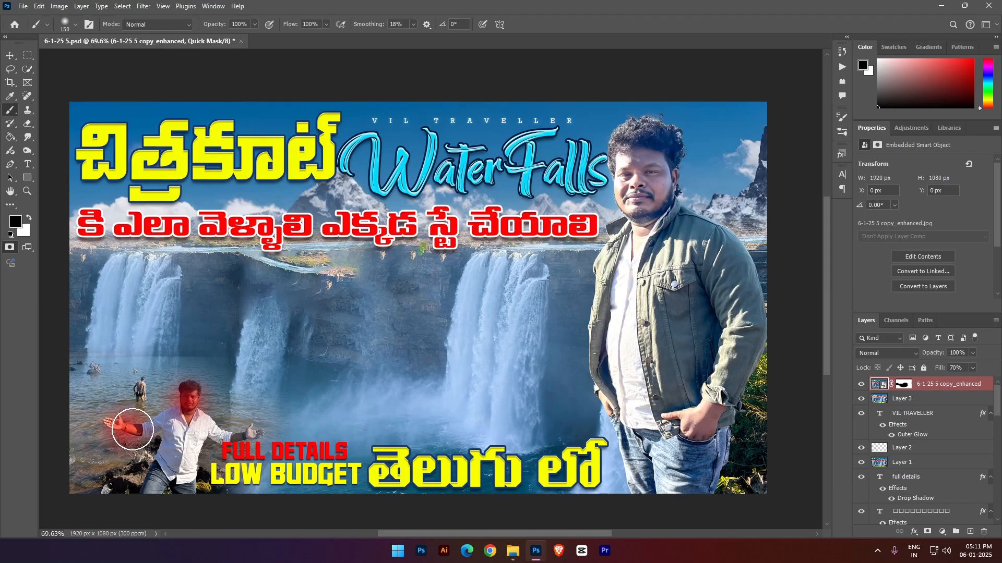
left_click_drag(241, 437, 246, 434)
key("q")
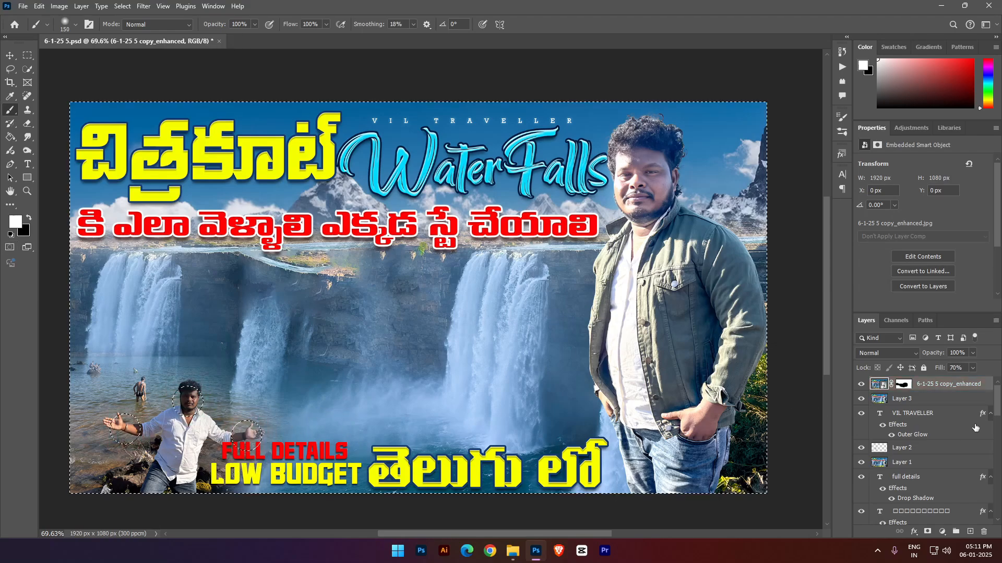
- Brighten the small man's face and hands with a masked Levels adjustment layer, using midtones 1.40 and white point 192
left_click(943, 532)
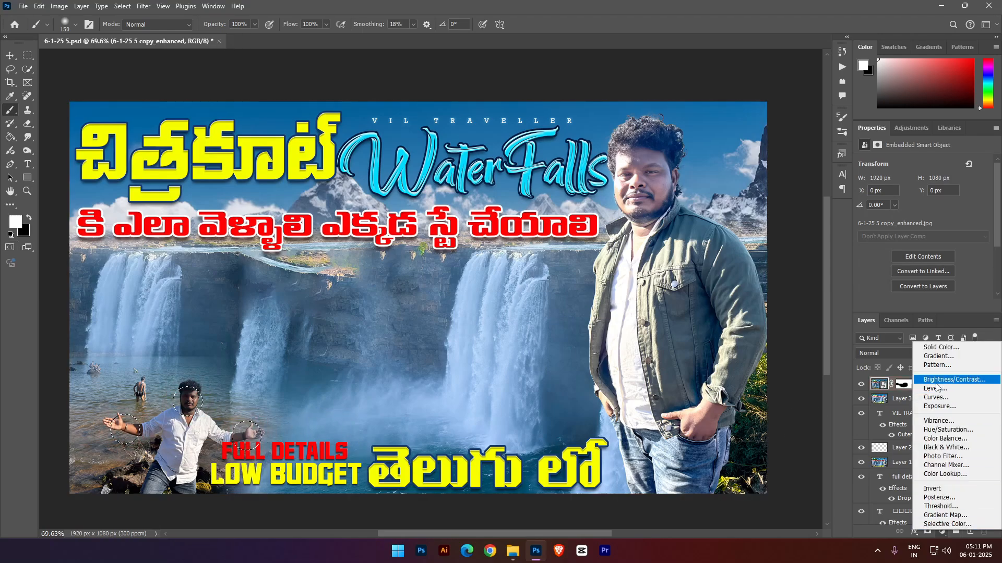
left_click(935, 388)
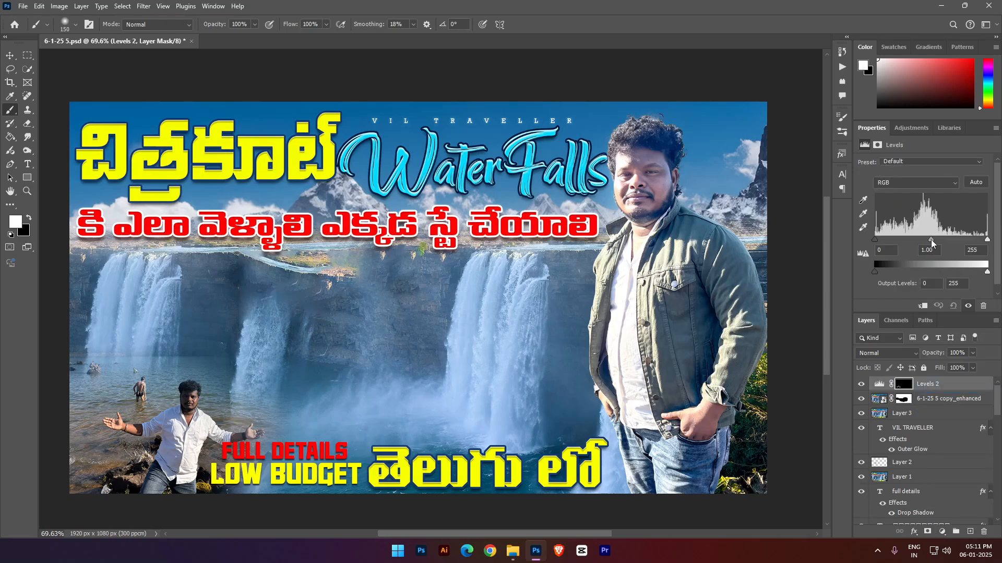
mouse_move(930, 241)
left_mouse_down()
mouse_move(906, 238)
mouse_move(917, 238)
left_mouse_up()
left_click_drag(987, 239, 960, 240)
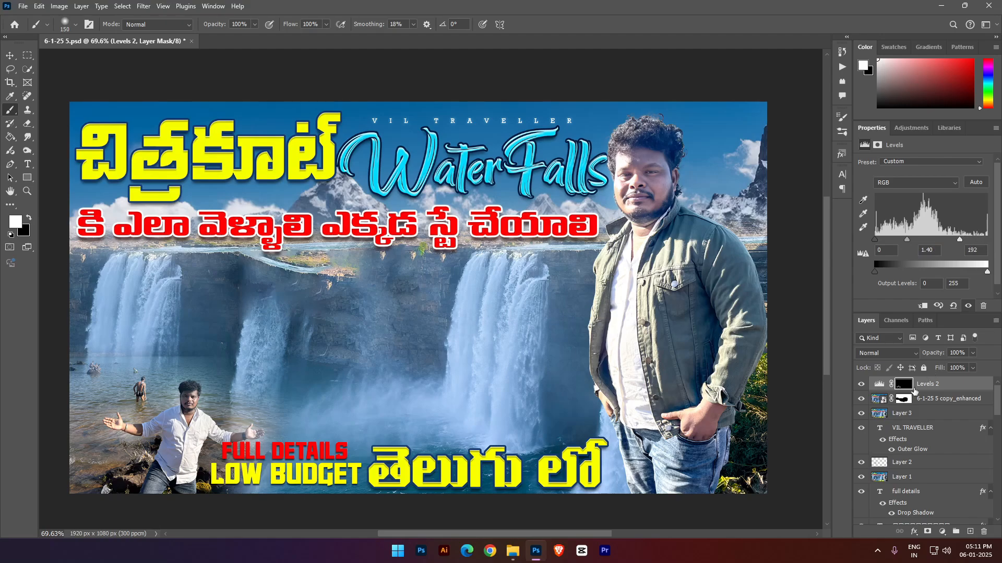
- Erase the Levels mask over the small man's hands and save the document
left_click(28, 125)
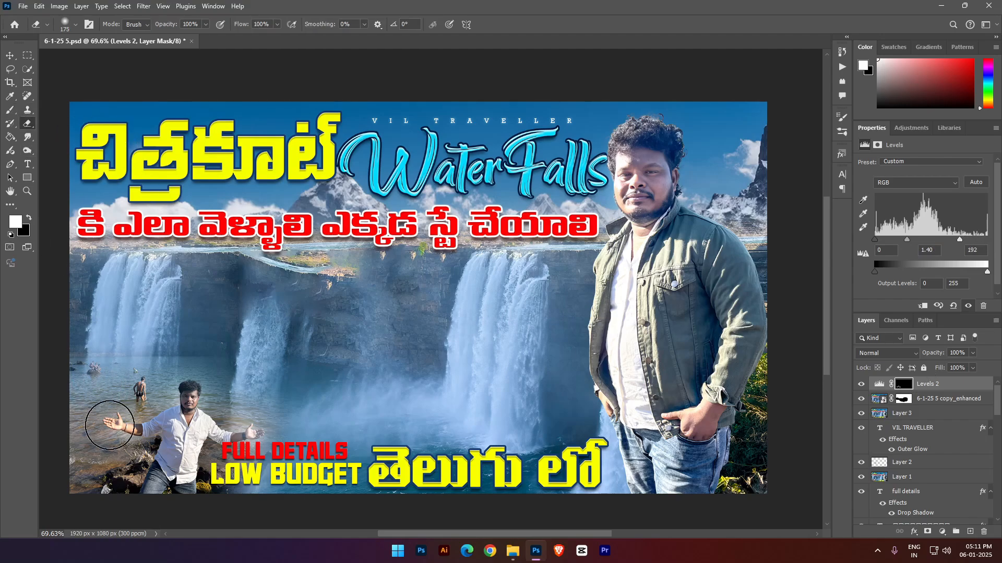
left_click_drag(112, 425, 119, 429)
left_click_drag(259, 425, 249, 433)
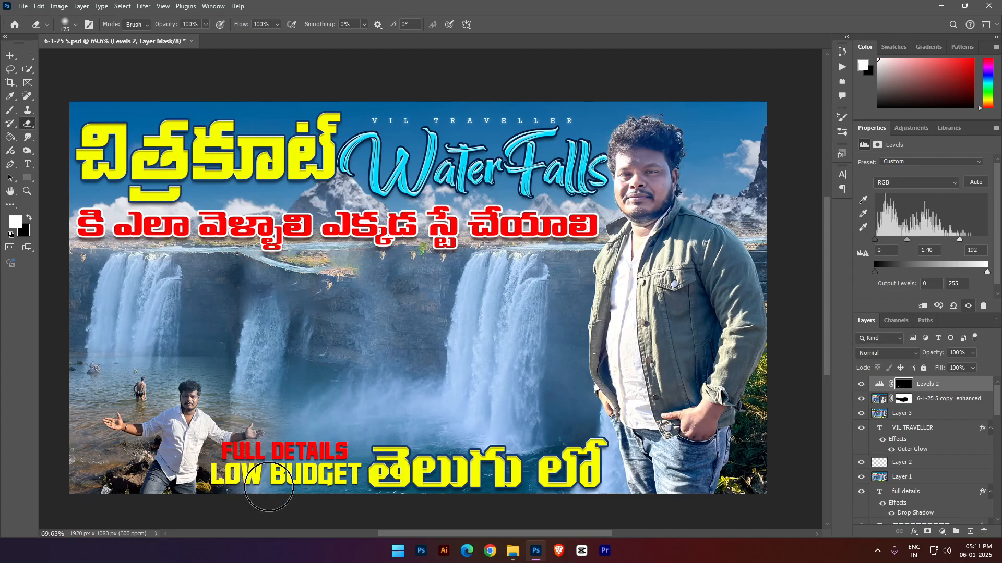
key("ctrl+s")
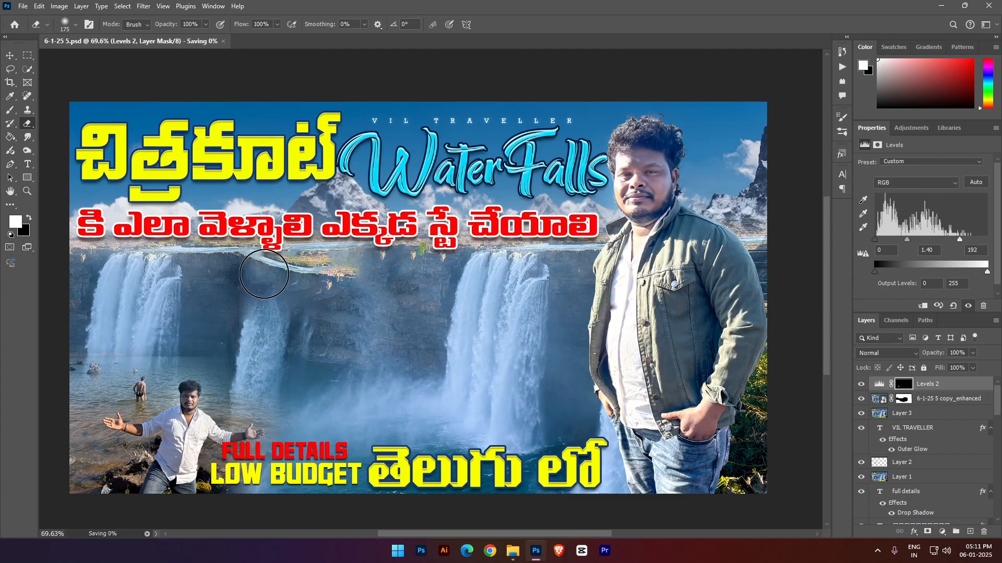
left_click(10, 56)
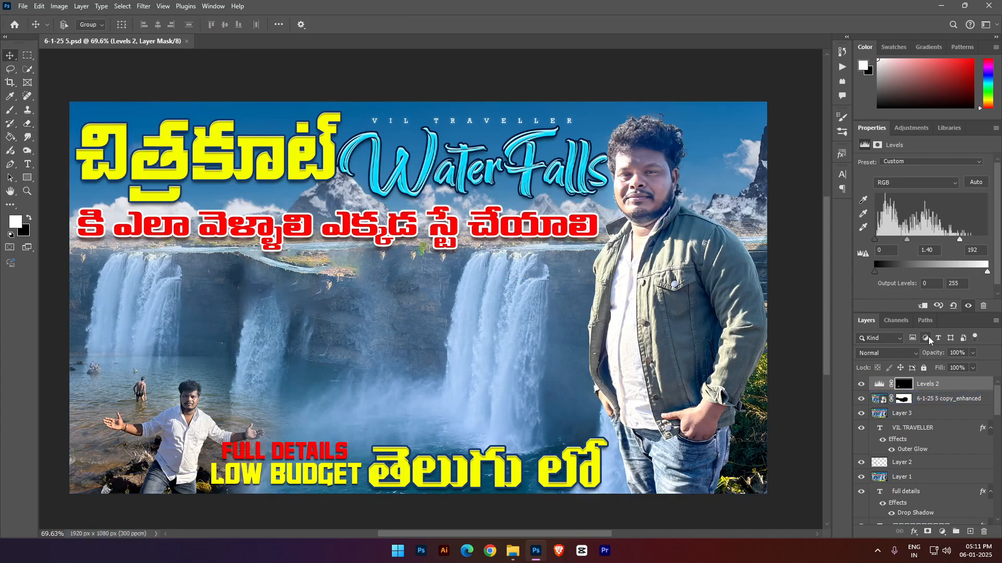
left_click(961, 385)
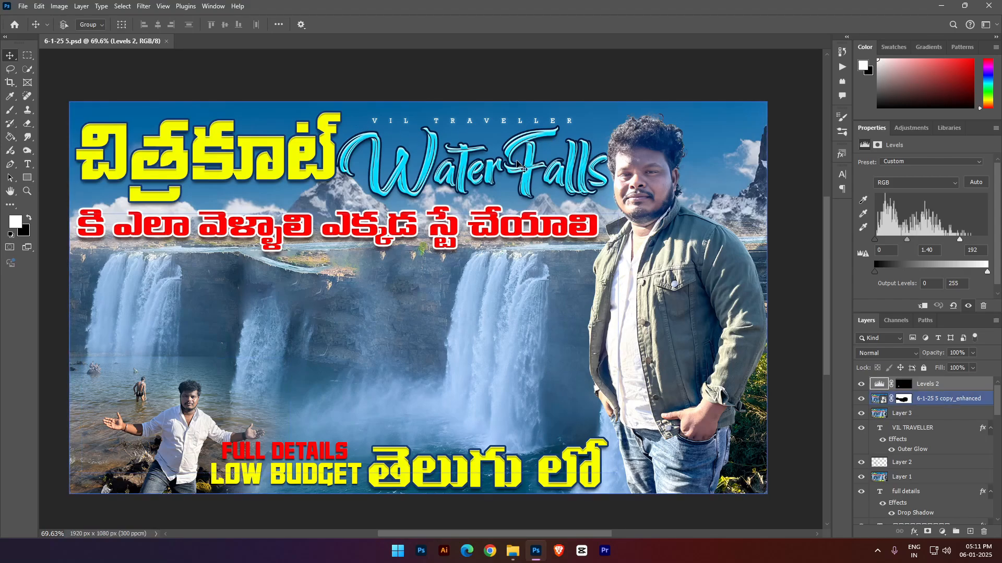
left_click(28, 123)
left_click(63, 24)
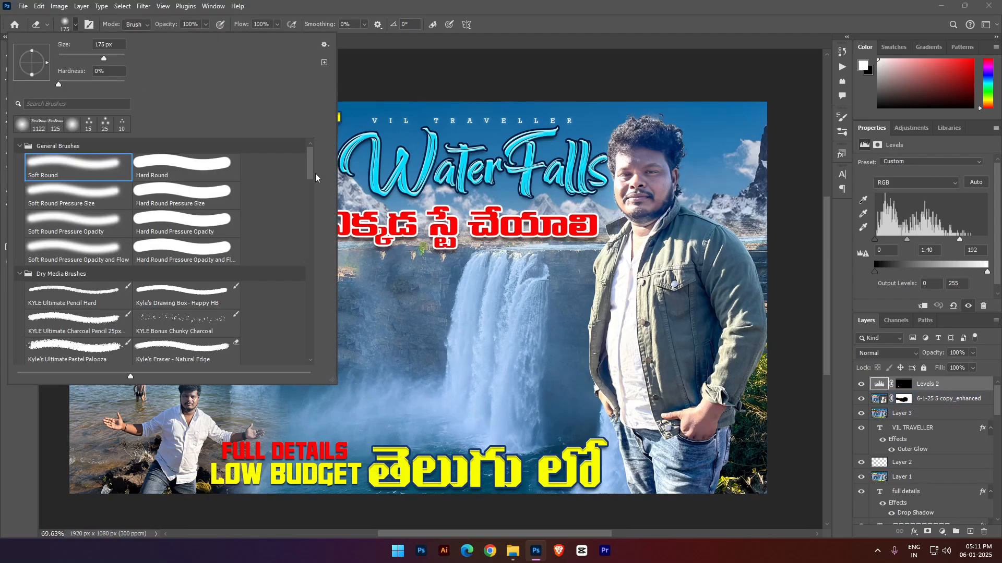
mouse_move(315, 175)
left_mouse_down()
mouse_move(320, 334)
mouse_move(319, 236)
left_mouse_up()
left_click(185, 275)
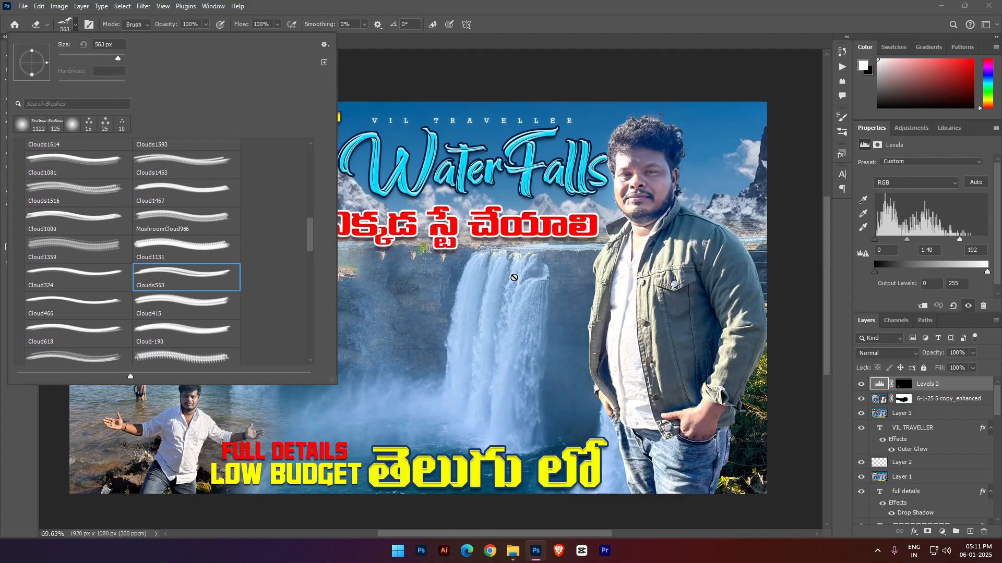
- Add a new layer above the Levels 2 adjustment and bring up the cloud brush tips for the Brush tool
left_click(970, 532)
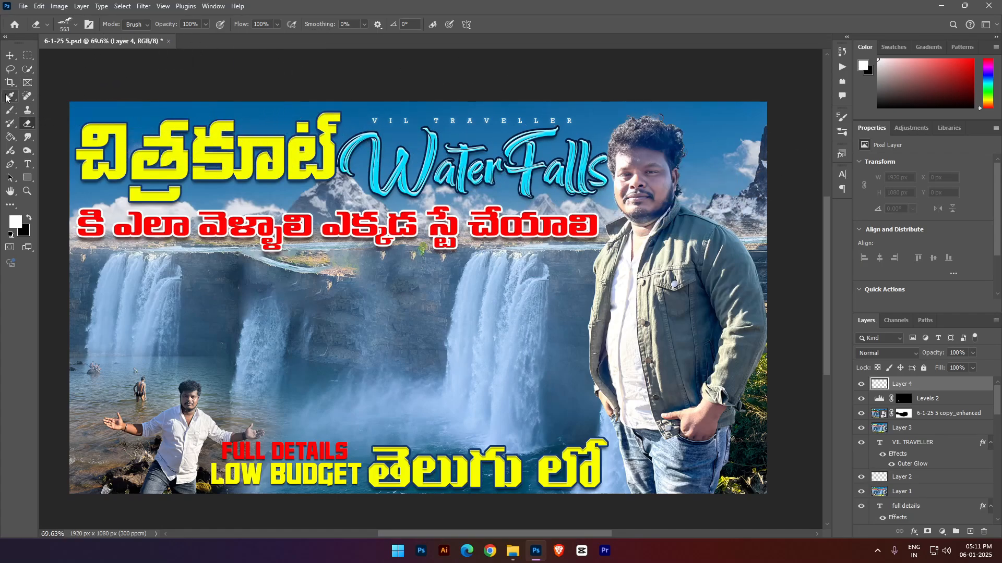
left_click(9, 110)
left_click(65, 25)
scroll(315, 255, "down", 5)
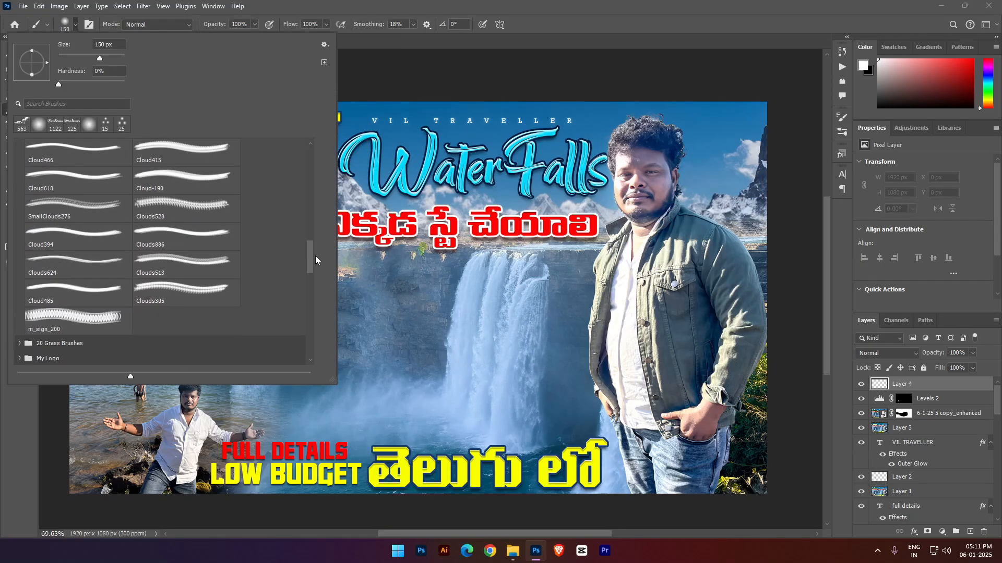
scroll(319, 260, "up", 4)
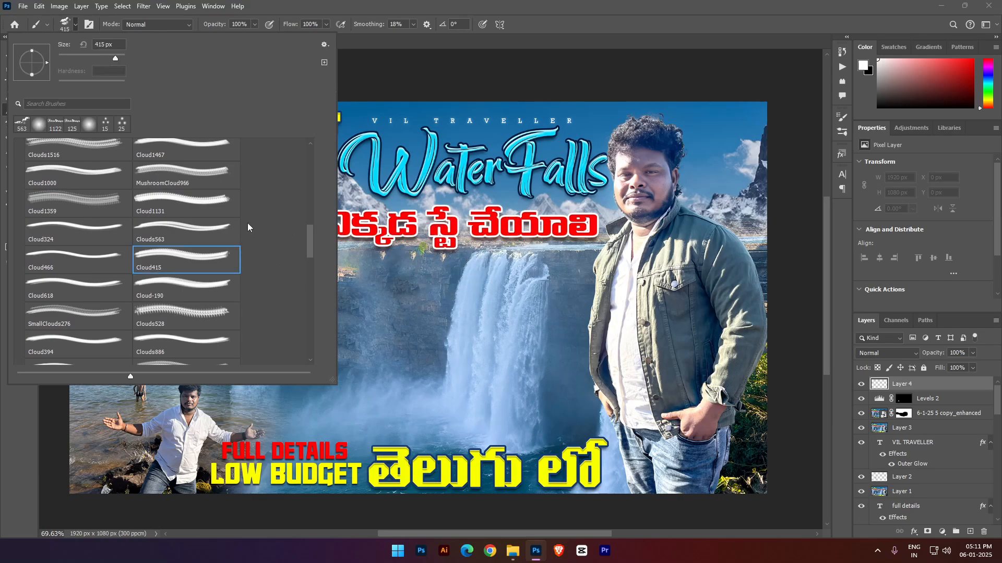
- Preview several cloud brush tips and choose Cloud324 for the Brush tool
left_click(214, 233)
left_click(182, 173)
left_click(184, 201)
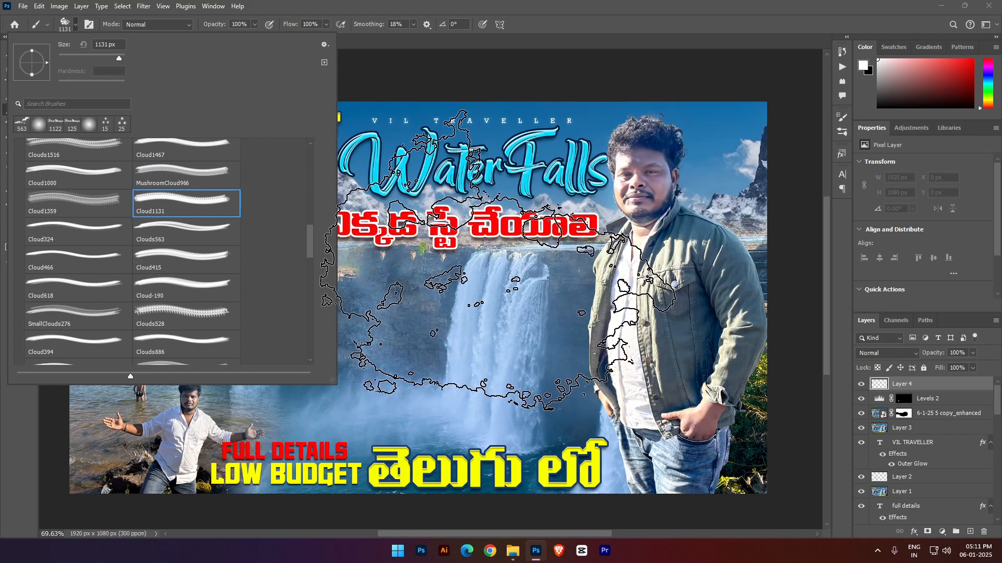
left_click(210, 279)
left_click(201, 231)
left_click(204, 259)
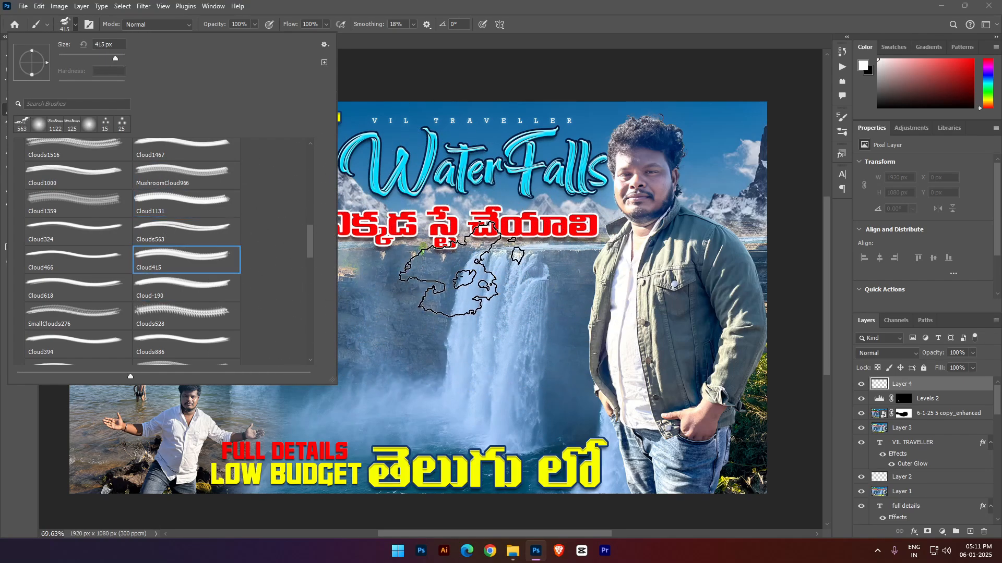
left_click(237, 321)
left_click(228, 339)
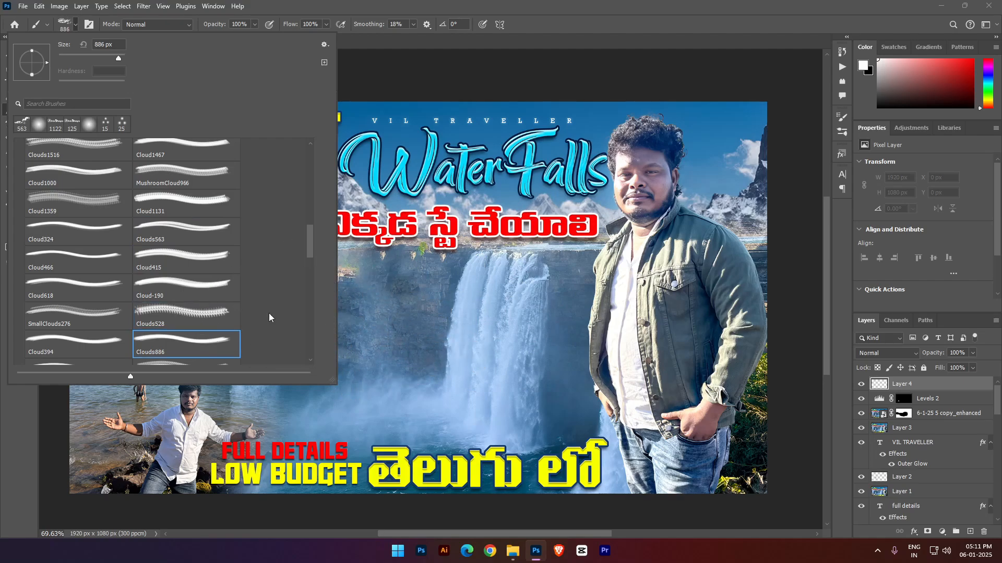
left_click(74, 284)
left_click(78, 260)
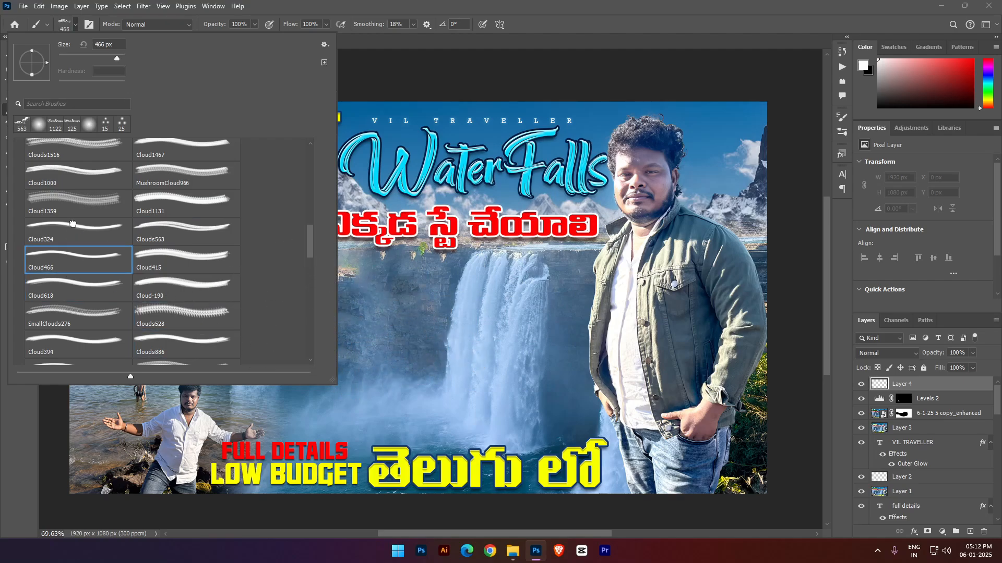
left_click(100, 235)
left_click(521, 3)
- Stamp white clouds in both upper corners of the sky and one over the mountains between the yellow and red Telugu headlines
left_click(134, 104)
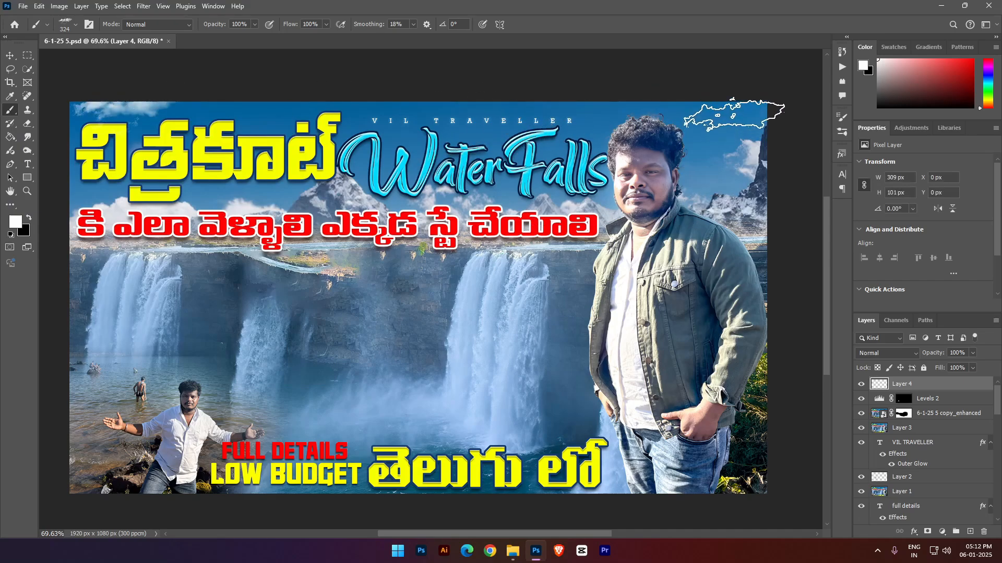
left_click(733, 115)
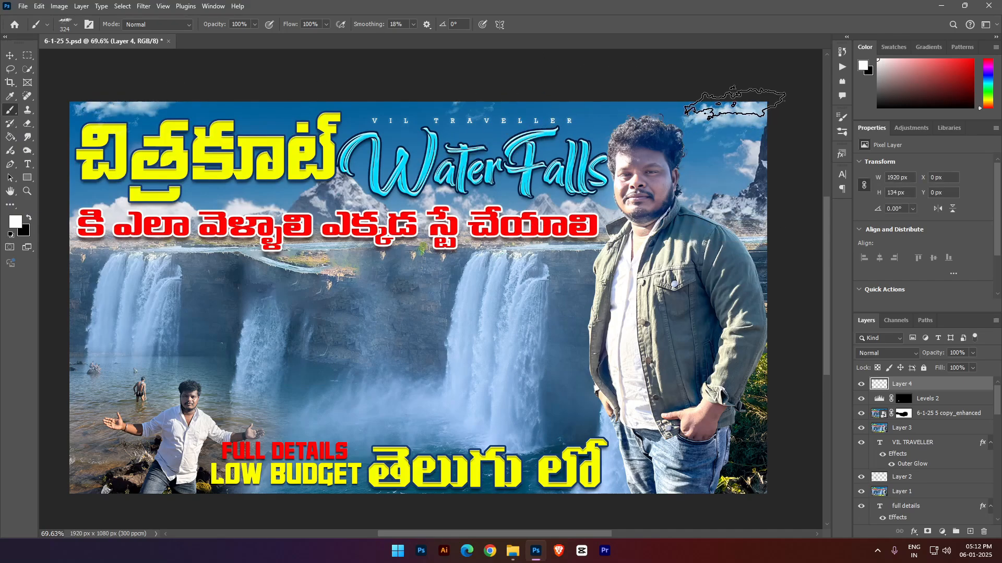
left_click(276, 196)
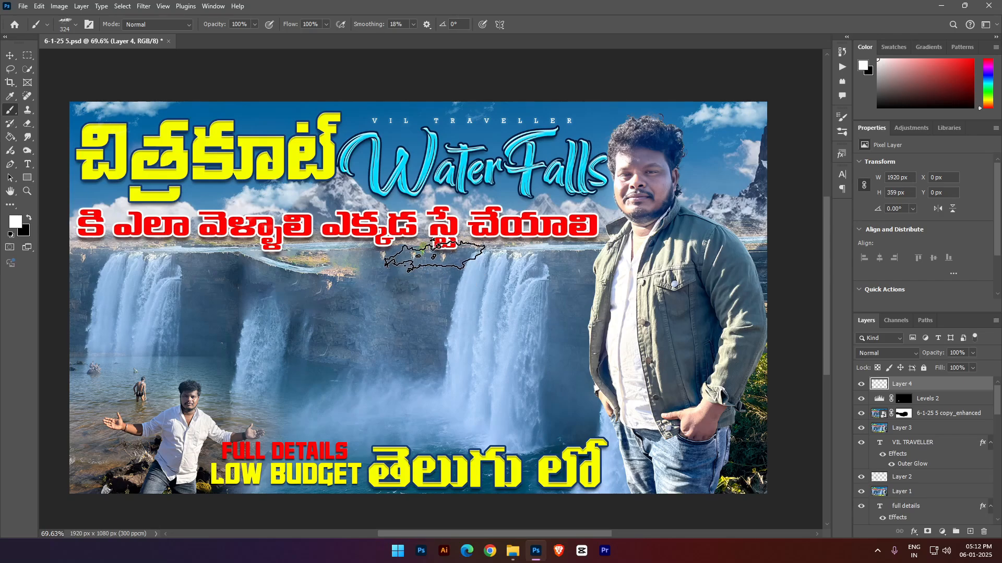
key("ctrl+z")
left_click(261, 195)
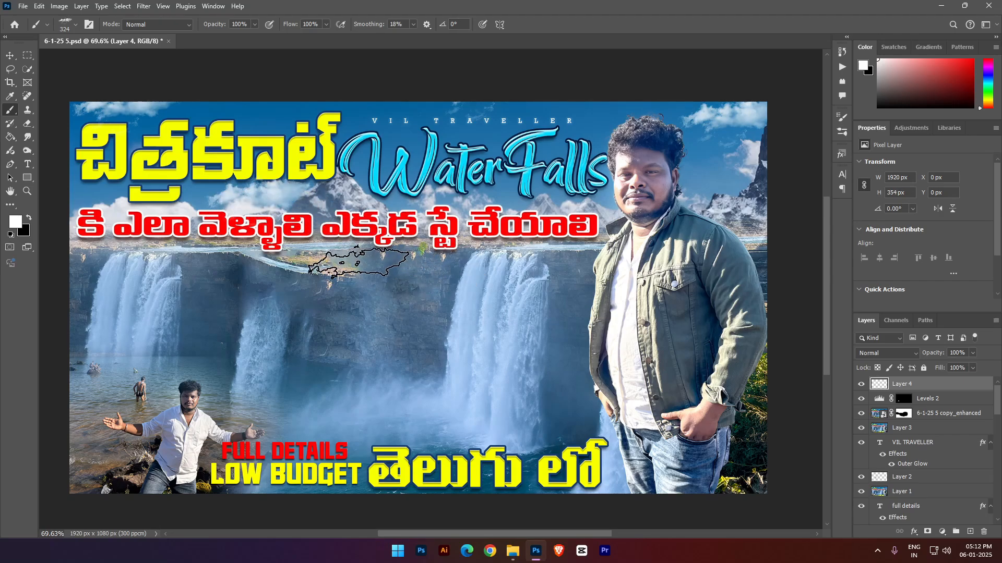
left_click(460, 190)
key("ctrl+z")
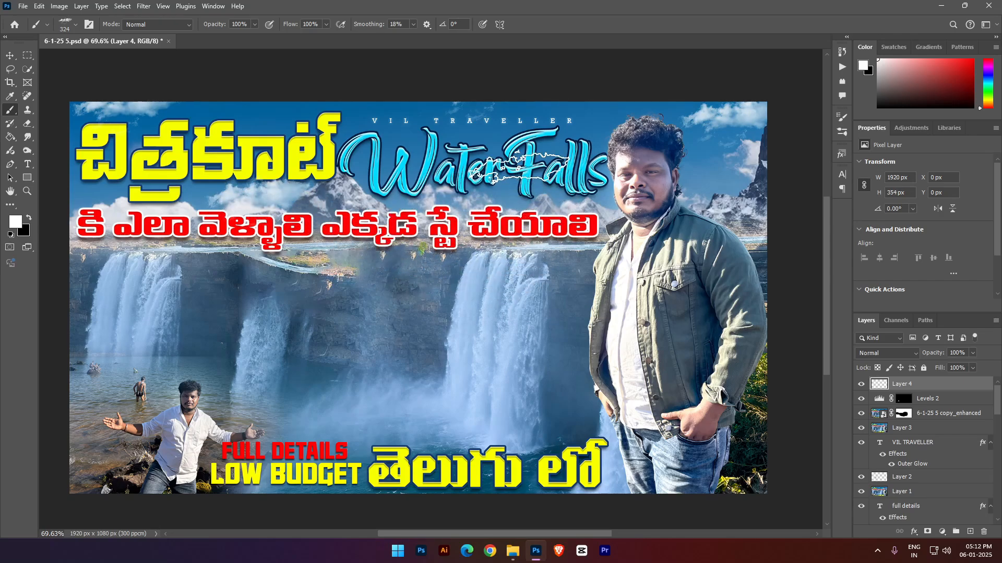
left_click(482, 134)
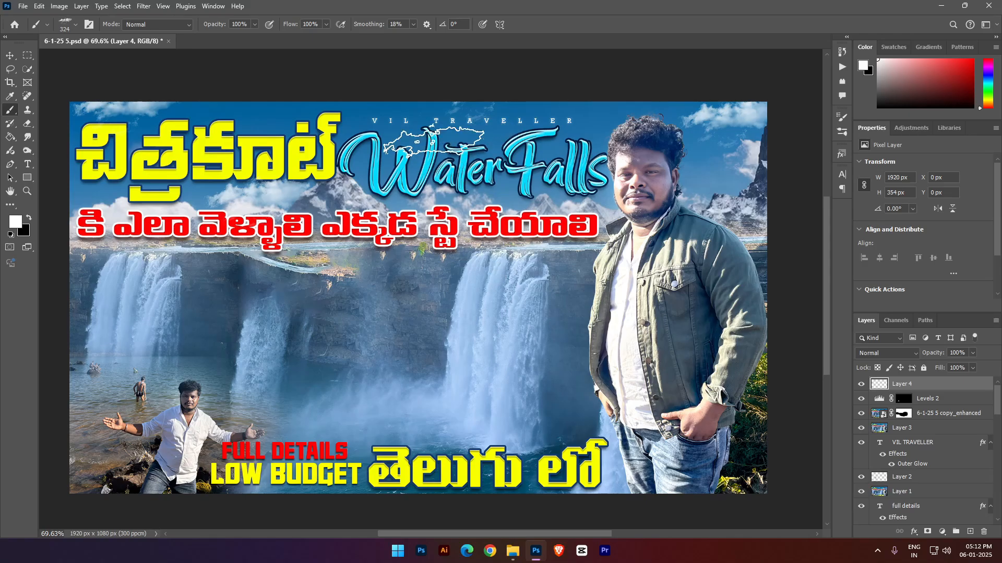
- Switch to the Cloud1467 brush tip and undo a trial full-size cloud stamped over the Water Falls title
left_click(75, 24)
left_click(157, 173)
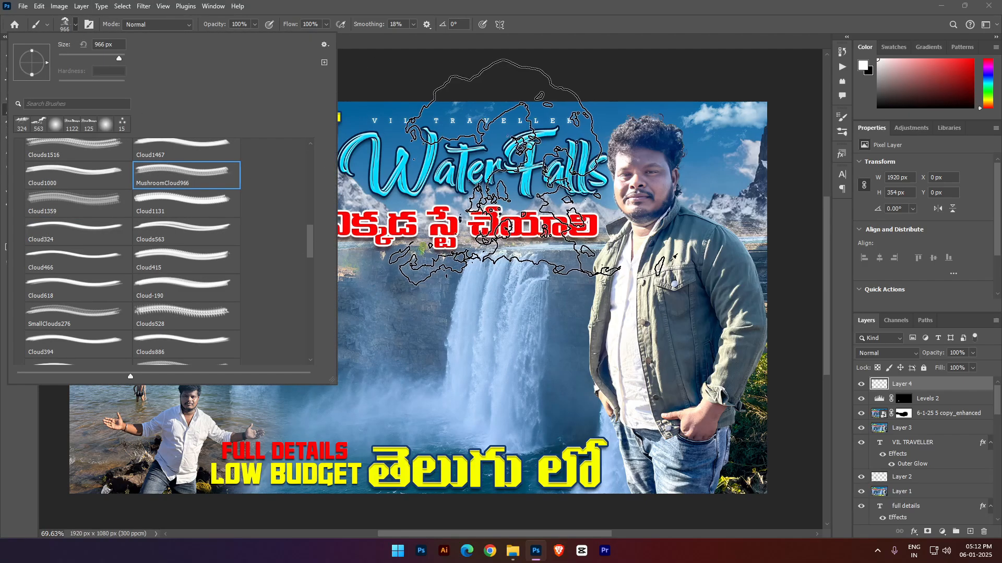
left_click(182, 148)
left_click(462, 113)
left_click(461, 145)
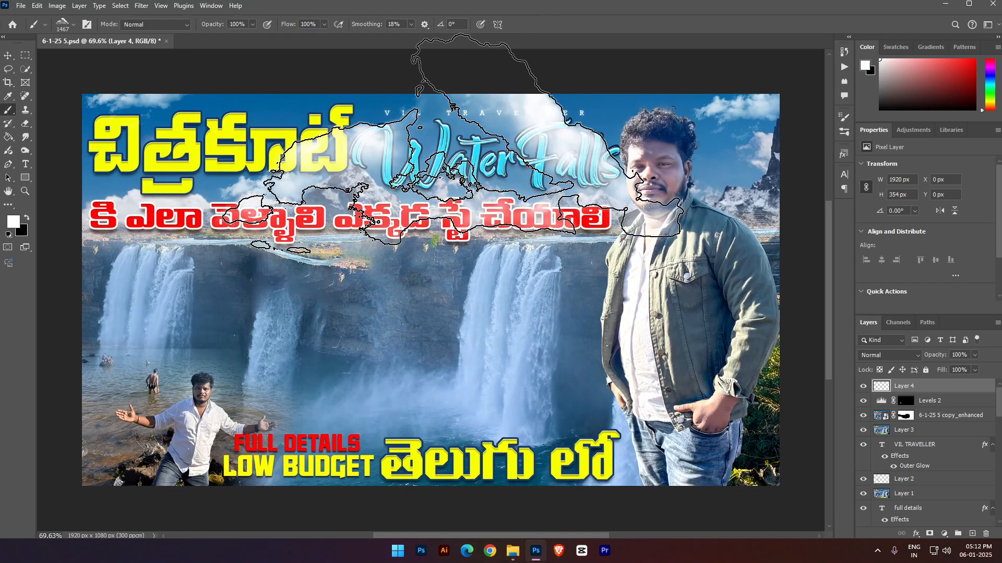
key("ctrl+z")
- Reduce the cloud brush to 900 px and undo a trial cloud stamped around the VIL TRAVELLER text
key("[")
key("bracketleft")
key("bracketleft")
key("bracketleft")
key("bracketleft")
key("bracketleft")
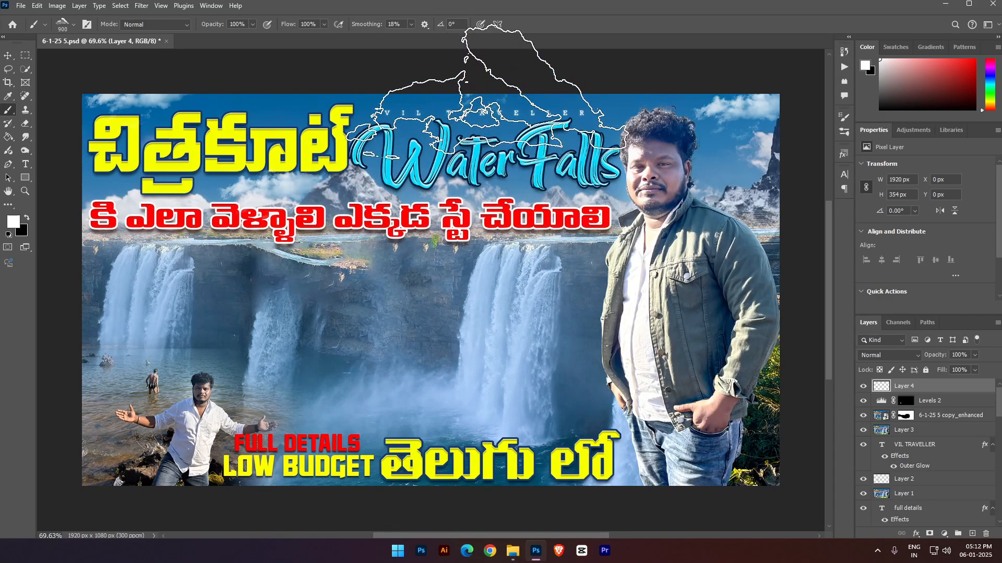
scroll(694, 381, "right", 3)
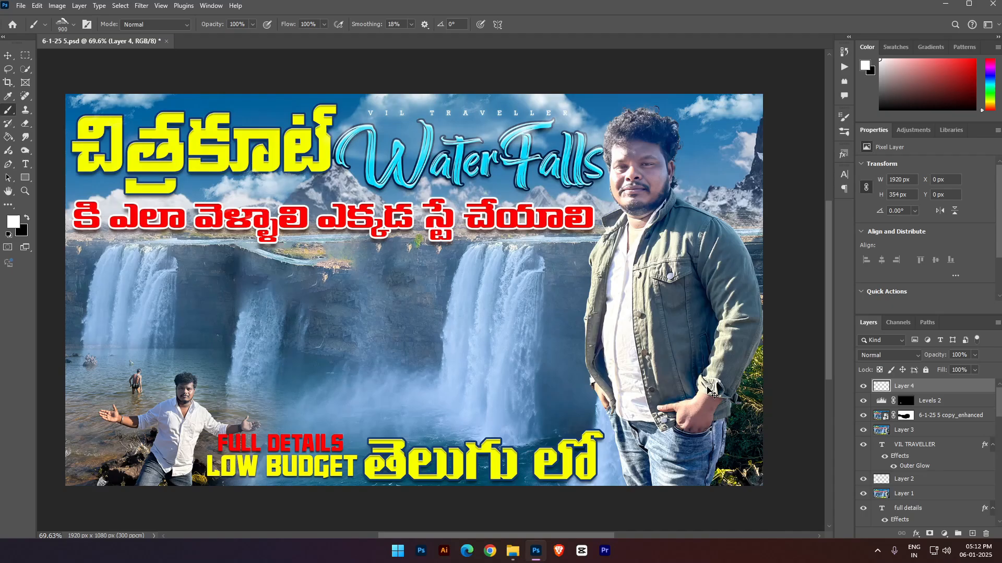
scroll(683, 354, "left", 1)
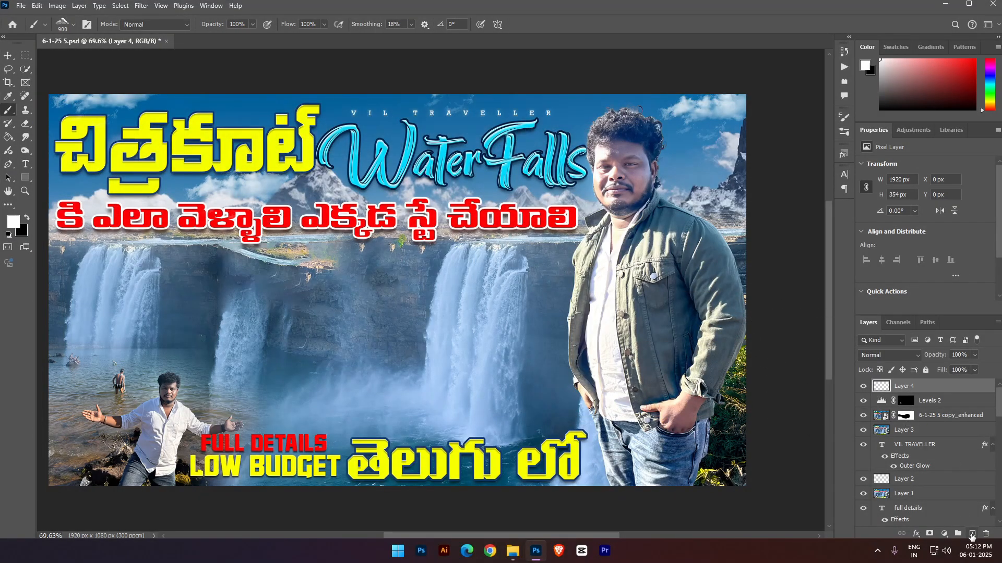
- Stamp a 900 px cloud around the VIL TRAVELLER text on a new layer and move that layer below Layer 4
left_click(972, 533)
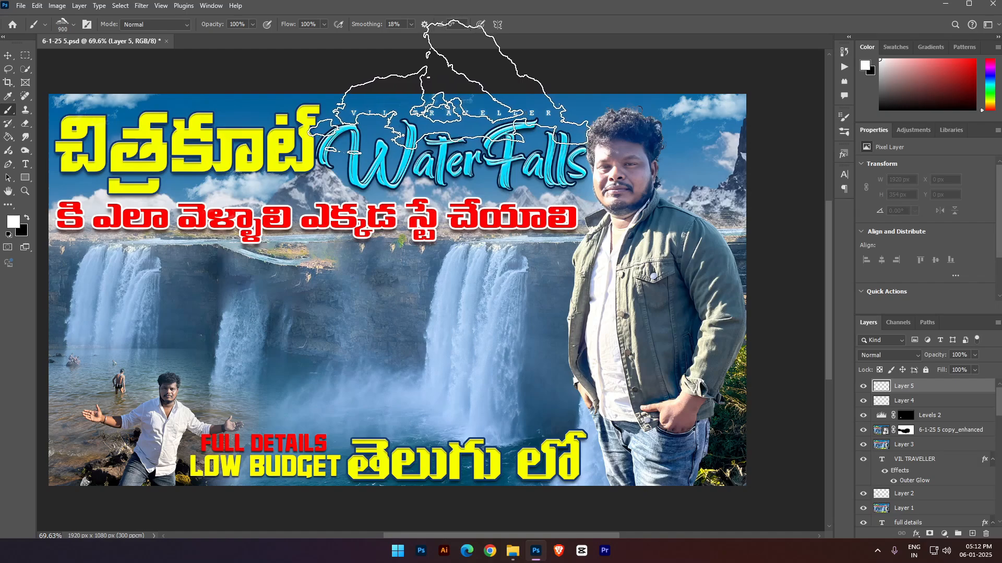
left_click(459, 91)
left_click_drag(915, 389, 919, 408)
- Set the large cloud layer's blend mode to Soft Light and save the document
left_click(899, 356)
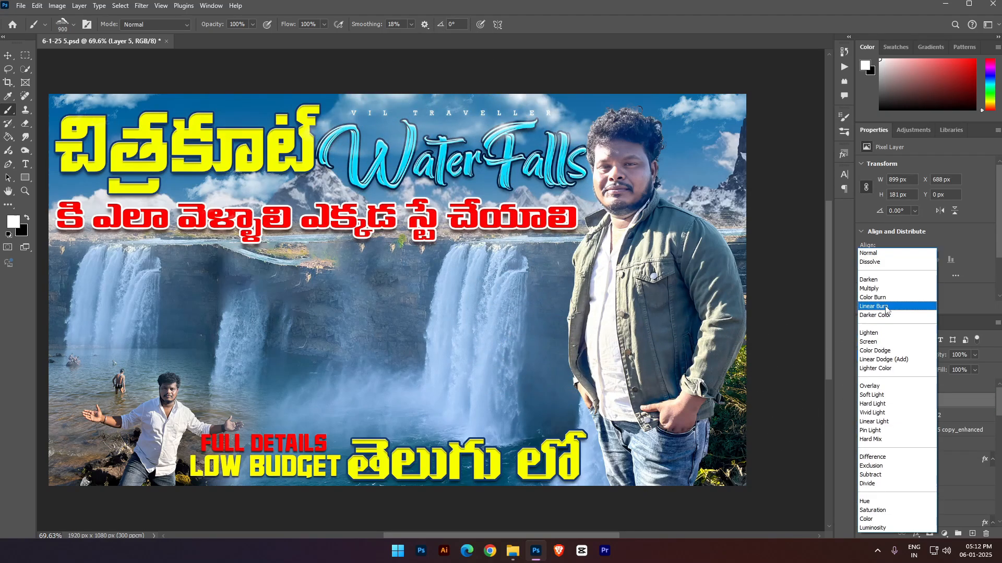
left_click(895, 396)
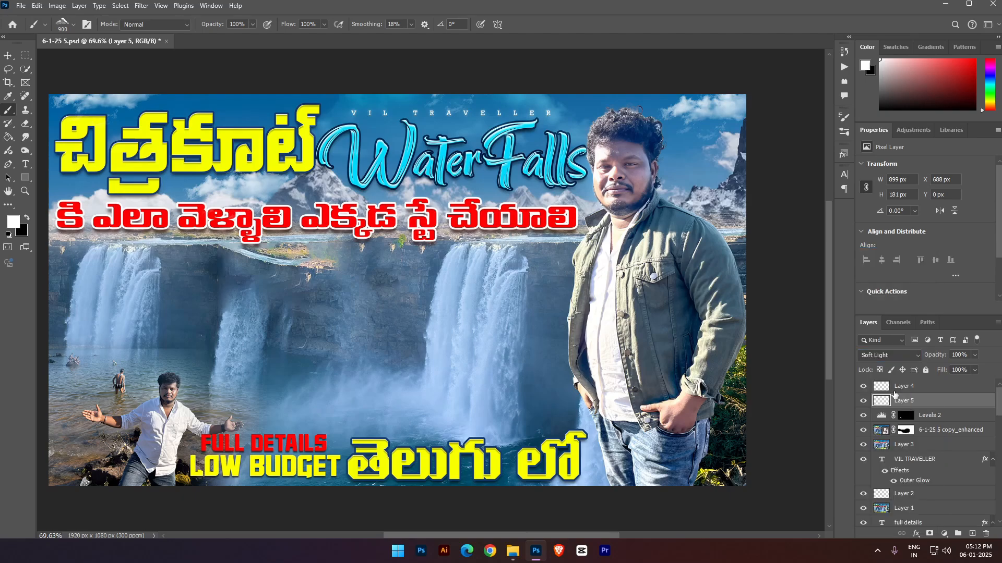
key("ctrl+s")
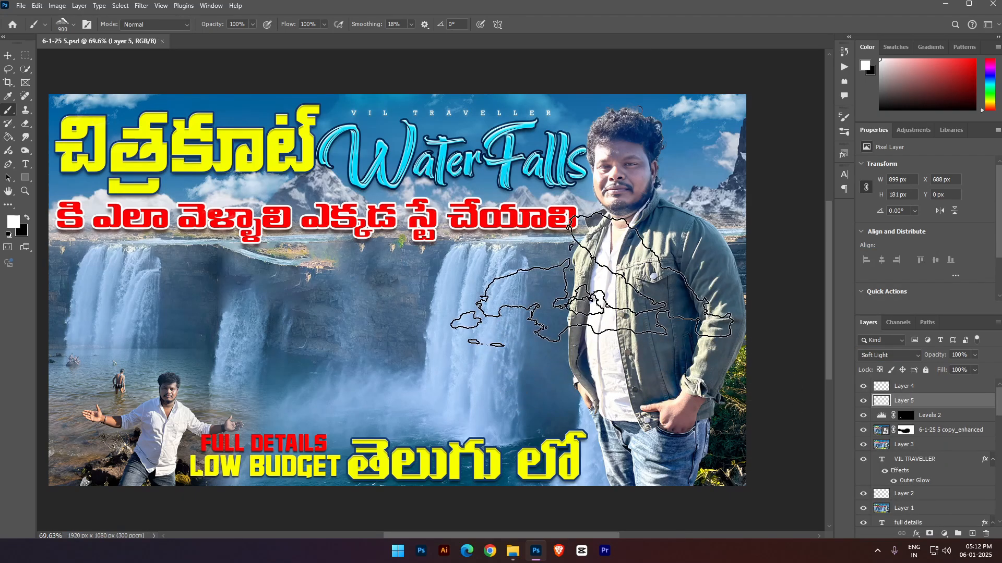
- Stamp all visible layers into a new merged layer above Layer 4
left_click(928, 390)
key("ctrl+shift+alt+e")
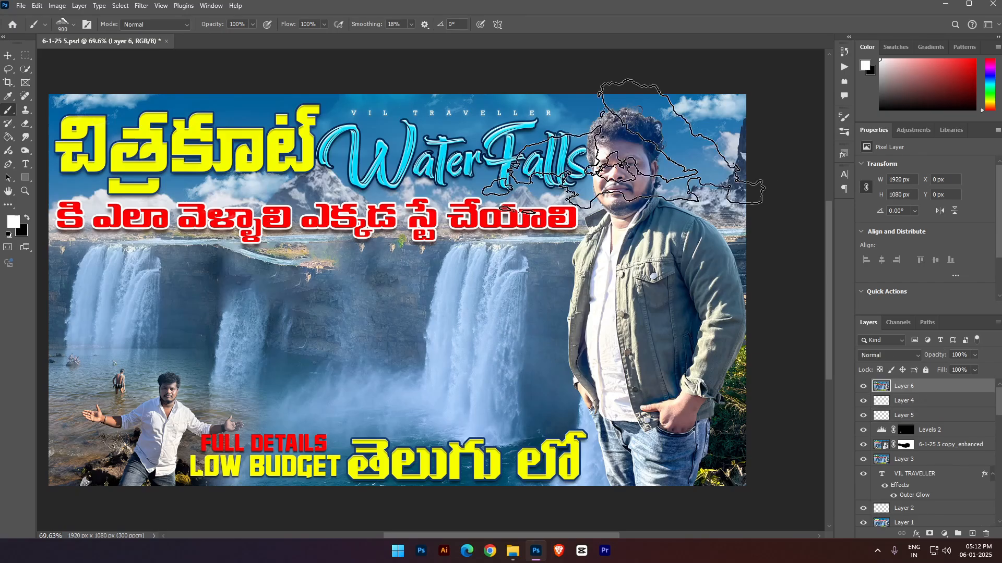
left_click(141, 6)
left_click(166, 19)
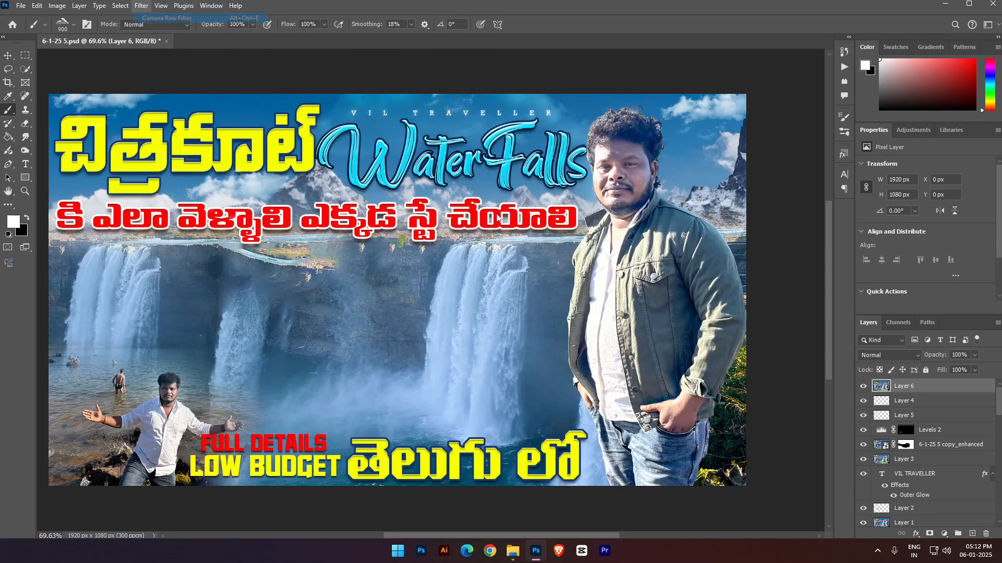
key("ctrl+z")
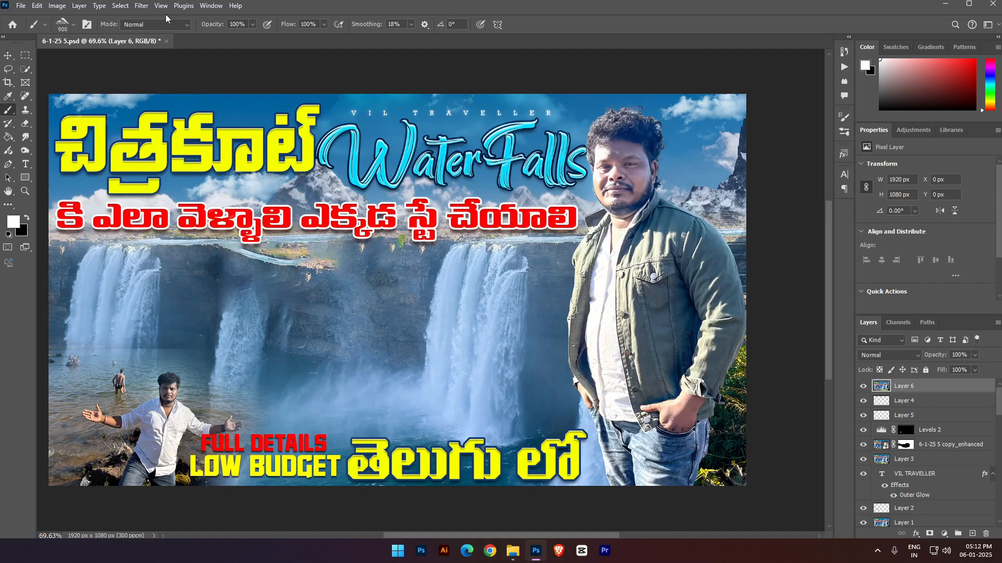
- In the Camera Raw Filter's Color Mixer, set saturation to Blues +20 and Aquas +97, and raise the Greens and Yellows
left_click(142, 6)
left_click(166, 85)
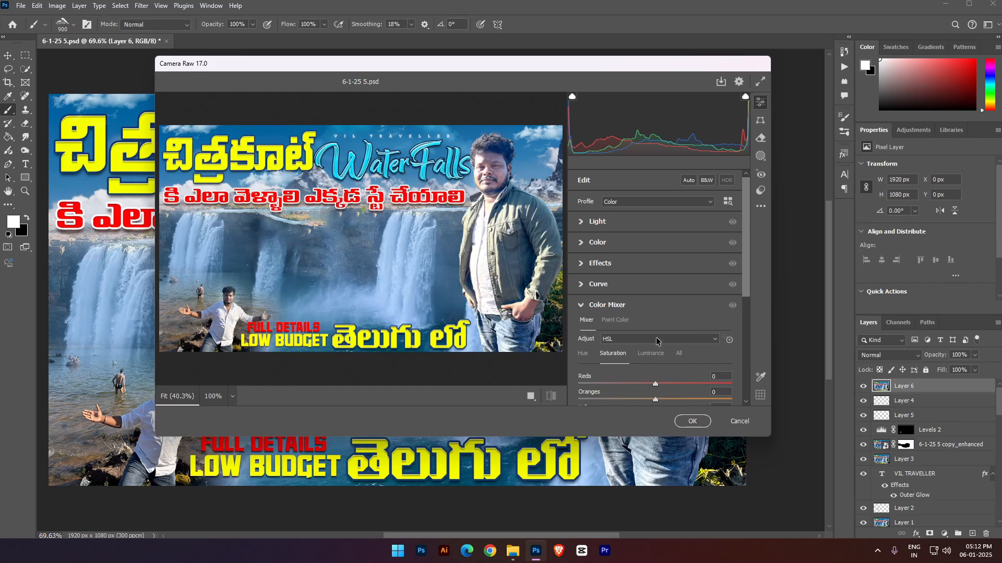
scroll(652, 338, "down", 3)
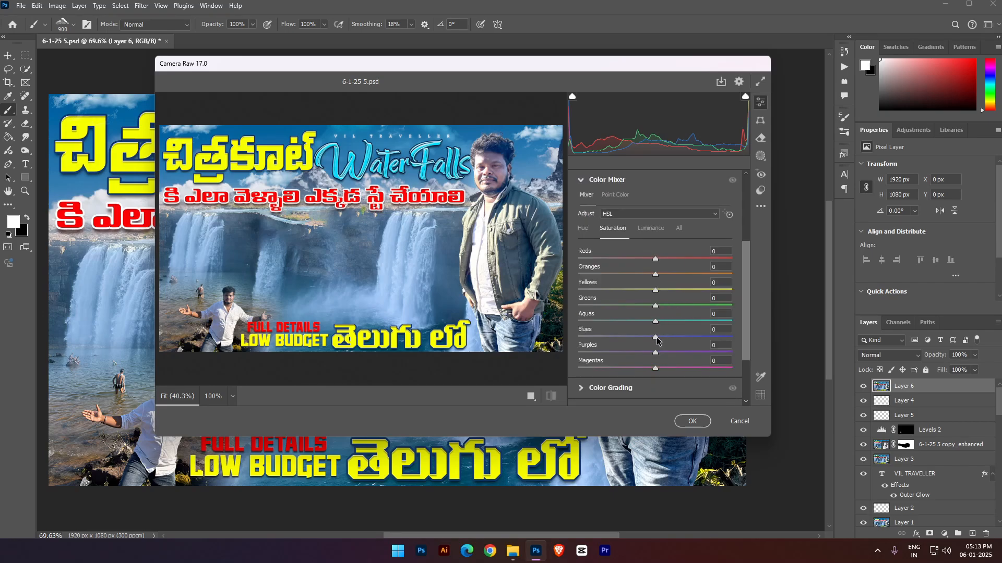
left_click_drag(657, 340, 594, 322)
left_click_drag(676, 332, 730, 300)
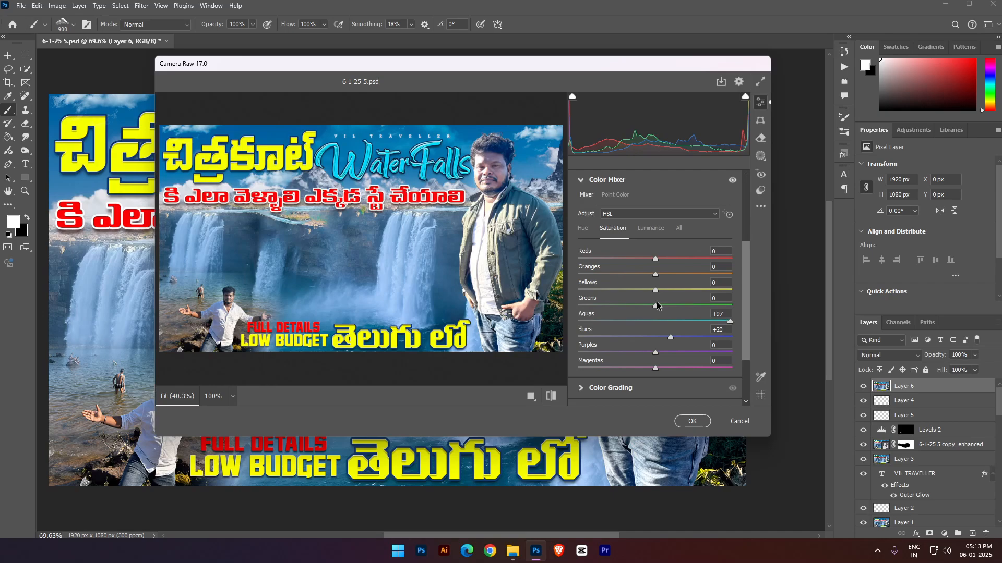
left_click_drag(656, 306, 732, 306)
left_click_drag(656, 290, 715, 283)
- Try shifting the Blues luminance in the Color Mixer and set it back to 0
left_click(641, 230)
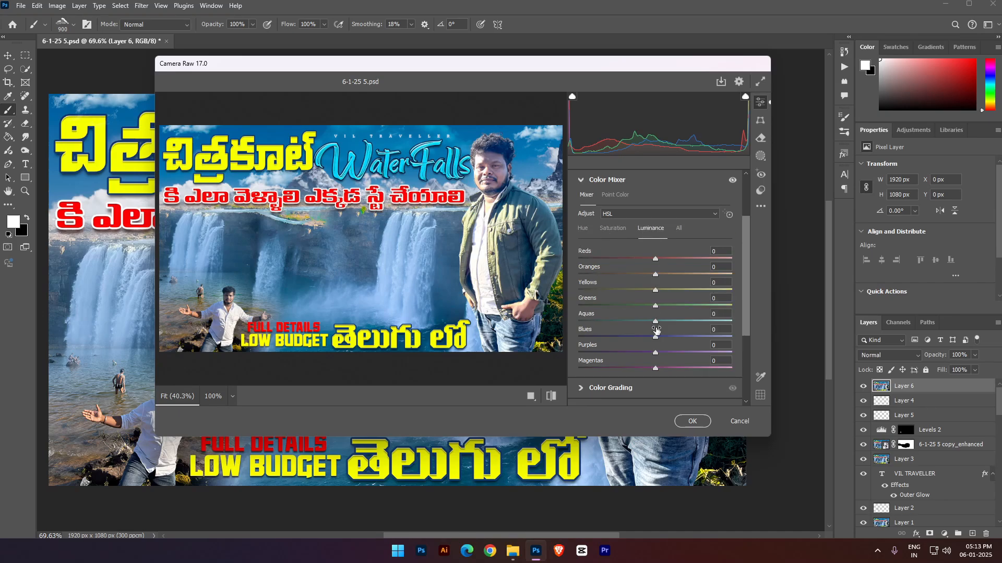
mouse_move(652, 340)
left_mouse_down()
mouse_move(642, 339)
mouse_move(659, 338)
left_mouse_up()
left_click_drag(721, 328, 677, 332)
type("0")
- Try shifting the Aquas and Blues hues in the Color Mixer and set both back to 0
left_click(583, 230)
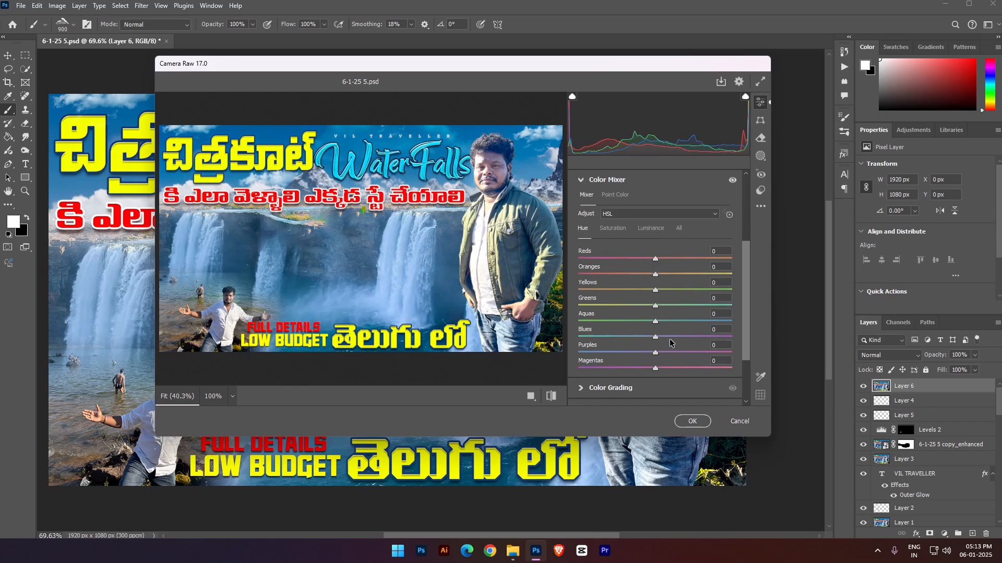
left_click_drag(653, 318, 650, 318)
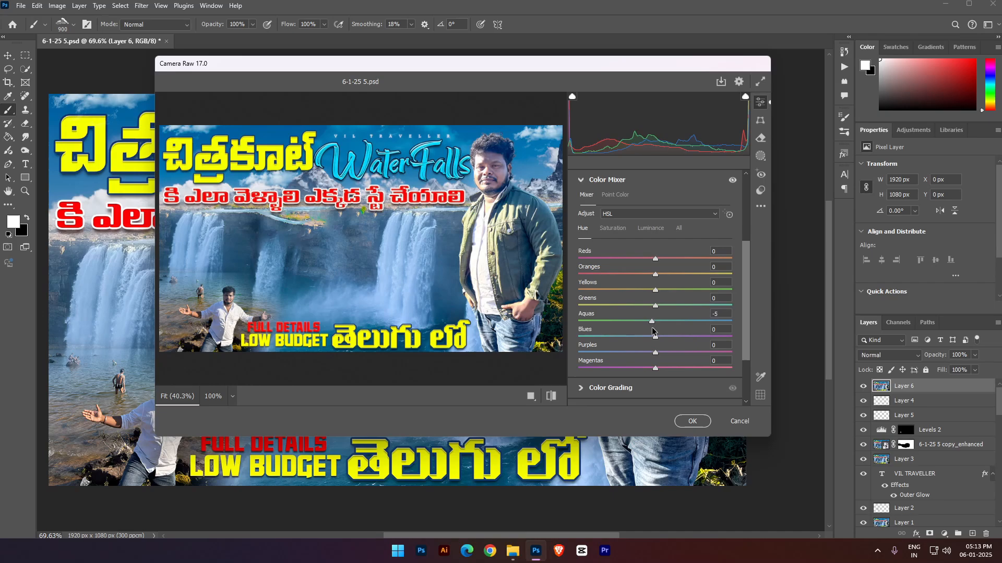
type("0")
mouse_move(655, 337)
left_mouse_down()
mouse_move(681, 339)
mouse_move(589, 339)
mouse_move(687, 341)
mouse_move(614, 332)
mouse_move(661, 330)
left_mouse_up()
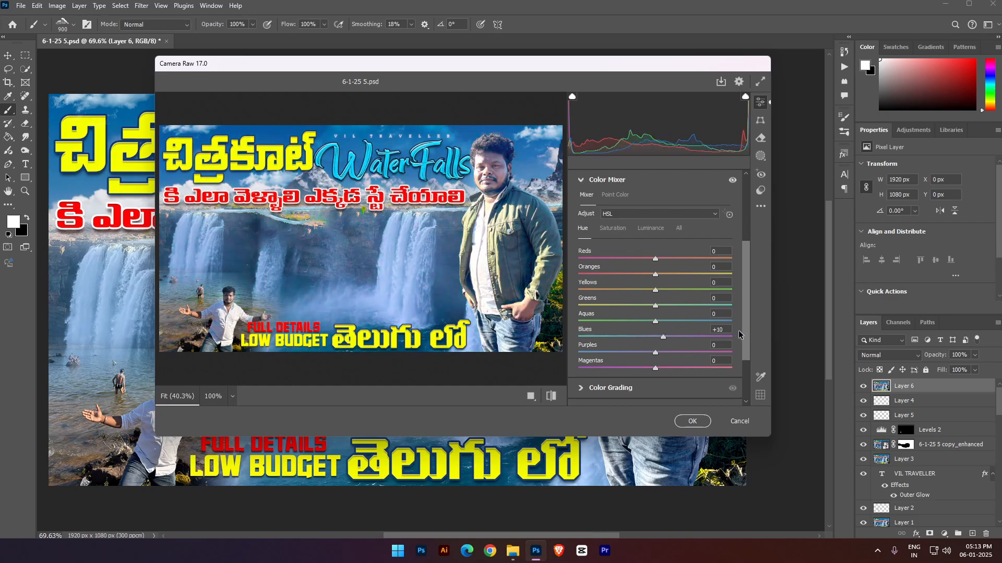
left_click_drag(729, 328, 695, 329)
type("0")
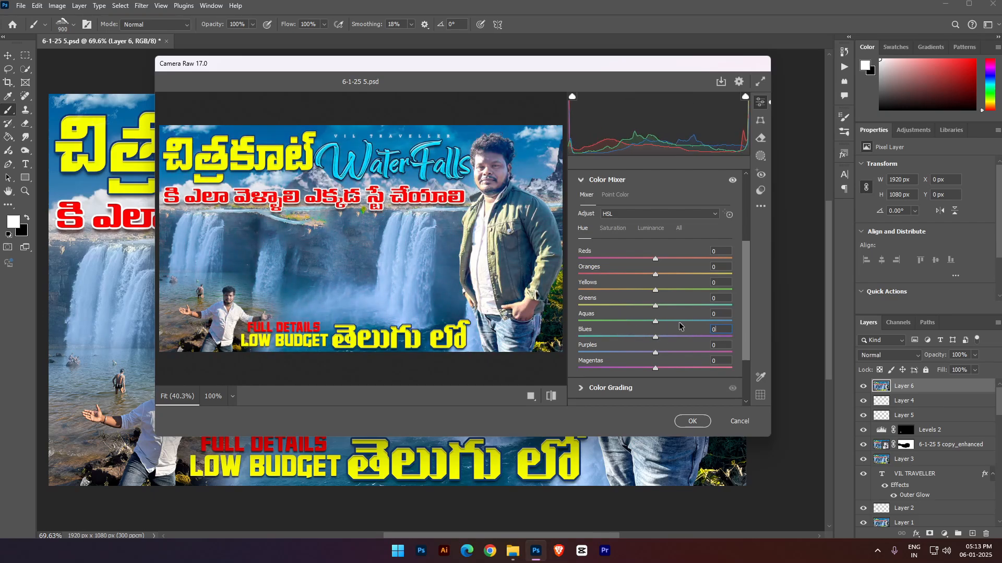
- Apply the Color - High Contrast preset in Camera Raw and set the Detail sharpening to 12
left_click(760, 190)
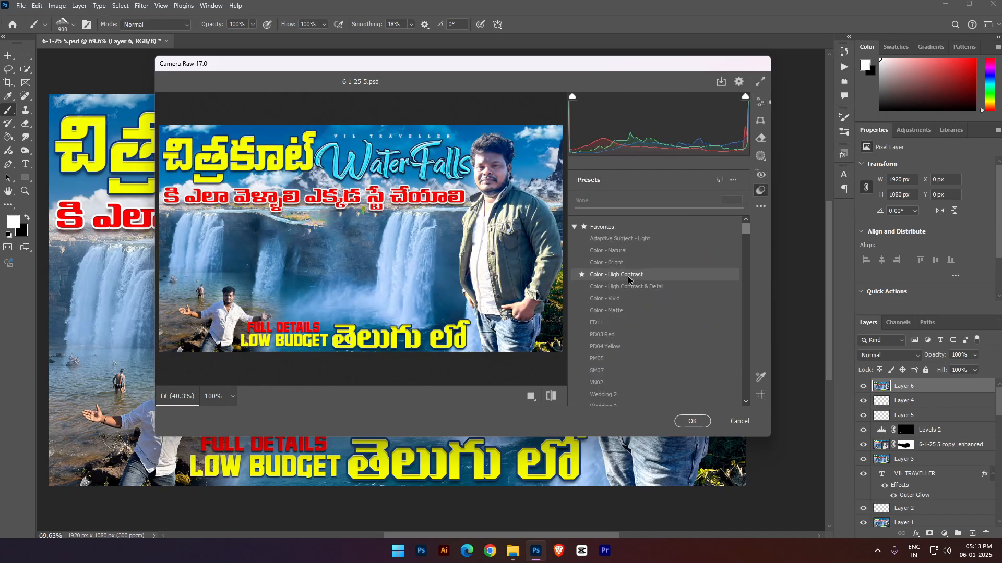
left_click(632, 280)
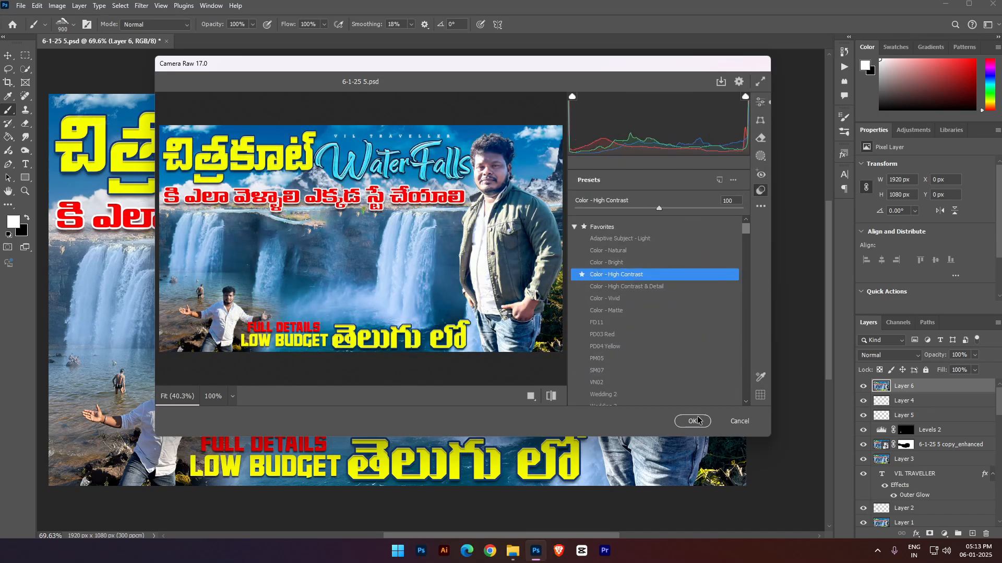
left_click(761, 103)
scroll(650, 301, "down", 3)
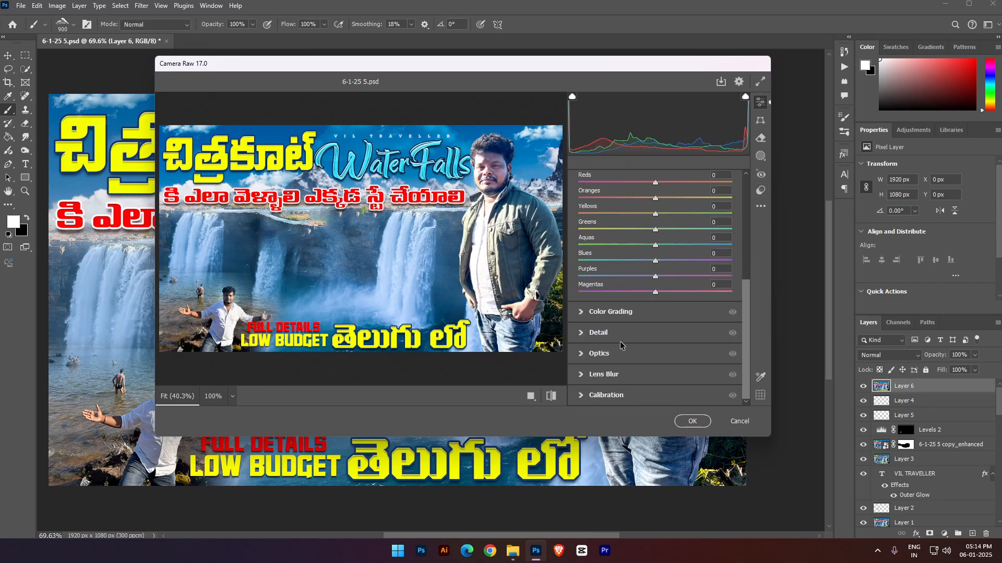
left_click(606, 342)
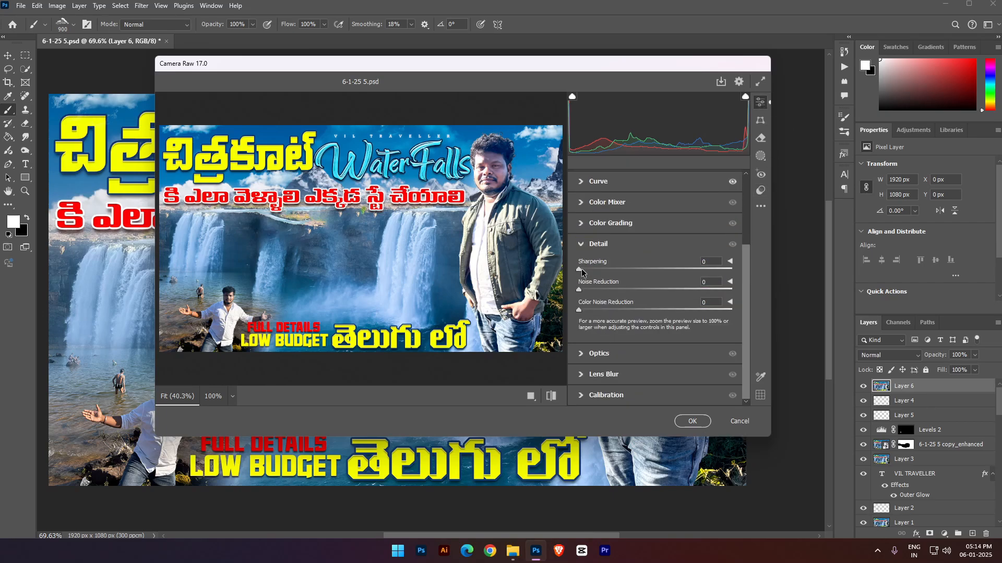
left_click_drag(579, 270, 591, 270)
- Set the effects to Texture +5, Vignette -7 and Grain 6, apply the Camera Raw filter and save the document
scroll(592, 313, "up", 2)
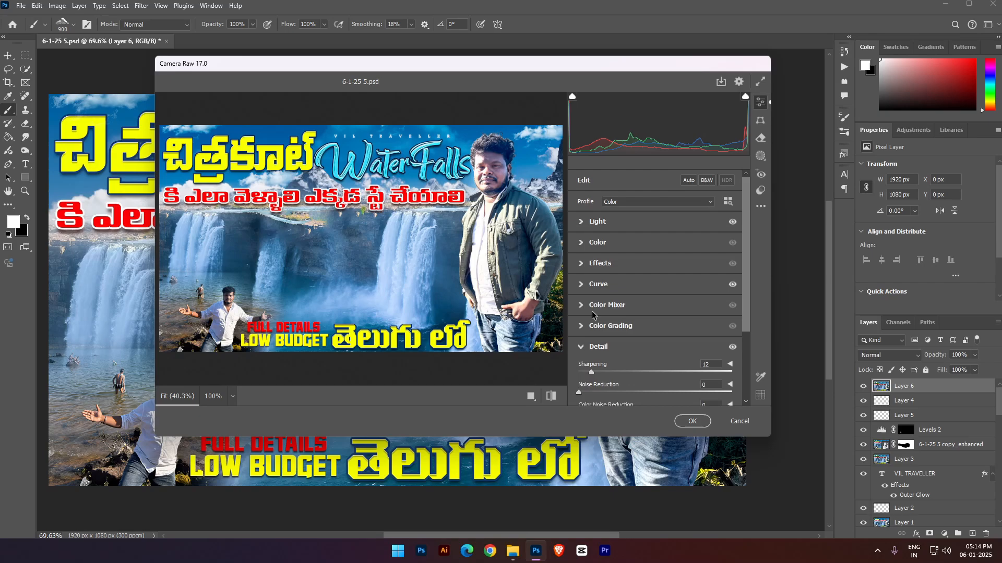
left_click(590, 264)
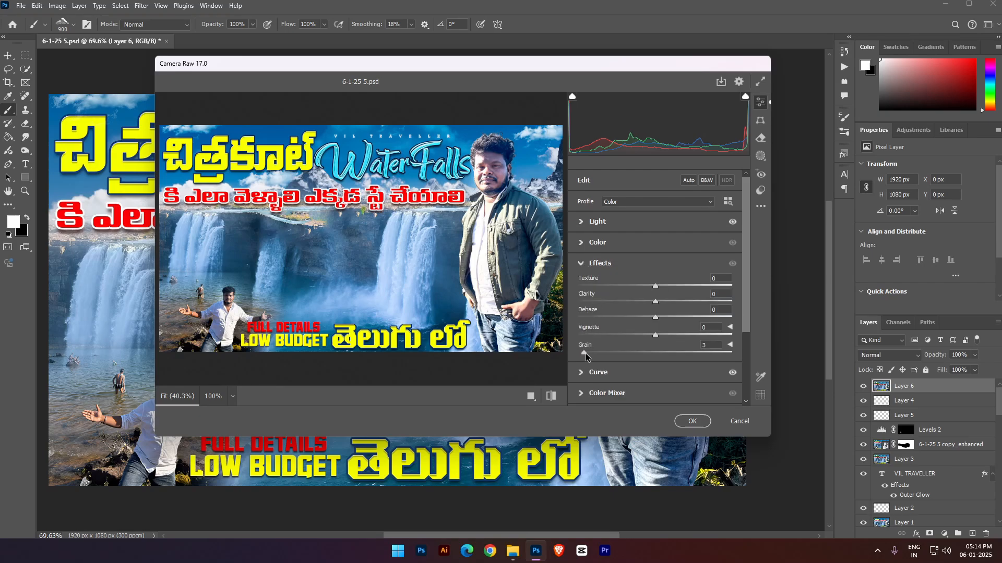
left_click_drag(655, 335, 650, 335)
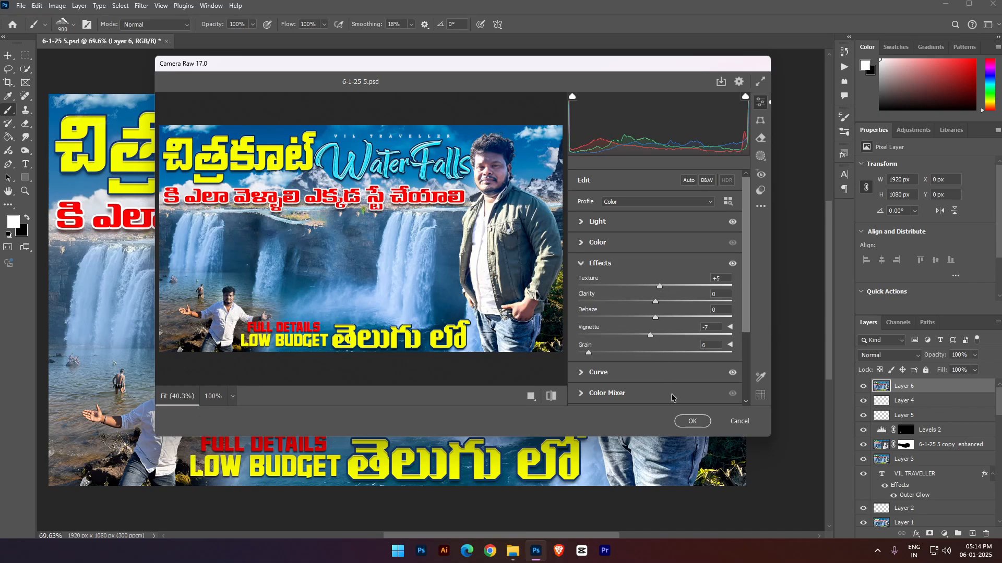
left_click(692, 421)
key("ctrl+s")
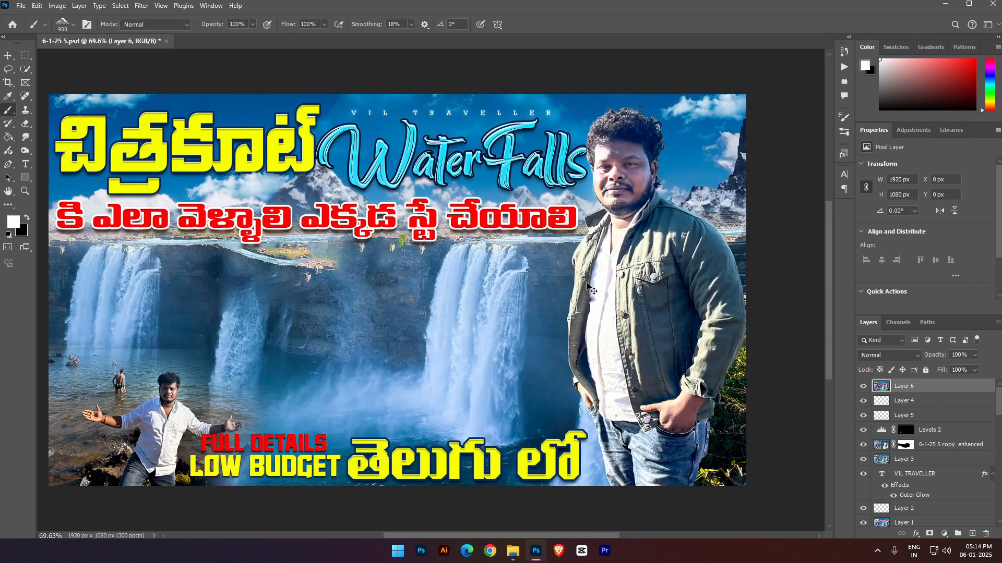
scroll(587, 300, "down", 2)
scroll(586, 300, "up", 1)
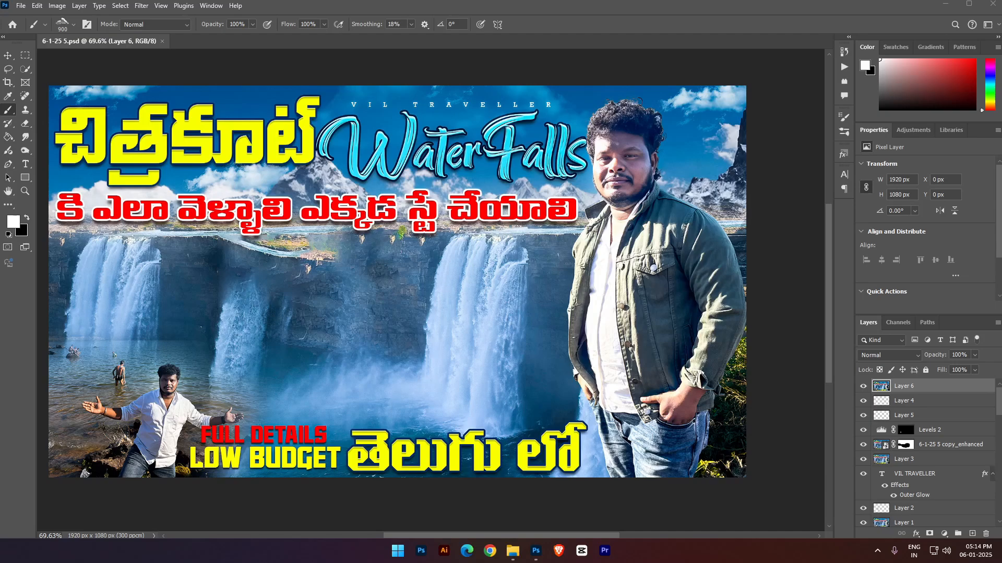
- Save a JPEG copy of the thumbnail at quality 11, replacing the existing file "6-1-25 5 copy.jpg"
left_click(37, 6)
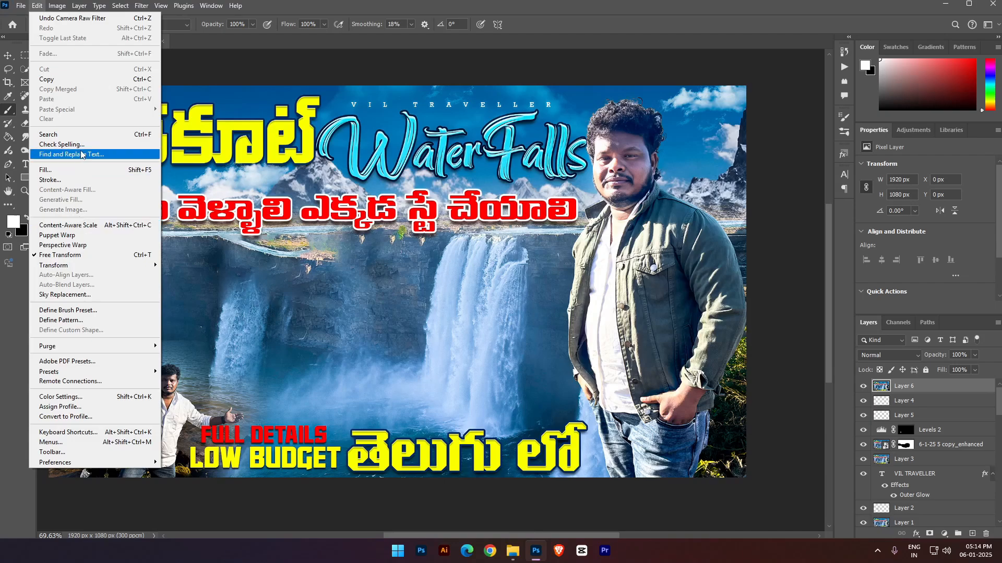
mouse_move(21, 6)
left_click(55, 142)
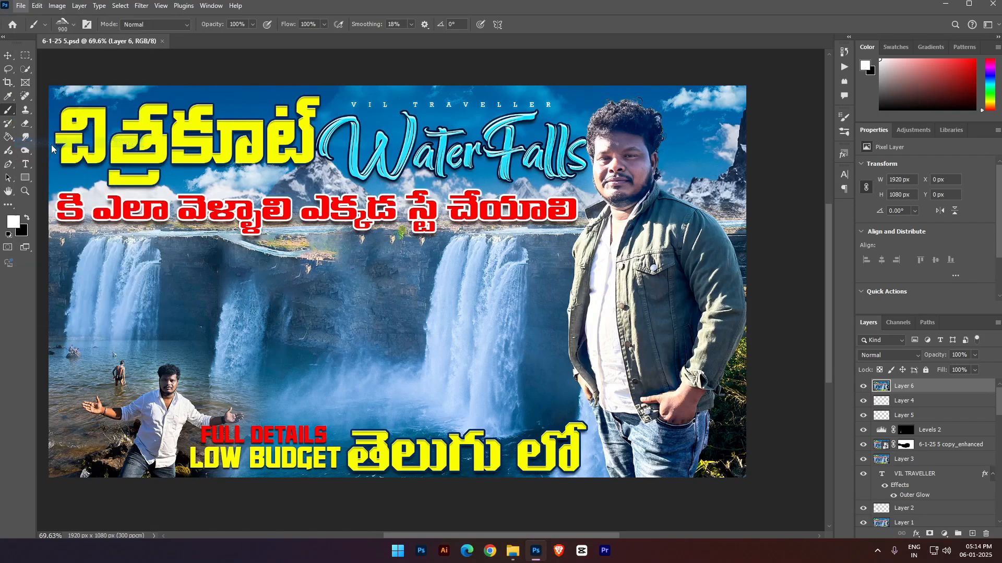
left_click(261, 417)
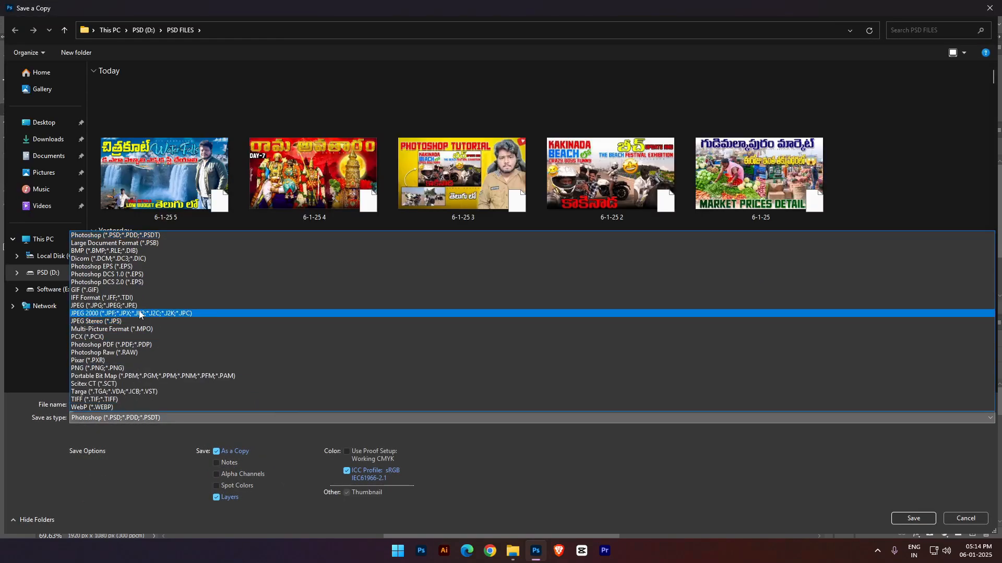
left_click(261, 313)
left_click(913, 518)
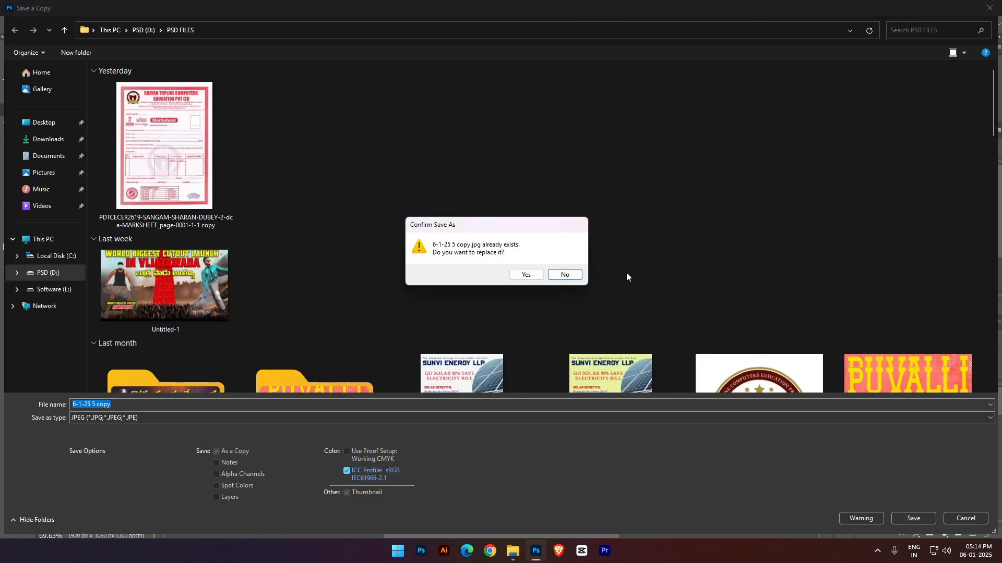
left_click(526, 274)
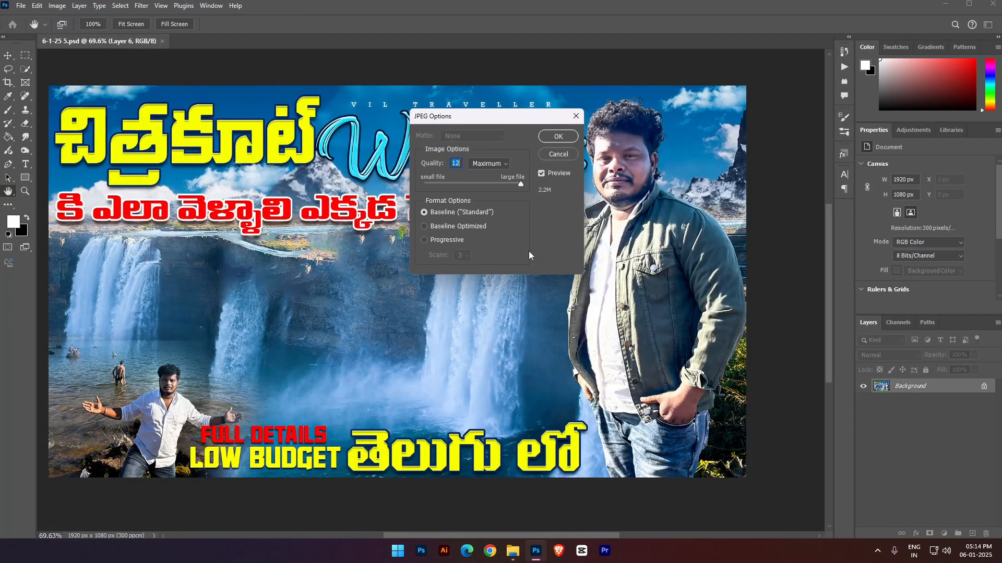
mouse_move(519, 188)
left_mouse_down()
mouse_move(527, 186)
mouse_move(515, 186)
left_mouse_up()
left_click(559, 136)
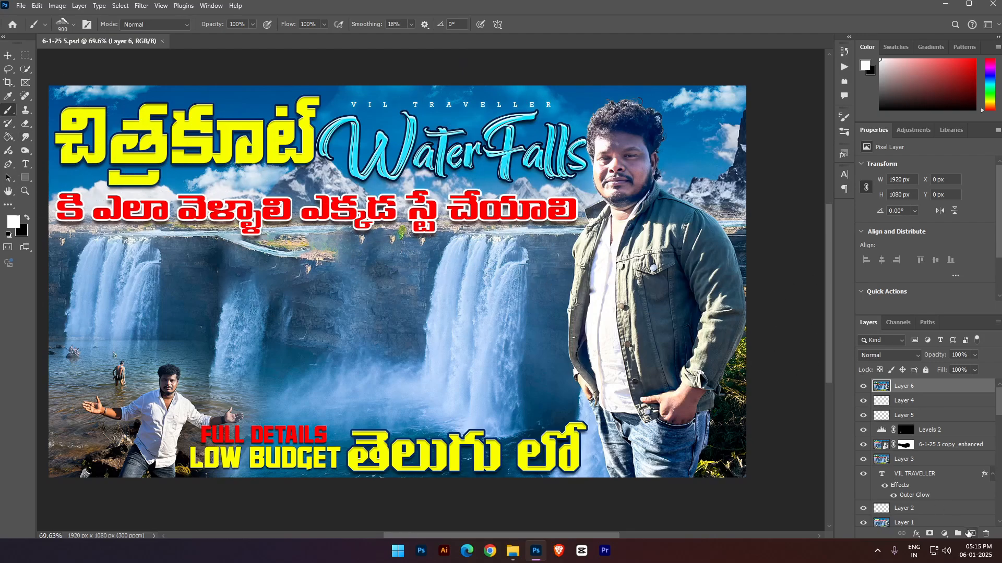
- Add a new layer above Layer 6 and stamp the designer's logo in white with the 1122 px logo brush
left_click(971, 534)
left_click(62, 24)
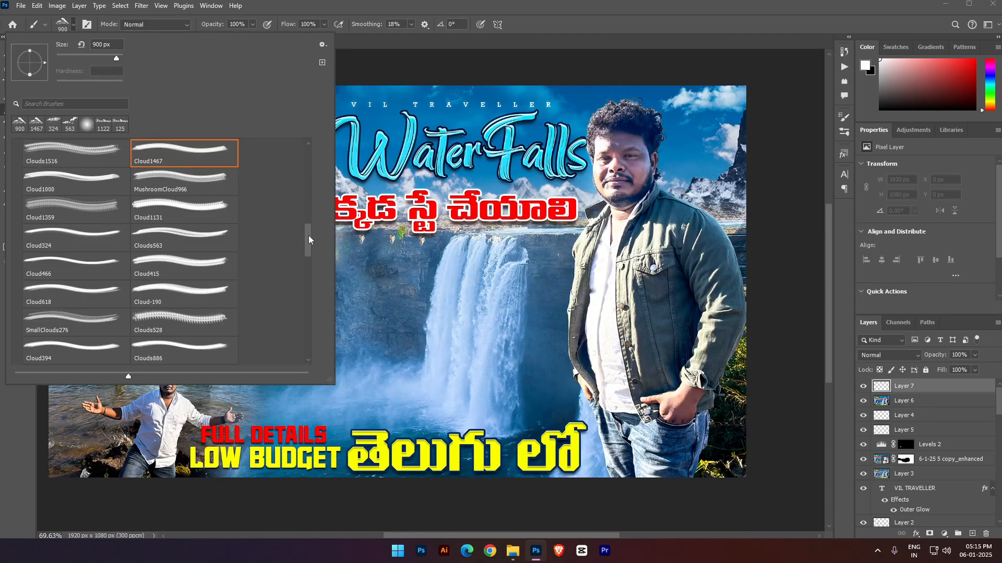
left_click_drag(307, 232, 310, 275)
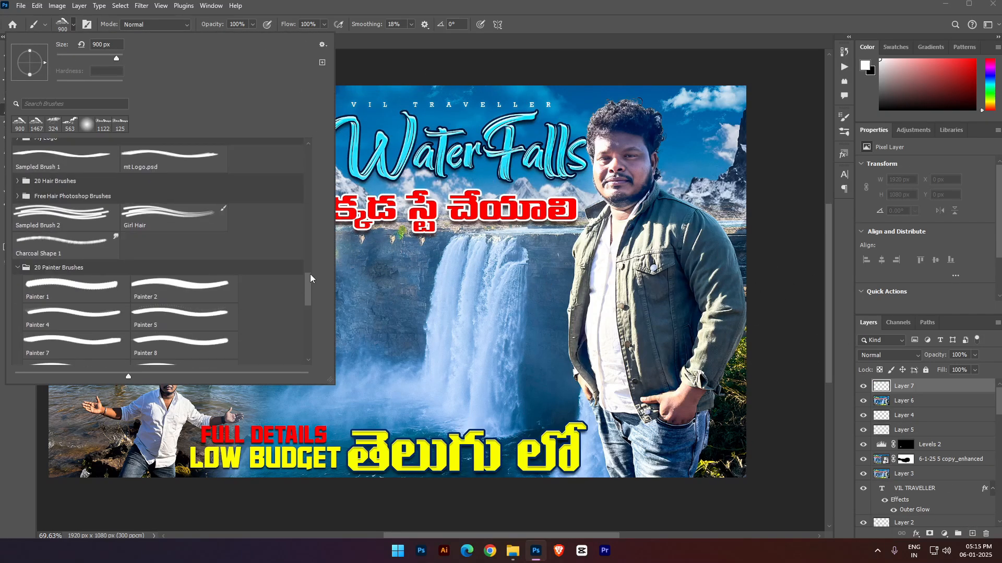
double_click(103, 124)
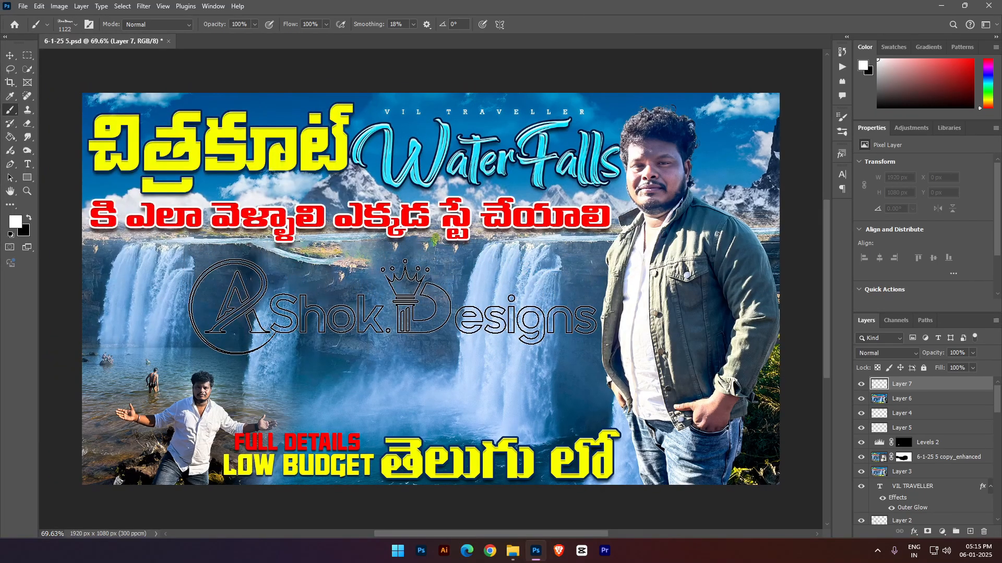
left_click(393, 286)
- Scale the logo to about 16%, rotate it 90° clockwise and place it at the image's left edge beside the waterfall
key("ctrl+t")
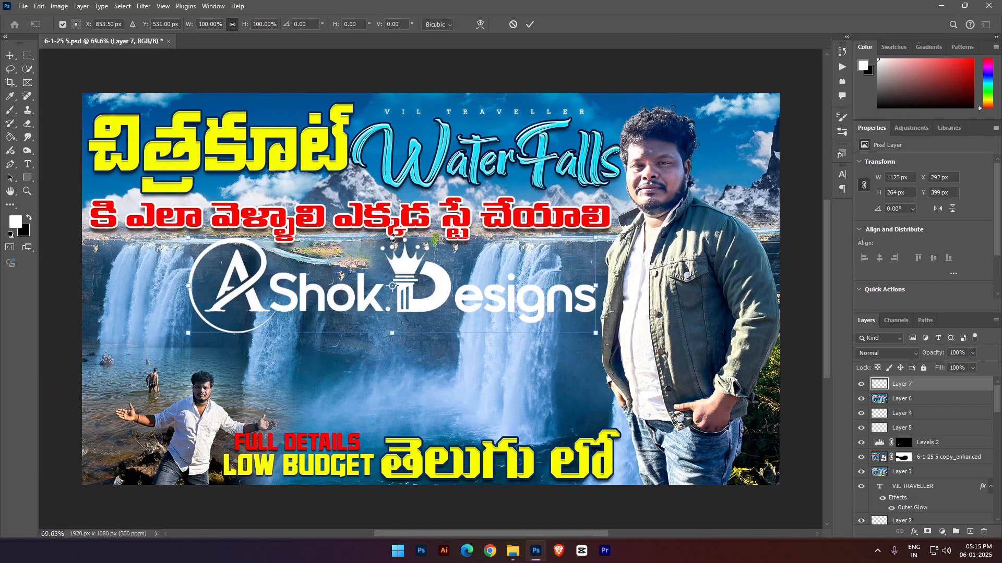
left_click_drag(393, 238, 92, 295)
right_click(408, 326)
left_click(438, 285)
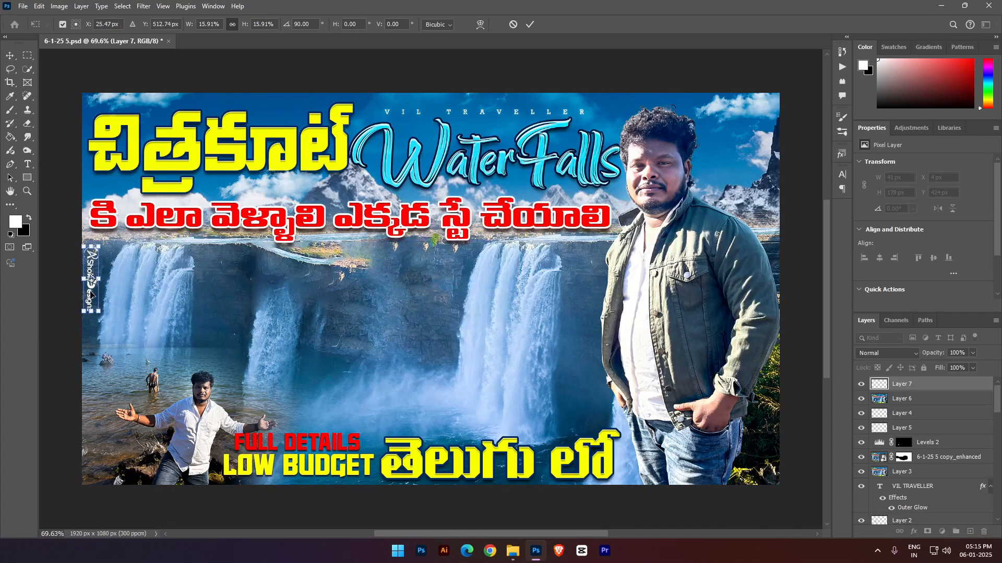
key("Return")
key("b")
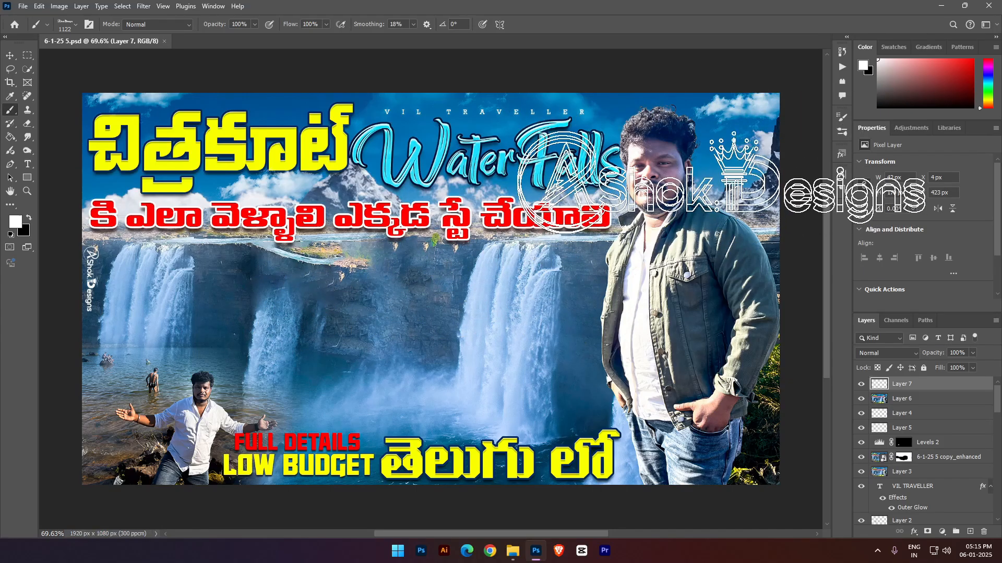
- Export the thumbnail with the logo as a quality 11 JPEG copy, overwriting "6-1-25 5 copy.jpg"
left_click(23, 6)
left_click(79, 145)
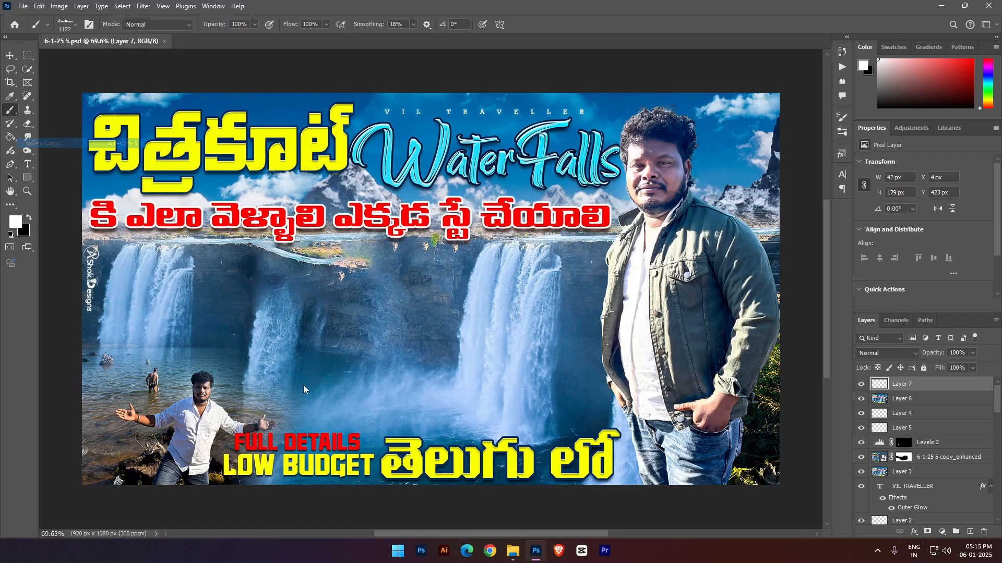
left_click(141, 417)
left_click(127, 306)
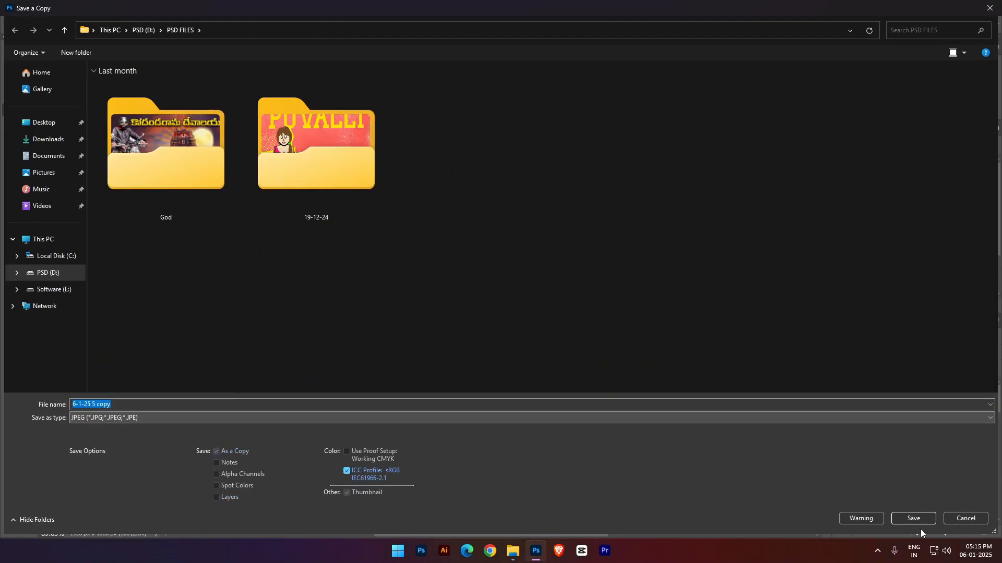
left_click(913, 518)
left_click(525, 275)
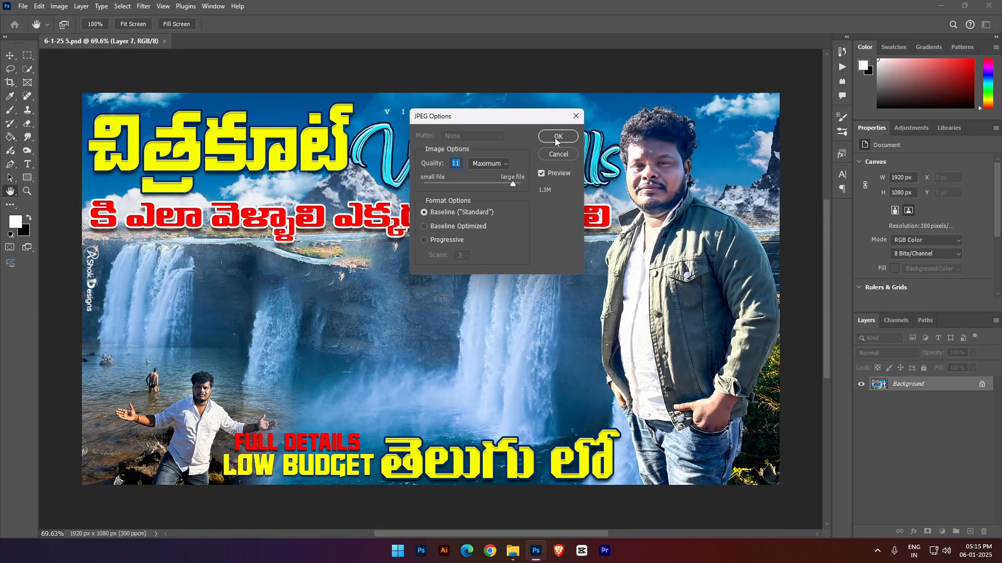
left_click(556, 140)
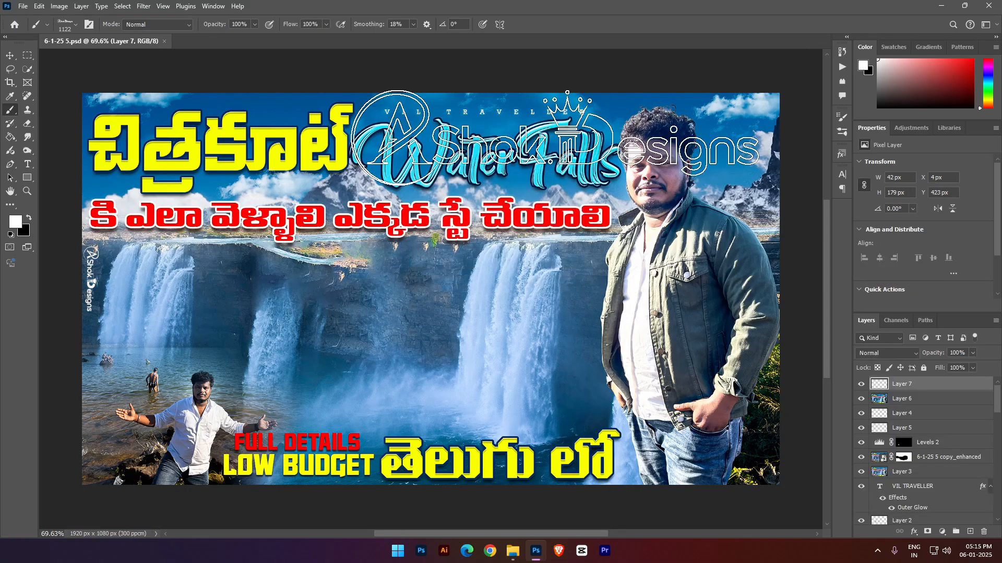